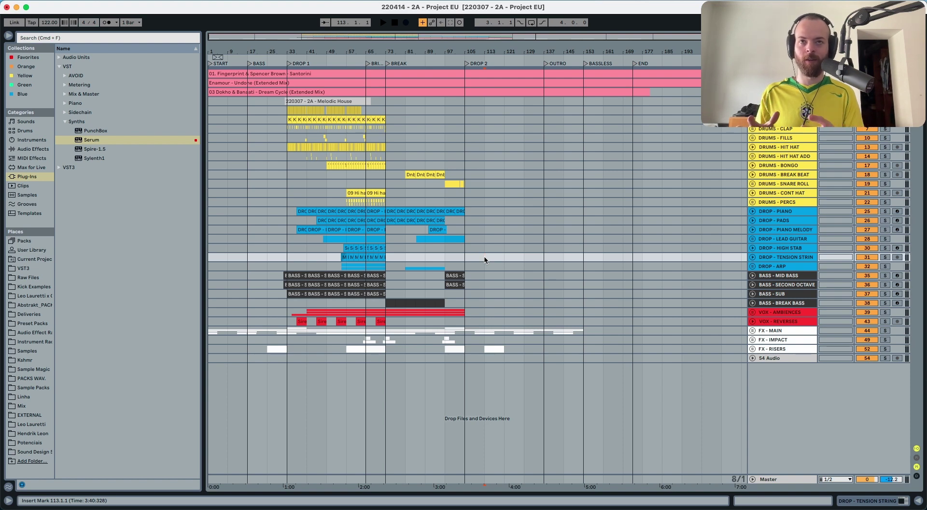
- Play the arrangement from the start of DROP 1 at bar 33 to review it up to the empty DROP 2
{"action": "scroll", "coordinate": [484, 260], "scroll_direction": "right", "scroll_amount": 1}
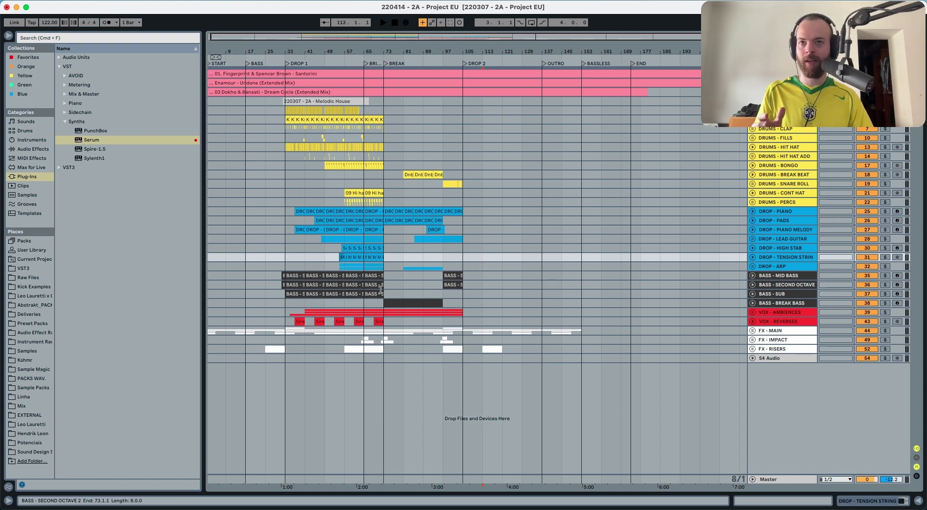
{"action": "left_click_drag", "start_coordinate": [466, 296], "coordinate": [541, 296]}
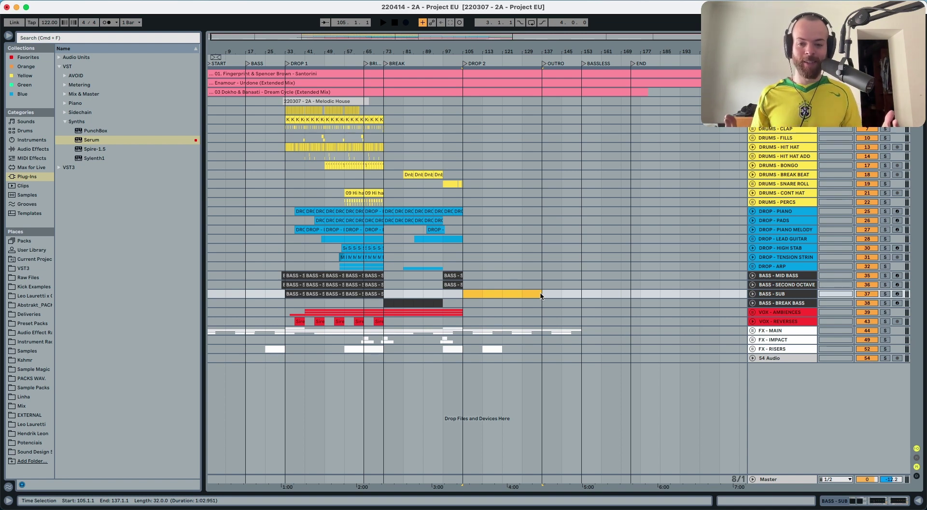
{"action": "left_click", "coordinate": [287, 303]}
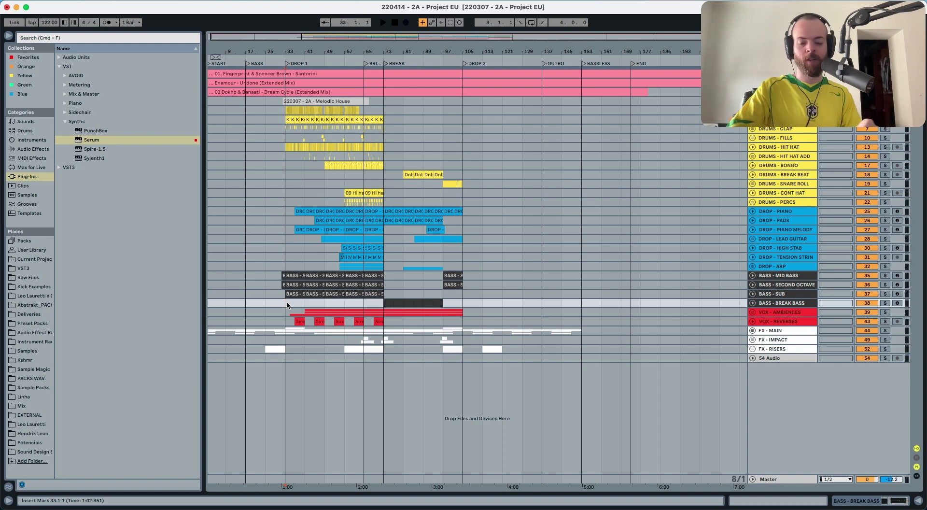
{"action": "key", "text": "space"}
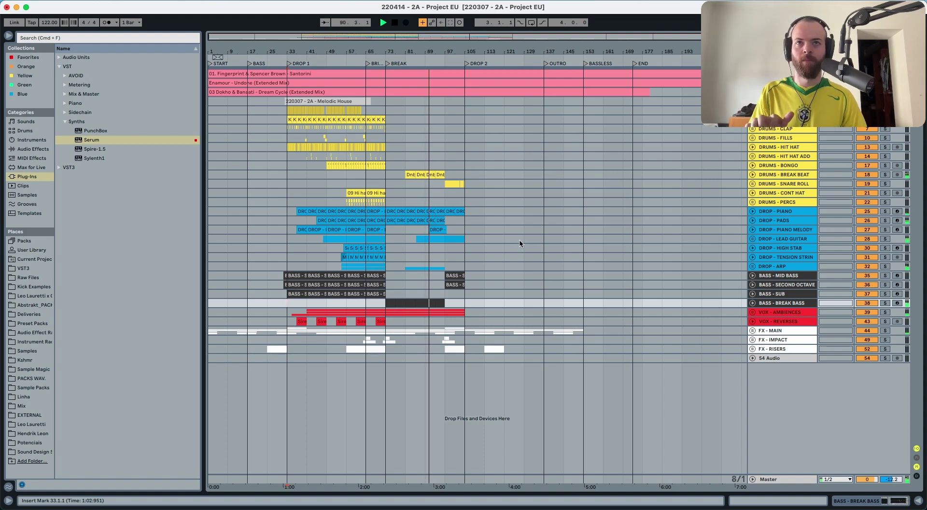
- Unfold the DROP - PIANO MELODY track, open its clip in the BREAK section, and stop playback at DROP 2
{"action": "left_click", "coordinate": [752, 231]}
{"action": "left_click", "coordinate": [433, 228]}
{"action": "double_click", "coordinate": [432, 228]}
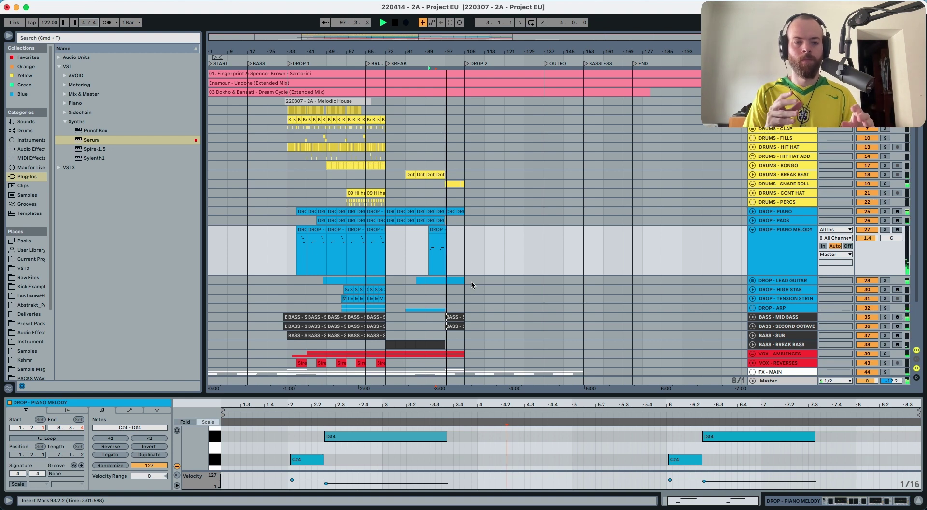
{"action": "scroll", "coordinate": [451, 234], "scroll_direction": "down", "scroll_amount": 1}
{"action": "scroll", "coordinate": [451, 234], "scroll_direction": "down", "scroll_amount": 5}
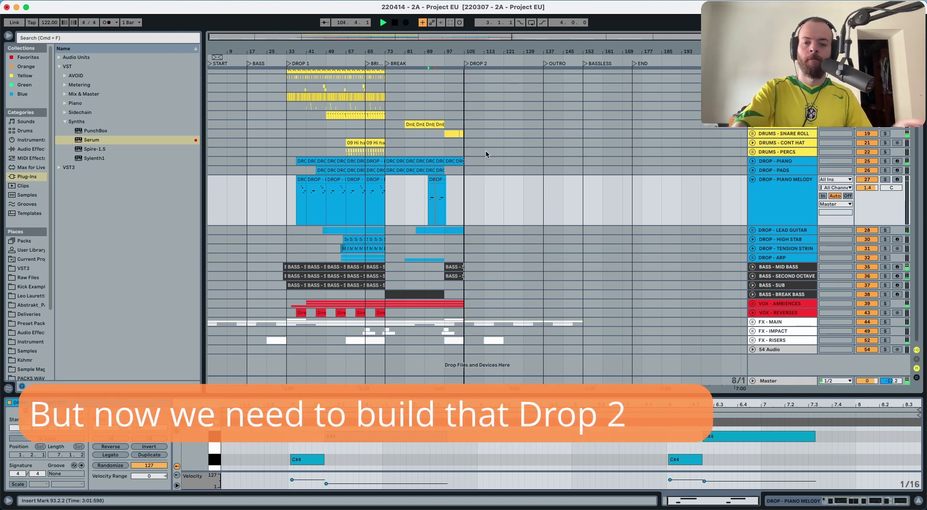
{"action": "key", "text": "space"}
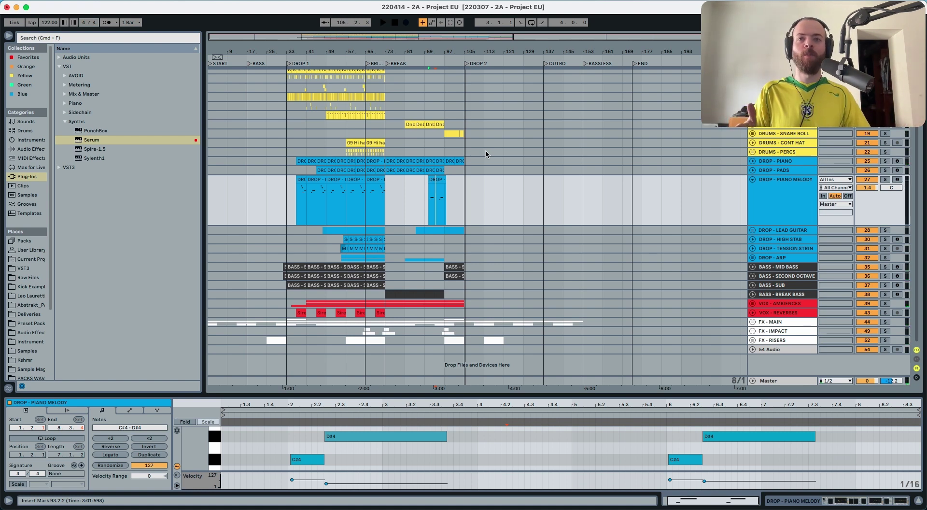
{"action": "left_click_drag", "start_coordinate": [386, 302], "coordinate": [461, 304]}
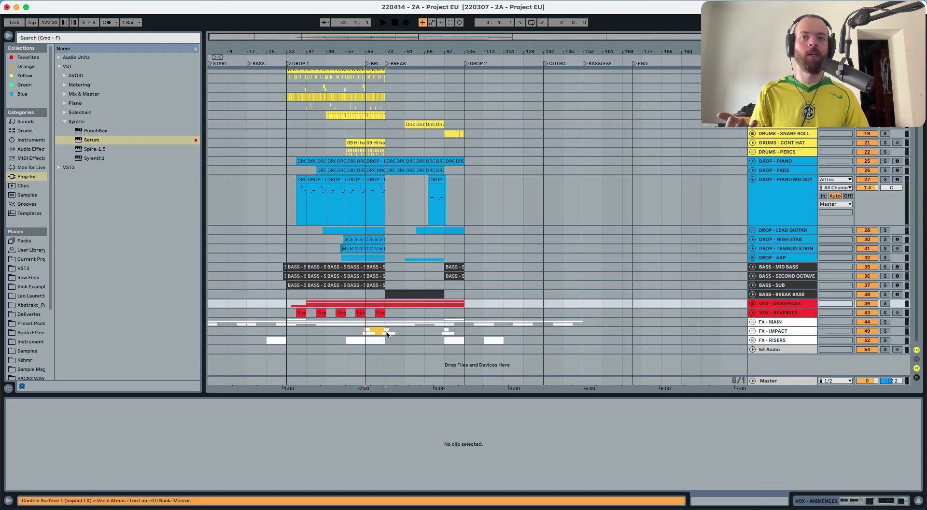
{"action": "left_click", "coordinate": [390, 333]}
{"action": "left_click_drag", "start_coordinate": [431, 330], "coordinate": [471, 330]}
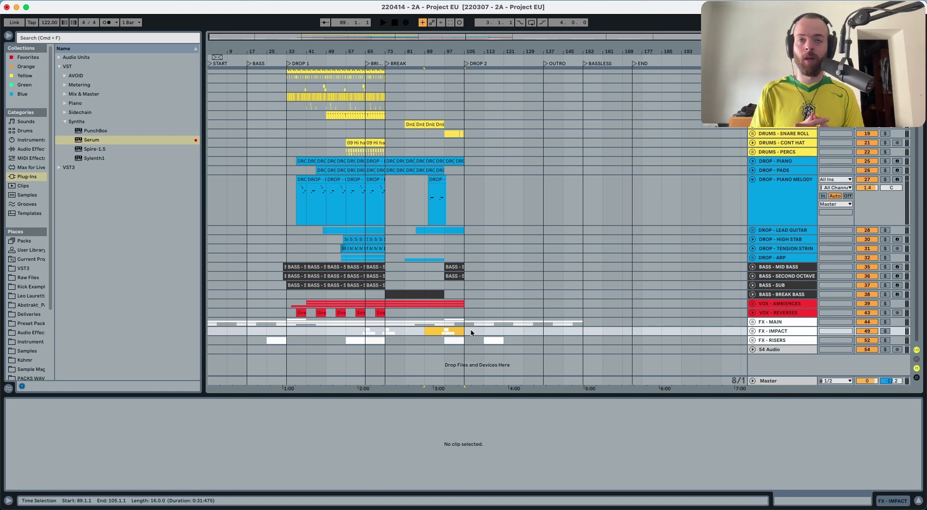
{"action": "scroll", "coordinate": [417, 279], "scroll_direction": "up", "scroll_amount": 4}
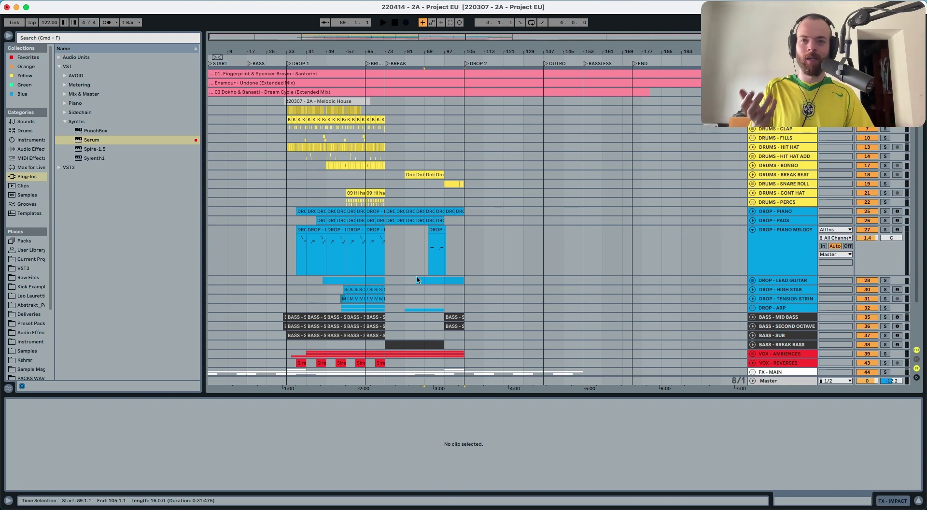
{"action": "scroll", "coordinate": [417, 280], "scroll_direction": "down", "scroll_amount": 4}
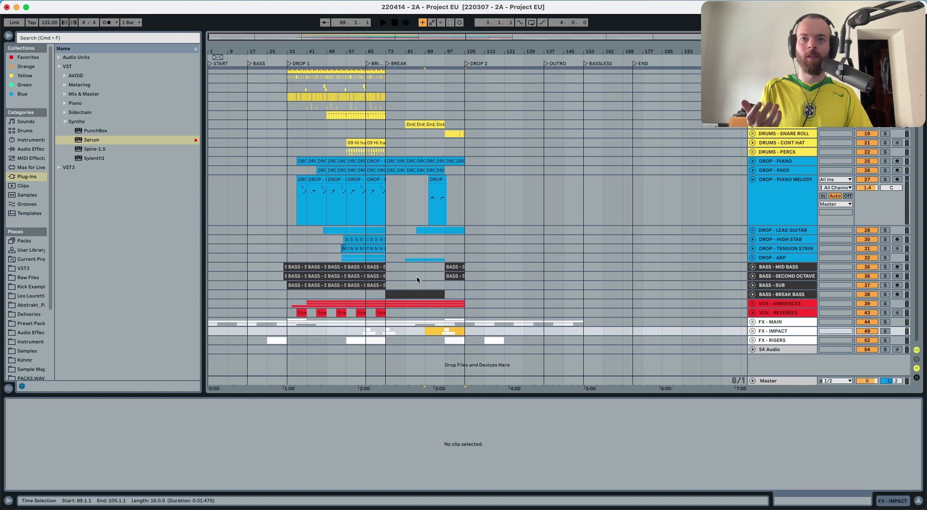
- Transpose all notes of the BREAK section's piano melody clip up one octave and audition it from bar 89
{"action": "double_click", "coordinate": [435, 179]}
{"action": "left_click", "coordinate": [482, 445]}
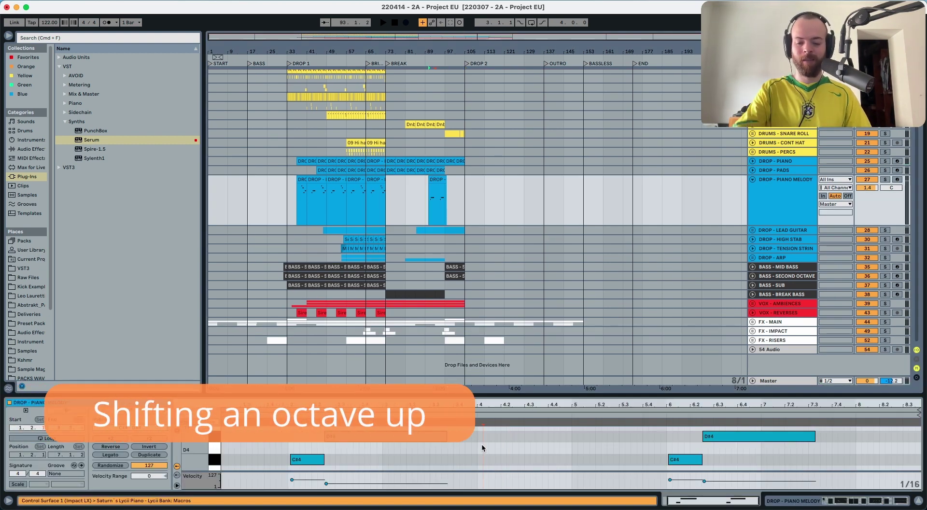
{"action": "key", "text": "super+a"}
{"action": "key", "text": "shift+Up"}
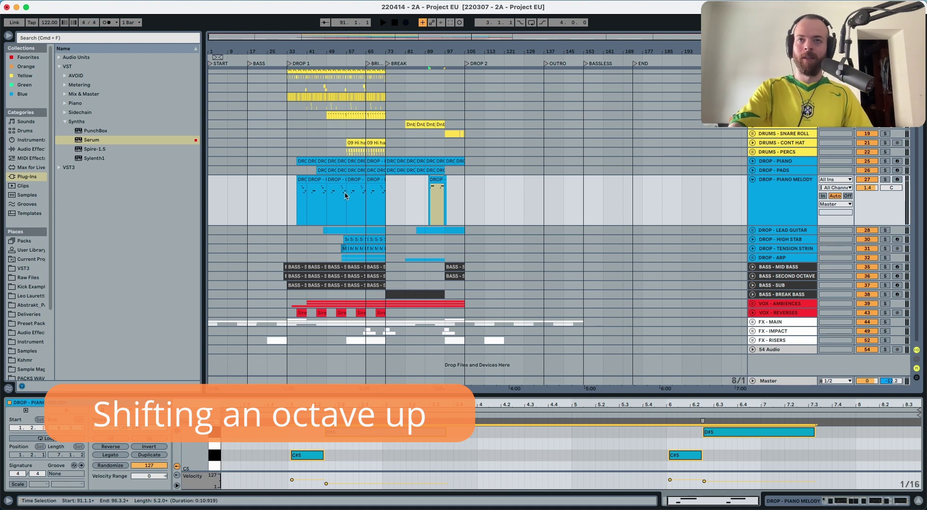
{"action": "left_click", "coordinate": [425, 197]}
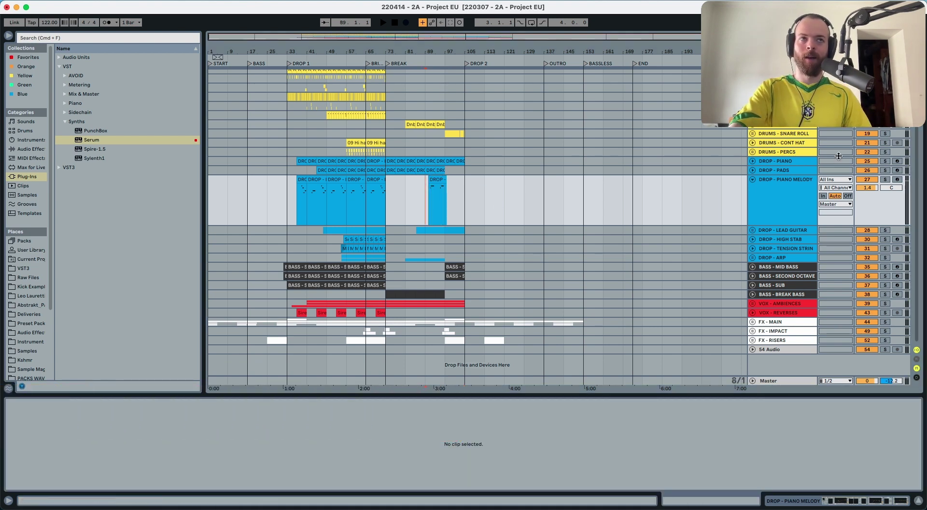
{"action": "key", "text": "space"}
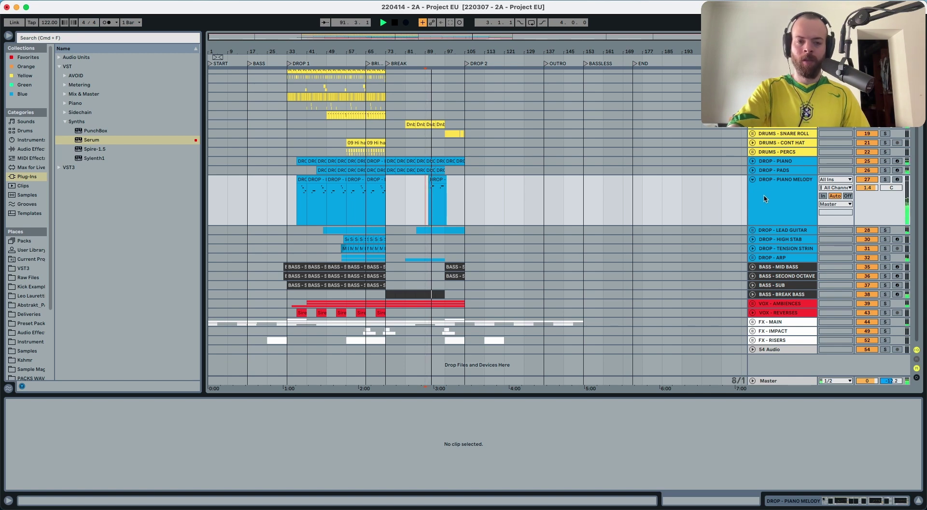
{"action": "key", "text": "space"}
- Set the velocity of all notes in the BREAK section's piano melody clip to 92
{"action": "double_click", "coordinate": [437, 180]}
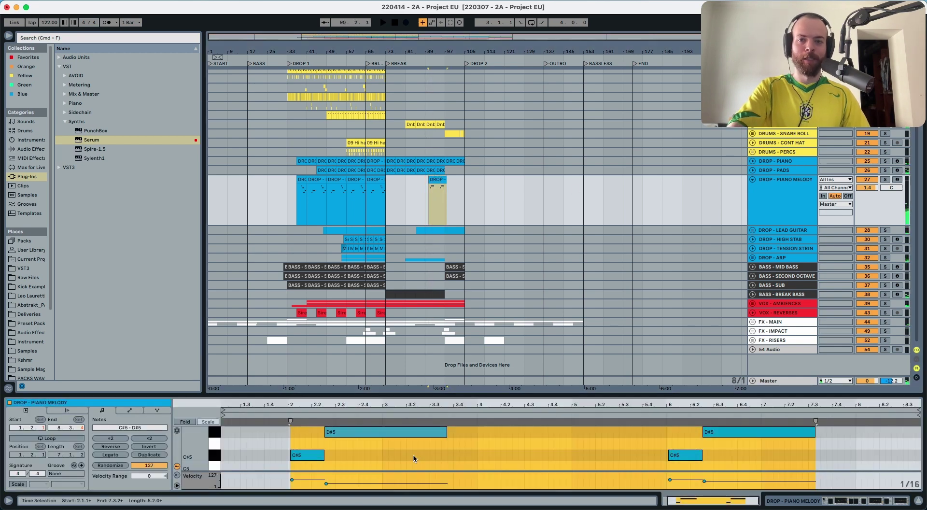
{"action": "left_click", "coordinate": [346, 475]}
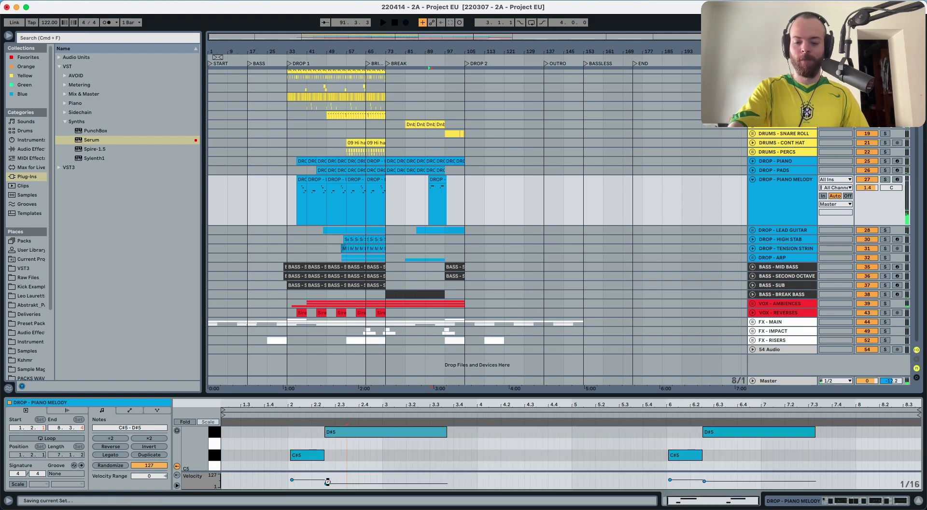
{"action": "left_click", "coordinate": [327, 483]}
{"action": "key", "text": "super+a"}
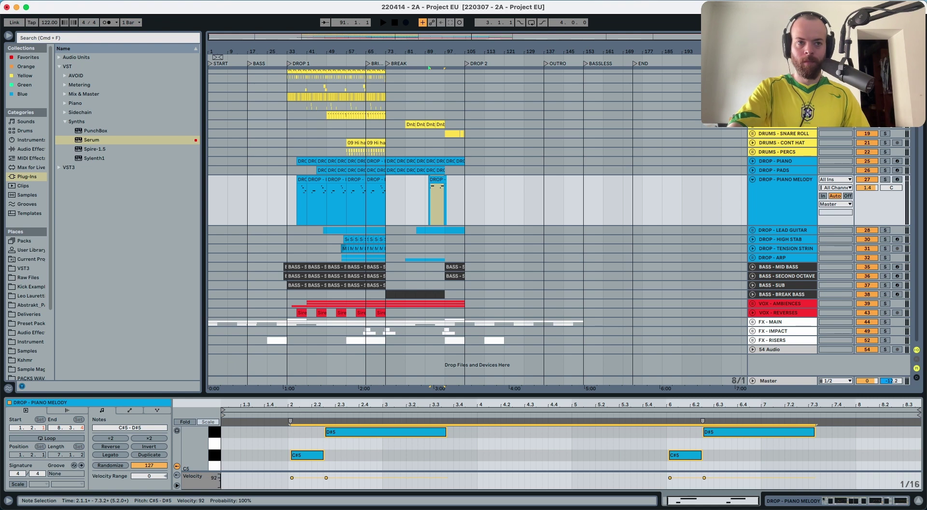
- Quantize all notes in the piano melody clip and lower their velocity to 83 while playing it back
{"action": "left_click", "coordinate": [349, 454]}
{"action": "key", "text": "super+a"}
{"action": "key", "text": "super+u"}
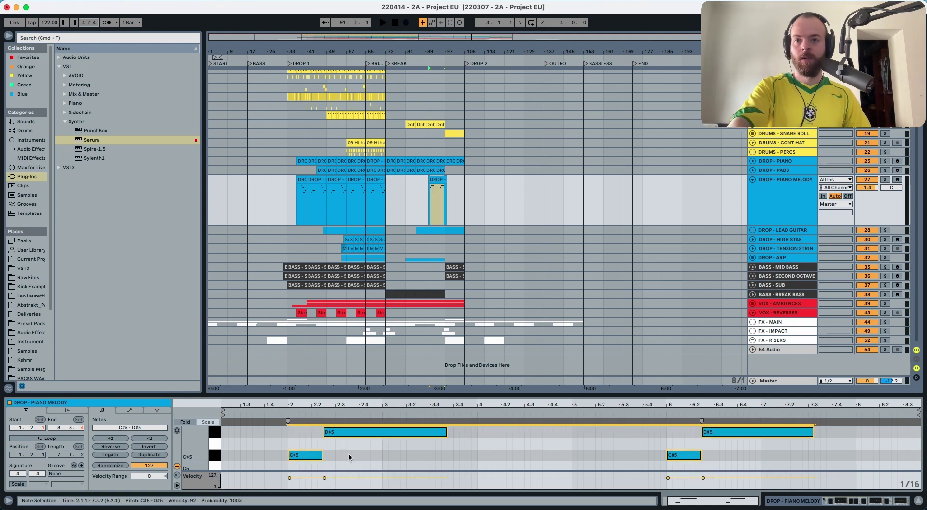
{"action": "key", "text": "space"}
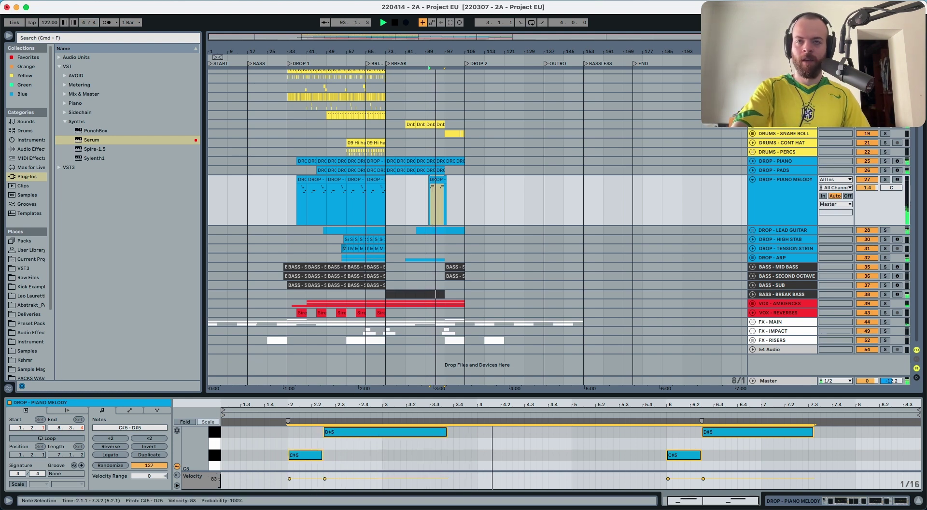
- Compare with the piano melody clip at bar 65, and set the break clip's first D#5 note to velocity 67
{"action": "left_click", "coordinate": [375, 184]}
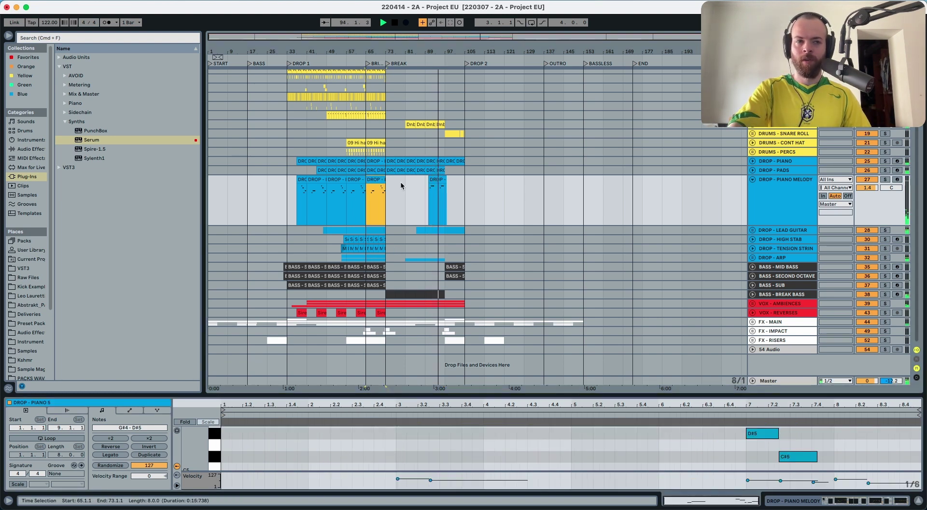
{"action": "left_click", "coordinate": [435, 179]}
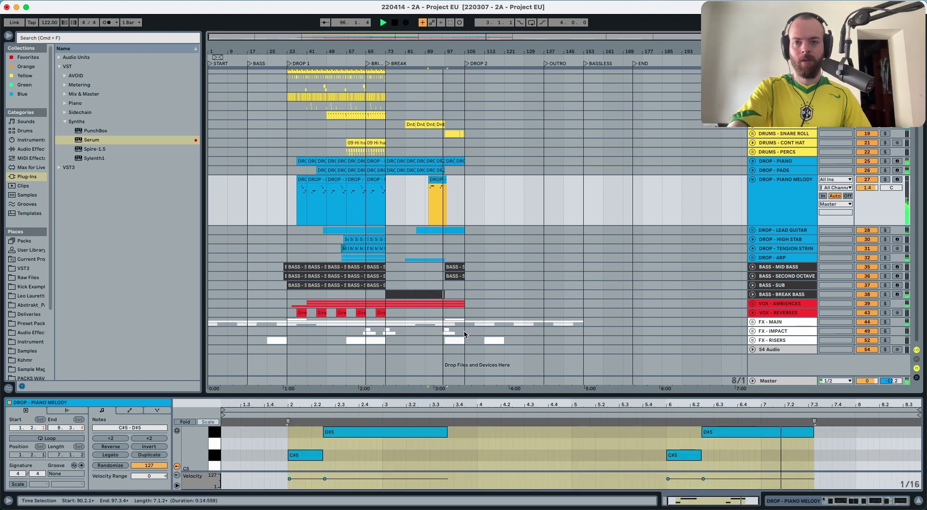
{"action": "left_click", "coordinate": [361, 456]}
{"action": "left_click", "coordinate": [325, 479]}
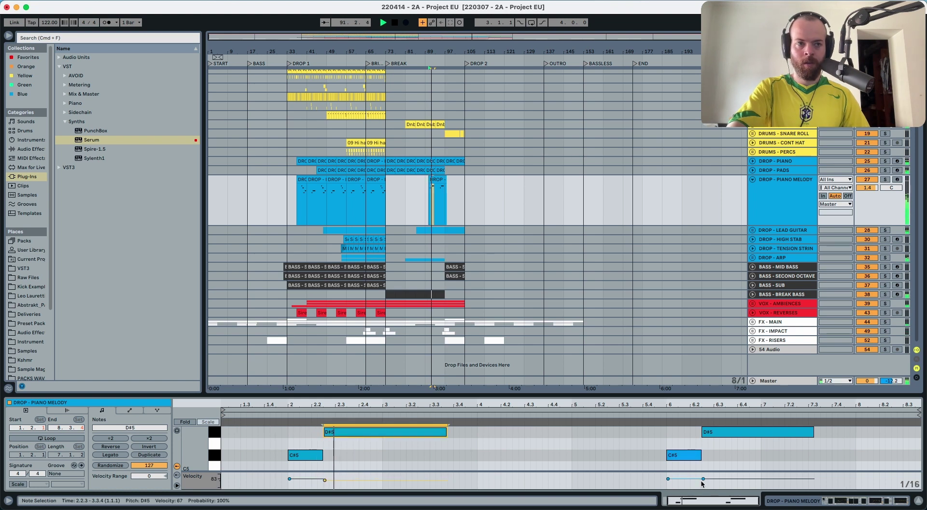
- Copy the clip's first C#5 and D#5 notes and paste them over the second pair at clip bar 6
{"action": "left_click", "coordinate": [309, 466]}
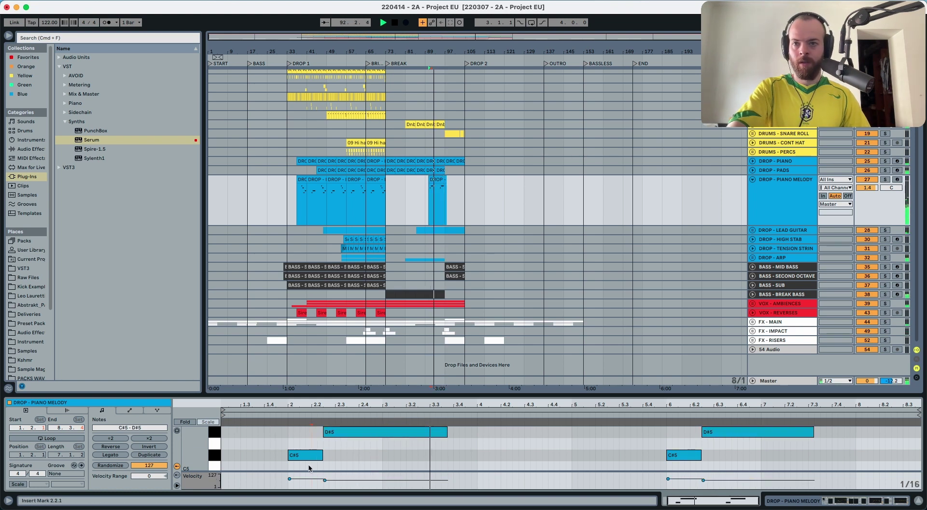
{"action": "left_click_drag", "start_coordinate": [310, 467], "coordinate": [454, 428]}
{"action": "key", "text": "super+c"}
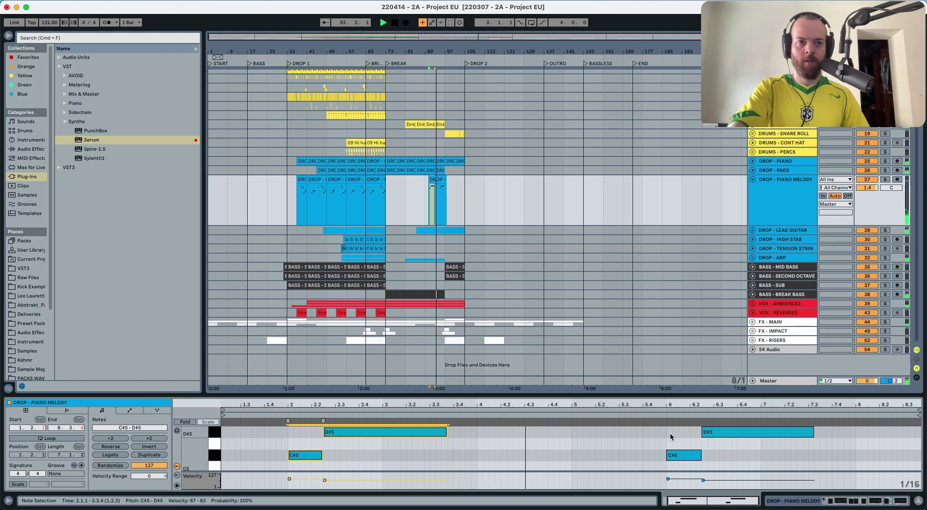
{"action": "left_click", "coordinate": [669, 436]}
{"action": "key", "text": "super+v"}
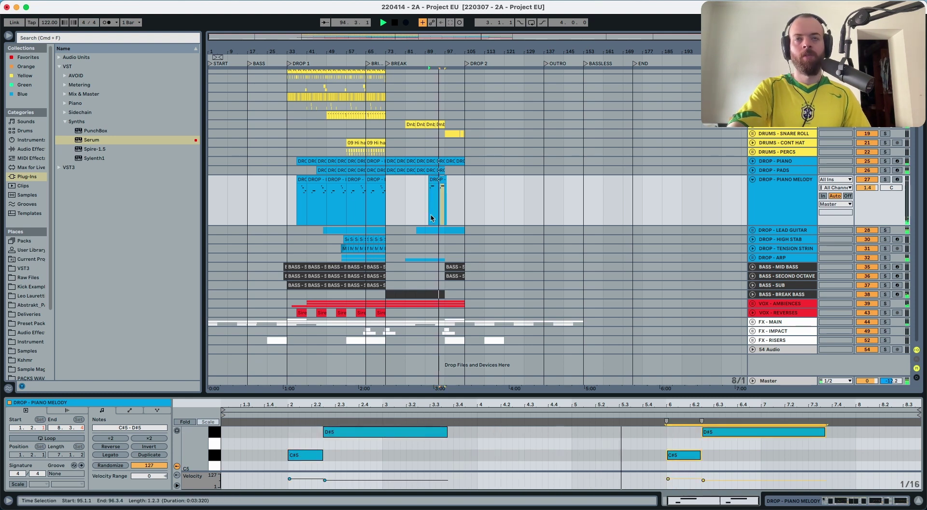
- Extend the piano melody clip's start back to bar 89, consolidate bars 89 to 97 into one clip, and stop playback
{"action": "left_click_drag", "start_coordinate": [429, 184], "coordinate": [421, 182]}
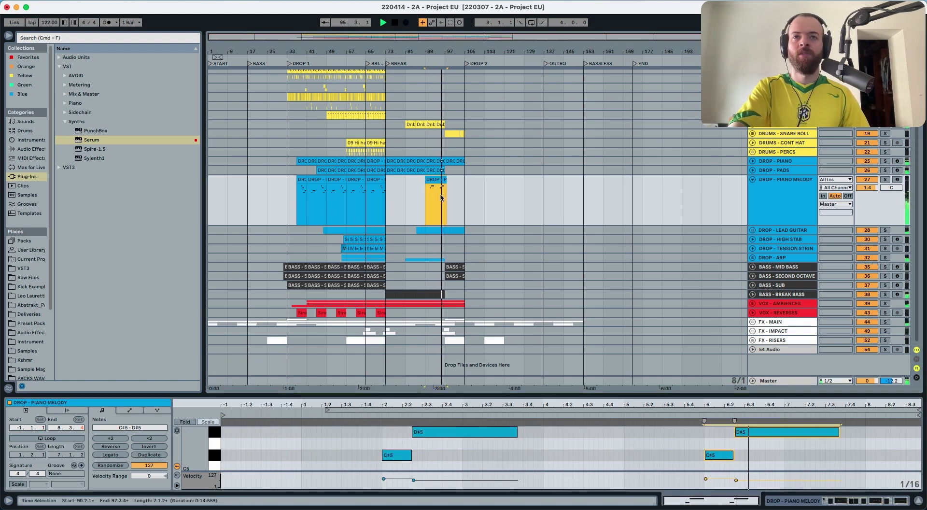
{"action": "left_click", "coordinate": [427, 196]}
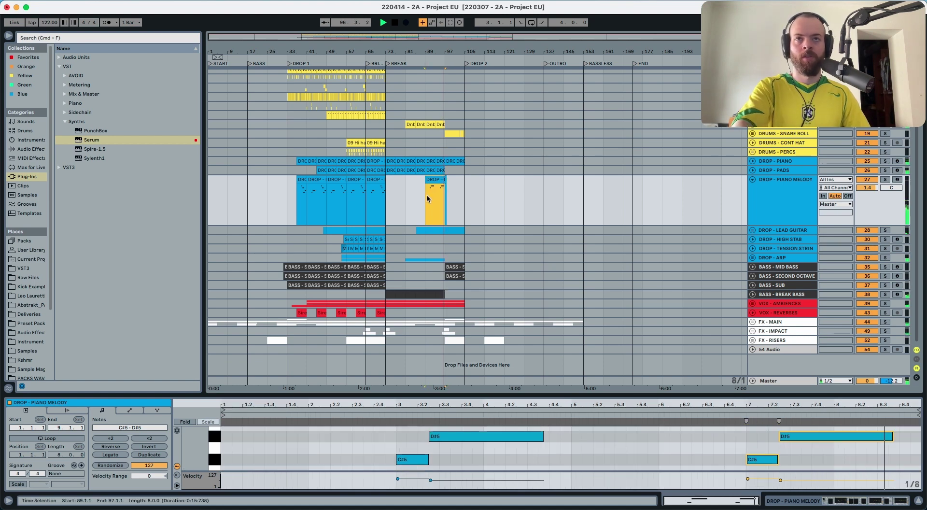
{"action": "key", "text": "super+j"}
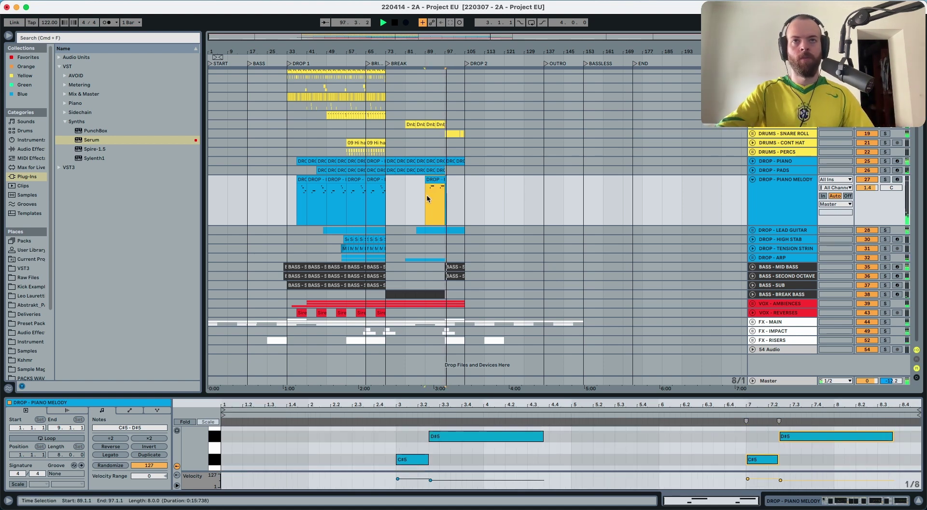
{"action": "key", "text": "space"}
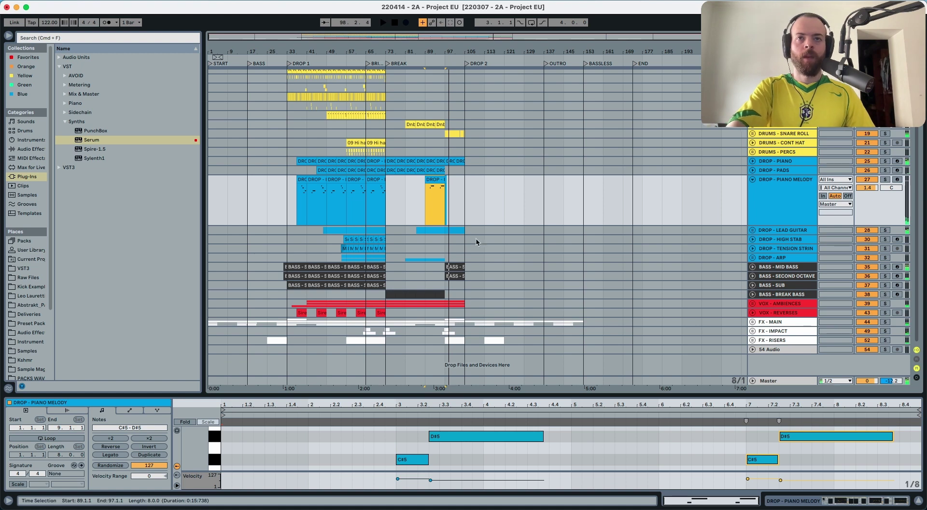
- Ramp the BASS - BREAK BASS track's EQ Eight 2 Frequency A automation down to 10 Hz after bar 97, and play from bar 95
{"action": "left_click", "coordinate": [753, 295]}
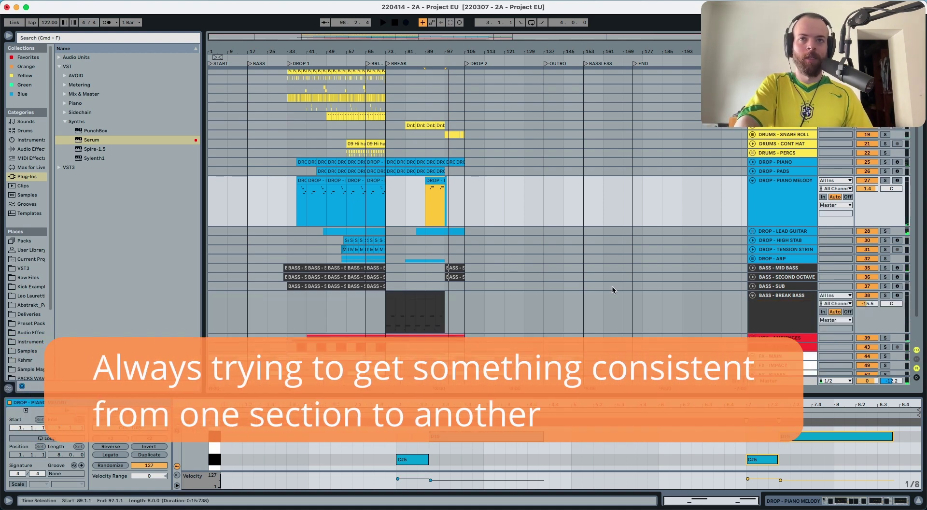
{"action": "left_click_drag", "start_coordinate": [442, 50], "coordinate": [433, 89]}
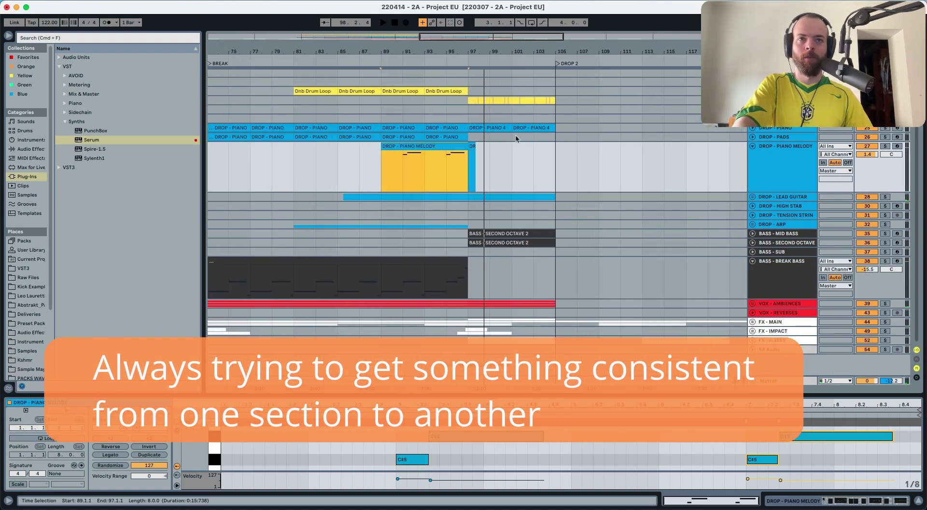
{"action": "double_click", "coordinate": [772, 265]}
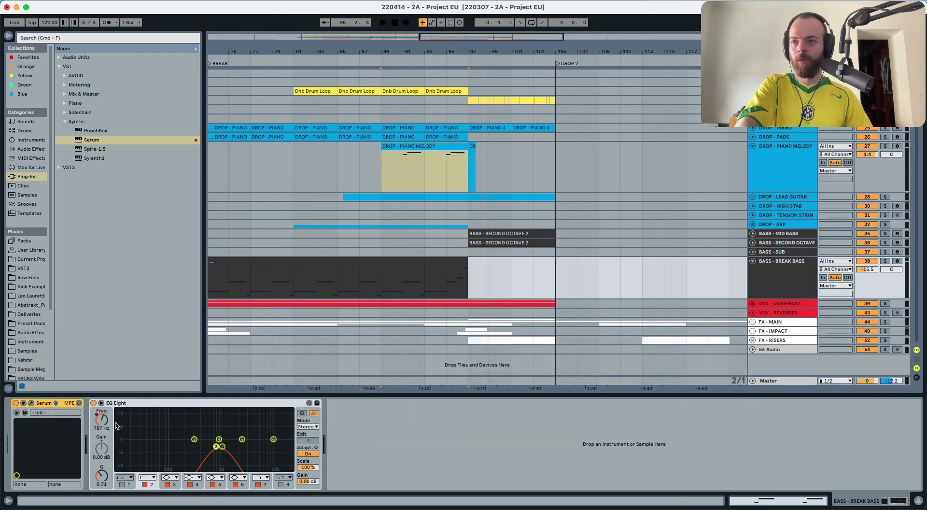
{"action": "key", "text": "a"}
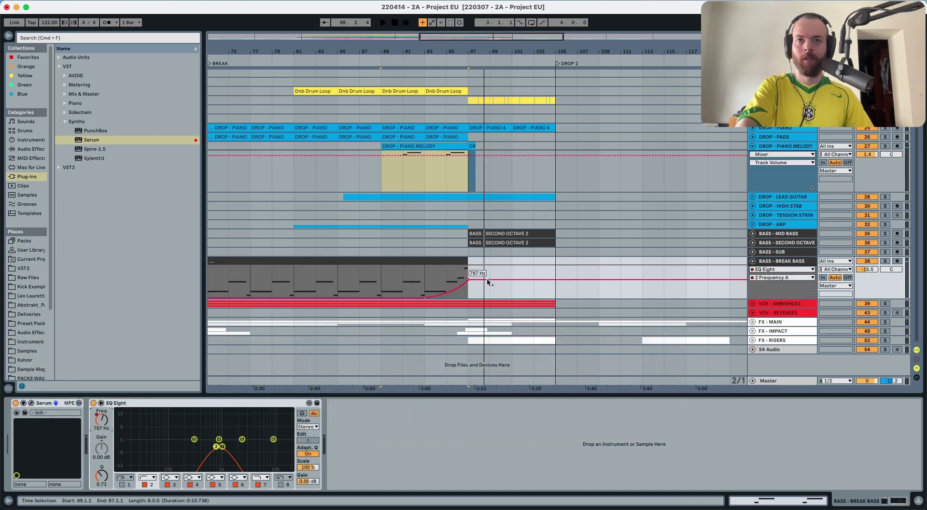
{"action": "left_click_drag", "start_coordinate": [469, 281], "coordinate": [489, 297]}
{"action": "left_click", "coordinate": [454, 279]}
{"action": "key", "text": "space"}
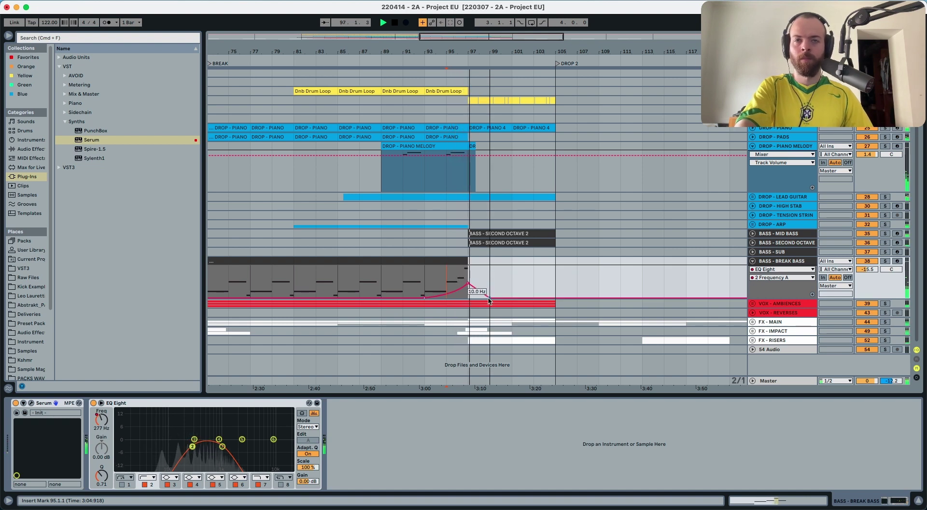
- Slightly lower the bar 97 peak of the BASS - SECOND OCTAVE track's EQ Eight 3 Frequency A automation, and play from bar 95
{"action": "key", "text": "space"}
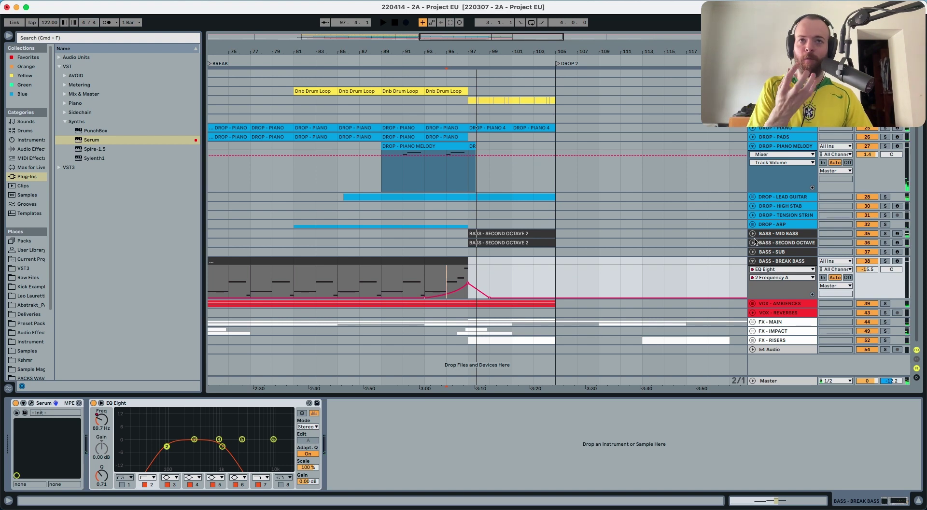
{"action": "left_click", "coordinate": [752, 244]}
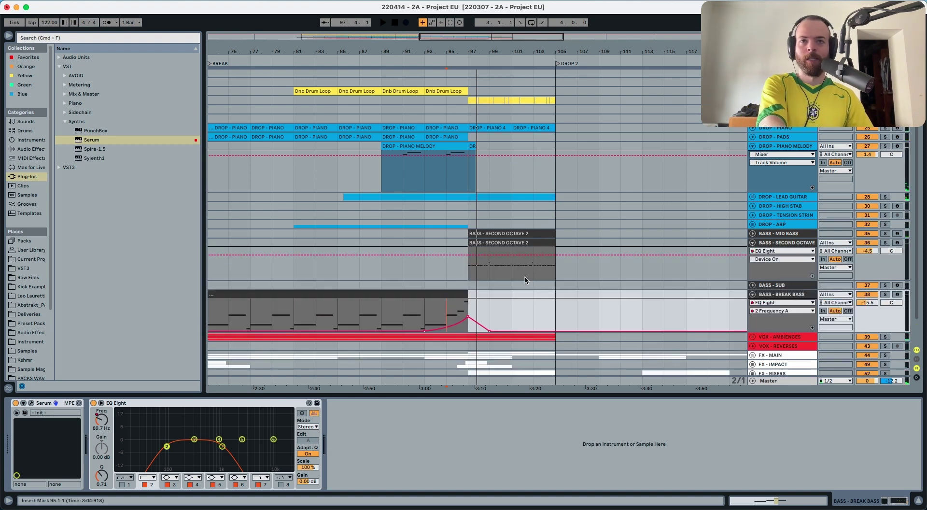
{"action": "left_click", "coordinate": [790, 243]}
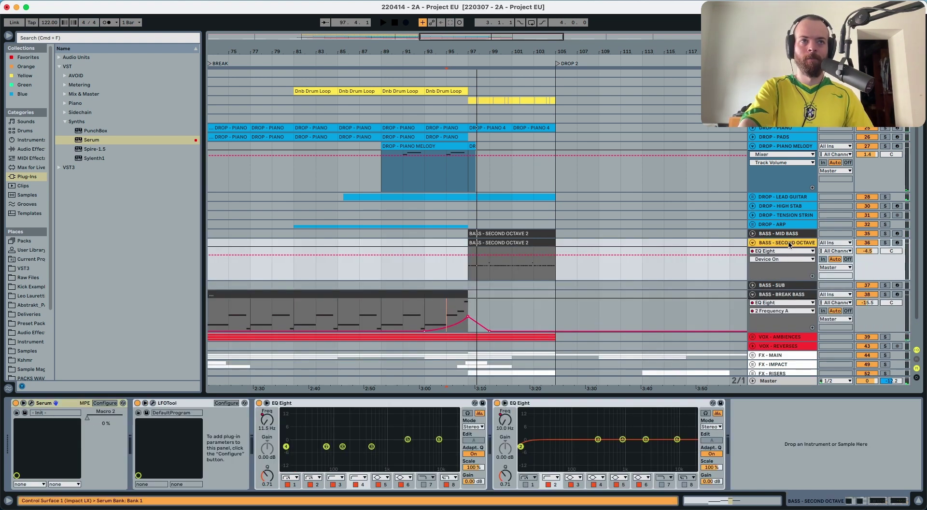
{"action": "left_click", "coordinate": [506, 422]}
{"action": "left_click", "coordinate": [264, 424]}
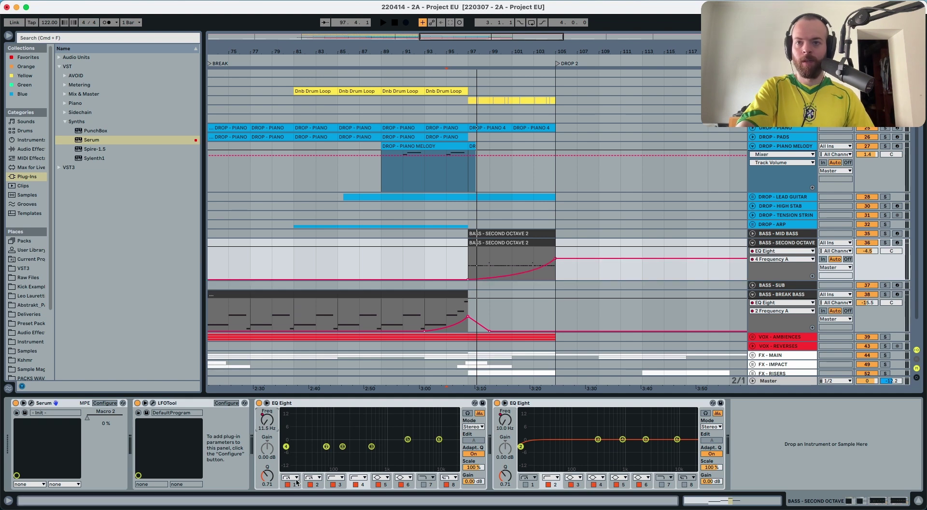
{"action": "left_click", "coordinate": [340, 484]}
{"action": "left_click", "coordinate": [271, 427]}
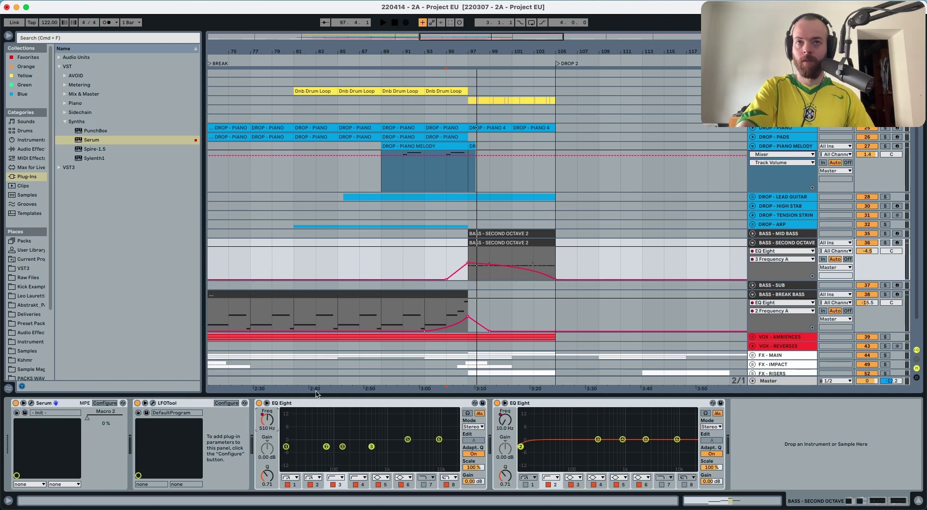
{"action": "left_click", "coordinate": [467, 267]}
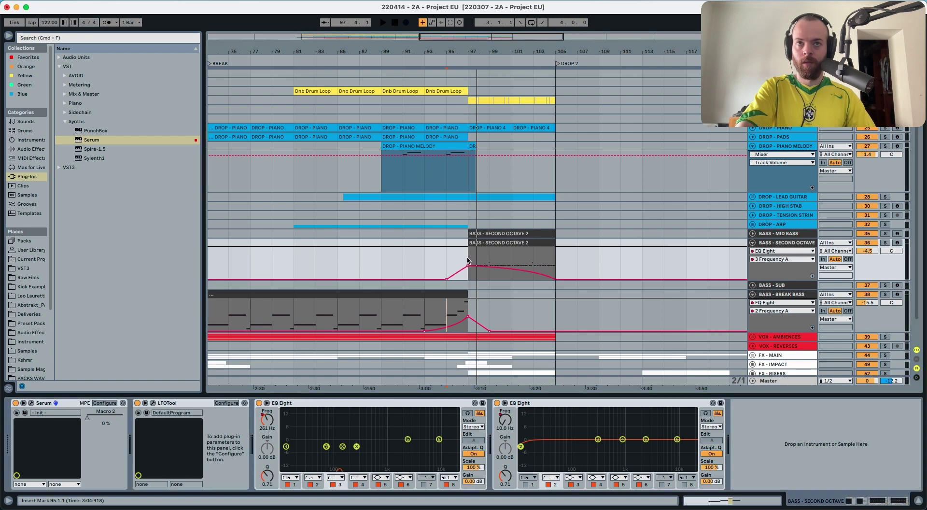
{"action": "key", "text": "space"}
{"action": "left_click", "coordinate": [448, 255]}
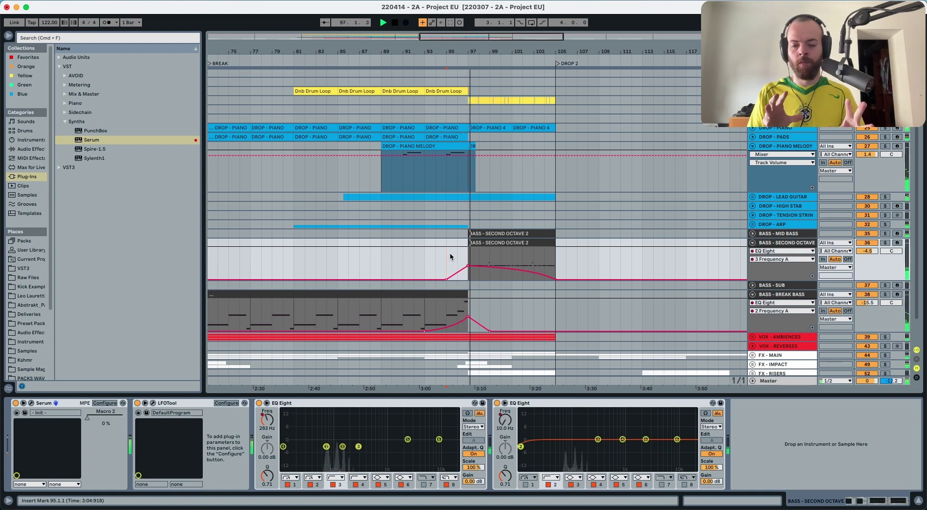
- Stop playback, set the FX - IMPACT group's track volume to -6.0 dB, and play from bar 96
{"action": "scroll", "coordinate": [450, 253], "scroll_direction": "down", "scroll_amount": 3}
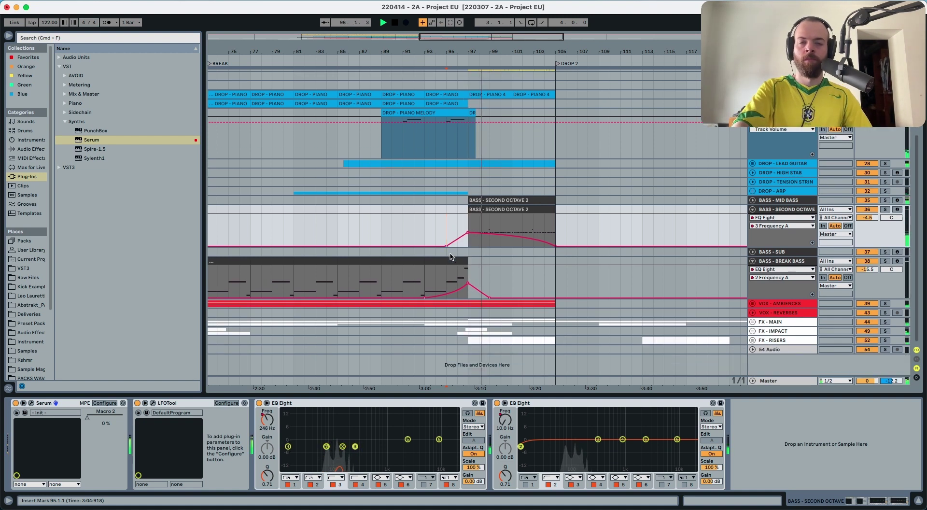
{"action": "scroll", "coordinate": [456, 253], "scroll_direction": "left", "scroll_amount": 5}
{"action": "scroll", "coordinate": [459, 250], "scroll_direction": "up", "scroll_amount": 3}
{"action": "scroll", "coordinate": [459, 248], "scroll_direction": "right", "scroll_amount": 2}
{"action": "key", "text": "space"}
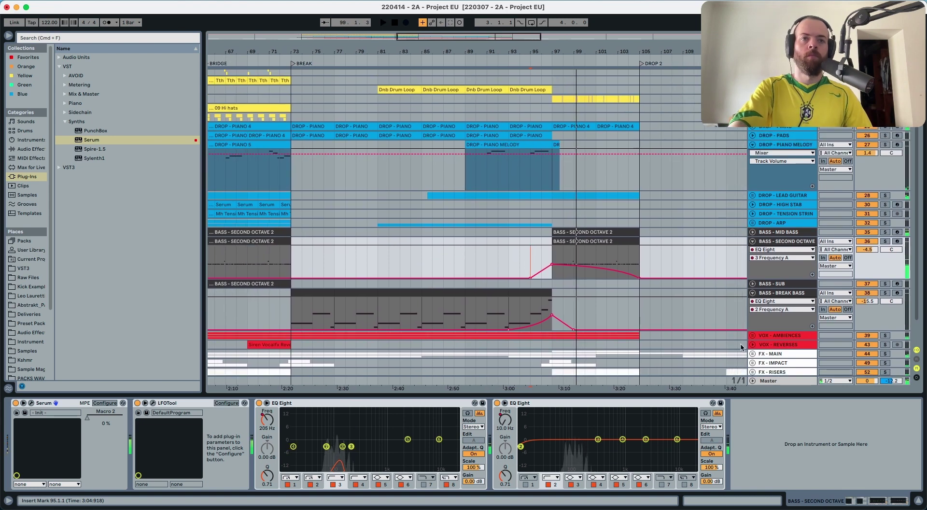
{"action": "double_click", "coordinate": [806, 361]}
{"action": "scroll", "coordinate": [845, 342], "scroll_direction": "down", "scroll_amount": 3}
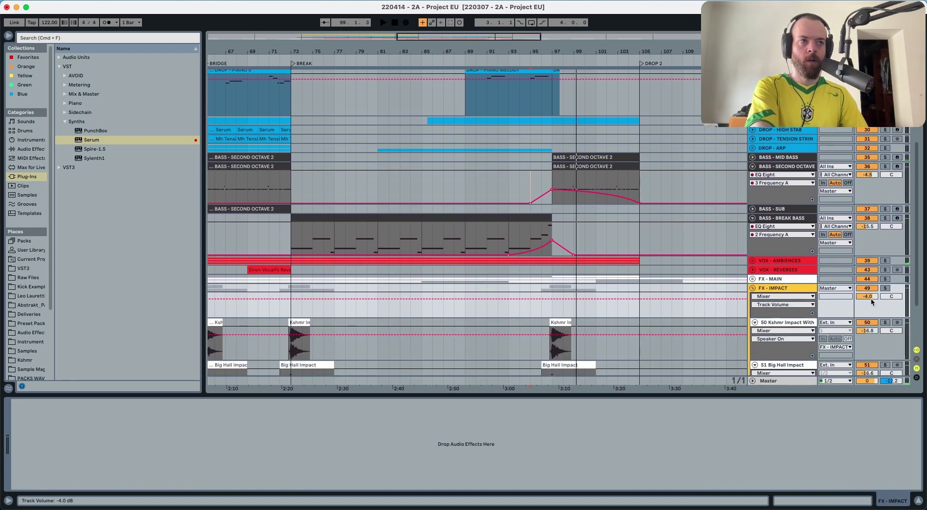
{"action": "left_click", "coordinate": [541, 305]}
{"action": "key", "text": "space"}
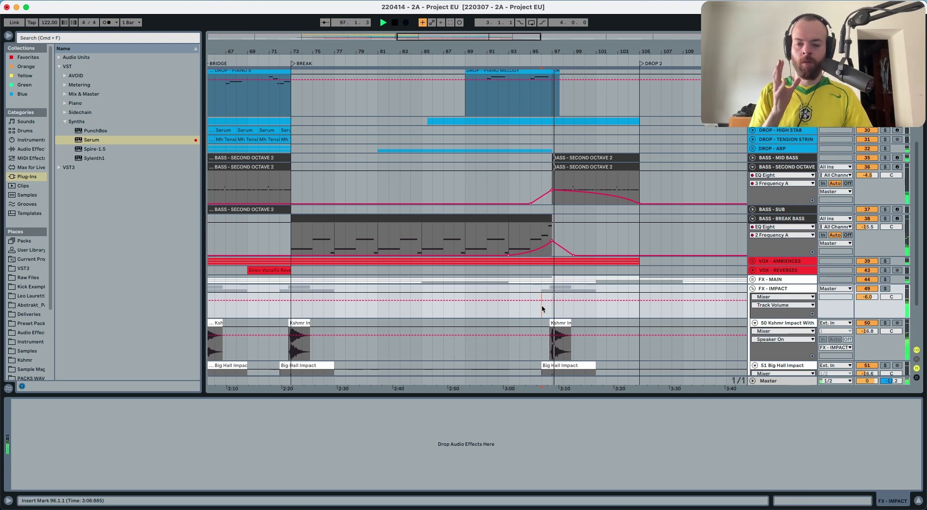
- Raise the KSHMR Tight Snare track's Auto Filter Frequency automation at bar 105 to about 4.62 kHz, then hide automation and stop playback
{"action": "scroll", "coordinate": [541, 305], "scroll_direction": "left", "scroll_amount": 1}
{"action": "scroll", "coordinate": [541, 305], "scroll_direction": "down", "scroll_amount": 1}
{"action": "scroll", "coordinate": [555, 297], "scroll_direction": "up", "scroll_amount": 7}
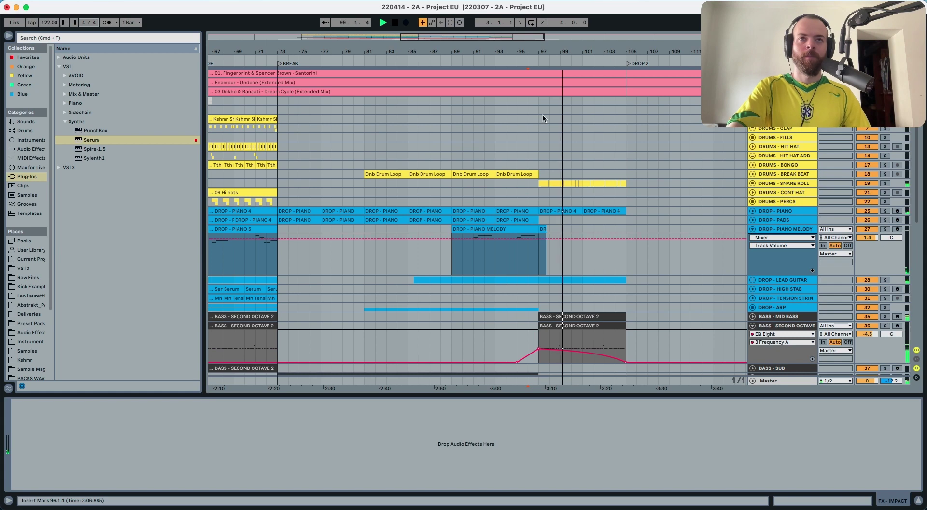
{"action": "left_click_drag", "start_coordinate": [539, 52], "coordinate": [540, 35]}
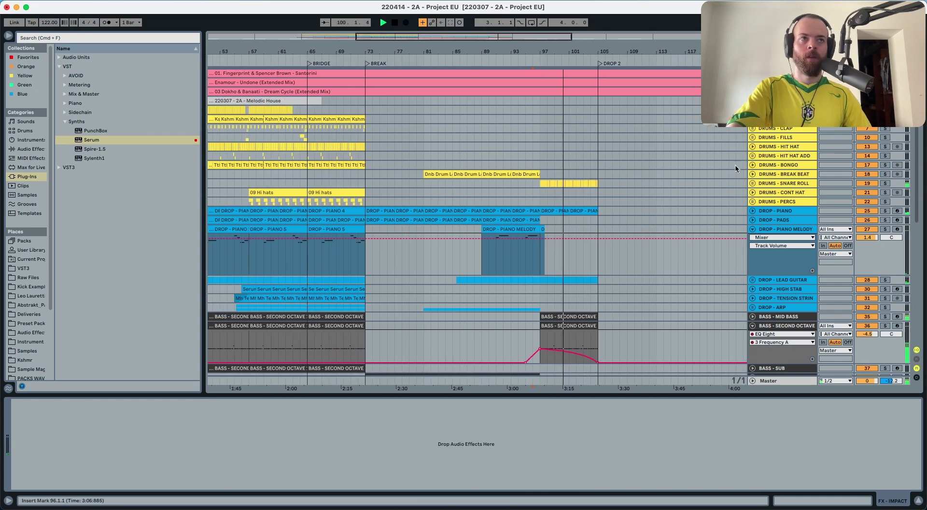
{"action": "left_click", "coordinate": [767, 175]}
{"action": "left_click", "coordinate": [753, 184]}
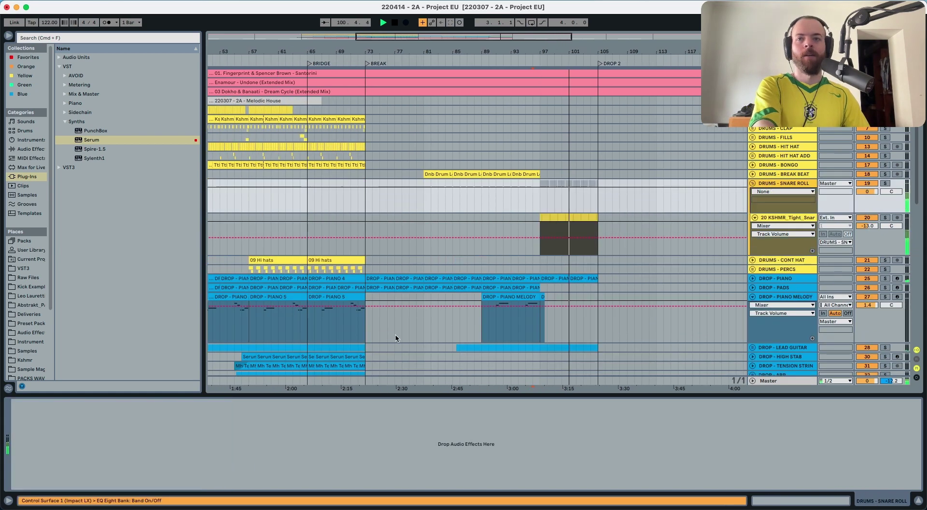
{"action": "left_click", "coordinate": [764, 219]}
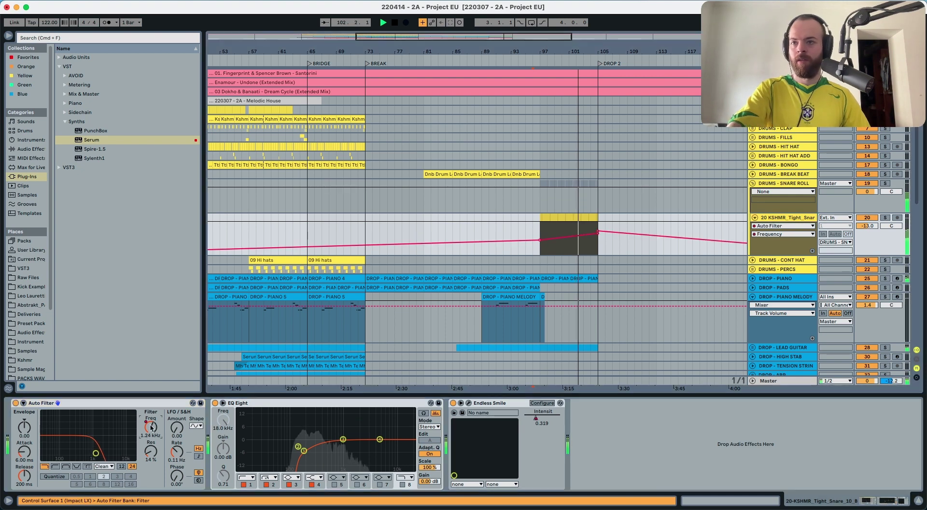
{"action": "key", "text": "a"}
{"action": "key", "text": "a"}
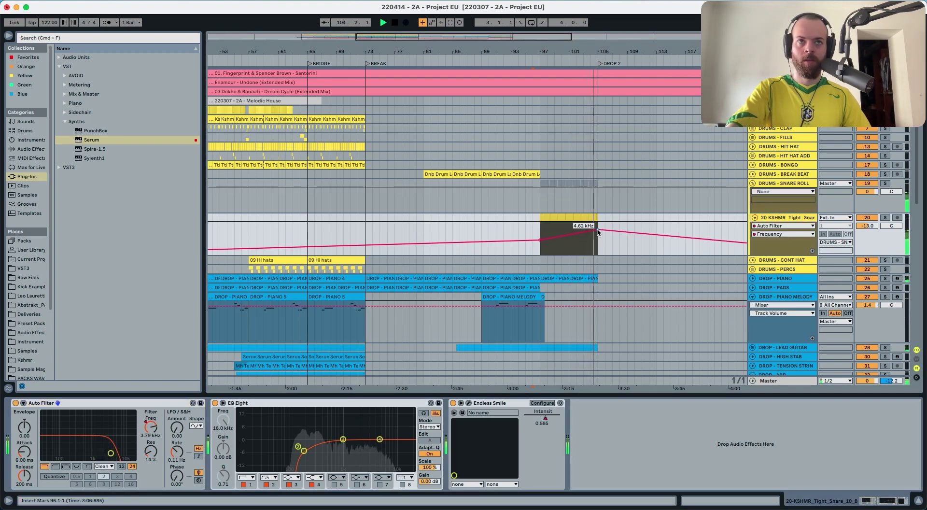
{"action": "left_click", "coordinate": [595, 239]}
{"action": "key", "text": "a"}
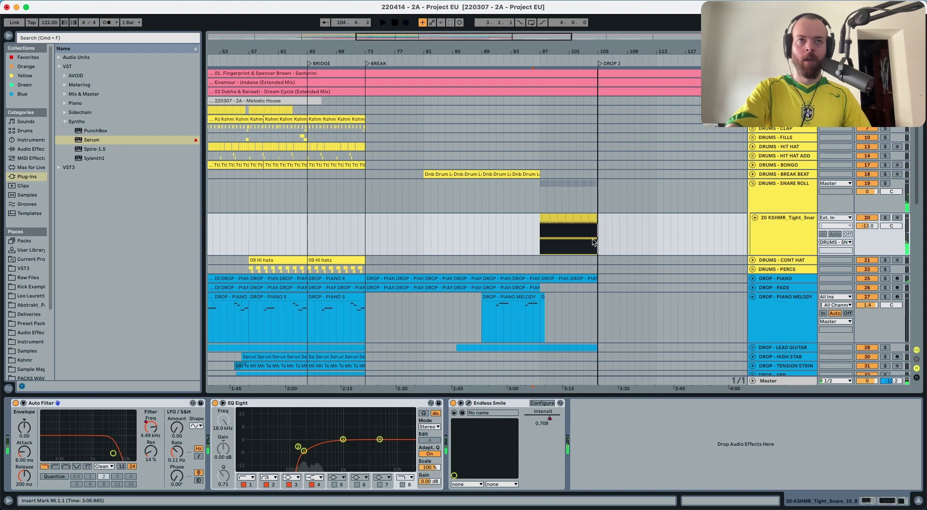
{"action": "key", "text": "space"}
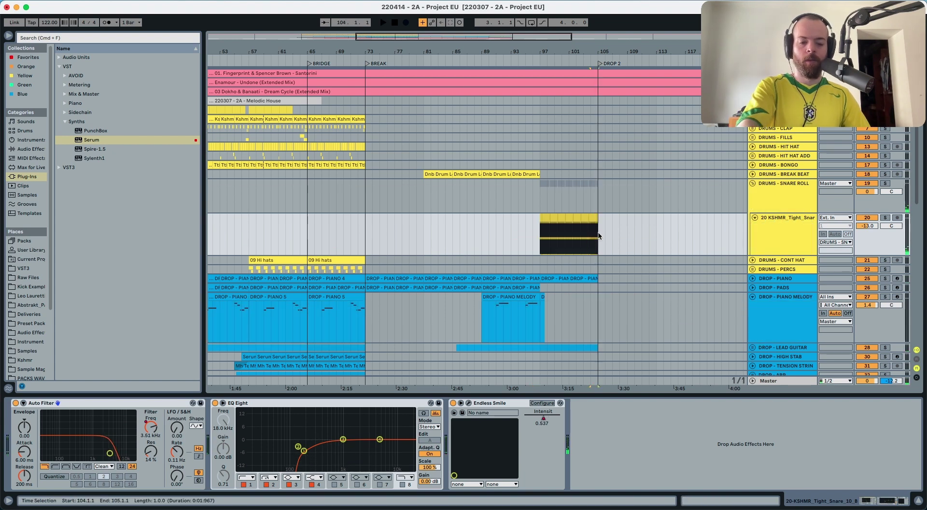
- Clear the last bar before Drop 2, from bar 104, on the snare roll and the tracks from DRUMS - PERCS to VOX - REVERSES
{"action": "left_click_drag", "start_coordinate": [592, 236], "coordinate": [598, 236]}
{"action": "scroll", "coordinate": [598, 235], "scroll_direction": "down", "scroll_amount": 10}
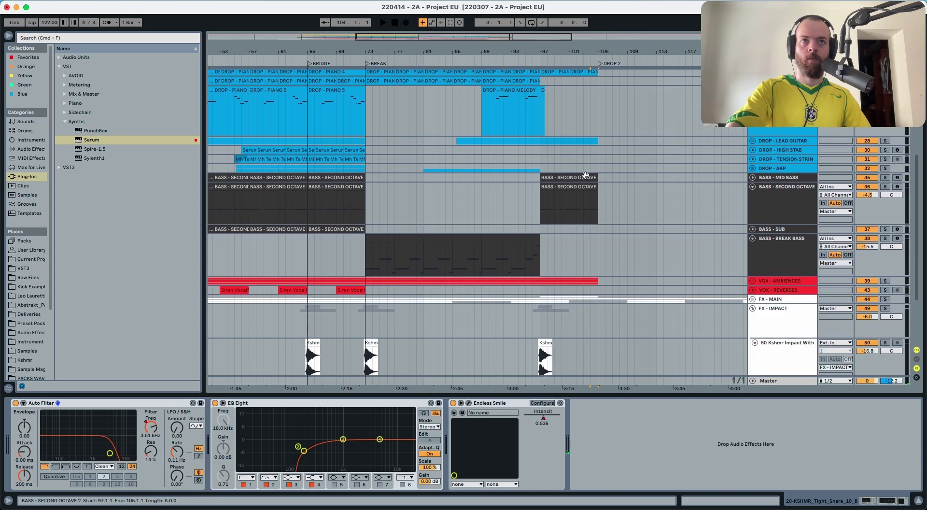
{"action": "left_click_drag", "start_coordinate": [592, 289], "coordinate": [598, 170]}
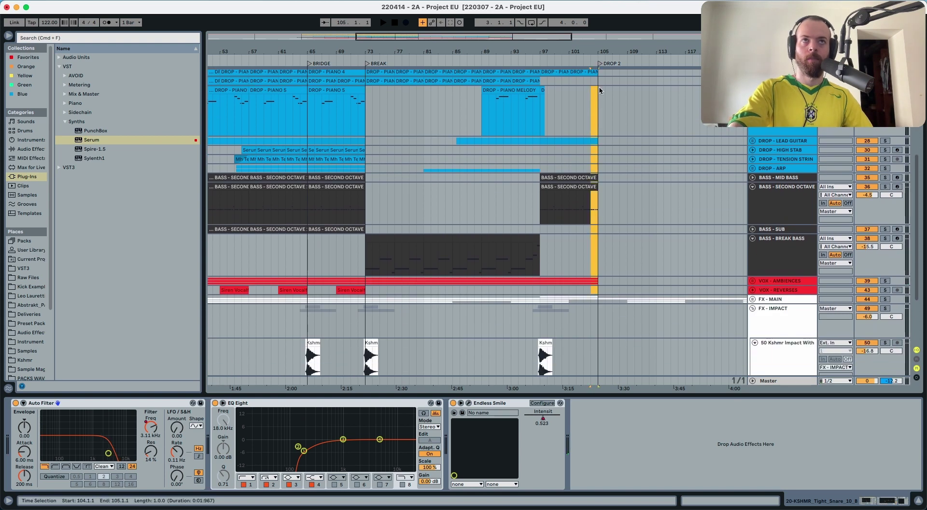
{"action": "left_click_drag", "start_coordinate": [599, 87], "coordinate": [599, 80]}
{"action": "scroll", "coordinate": [600, 97], "scroll_direction": "up", "scroll_amount": 4}
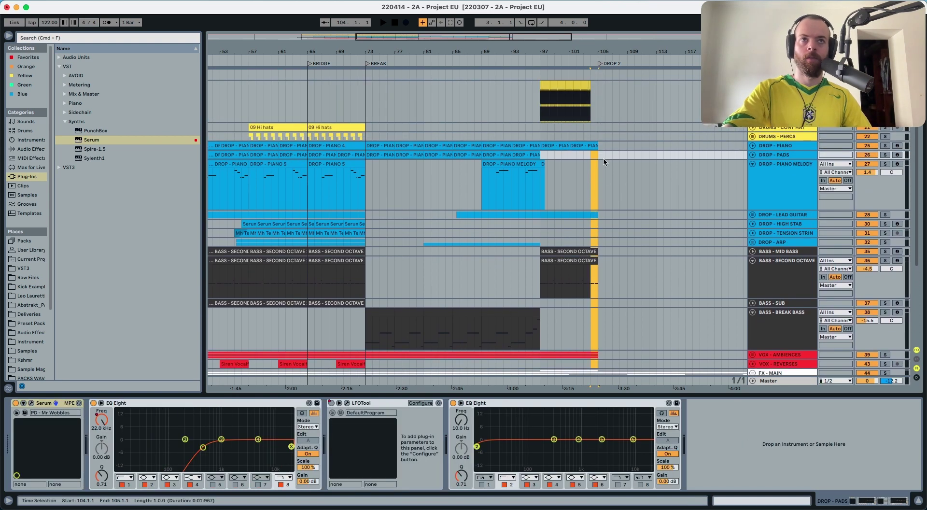
{"action": "key", "text": "ctrl+space"}
{"action": "left_click", "coordinate": [602, 140], "text": "shift"}
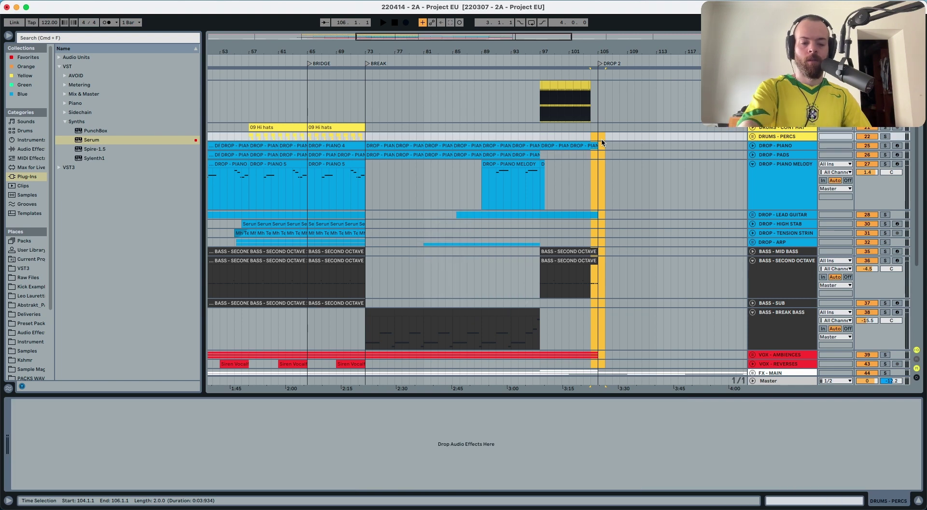
{"action": "key", "text": "Delete"}
{"action": "scroll", "coordinate": [563, 188], "scroll_direction": "down", "scroll_amount": 3}
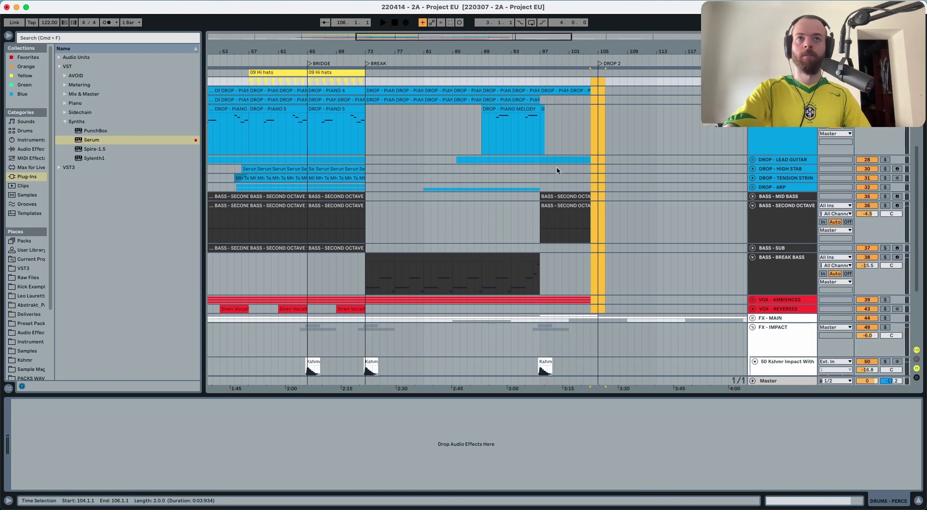
- Expand the DROP - LEAD GUITAR group, try deleting its Labs clip at bars 97 to 104, and play the lead-in to bar 97
{"action": "left_click", "coordinate": [538, 159]}
{"action": "left_click", "coordinate": [753, 160]}
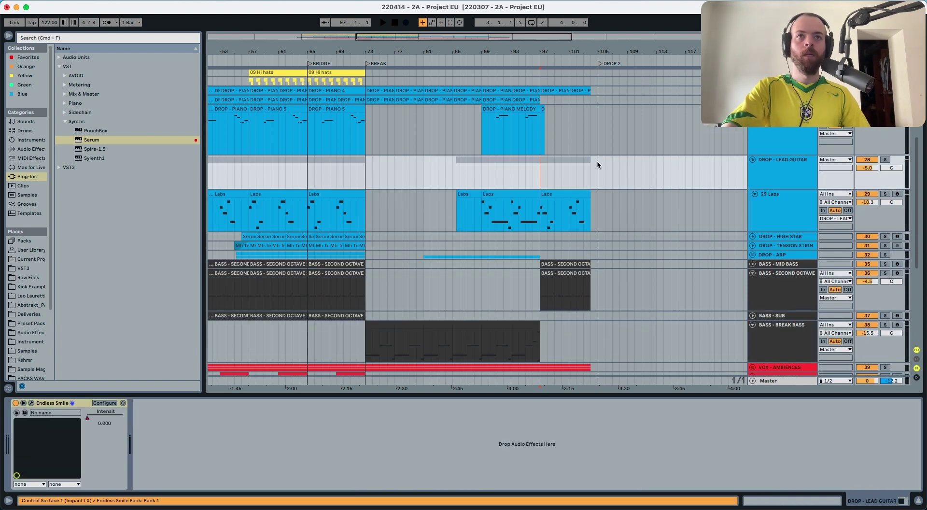
{"action": "left_click", "coordinate": [545, 193]}
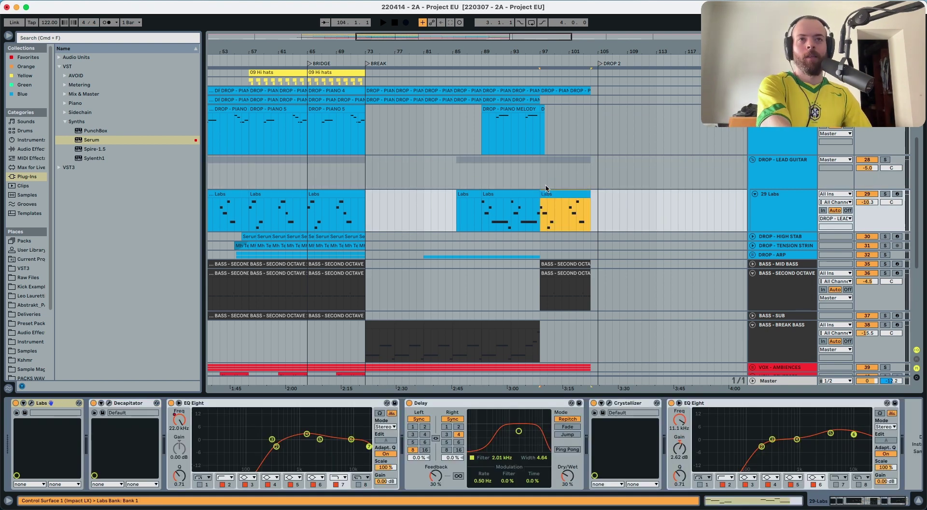
{"action": "key", "text": "Delete"}
{"action": "left_click", "coordinate": [536, 61]}
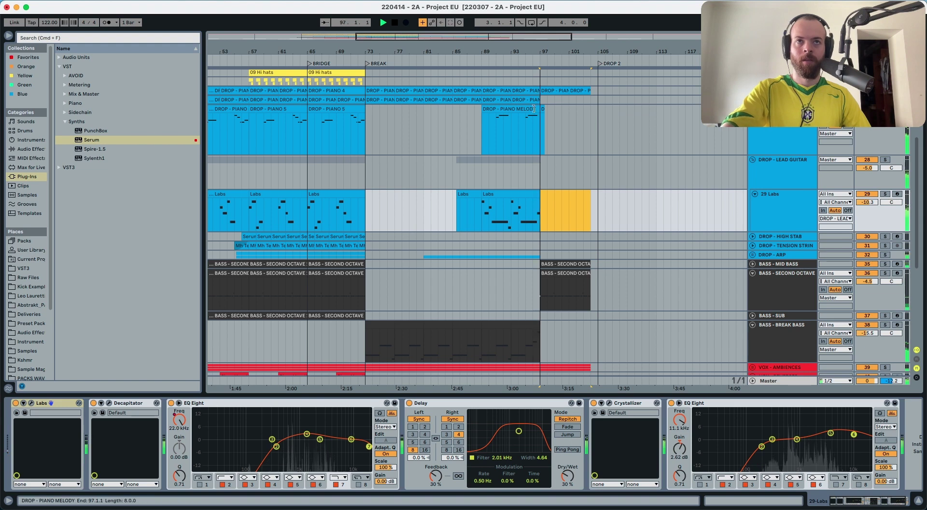
{"action": "scroll", "coordinate": [526, 90], "scroll_direction": "down", "scroll_amount": 1}
{"action": "left_click", "coordinate": [521, 63]}
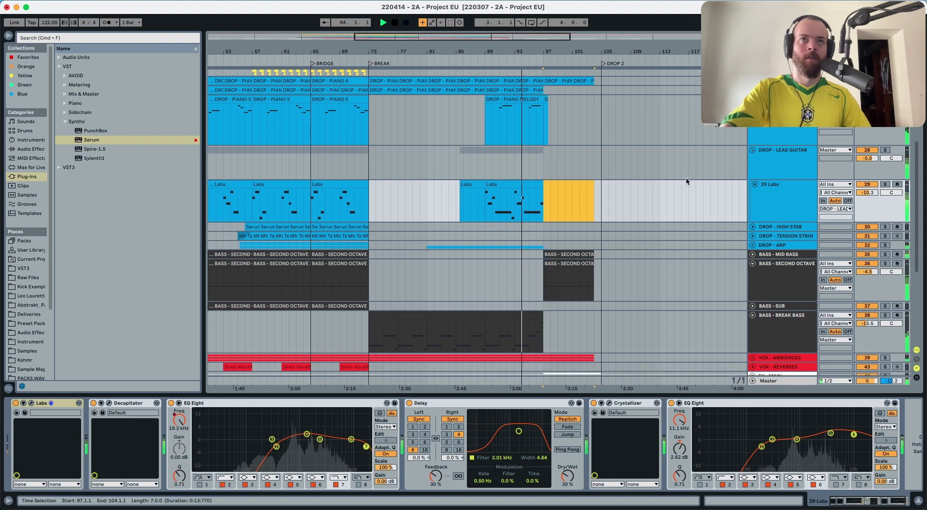
- Stop playback, turn on band 7 of the Labs track's second EQ Eight, and solo the track
{"action": "double_click", "coordinate": [763, 204]}
{"action": "key", "text": "space"}
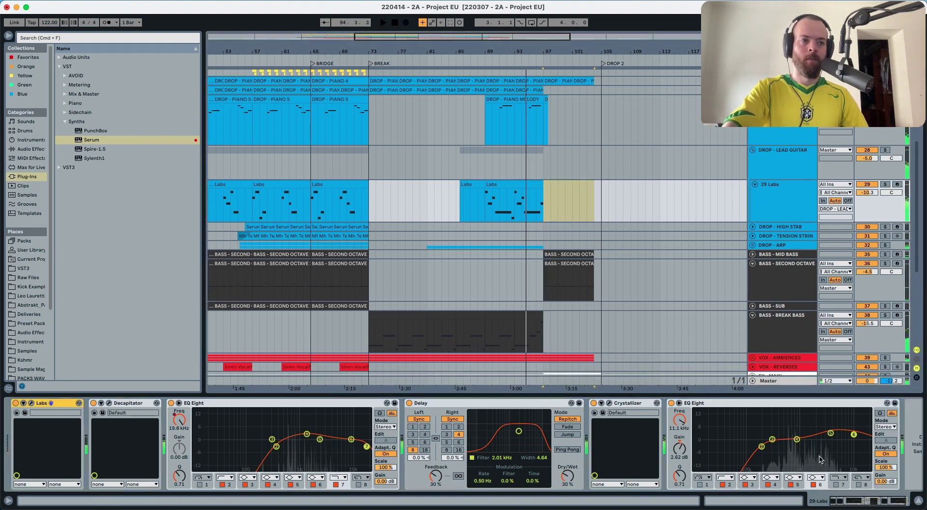
{"action": "left_click", "coordinate": [839, 485]}
{"action": "key", "text": "s"}
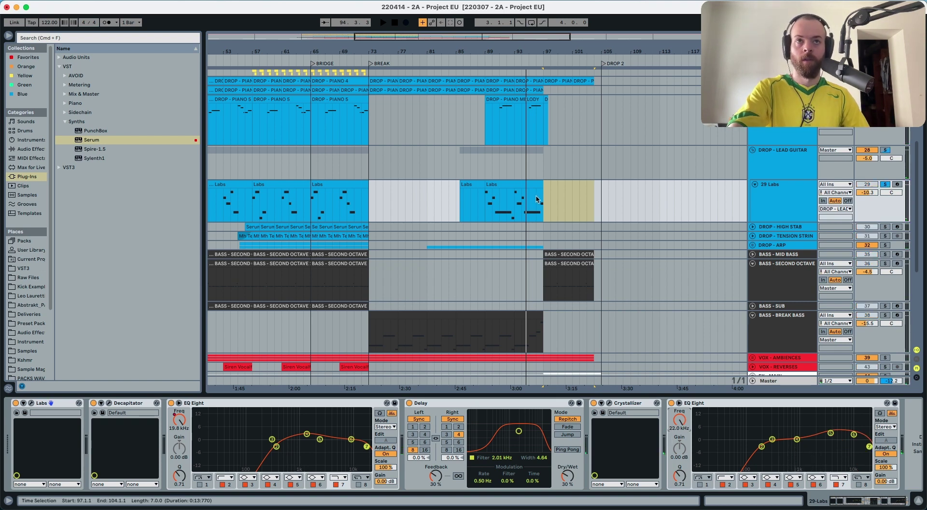
- Undo the deletion of the Labs clip at bars 97 to 104
{"action": "key", "text": "super+z"}
{"action": "key", "text": "super+z"}
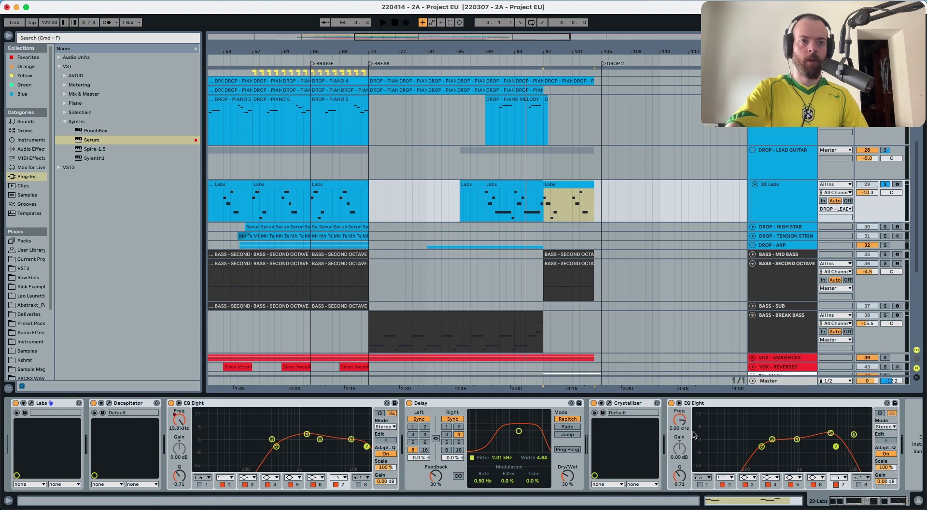
- Dip the Labs track's EQ Eight 7 Frequency A automation to 1.76 kHz at bar 97, rising until bar 105, and play from bar 95 unsoloed
{"action": "key", "text": "a"}
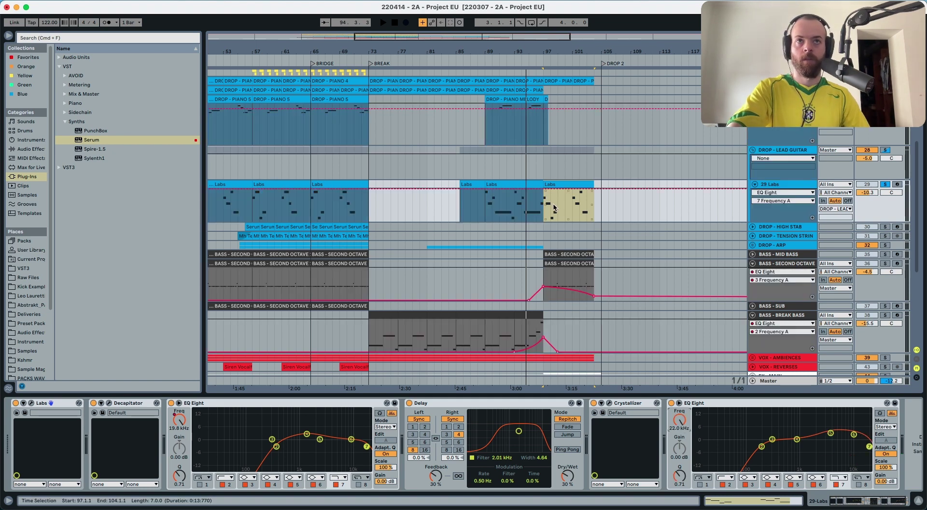
{"action": "left_click", "coordinate": [543, 196]}
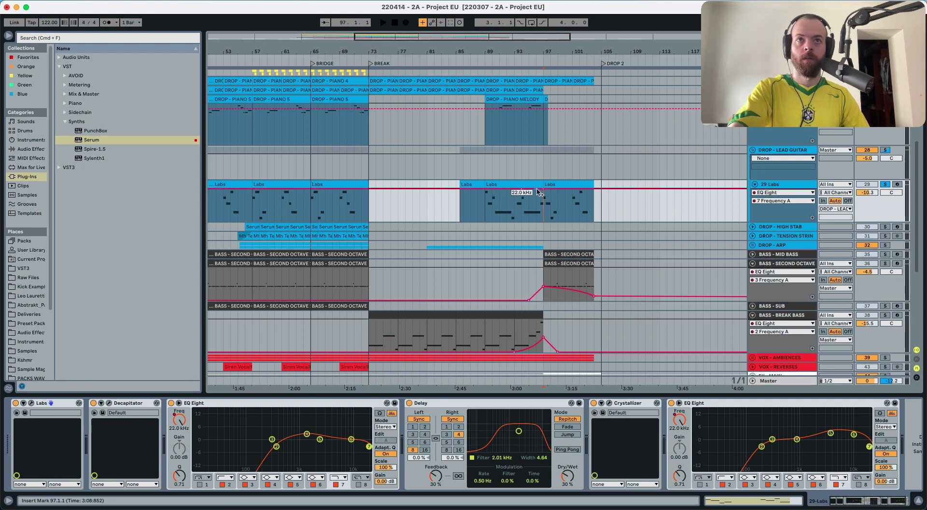
{"action": "left_click_drag", "start_coordinate": [543, 192], "coordinate": [600, 193]}
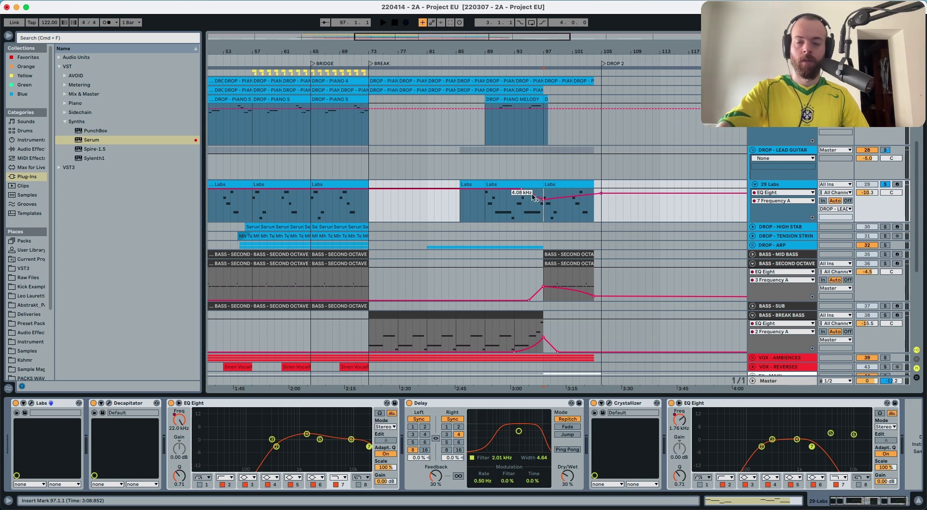
{"action": "key", "text": "space"}
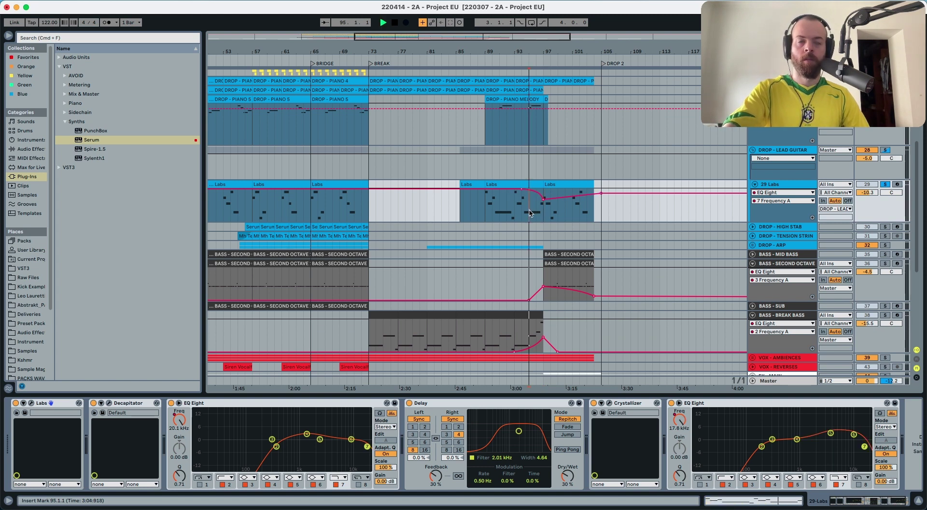
{"action": "left_click", "coordinate": [885, 184]}
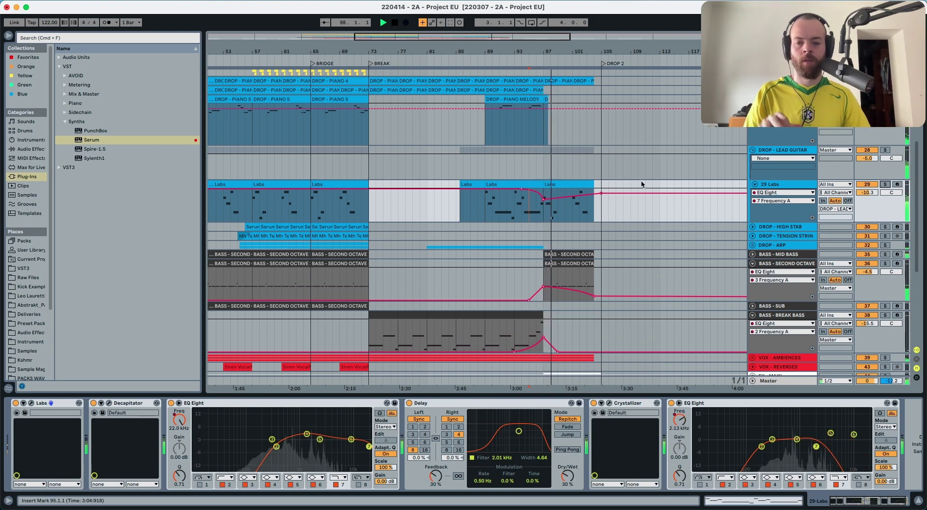
- Copy the DROP - PIANO 4 clip at bars 97 to 101 onto the DROP - PADS track and play from bar 97
{"action": "scroll", "coordinate": [618, 184], "scroll_direction": "up", "scroll_amount": 5}
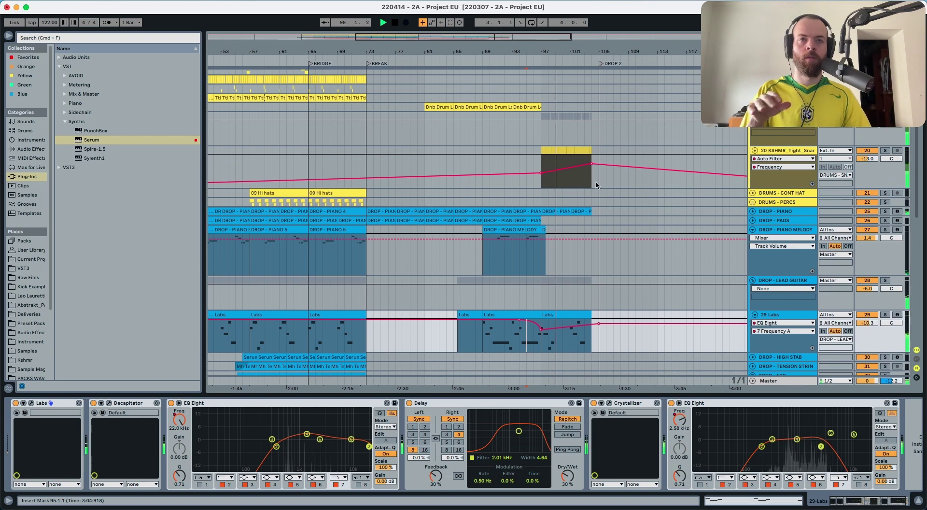
{"action": "left_click", "coordinate": [547, 211]}
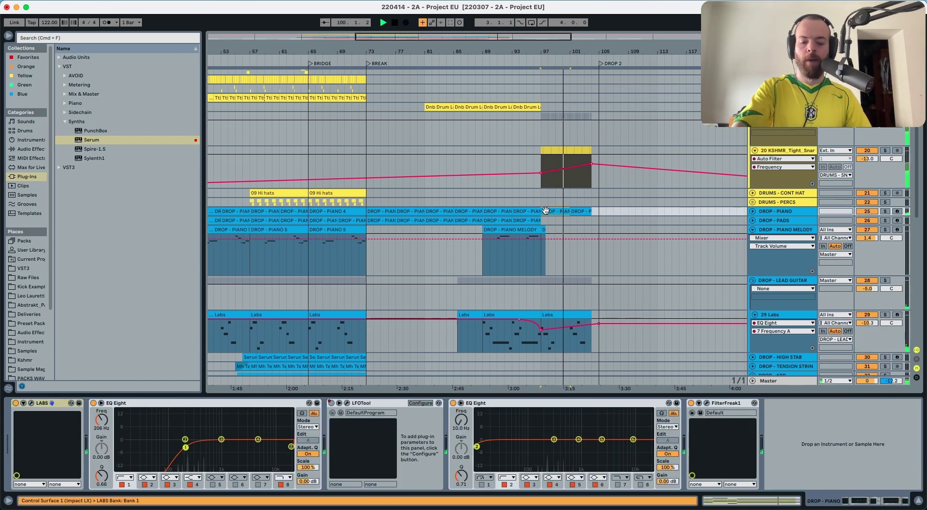
{"action": "left_click", "coordinate": [559, 220]}
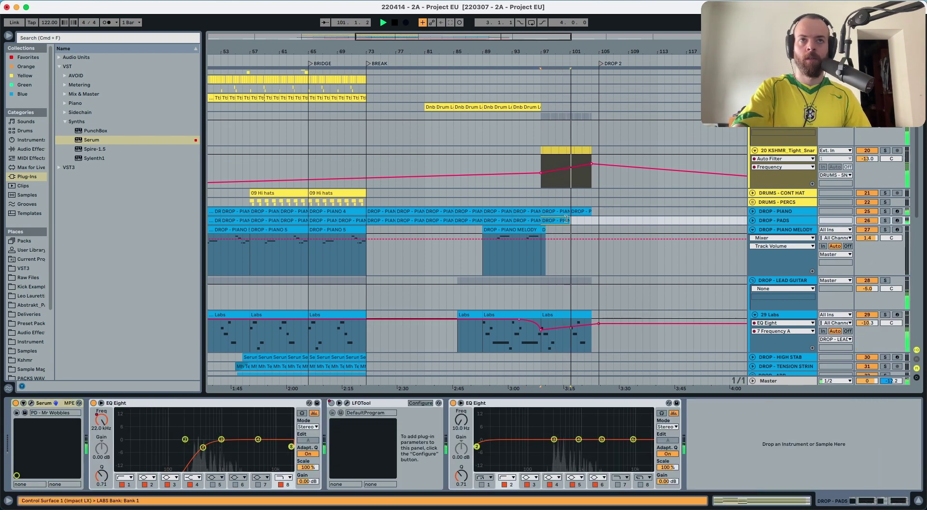
{"action": "key", "text": "space"}
{"action": "key", "text": "space"}
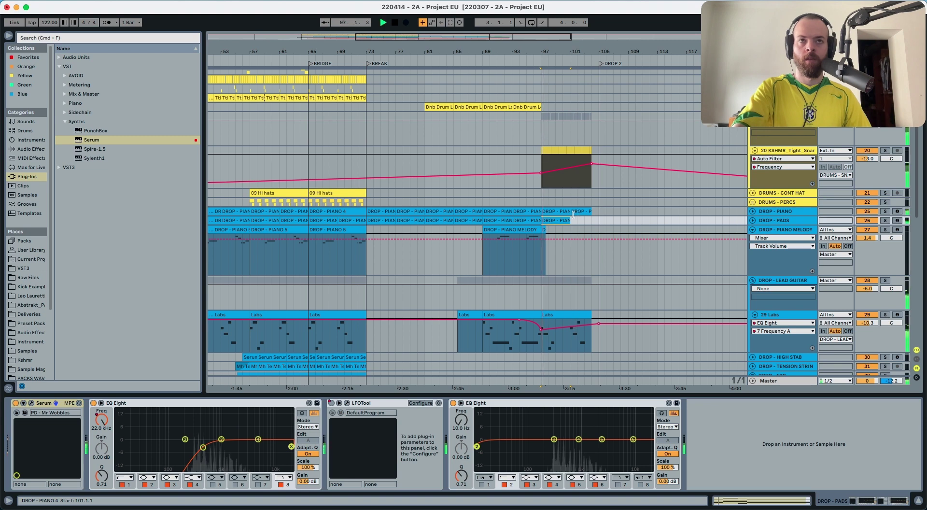
- Unfold the pads and piano tracks, duplicate the pads clip to bar 101, clear its bar 104 to 105, and hide automation
{"action": "left_click", "coordinate": [753, 220]}
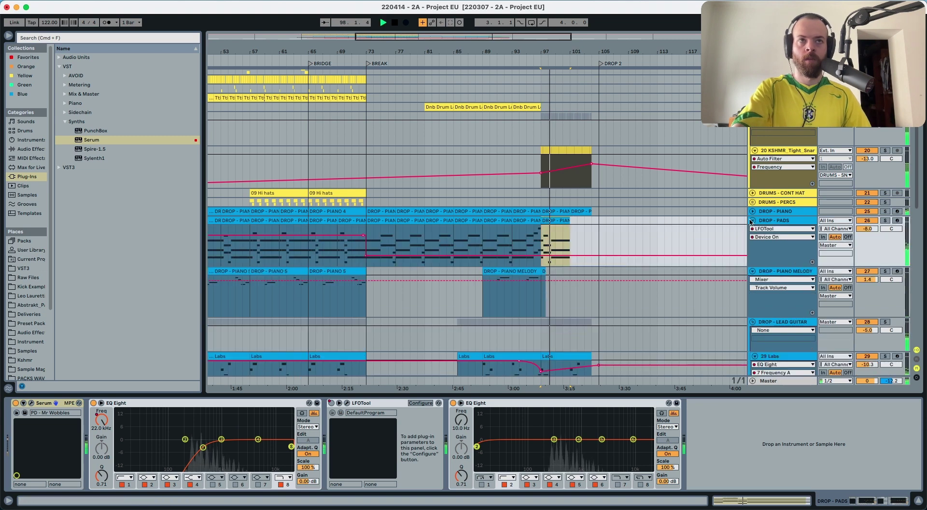
{"action": "left_click", "coordinate": [753, 211]}
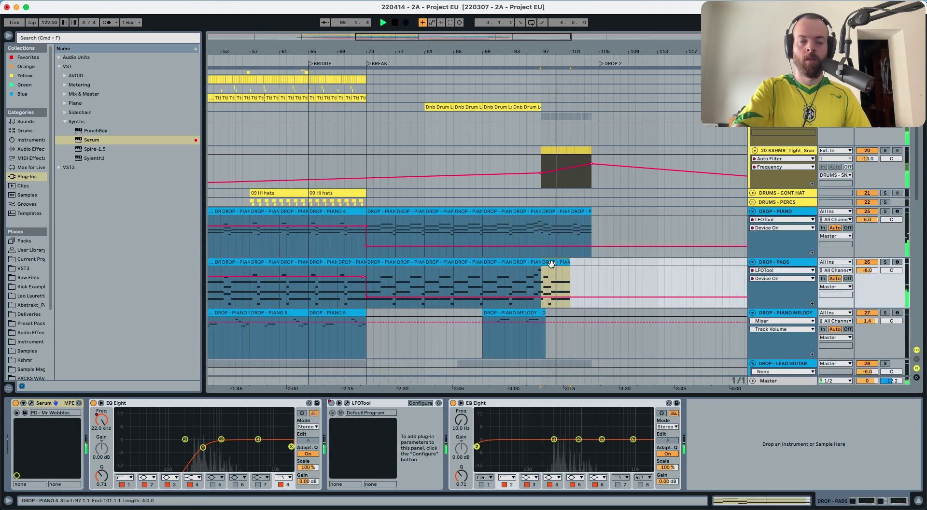
{"action": "key", "text": "ctrl+d"}
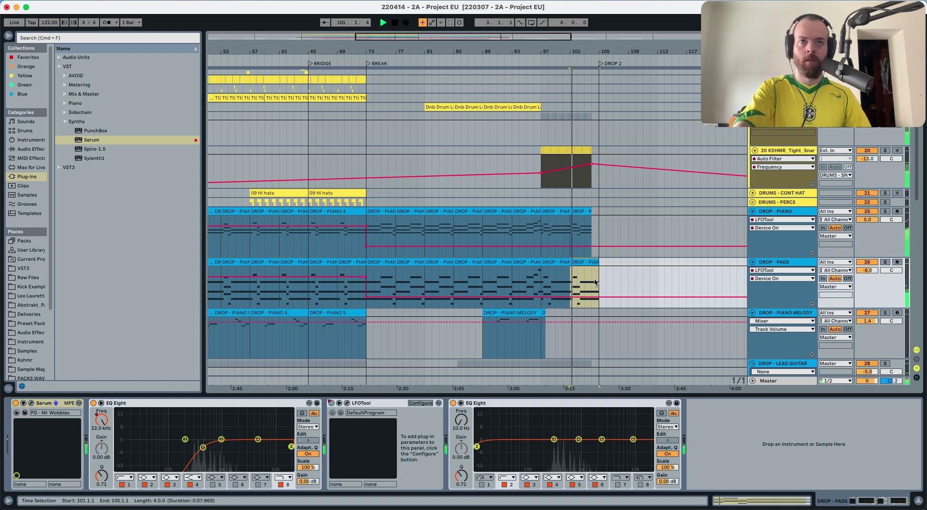
{"action": "left_click_drag", "start_coordinate": [592, 277], "coordinate": [598, 277]}
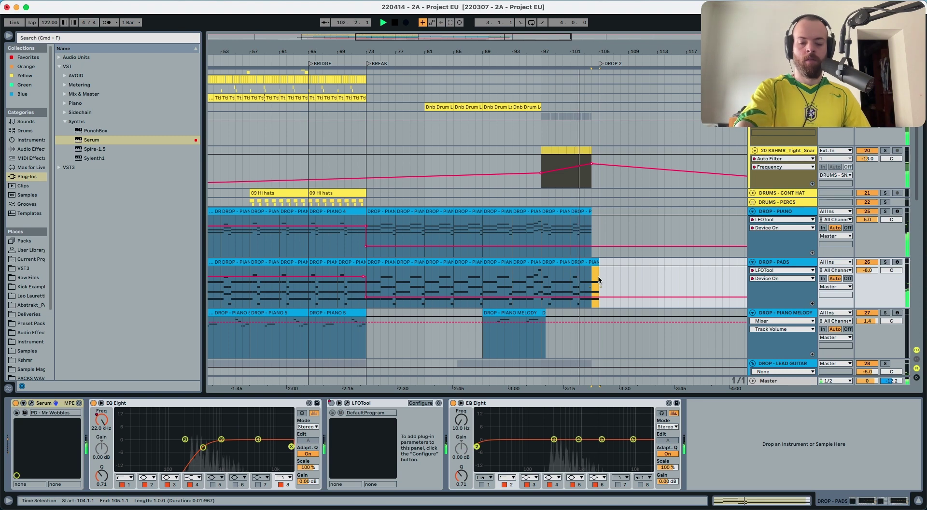
{"action": "key", "text": "a"}
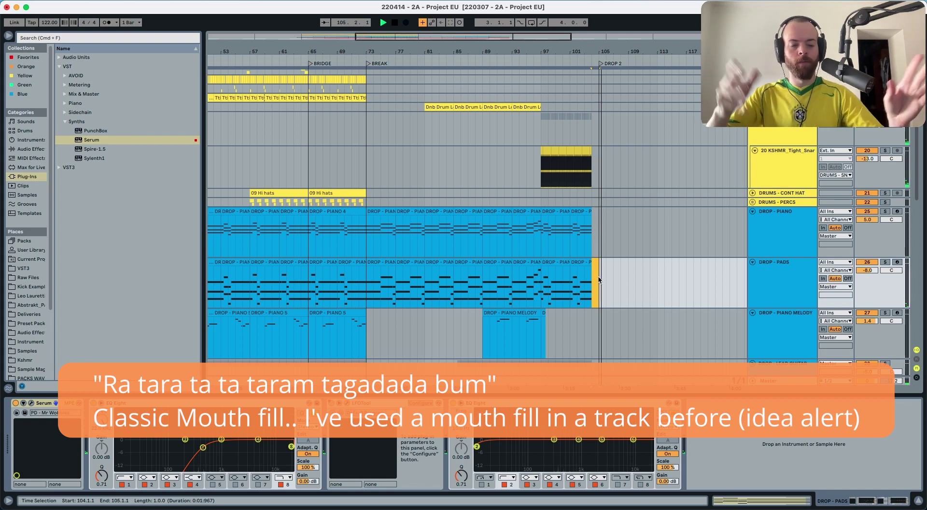
- Copy the DRUMS - FILLS fill just before bar 65 to bar 104, right before the DROP 2 marker
{"action": "key", "text": "space"}
{"action": "scroll", "coordinate": [527, 192], "scroll_direction": "up", "scroll_amount": 3}
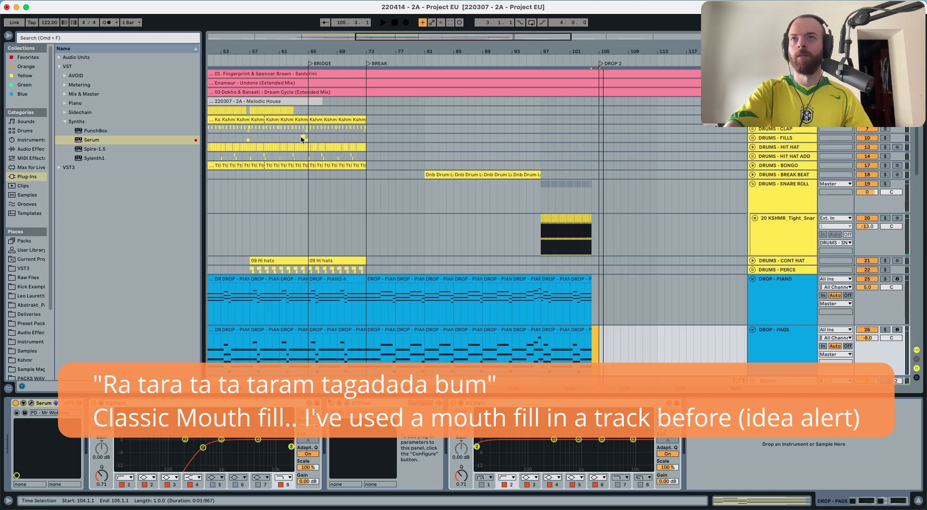
{"action": "left_click", "coordinate": [303, 138]}
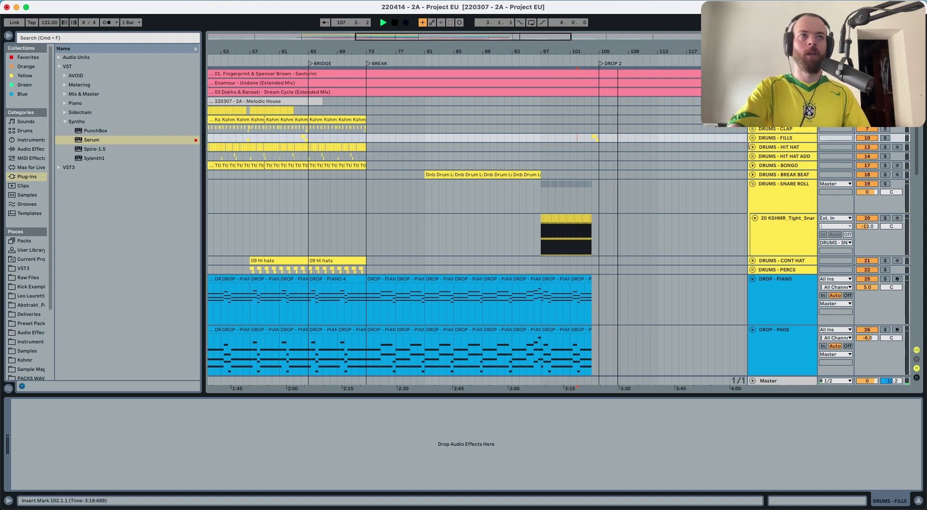
- Unfold DRUMS - HIT HAT and copy its bars 65 to 73 to bar 97
{"action": "left_click", "coordinate": [771, 148]}
{"action": "left_click", "coordinate": [753, 147]}
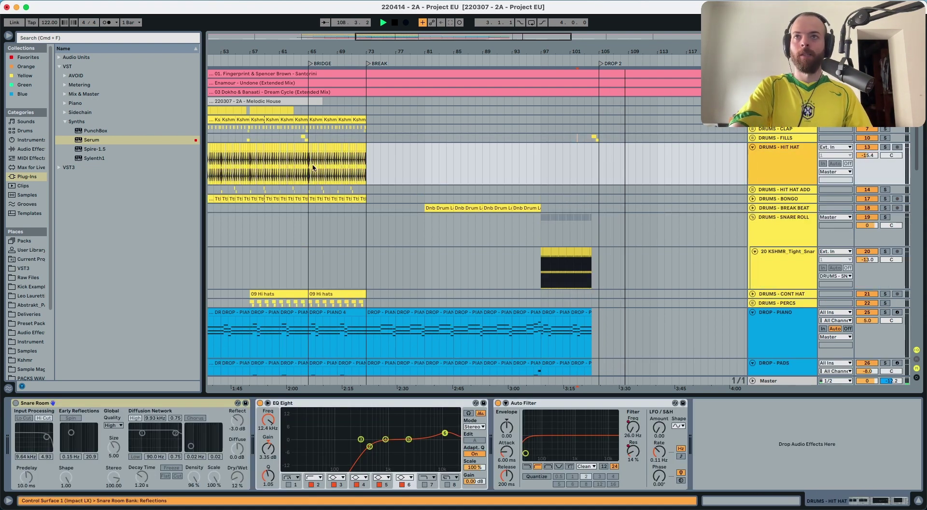
{"action": "left_click_drag", "start_coordinate": [309, 169], "coordinate": [366, 169]}
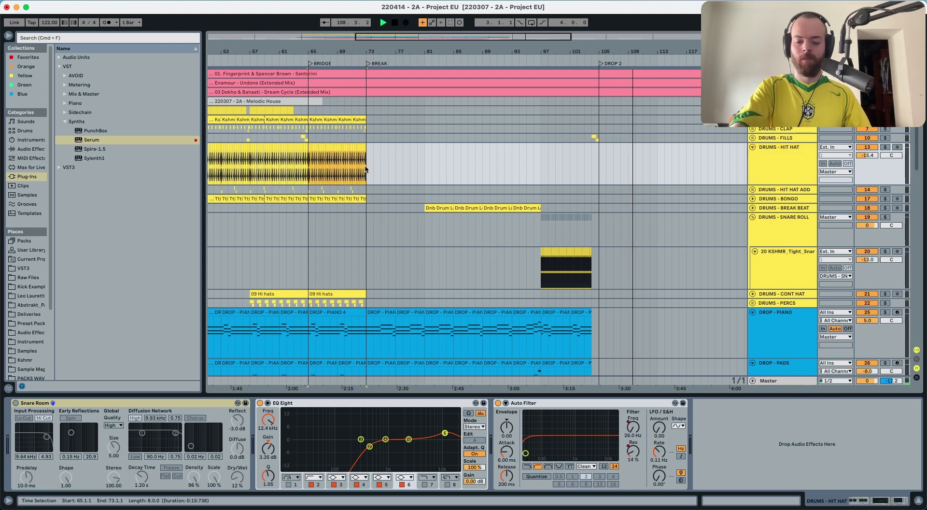
{"action": "key", "text": "ctrl+c"}
{"action": "left_click", "coordinate": [545, 159]}
{"action": "key", "text": "ctrl+v"}
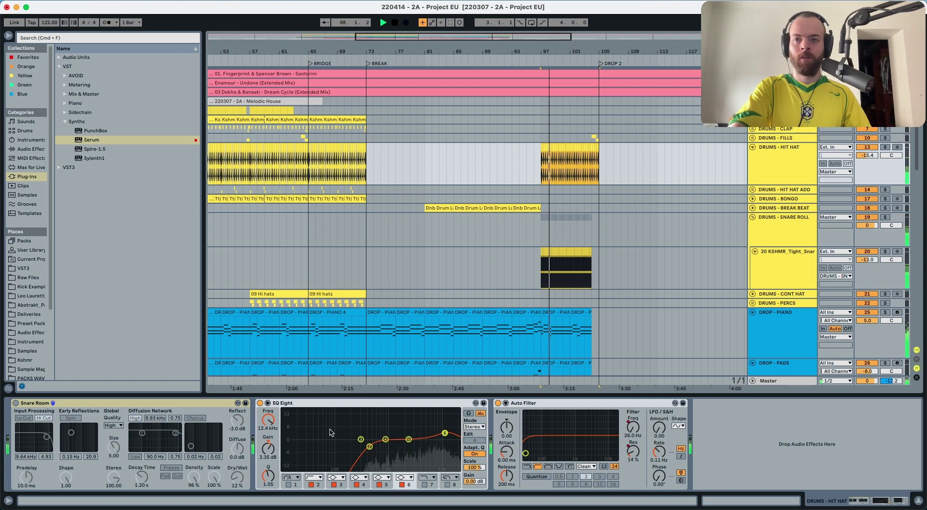
- Turn on band 7 of the hi-hat's EQ Eight, set its frequency to 4.23 kHz, and play from about bar 89
{"action": "left_click", "coordinate": [424, 484]}
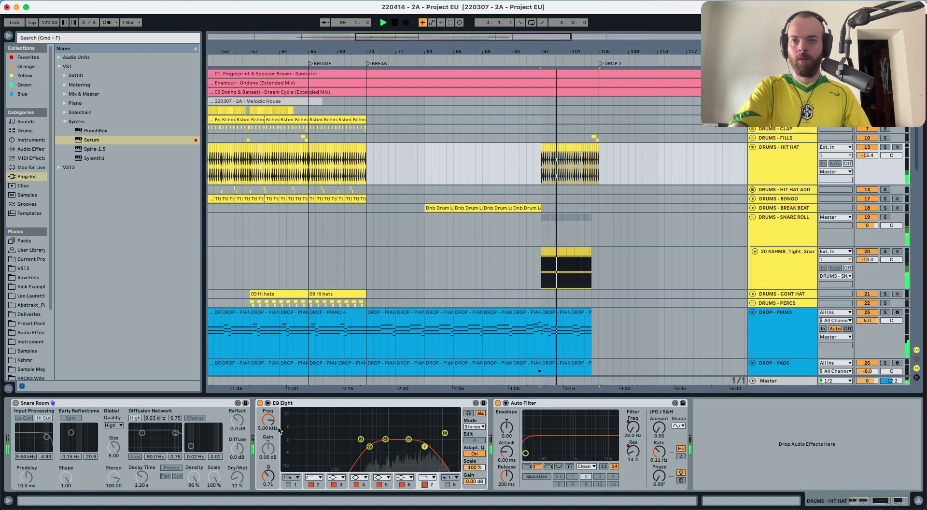
{"action": "left_click_drag", "start_coordinate": [269, 420], "coordinate": [268, 424]}
{"action": "left_click", "coordinate": [479, 60]}
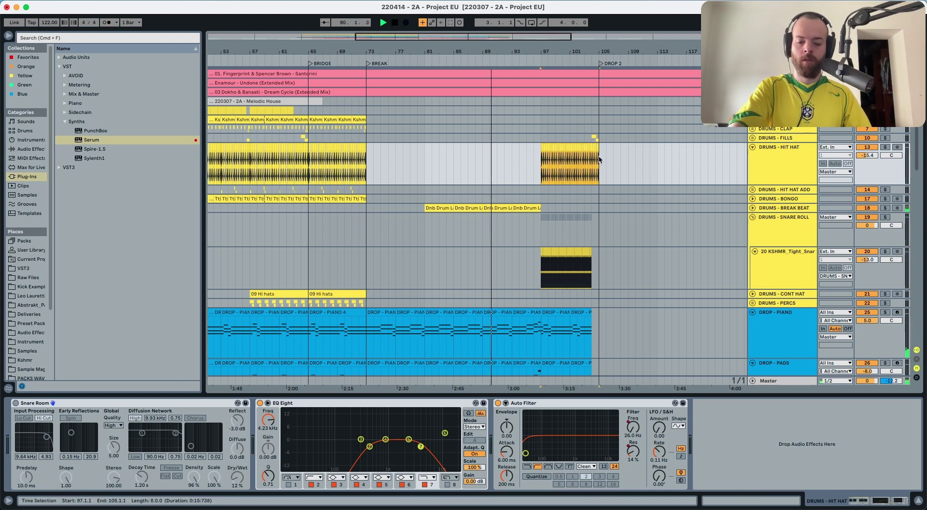
- Paste the hi-hat clip at bar 90, undo it, and paste it at bar 89 instead
{"action": "left_click", "coordinate": [487, 160]}
{"action": "key", "text": "super+v"}
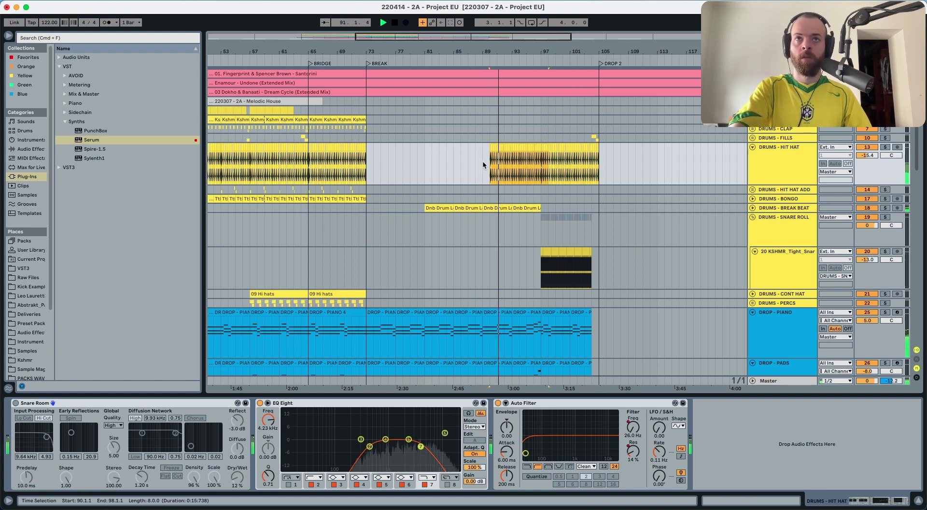
{"action": "key", "text": "super+z"}
{"action": "left_click", "coordinate": [482, 161]}
{"action": "key", "text": "super+v"}
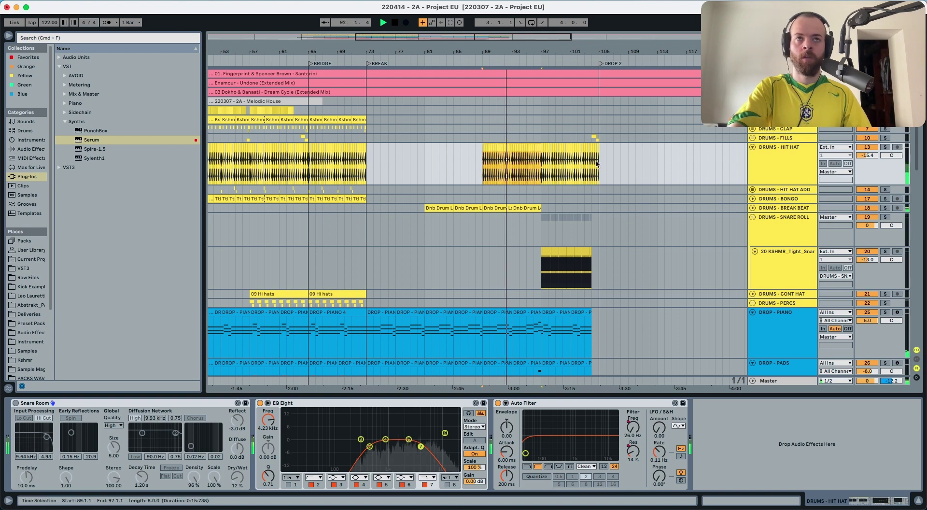
- Lower the hi-hat's EQ band 7 to 2.44 kHz and add 7 Frequency A automation points near bars 81 and 89
{"action": "left_click", "coordinate": [755, 164]}
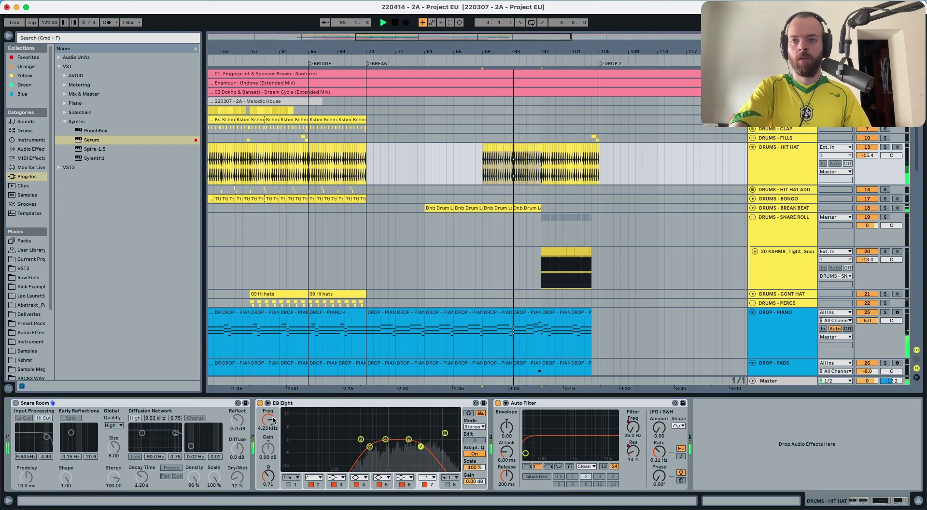
{"action": "left_click", "coordinate": [486, 166]}
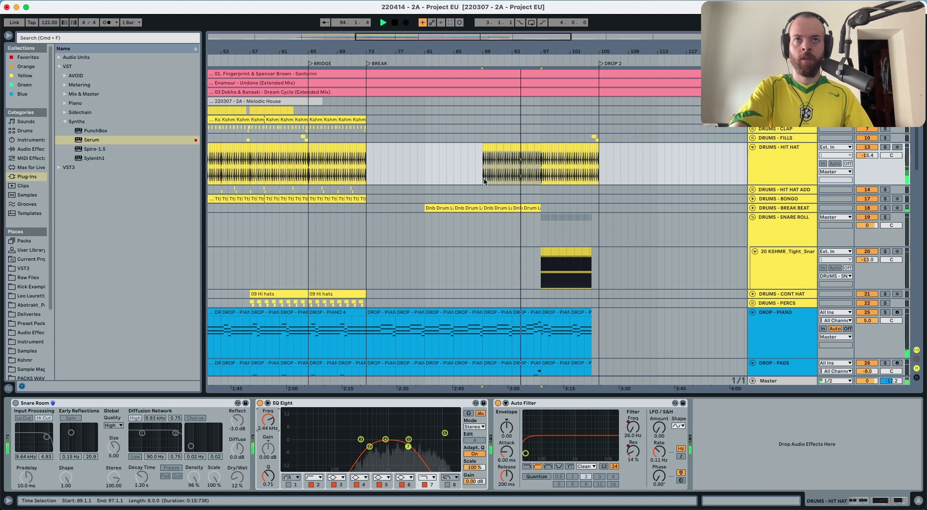
{"action": "key", "text": "a"}
{"action": "left_click", "coordinate": [431, 160]}
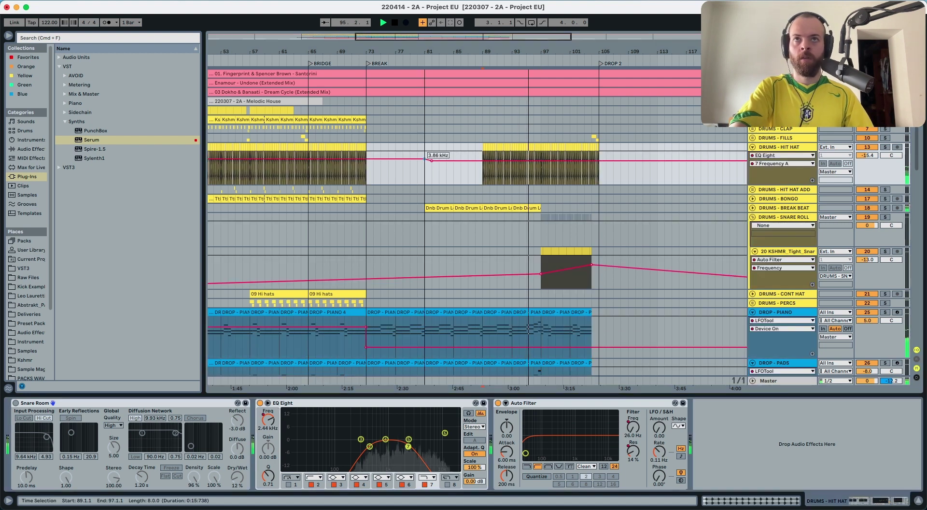
{"action": "left_click", "coordinate": [483, 161]}
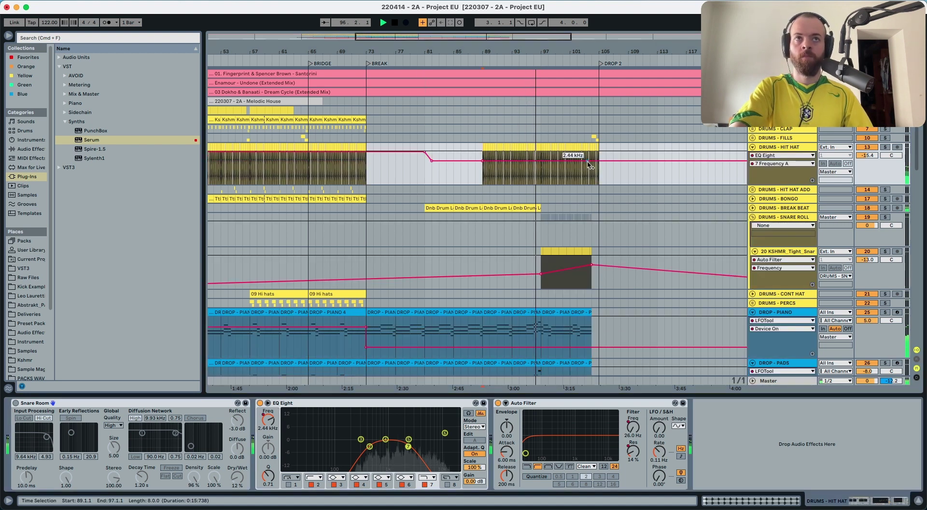
- Try raising the hi-hat filter automation to 10.9 kHz at bar 105, undo it, and ramp from bar 97 to 7.70 kHz
{"action": "left_click_drag", "start_coordinate": [598, 164], "coordinate": [598, 155]}
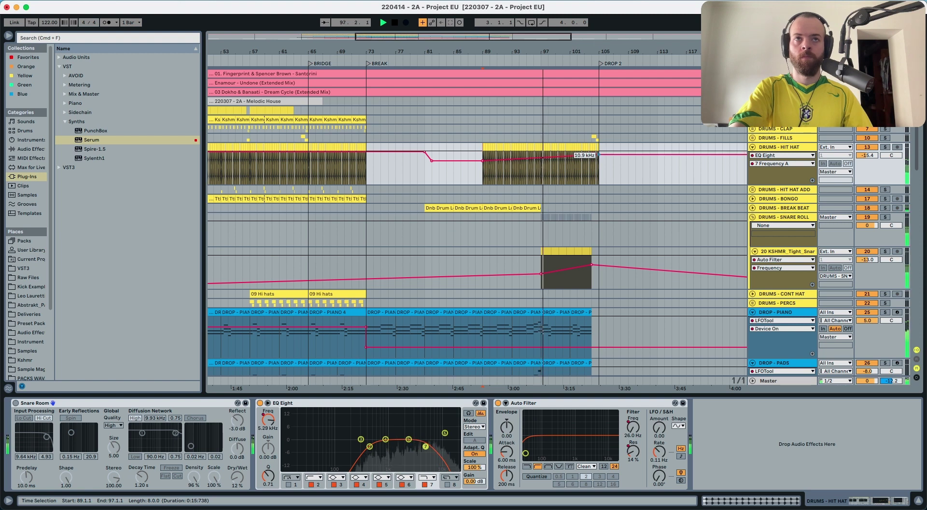
{"action": "key", "text": "super+z"}
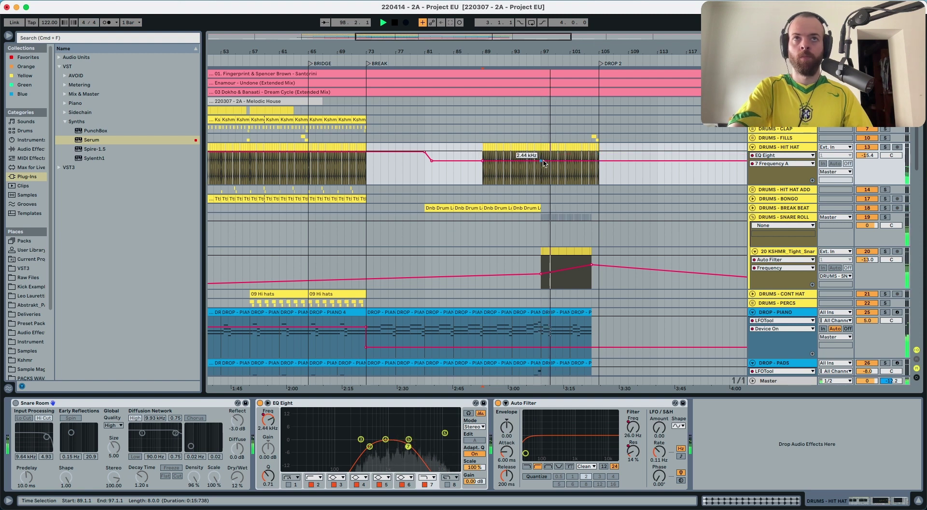
{"action": "left_click_drag", "start_coordinate": [598, 161], "coordinate": [597, 156]}
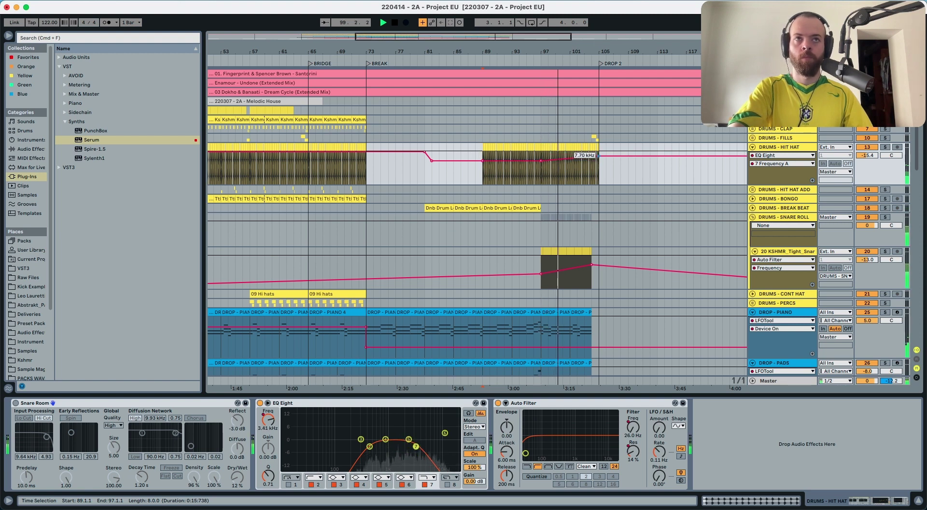
- Undo the hi-hat filter automation and EQ band 7, and remove the copied hi-hat clips from the break
{"action": "key", "text": "super+BackSpace"}
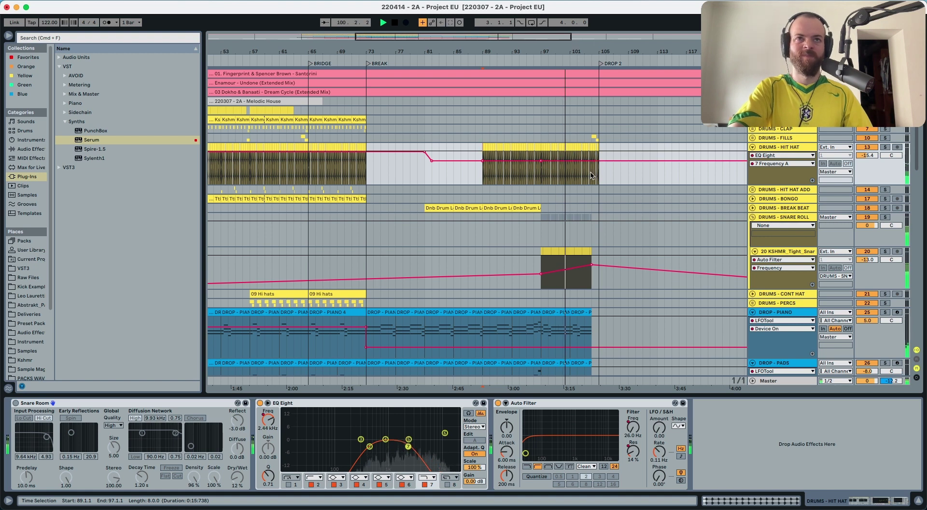
{"action": "key", "text": "BackSpace"}
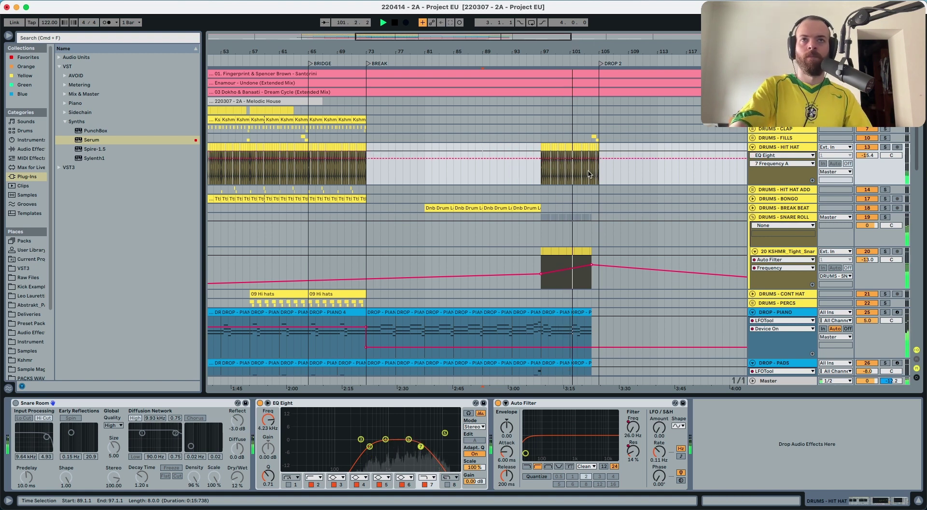
{"action": "left_click", "coordinate": [589, 174]}
{"action": "key", "text": "BackSpace"}
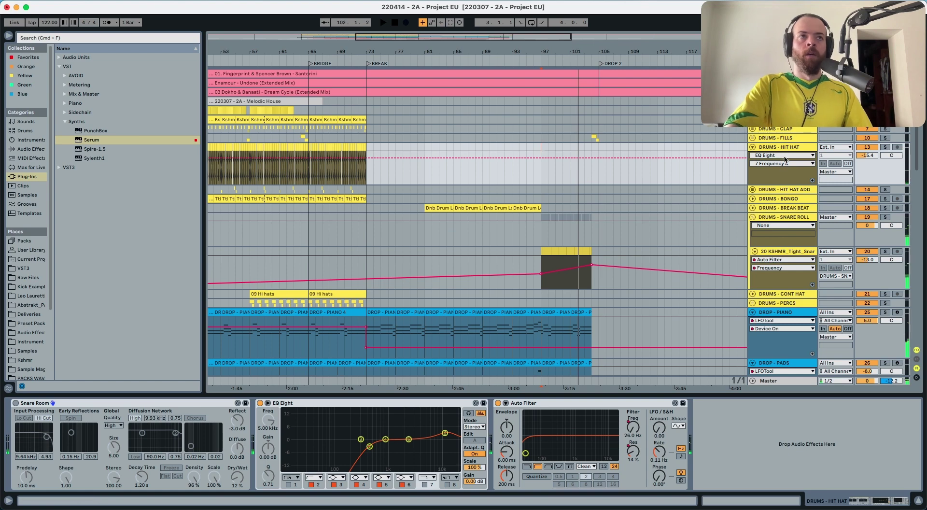
- Insert a new audio track below DRUMS - HIT HAT and search the Samples folder for "ride27"
{"action": "key", "text": "super+t"}
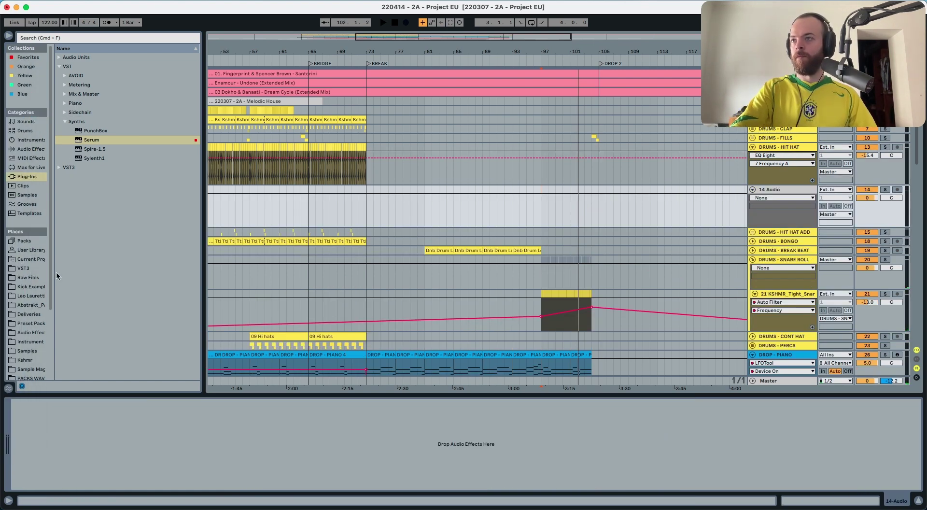
{"action": "left_click", "coordinate": [29, 350]}
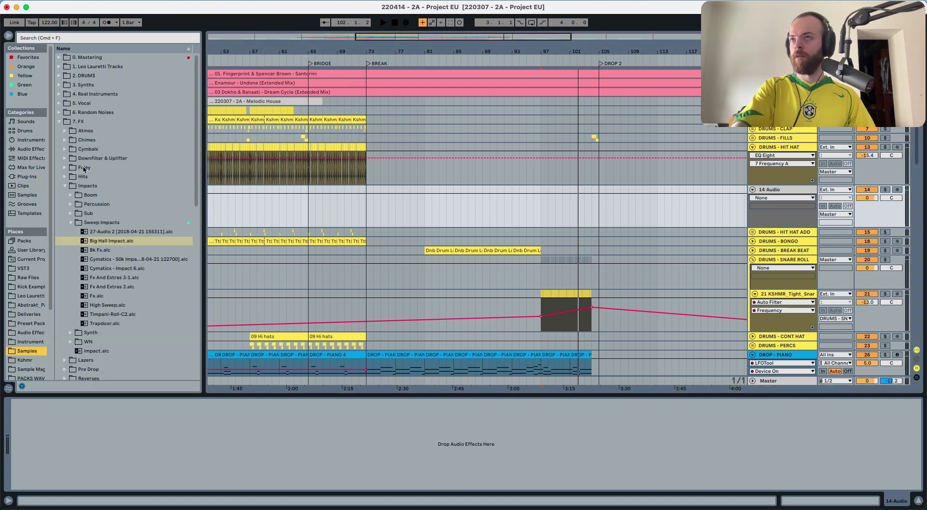
{"action": "left_click", "coordinate": [96, 41]}
{"action": "type", "text": "ride27"}
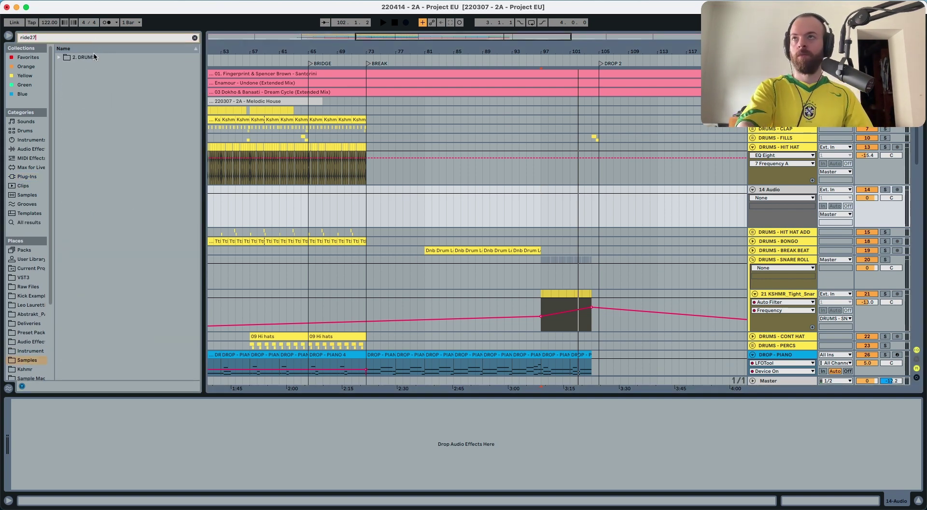
- Find Ride27.wav in the DRUMS > Ride > Single > Break folder and place it on the new audio track at bar 97
{"action": "key", "text": "Down"}
{"action": "key", "text": "Right"}
{"action": "key", "text": "Down"}
{"action": "key", "text": "Right"}
{"action": "key", "text": "Down"}
{"action": "key", "text": "Right"}
{"action": "key", "text": "Down"}
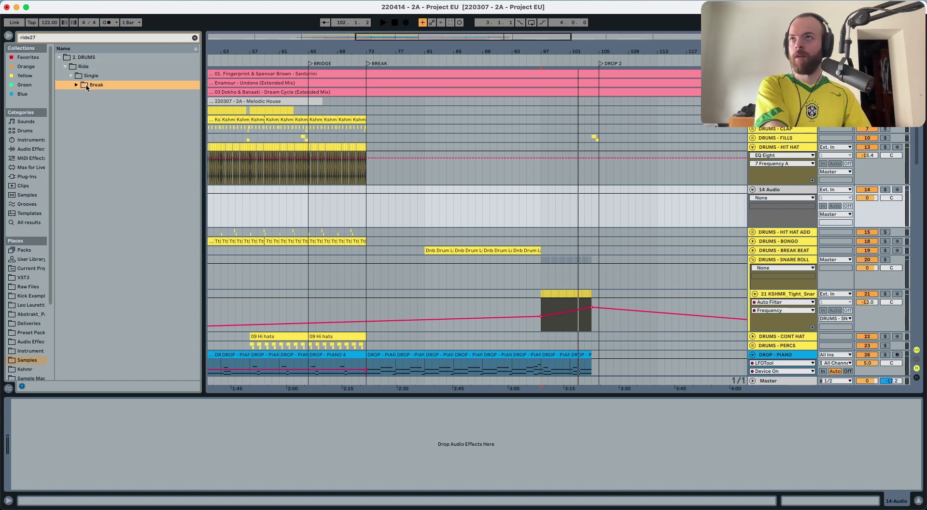
{"action": "key", "text": "Right"}
{"action": "key", "text": "Down"}
{"action": "left_click_drag", "start_coordinate": [95, 94], "coordinate": [540, 205]}
- Select the first beat of the Ride27 clip and duplicate it every beat from bar 97 toward bar 101
{"action": "left_click_drag", "start_coordinate": [537, 51], "coordinate": [541, 97]}
{"action": "left_click", "coordinate": [562, 221]}
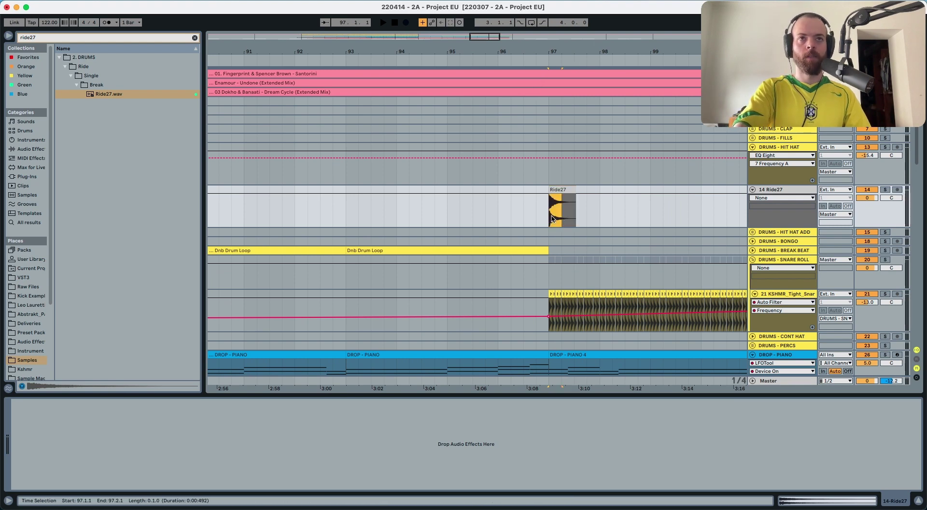
{"action": "key", "text": "a"}
{"action": "key", "text": "ctrl+d"}
{"action": "key", "text": "ctrl+d"}
{"action": "key", "text": "ctrl+d"}
{"action": "key", "text": "ctrl+d"}
{"action": "key", "text": "ctrl+d"}
{"action": "key", "text": "ctrl+d"}
{"action": "key", "text": "ctrl+d"}
{"action": "key", "text": "ctrl+d"}
{"action": "key", "text": "ctrl+d"}
{"action": "key", "text": "ctrl+d"}
{"action": "key", "text": "ctrl+d"}
{"action": "key", "text": "ctrl+d"}
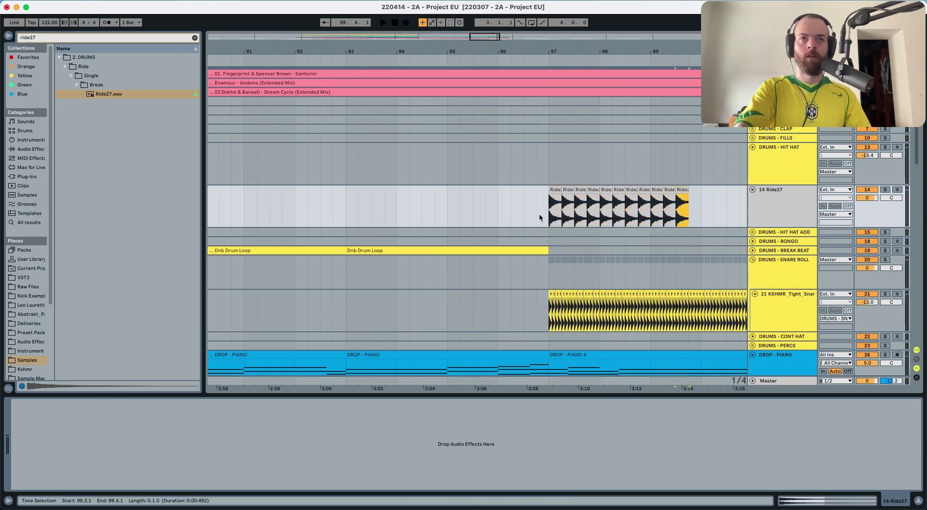
- Play the run-up to the ride pattern at bar 97 and lower the Ride27 track's volume to about -5.4 dB
{"action": "left_click", "coordinate": [399, 203]}
{"action": "key", "text": "space"}
{"action": "left_click_drag", "start_coordinate": [384, 51], "coordinate": [383, 30]}
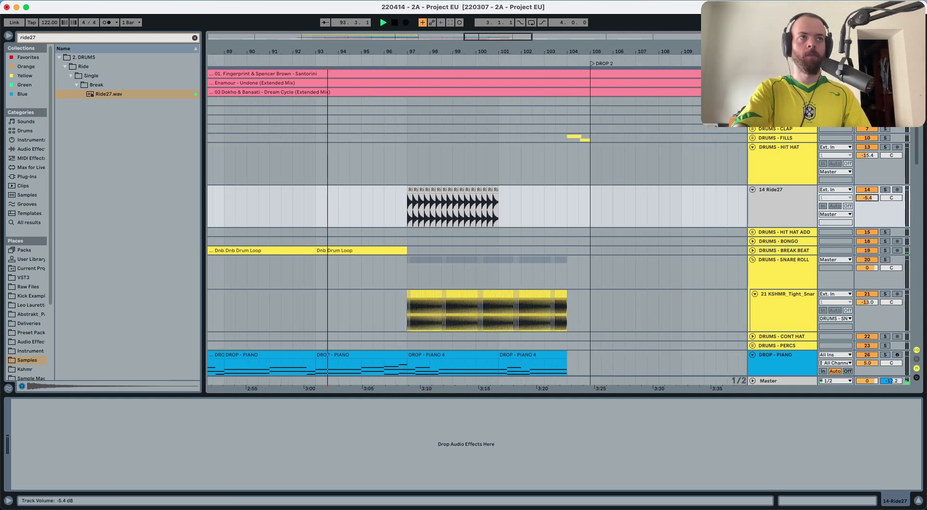
- Lower the Ride27 track's volume to about -15.1 dB and duplicate its bar 97 to 101 hits through bar 105
{"action": "left_click_drag", "start_coordinate": [868, 198], "coordinate": [868, 208]}
{"action": "left_click", "coordinate": [410, 190]}
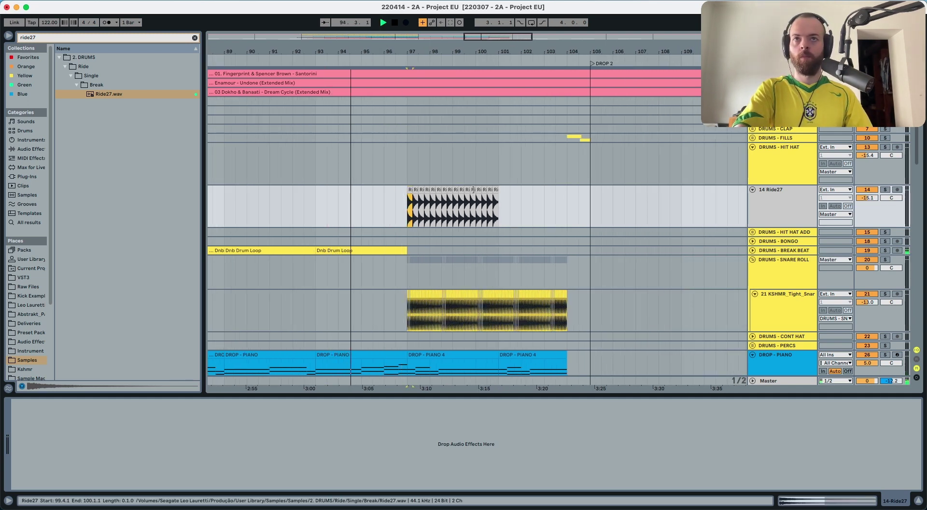
{"action": "left_click", "coordinate": [495, 190], "text": "shift"}
{"action": "key", "text": "ctrl+d"}
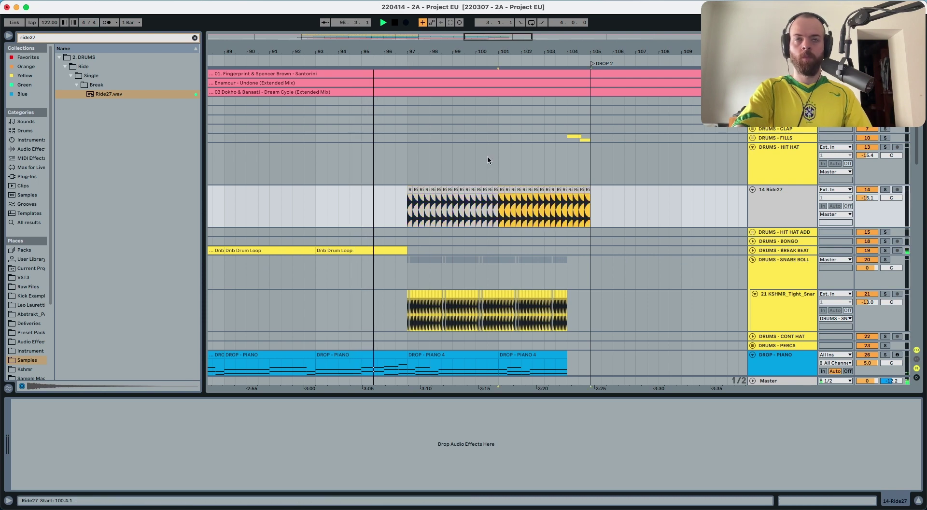
- Reduce the Ride27 track's volume to about -28.8 dB while the build-up plays
{"action": "scroll", "coordinate": [434, 89], "scroll_direction": "left", "scroll_amount": 3}
{"action": "left_click_drag", "start_coordinate": [432, 54], "coordinate": [432, 38]}
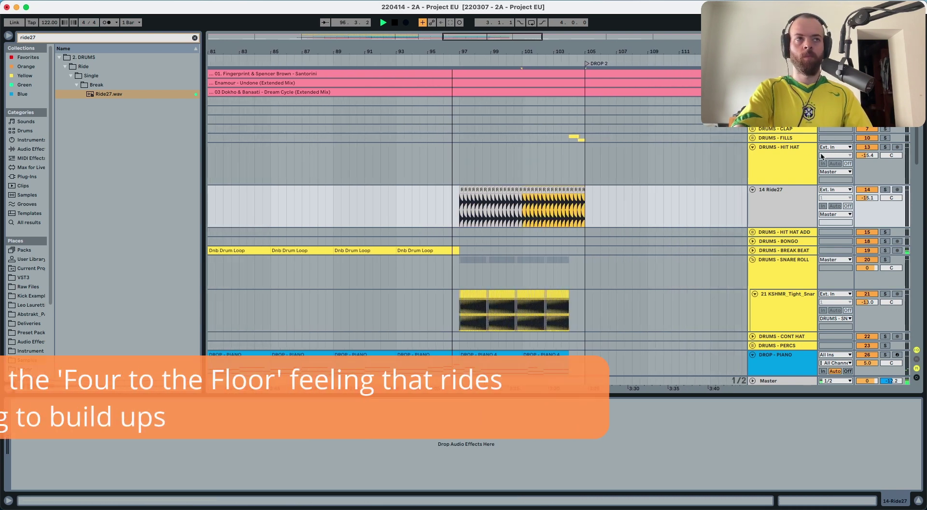
{"action": "left_click_drag", "start_coordinate": [868, 198], "coordinate": [867, 201]}
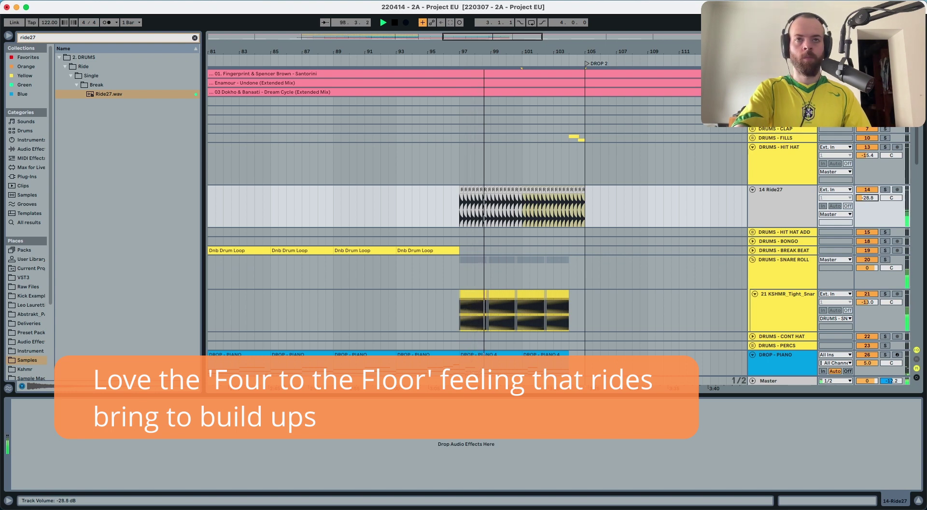
- Copy the four-bar ride pattern starting at bar 97 and paste it to fill bars 89 to 97
{"action": "left_click_drag", "start_coordinate": [460, 209], "coordinate": [524, 205]}
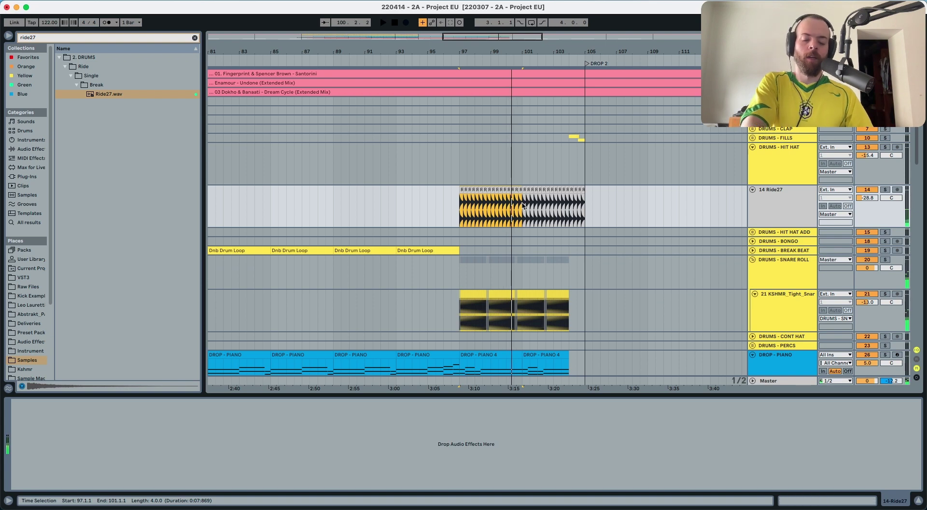
{"action": "scroll", "coordinate": [511, 203], "scroll_direction": "left", "scroll_amount": 3}
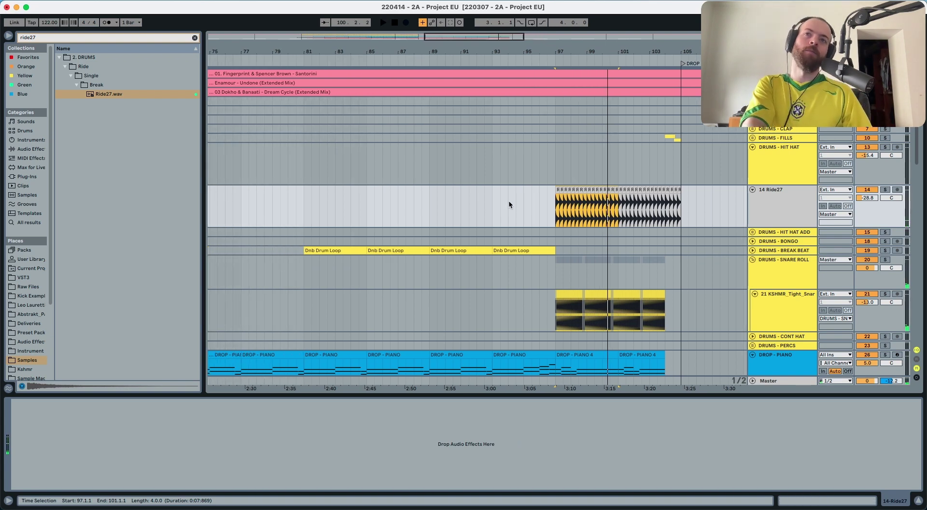
{"action": "left_click", "coordinate": [434, 205]}
{"action": "key", "text": "super+v"}
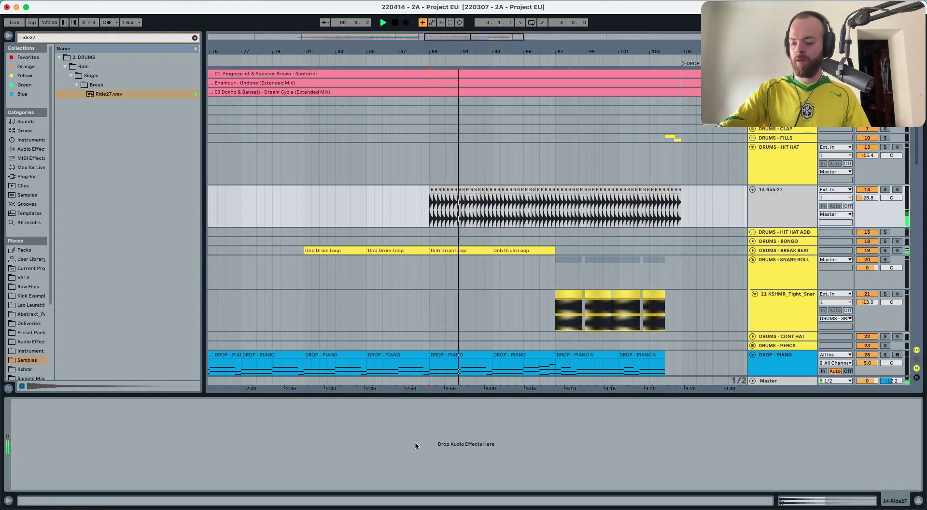
- Add an EQ Eight to the Ride27 track and unfold the DRUMS - BREAK BEAT track
{"action": "key", "text": "ctrl+e"}
{"action": "left_click", "coordinate": [791, 250]}
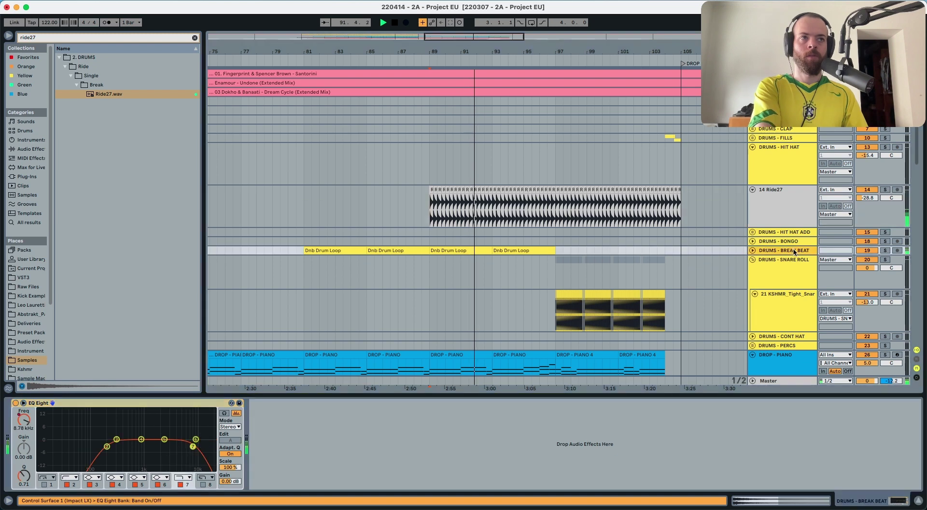
{"action": "key", "text": "u"}
{"action": "left_click", "coordinate": [866, 260]}
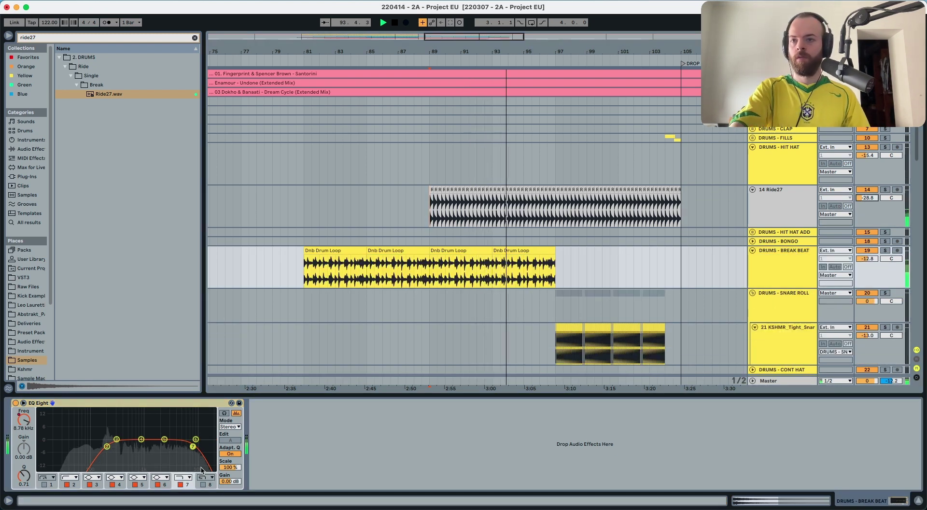
- Enable the band 7 high cut in Ride27's EQ Eight and set its frequency to 22.0 kHz
{"action": "left_click", "coordinate": [776, 204]}
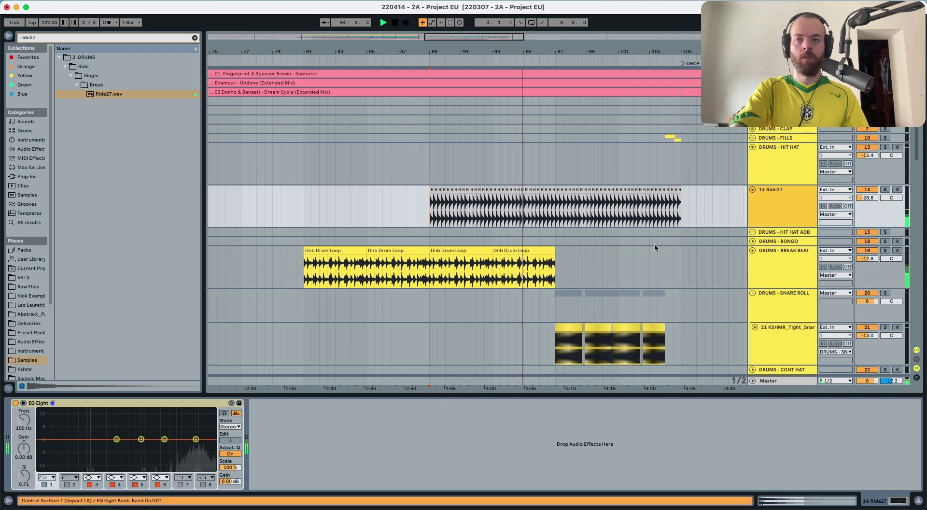
{"action": "left_click", "coordinate": [181, 484]}
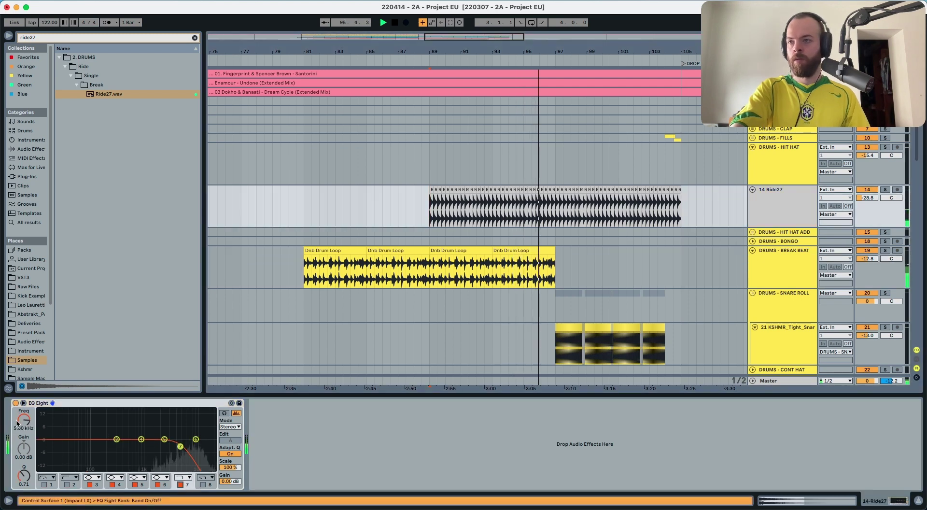
{"action": "left_click_drag", "start_coordinate": [26, 424], "coordinate": [25, 381]}
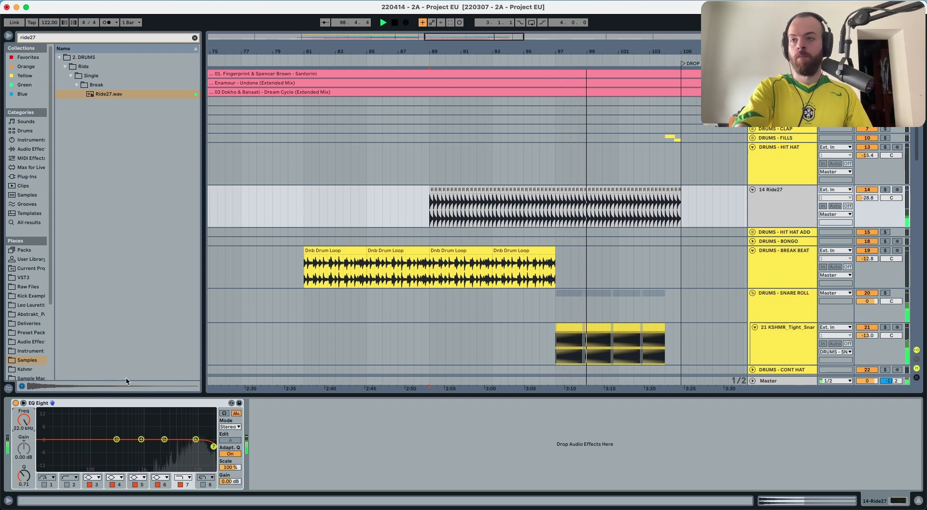
- Automate Ride27's band 7 frequency in a rising curve from about 1.25 kHz at bar 89 to 22.0 kHz at bar 97
{"action": "key", "text": "a"}
{"action": "key", "text": "space"}
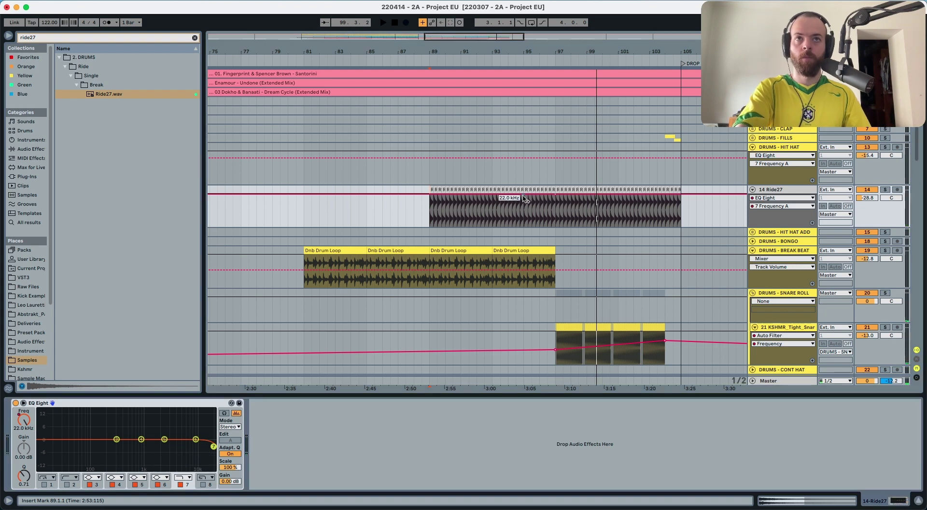
{"action": "left_click_drag", "start_coordinate": [516, 195], "coordinate": [516, 212]}
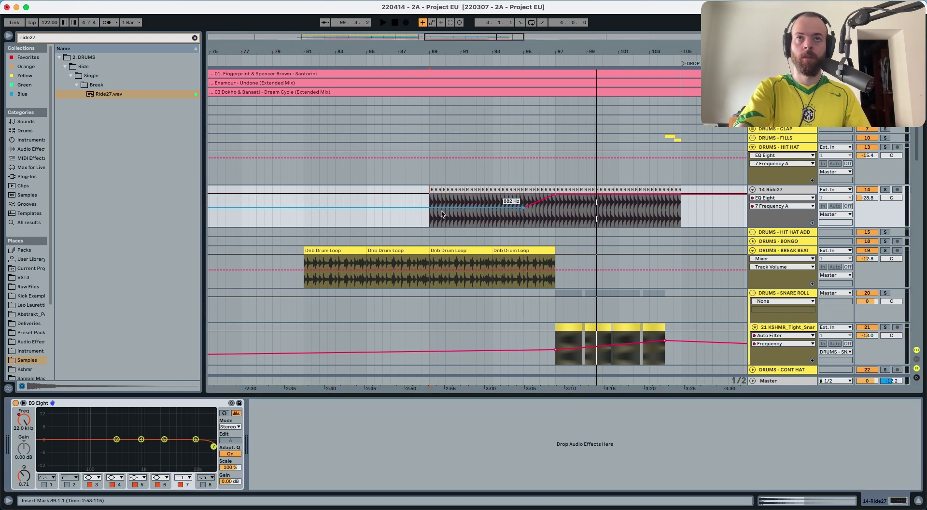
{"action": "left_click_drag", "start_coordinate": [449, 220], "coordinate": [458, 210]}
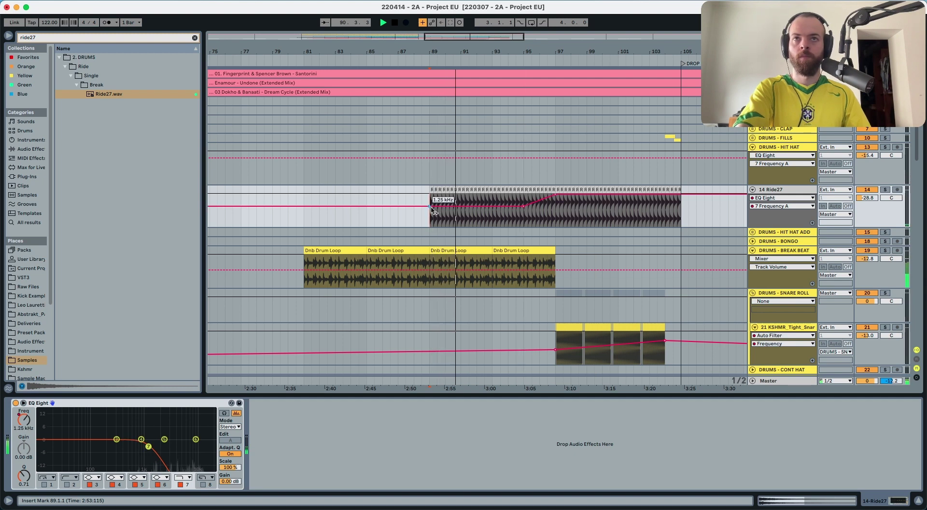
{"action": "left_click_drag", "start_coordinate": [523, 206], "coordinate": [523, 202]}
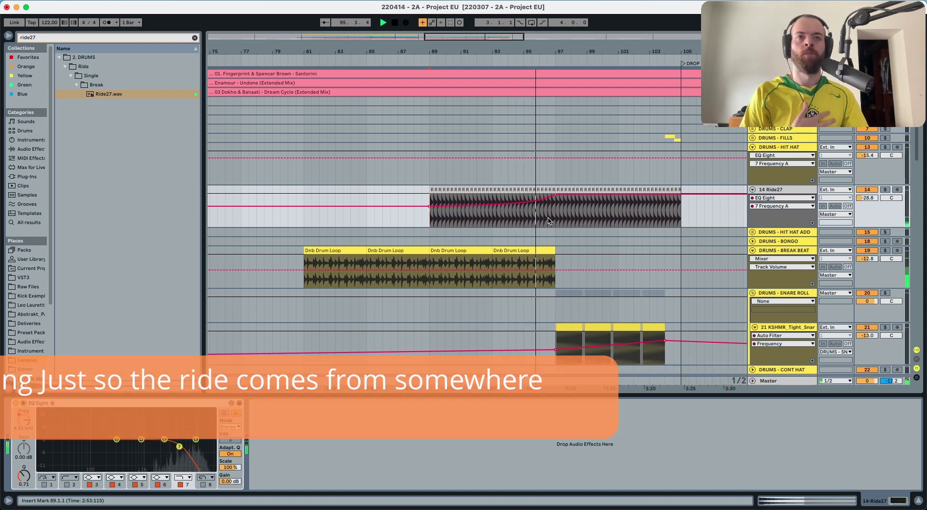
- Lower the Ride27 track's volume to about -32.8 dB
{"action": "left_click", "coordinate": [548, 253]}
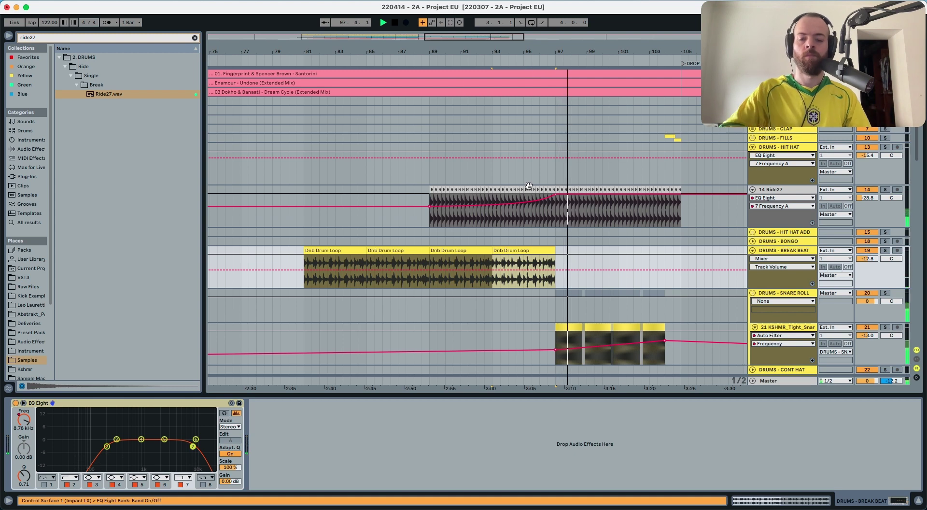
{"action": "left_click", "coordinate": [868, 198]}
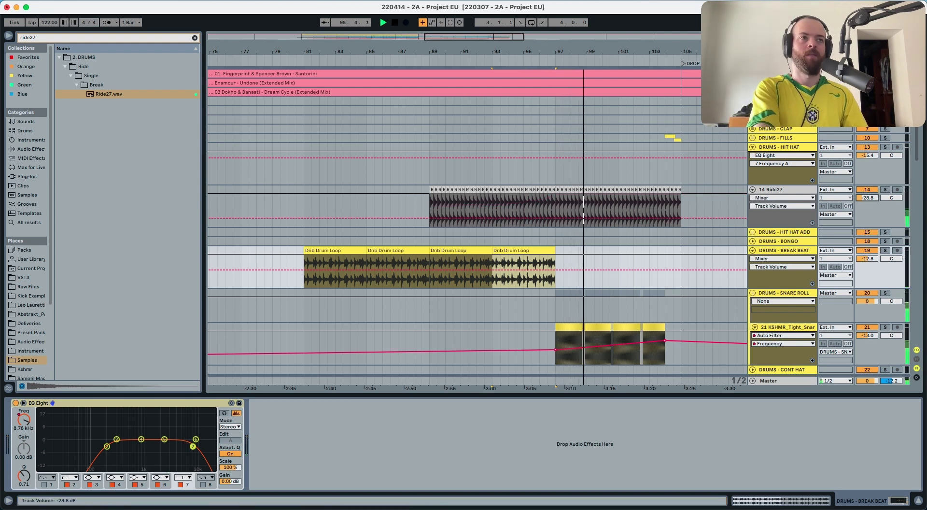
{"action": "left_click_drag", "start_coordinate": [867, 199], "coordinate": [868, 201]}
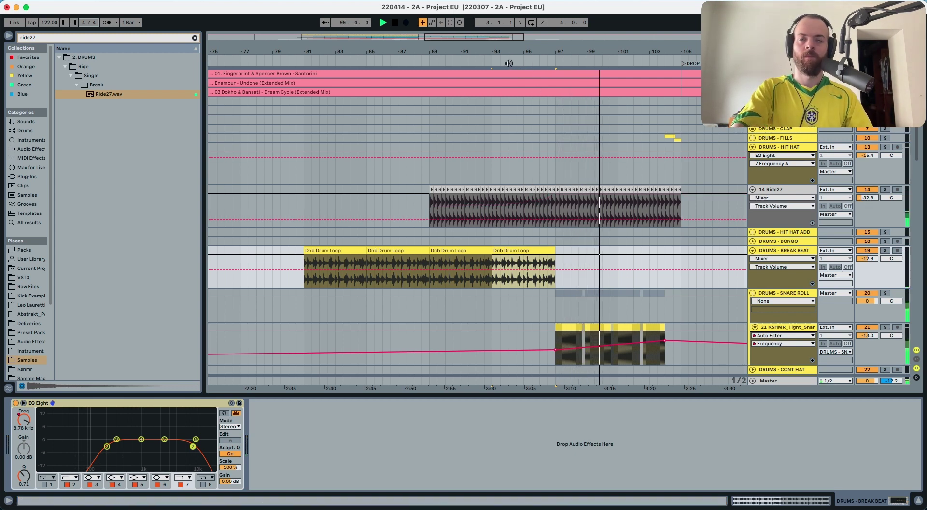
- Extend Ride27's band 7 frequency rise from bar 97 to bar 105, straighten it, and play from bar 96
{"action": "left_click", "coordinate": [785, 191]}
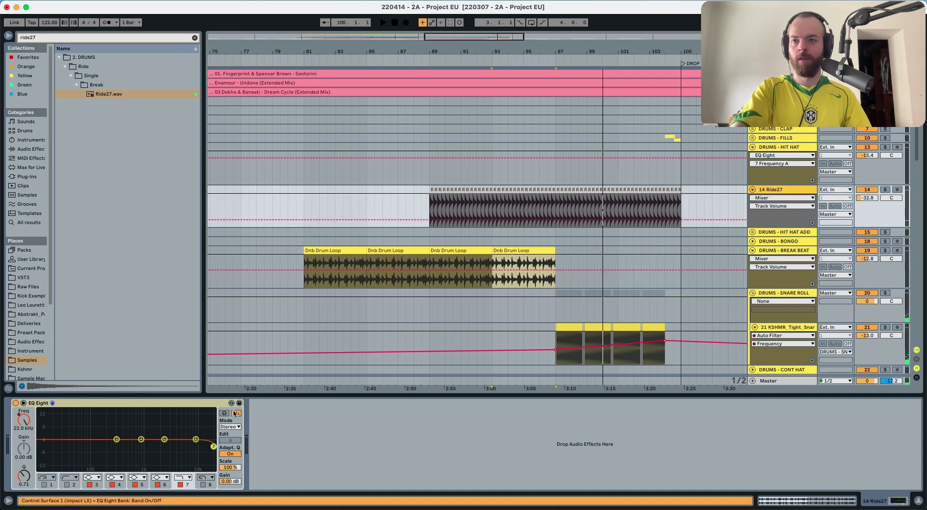
{"action": "left_click", "coordinate": [32, 419]}
{"action": "left_click", "coordinate": [555, 194]}
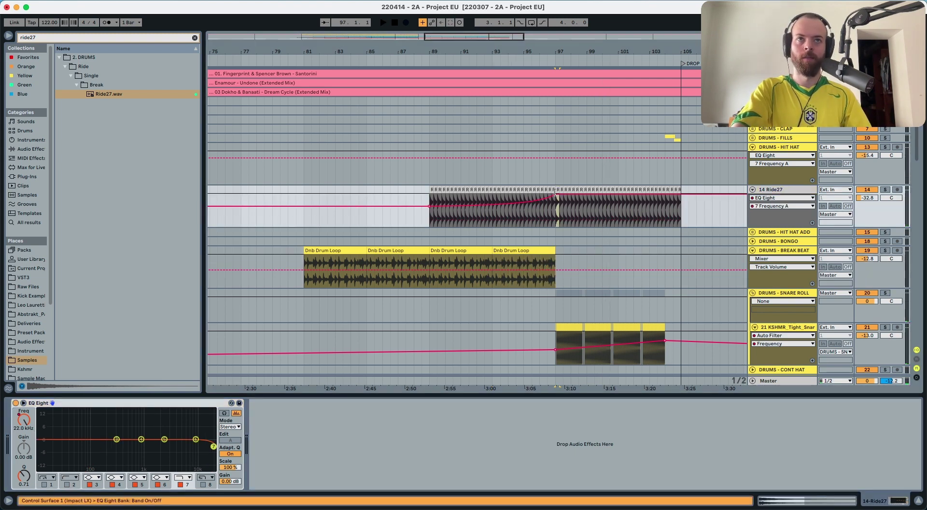
{"action": "left_click_drag", "start_coordinate": [555, 198], "coordinate": [678, 198]}
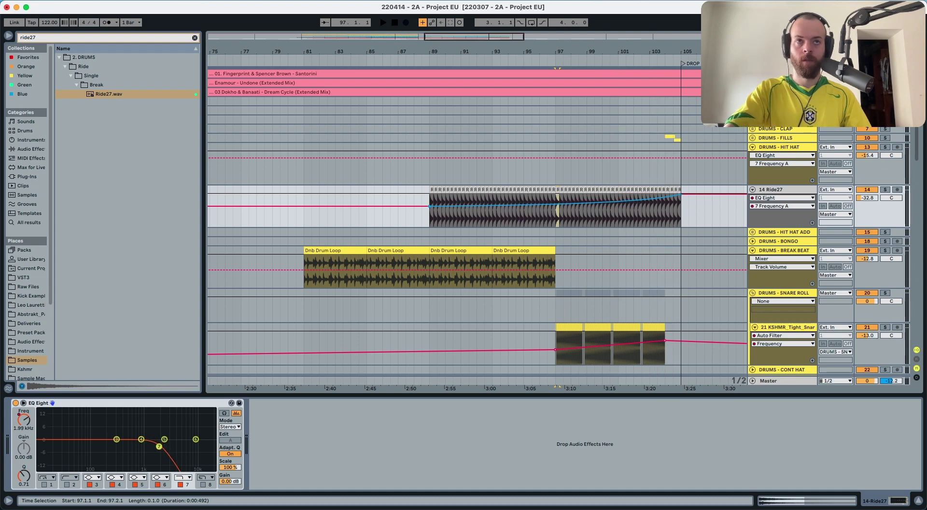
{"action": "left_click", "coordinate": [540, 212]}
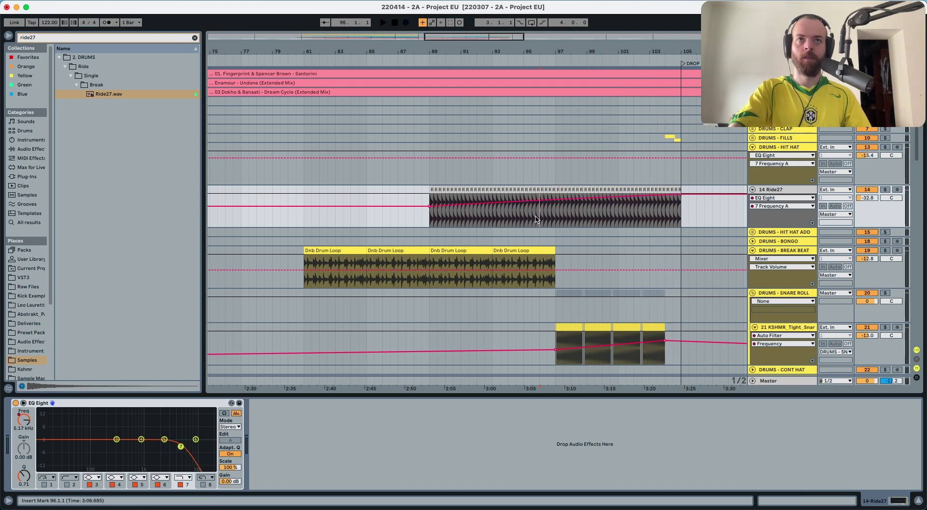
{"action": "key", "text": "space"}
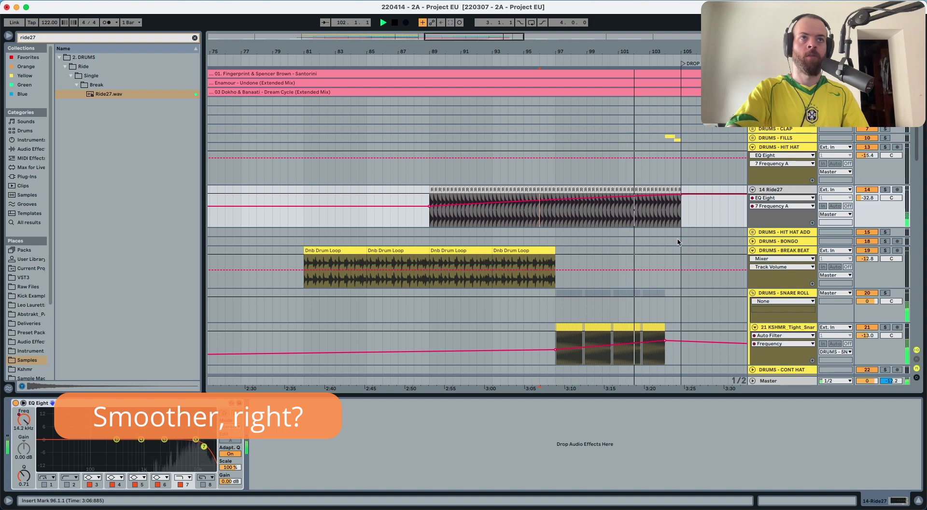
- Delete the Ride27 hits from bar 104 onward to leave the drum fill uncovered
{"action": "left_click_drag", "start_coordinate": [666, 210], "coordinate": [686, 210]}
{"action": "key", "text": "a"}
{"action": "key", "text": "Delete"}
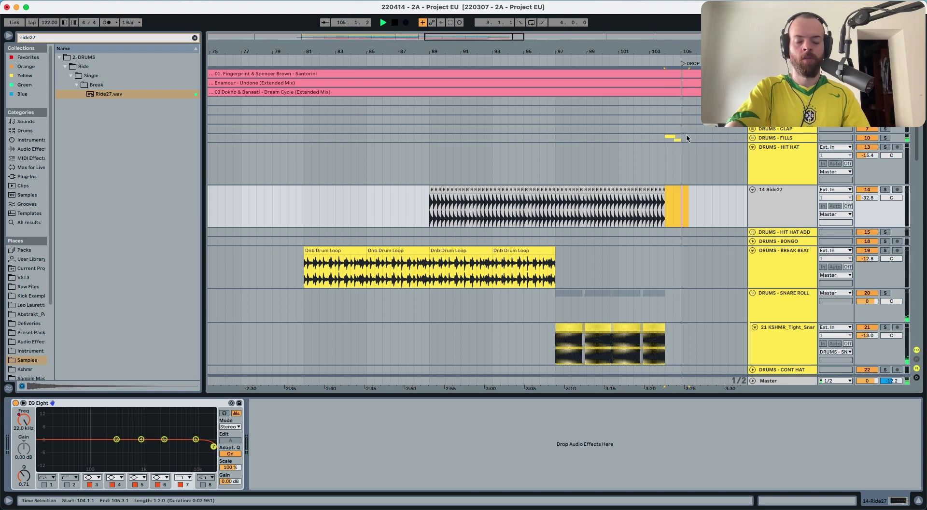
- Unfold the DRUMS - FILLS group to show its two acoustic fill tracks before Drop 2
{"action": "left_click", "coordinate": [664, 139]}
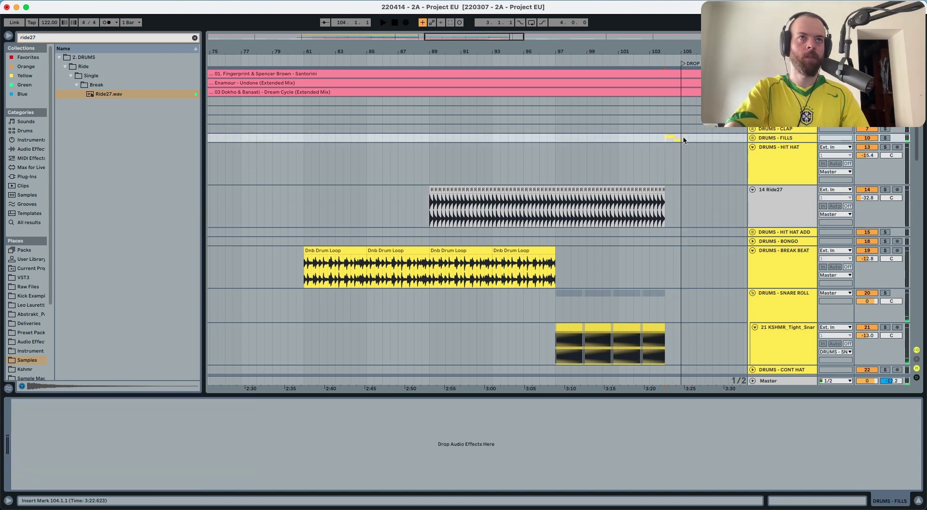
{"action": "left_click", "coordinate": [753, 139]}
{"action": "left_click", "coordinate": [753, 139]}
{"action": "left_click", "coordinate": [753, 139]}
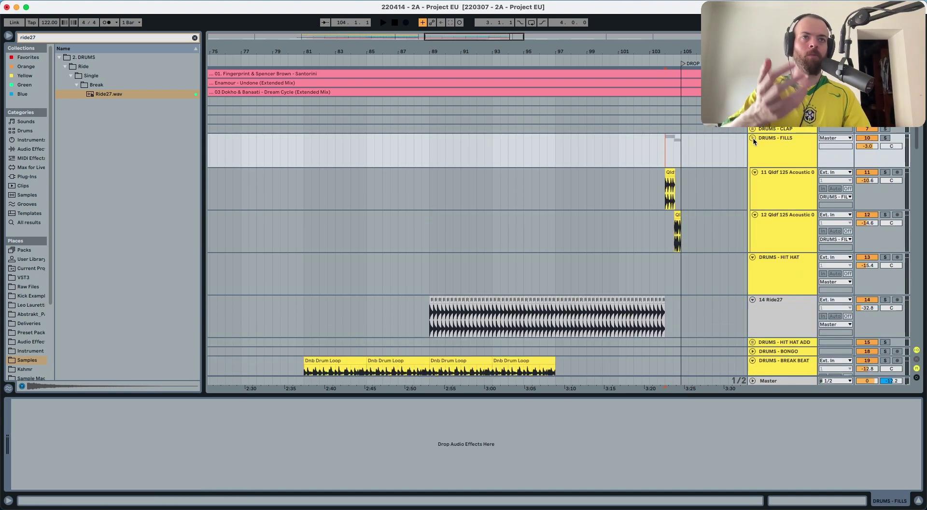
{"action": "scroll", "coordinate": [754, 146], "scroll_direction": "down", "scroll_amount": 5}
{"action": "scroll", "coordinate": [662, 165], "scroll_direction": "up", "scroll_amount": 4}
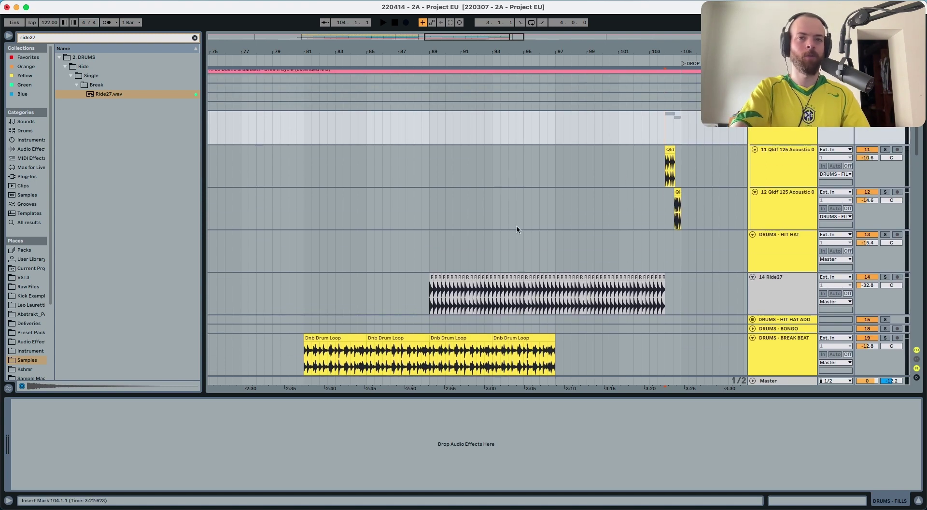
- Play the break from around bar 93 and undo the start trim on the last Dnb Drum Loop clip
{"action": "scroll", "coordinate": [517, 229], "scroll_direction": "down", "scroll_amount": 5}
{"action": "left_click", "coordinate": [501, 227]}
{"action": "key", "text": "space"}
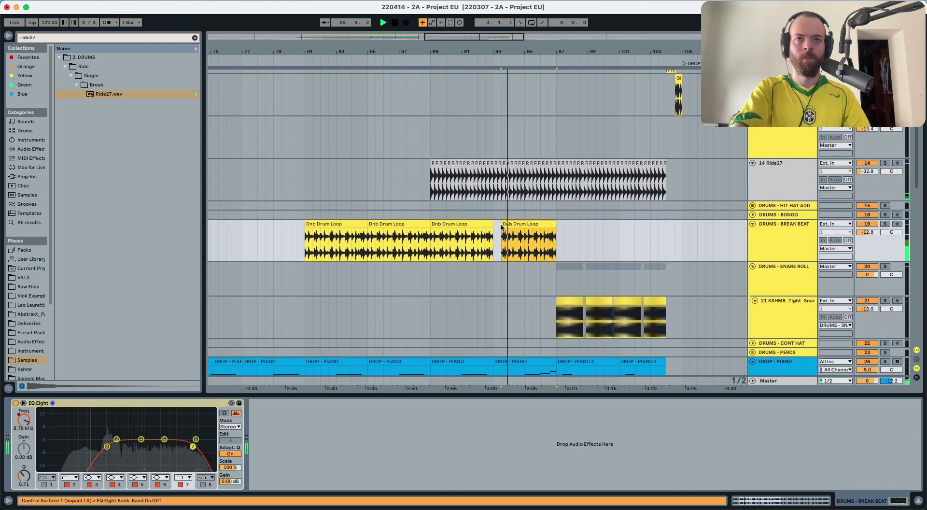
{"action": "key", "text": "super+z"}
{"action": "scroll", "coordinate": [501, 227], "scroll_direction": "down", "scroll_amount": 5}
{"action": "scroll", "coordinate": [502, 227], "scroll_direction": "up", "scroll_amount": 4}
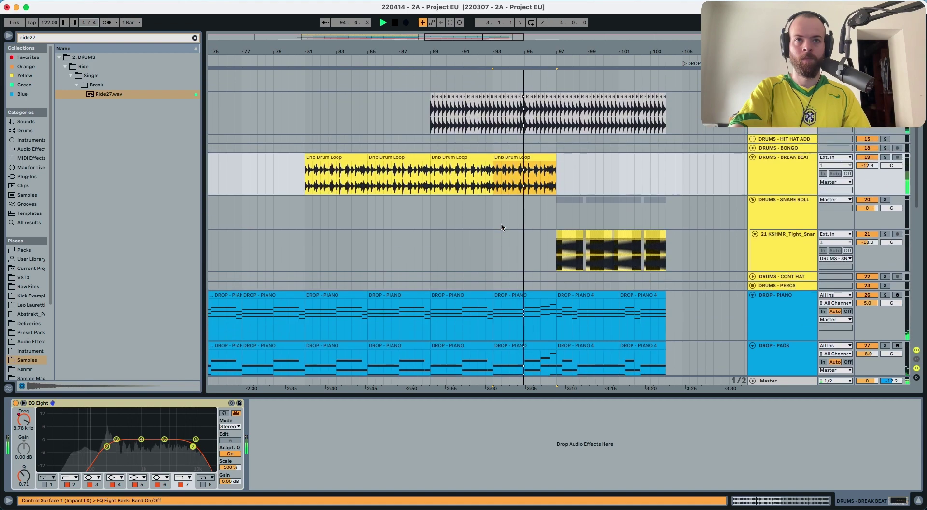
{"action": "scroll", "coordinate": [501, 227], "scroll_direction": "down", "scroll_amount": 5}
{"action": "scroll", "coordinate": [501, 227], "scroll_direction": "up", "scroll_amount": 6}
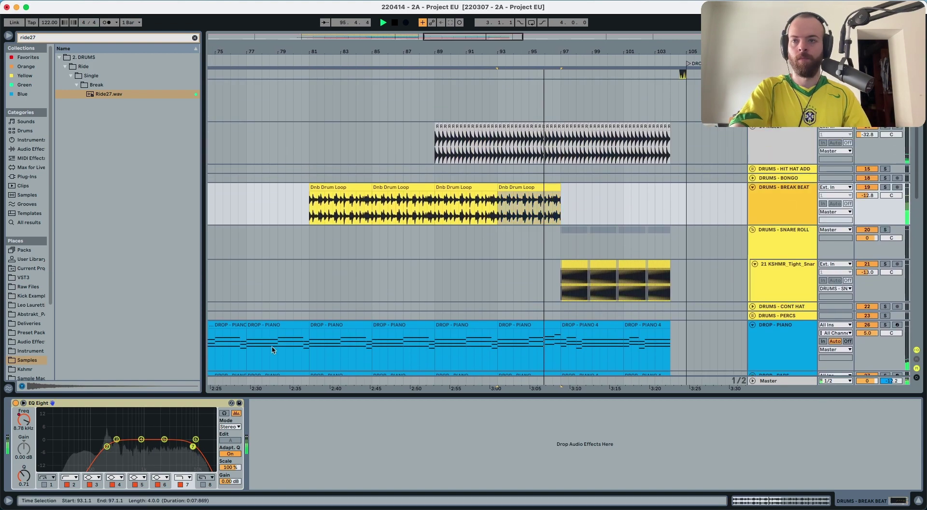
- Try the DRUMS - BREAK BEAT EQ Eight's band 7 frequency at about 1.25 kHz, then re-enable its automation
{"action": "mouse_move", "coordinate": [23, 421]}
{"action": "left_mouse_down"}
{"action": "mouse_move", "coordinate": [24, 386]}
{"action": "mouse_move", "coordinate": [24, 422]}
{"action": "left_mouse_up"}
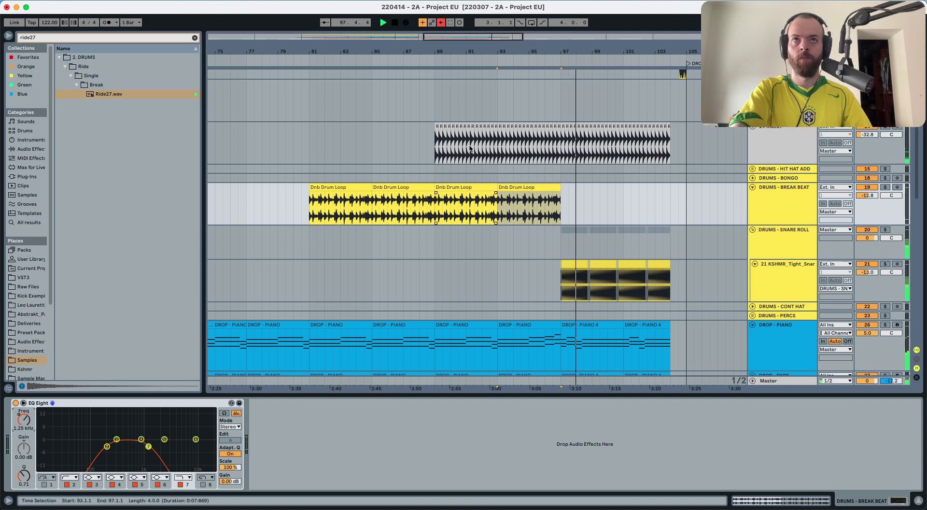
{"action": "left_click", "coordinate": [441, 22]}
{"action": "key", "text": "space"}
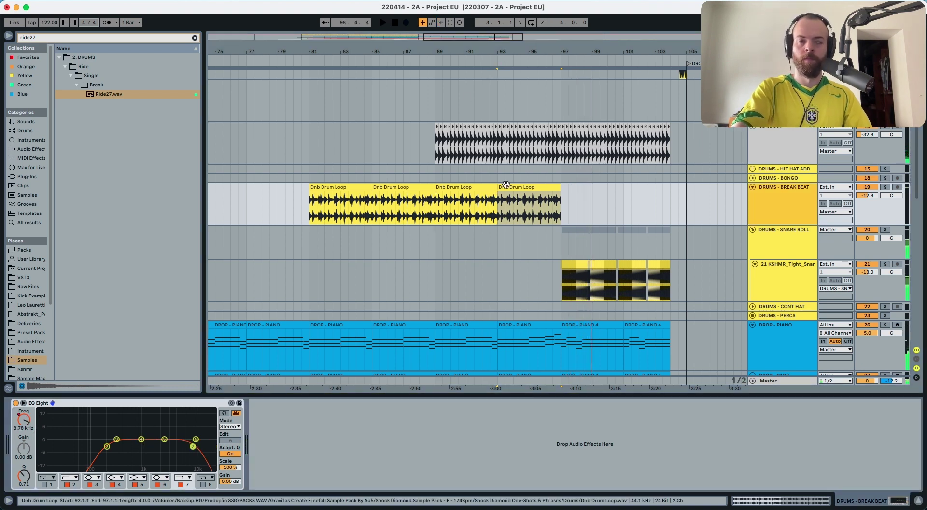
- Automate the DRUMS - BREAK BEAT EQ Eight's band 7 frequency to fall to about 1.4 kHz at bar 97, and play from bar 94
{"action": "key", "text": "a"}
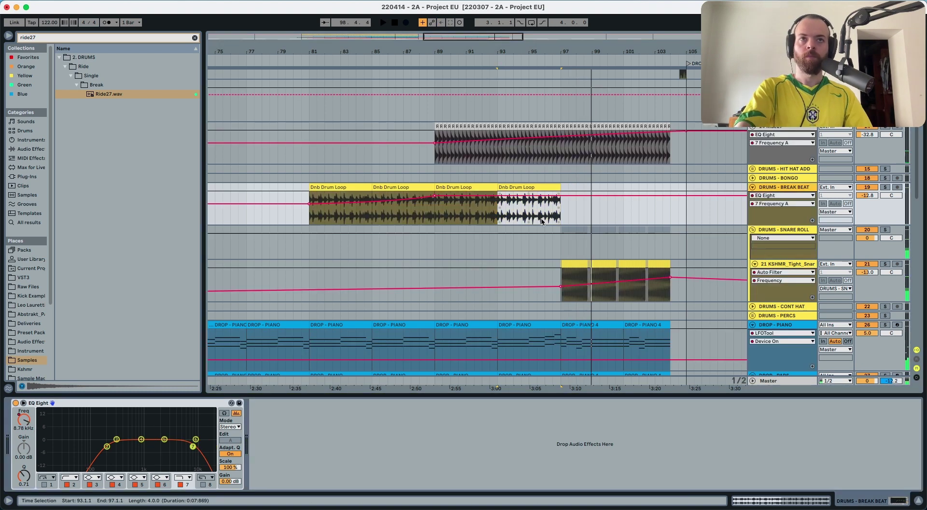
{"action": "left_click", "coordinate": [535, 196]}
{"action": "mouse_move", "coordinate": [558, 195]}
{"action": "left_mouse_down"}
{"action": "mouse_move", "coordinate": [545, 205]}
{"action": "mouse_move", "coordinate": [545, 198]}
{"action": "left_mouse_up"}
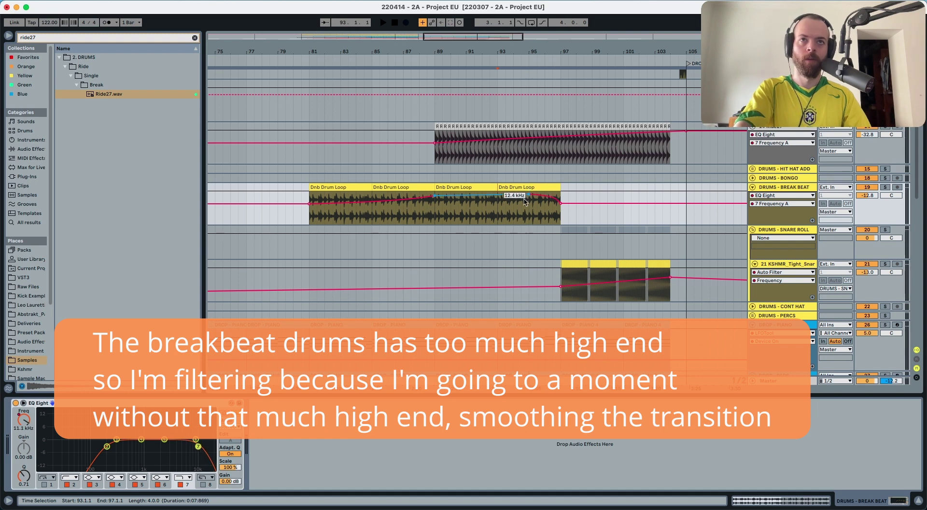
{"action": "left_click", "coordinate": [522, 215]}
{"action": "key", "text": "space"}
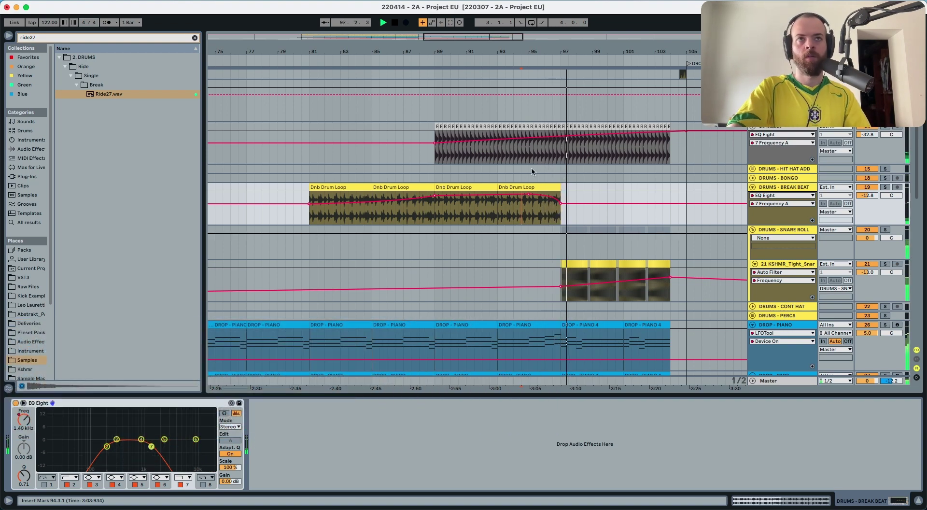
- Copy the Endless Smile device with its Intensity automation from the KSHMR_Tight_Snare track to the Ride27 track, after its EQ Eight
{"action": "scroll", "coordinate": [533, 169], "scroll_direction": "up", "scroll_amount": 5}
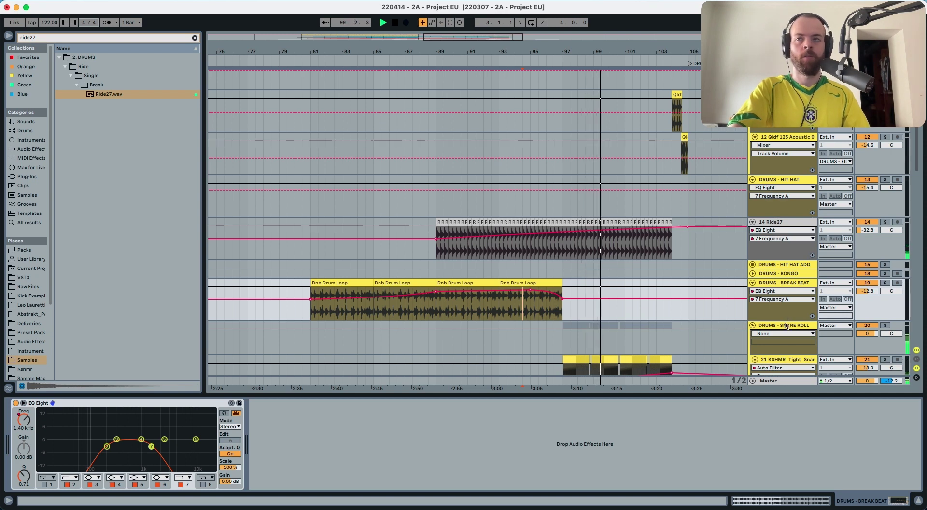
{"action": "scroll", "coordinate": [787, 326], "scroll_direction": "down", "scroll_amount": 2}
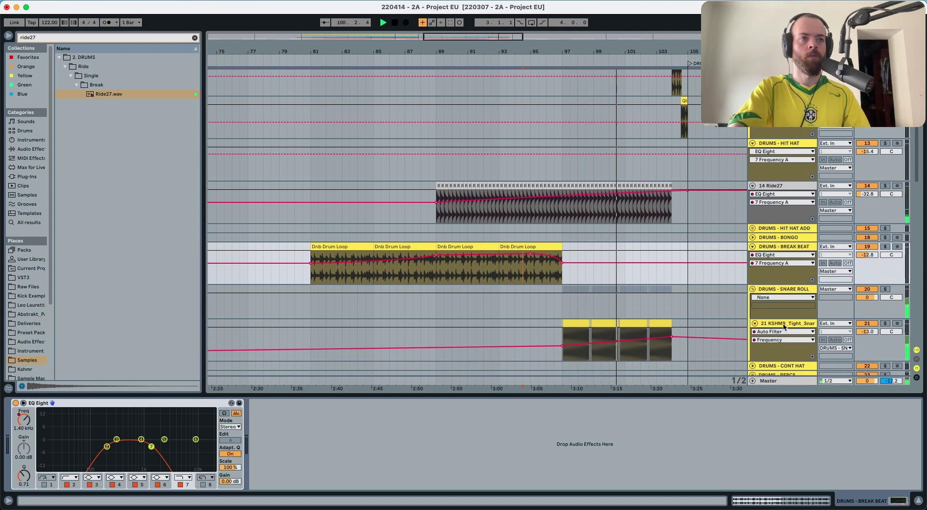
{"action": "left_click", "coordinate": [785, 326]}
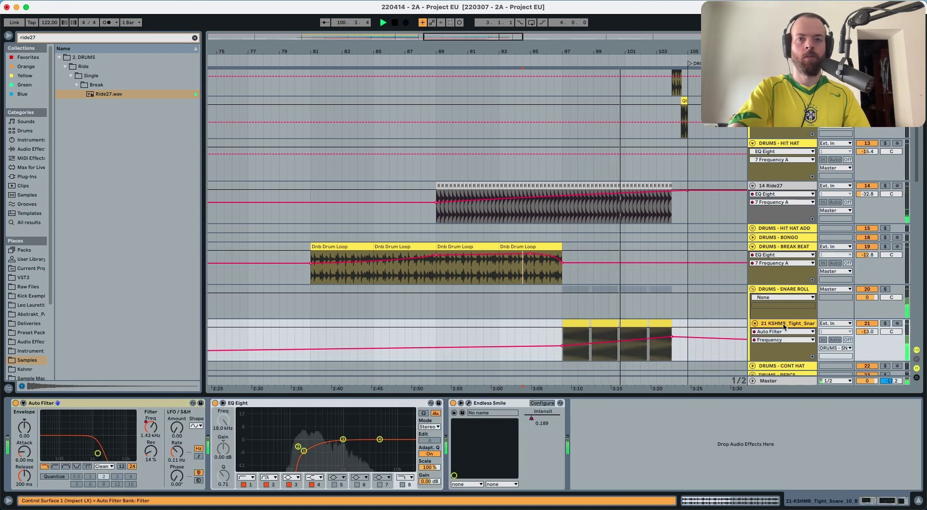
{"action": "left_click", "coordinate": [528, 415]}
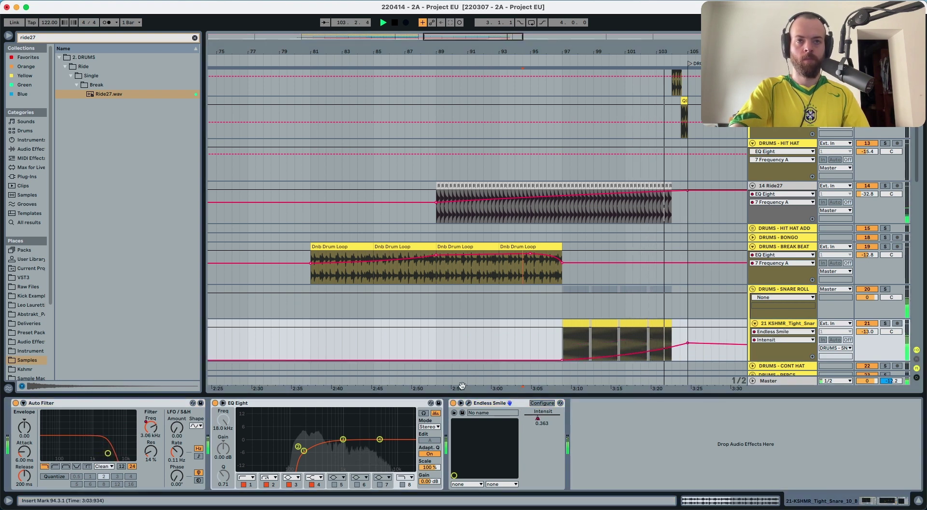
{"action": "left_click", "coordinate": [489, 403]}
{"action": "key", "text": "space"}
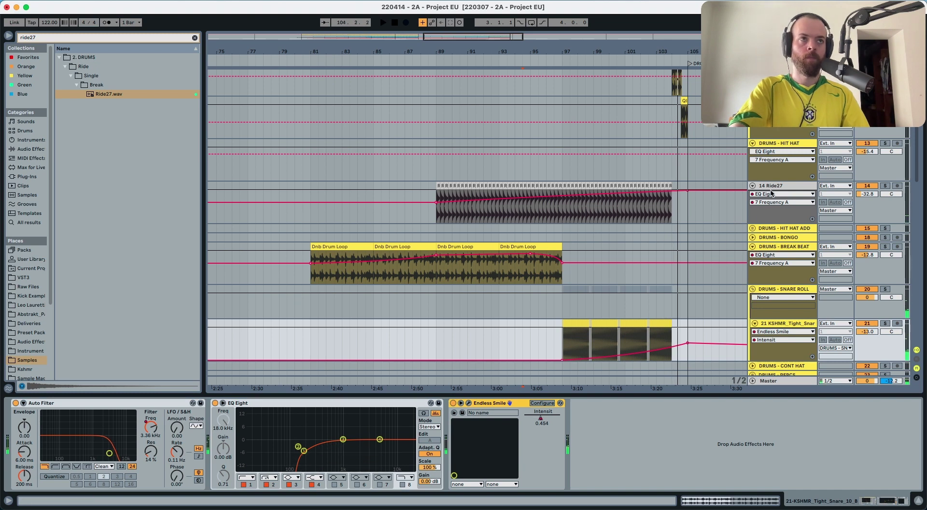
{"action": "left_click", "coordinate": [756, 221]}
{"action": "left_click", "coordinate": [542, 439]}
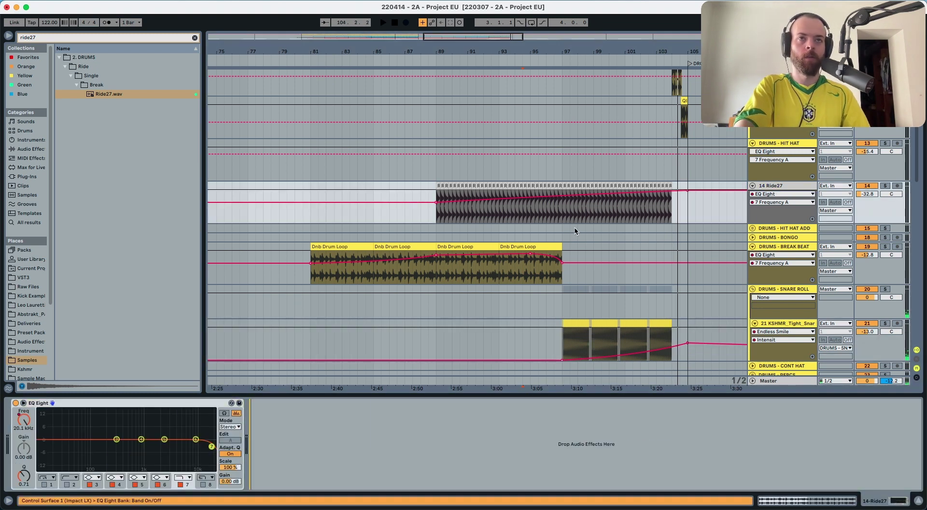
{"action": "key", "text": "super+v"}
- Solo Ride27 from bar 97, try Endless Smile's Intensity at about 0.67, then re-enable its automation and turn solo off
{"action": "left_click", "coordinate": [569, 212]}
{"action": "left_click", "coordinate": [887, 187]}
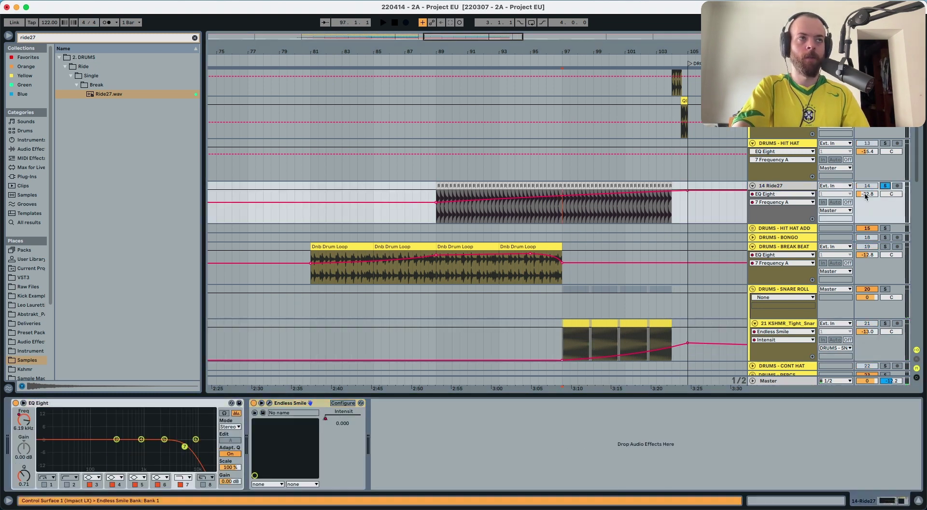
{"action": "key", "text": "space"}
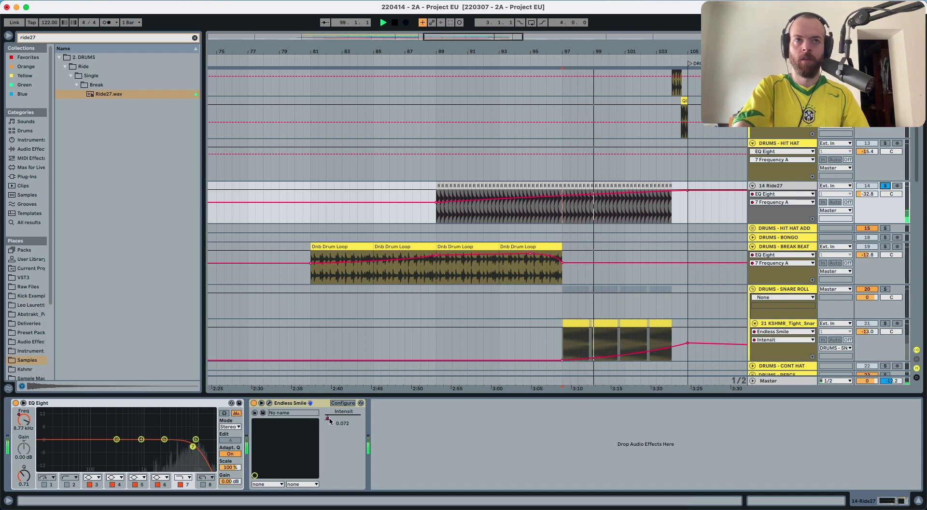
{"action": "left_click_drag", "start_coordinate": [330, 419], "coordinate": [439, 12]}
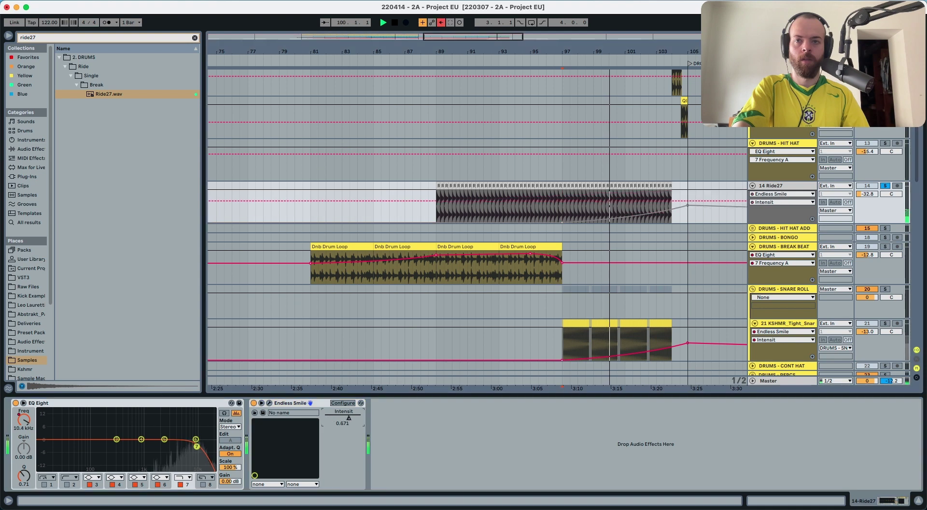
{"action": "left_click", "coordinate": [441, 22]}
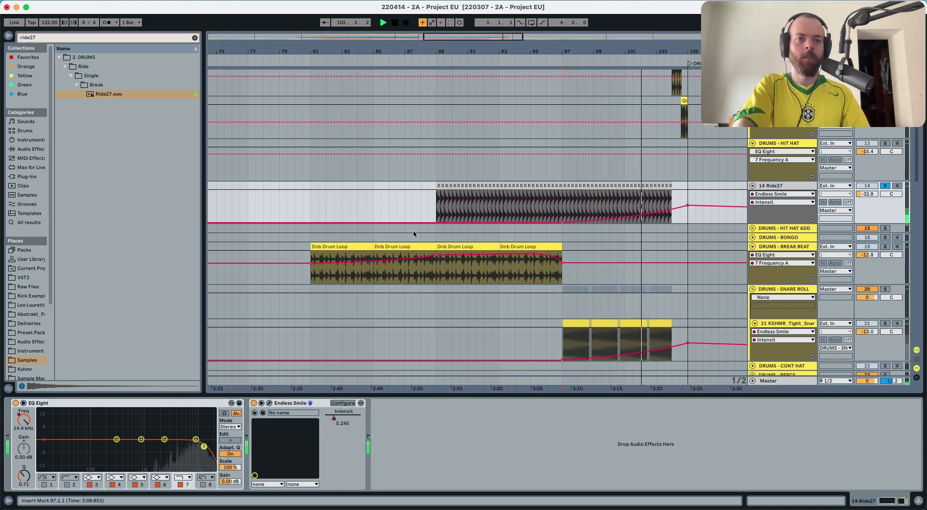
{"action": "left_click", "coordinate": [884, 186]}
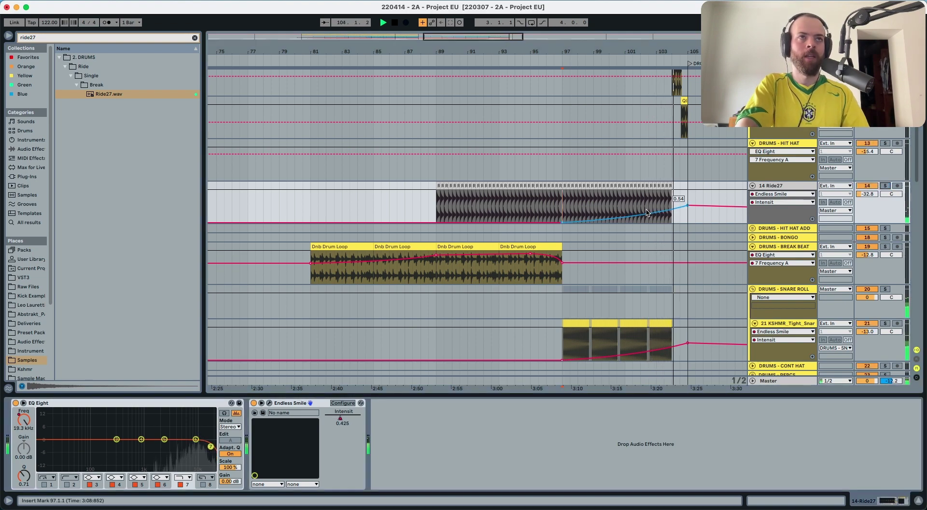
- Move the KSHMR_Tight_Snare Endless Smile Intensity peak to bar 104, drop it to 0 right after, and play the transition
{"action": "scroll", "coordinate": [647, 211], "scroll_direction": "down", "scroll_amount": 10}
{"action": "scroll", "coordinate": [646, 208], "scroll_direction": "down", "scroll_amount": 4}
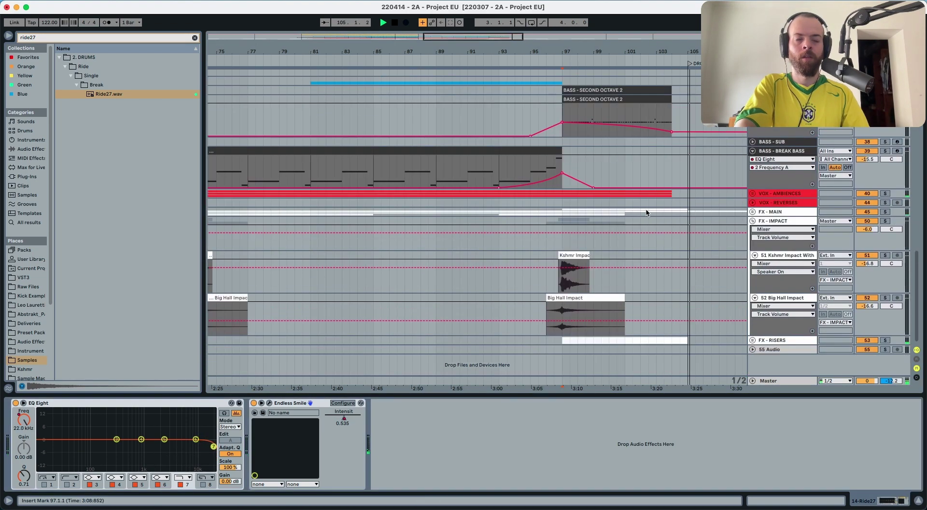
{"action": "scroll", "coordinate": [652, 193], "scroll_direction": "up", "scroll_amount": 15}
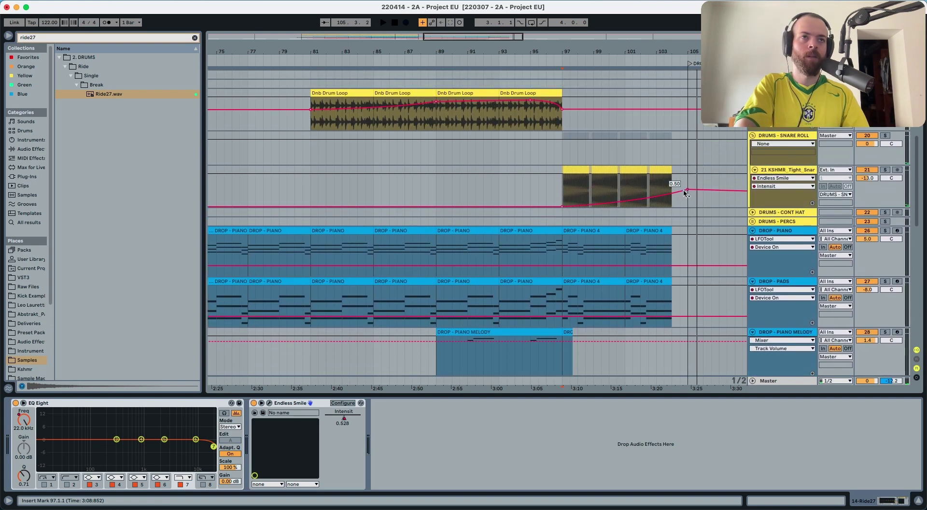
{"action": "left_click_drag", "start_coordinate": [686, 189], "coordinate": [672, 206]}
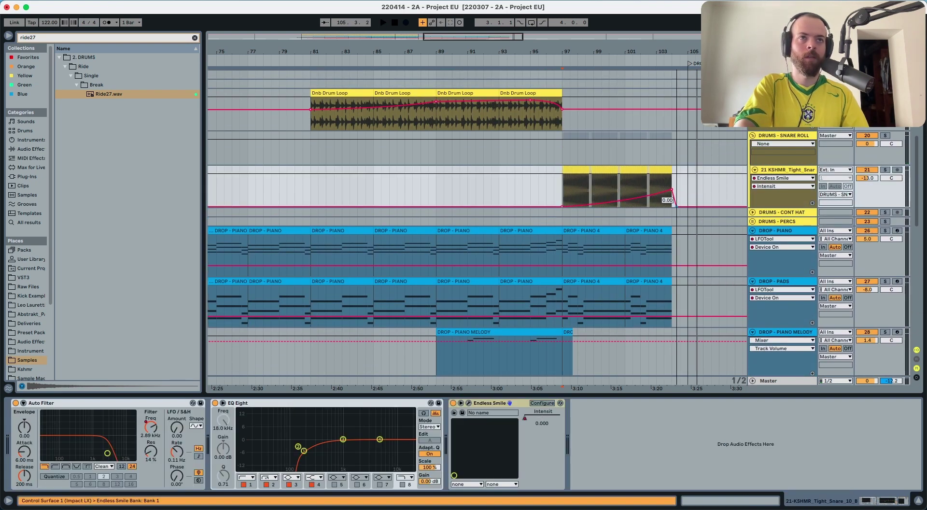
{"action": "left_click", "coordinate": [659, 86]}
{"action": "key", "text": "space"}
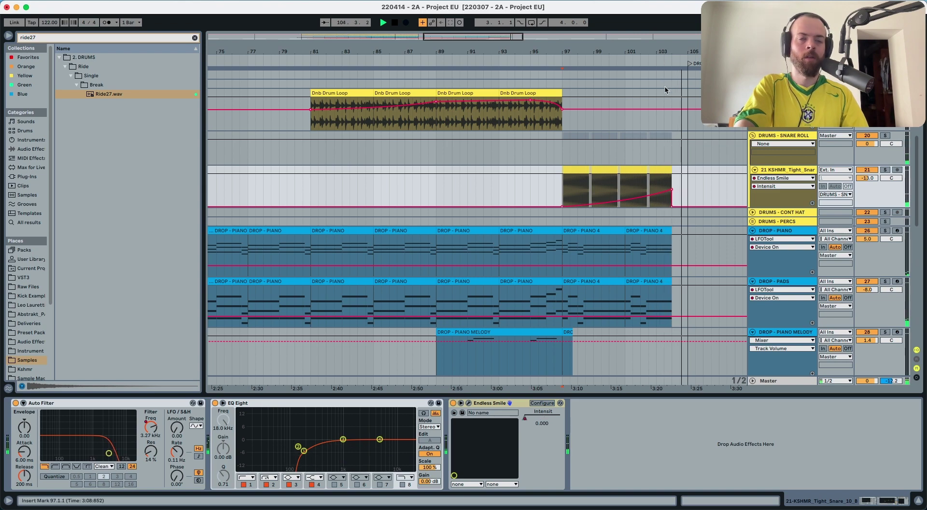
- Examine the bass, FX and drum tracks around bar 104 while the transition into Drop 2 plays
{"action": "scroll", "coordinate": [665, 221], "scroll_direction": "down", "scroll_amount": 15}
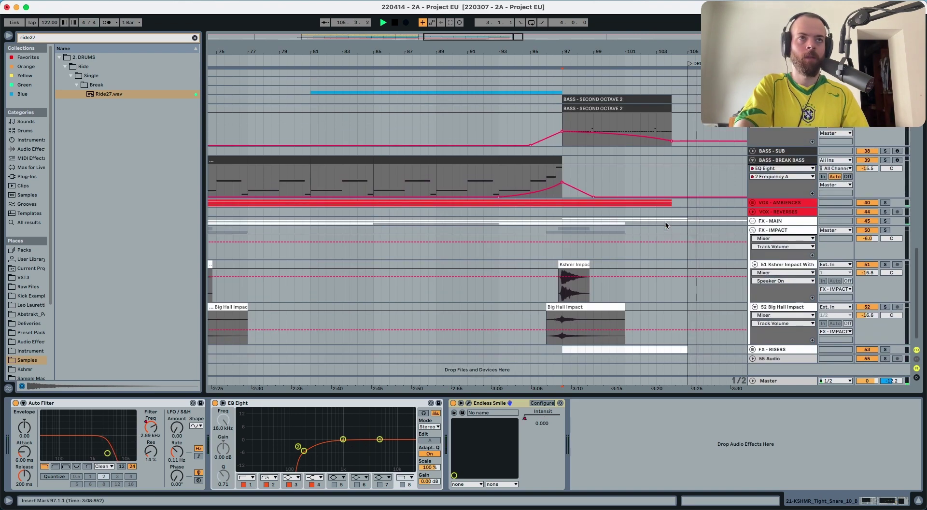
{"action": "scroll", "coordinate": [662, 256], "scroll_direction": "down", "scroll_amount": 4}
{"action": "scroll", "coordinate": [665, 253], "scroll_direction": "up", "scroll_amount": 2}
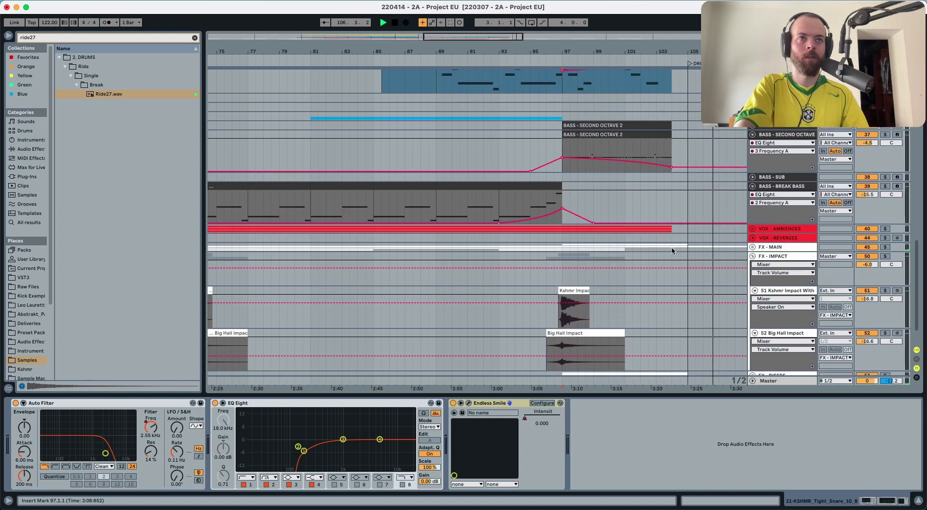
{"action": "left_click", "coordinate": [671, 248]}
{"action": "scroll", "coordinate": [674, 257], "scroll_direction": "down", "scroll_amount": 2}
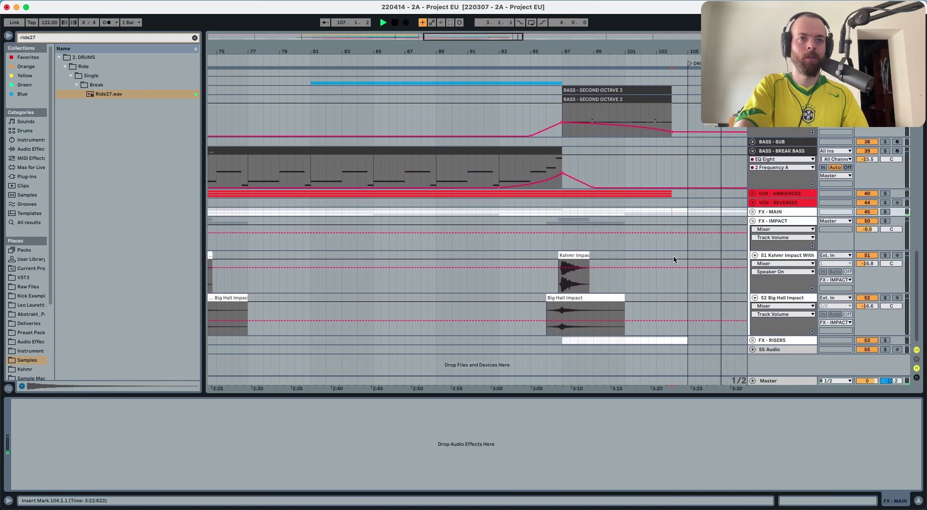
{"action": "left_click", "coordinate": [753, 340]}
{"action": "scroll", "coordinate": [738, 325], "scroll_direction": "down", "scroll_amount": 3}
{"action": "scroll", "coordinate": [738, 324], "scroll_direction": "up", "scroll_amount": 10}
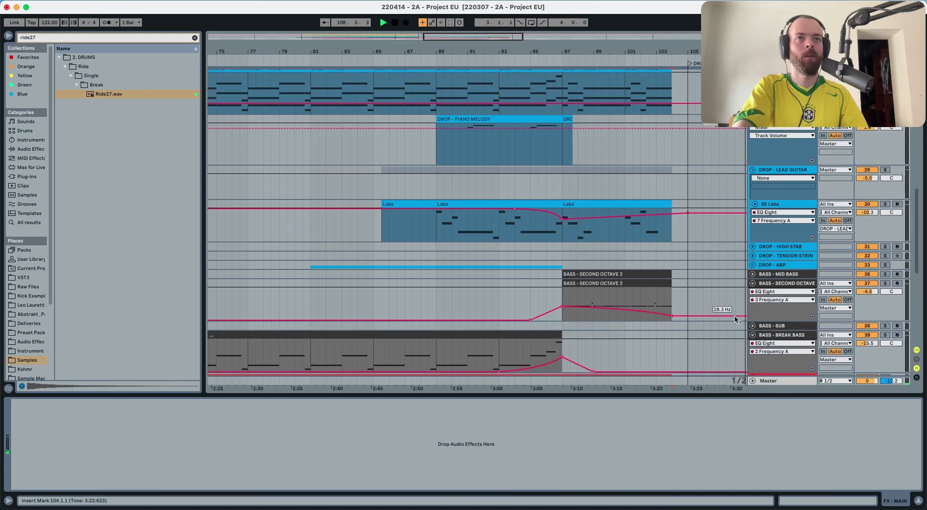
{"action": "scroll", "coordinate": [622, 115], "scroll_direction": "up", "scroll_amount": 5}
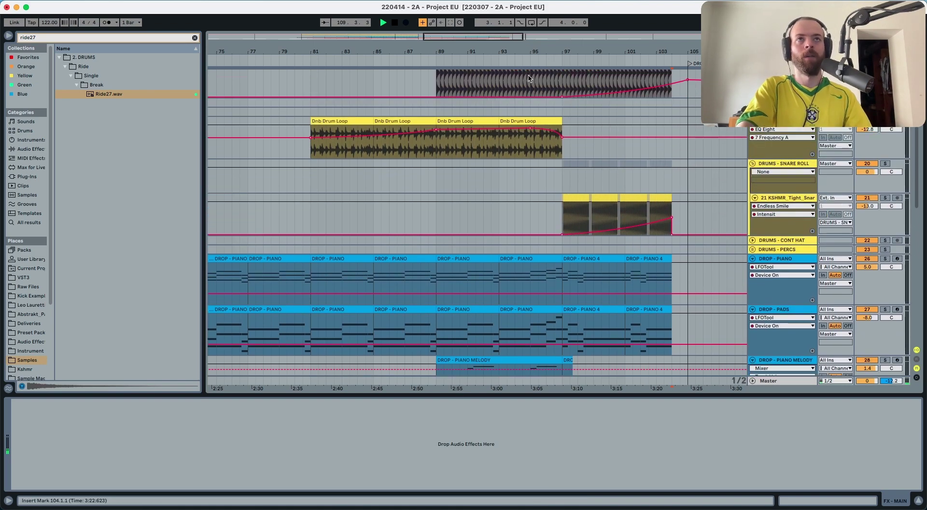
- Play the end of the bridge and show the Output Gain automation of the EQ Eight on BASS - BREAK BASS
{"action": "left_click_drag", "start_coordinate": [519, 53], "coordinate": [519, 39]}
{"action": "scroll", "coordinate": [447, 190], "scroll_direction": "down", "scroll_amount": 10}
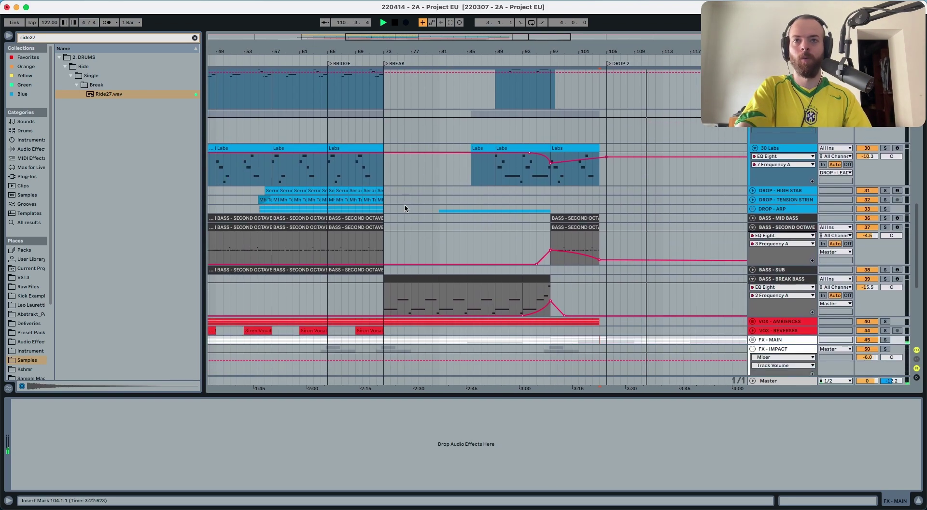
{"action": "left_click", "coordinate": [609, 217]}
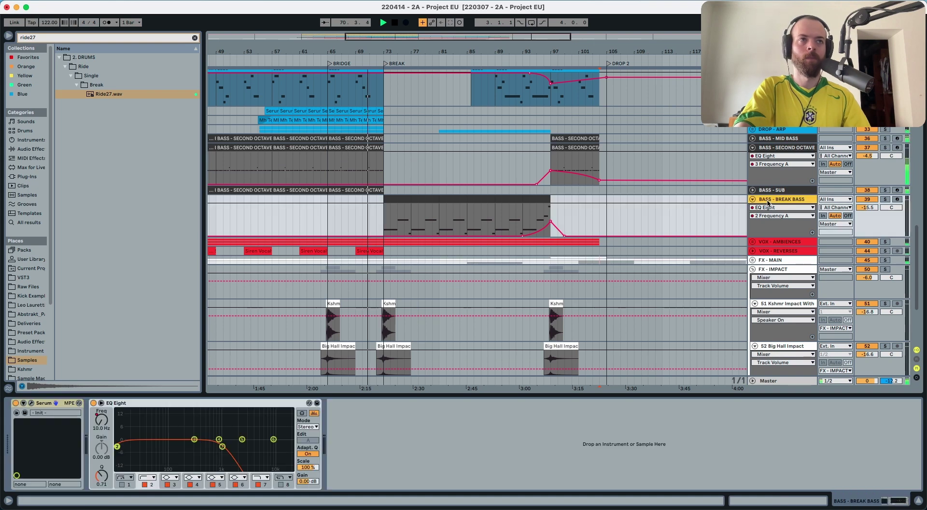
{"action": "key", "text": "space"}
{"action": "left_click", "coordinate": [298, 481]}
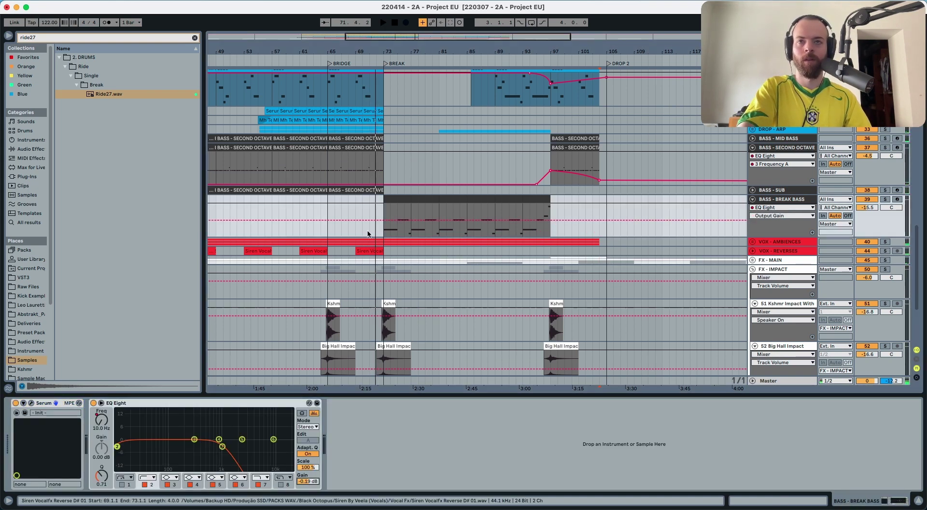
- Automate the BASS - BREAK BASS EQ Eight's Output Gain to rise from about -11.5 dB at bar 73 to 0 dB at bar 81
{"action": "left_click", "coordinate": [437, 221]}
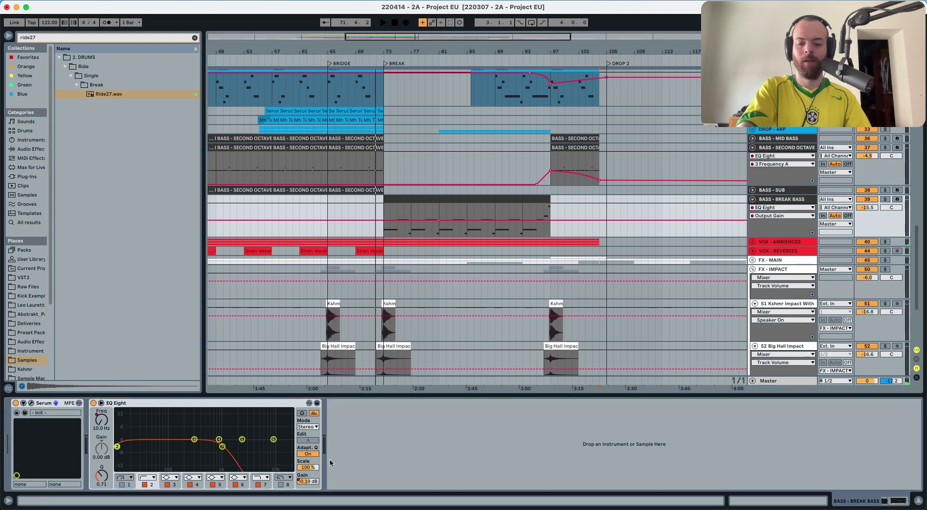
{"action": "key", "text": "super+z"}
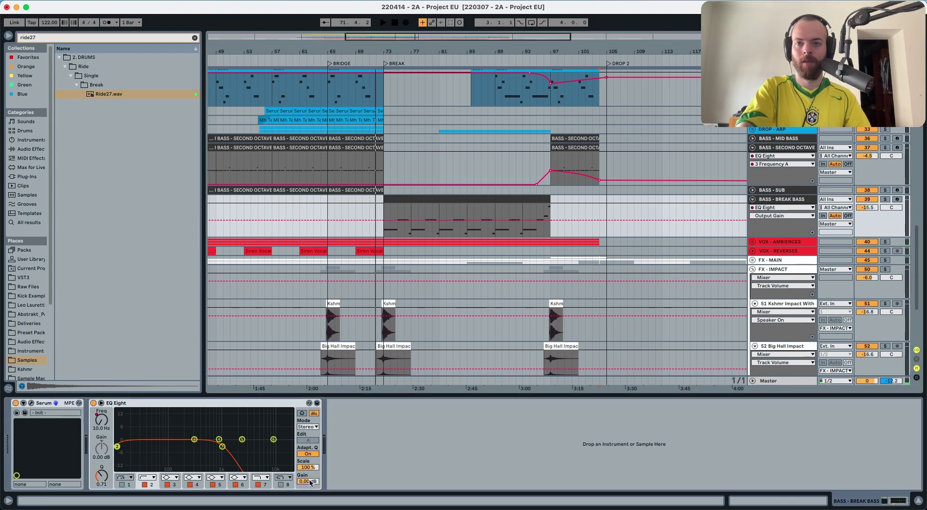
{"action": "left_click", "coordinate": [438, 221]}
{"action": "left_click_drag", "start_coordinate": [384, 222], "coordinate": [385, 231]}
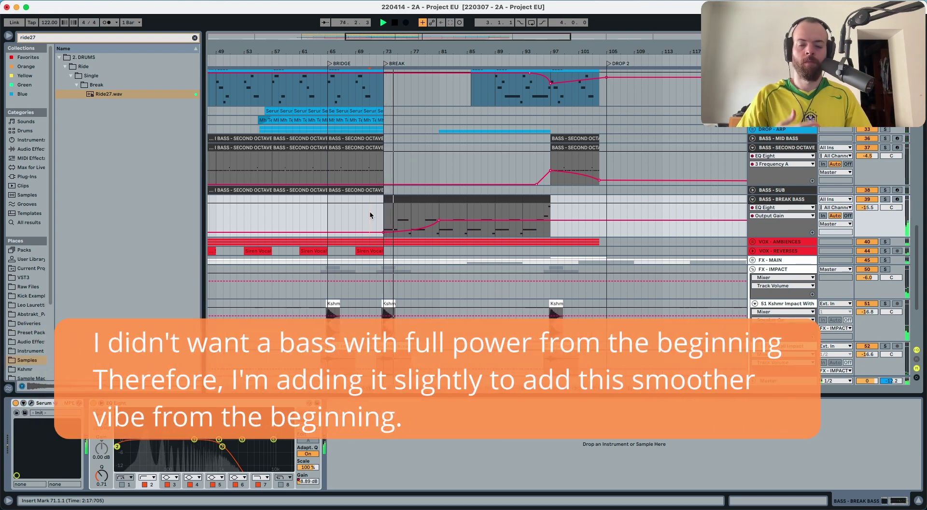
{"action": "mouse_move", "coordinate": [384, 233]}
{"action": "left_click_drag", "start_coordinate": [384, 234], "coordinate": [384, 236]}
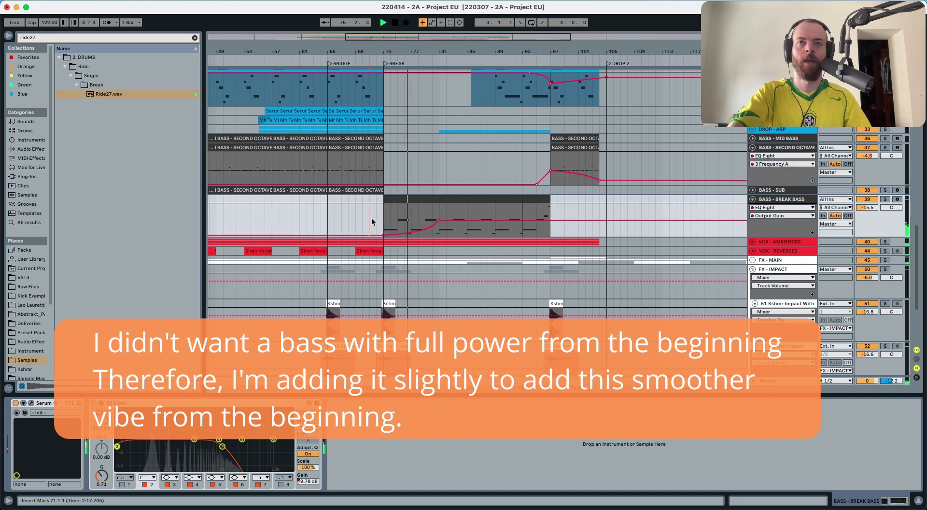
- Replay the start of the break, compare with the BASS - BREAK BASS EQ Eight gain at 0 dB, then re-enable its automation
{"action": "key", "text": "space"}
{"action": "key", "text": "space"}
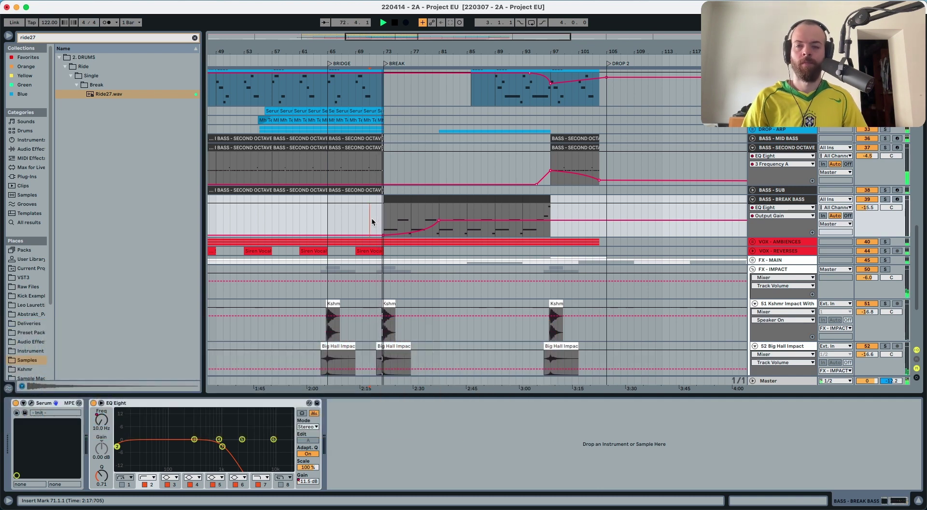
{"action": "left_click", "coordinate": [313, 482]}
{"action": "double_click", "coordinate": [313, 482]}
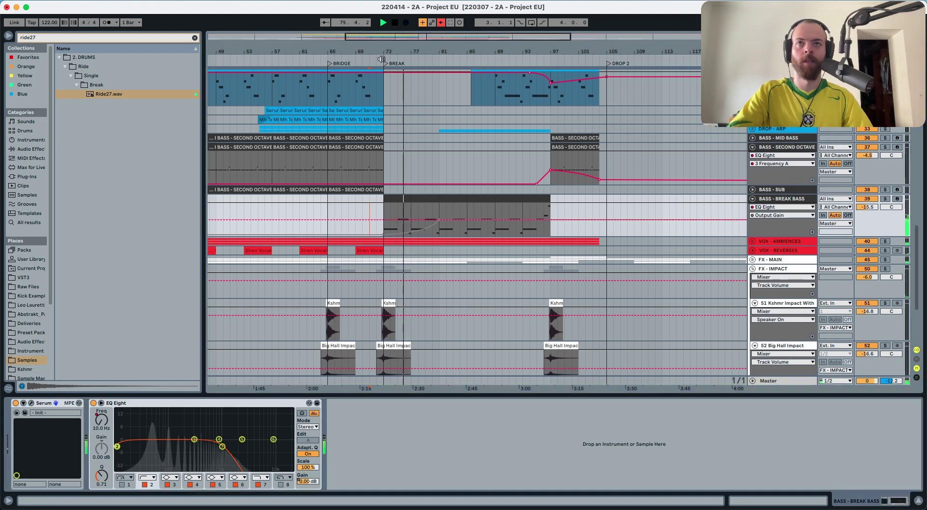
{"action": "left_click", "coordinate": [441, 22]}
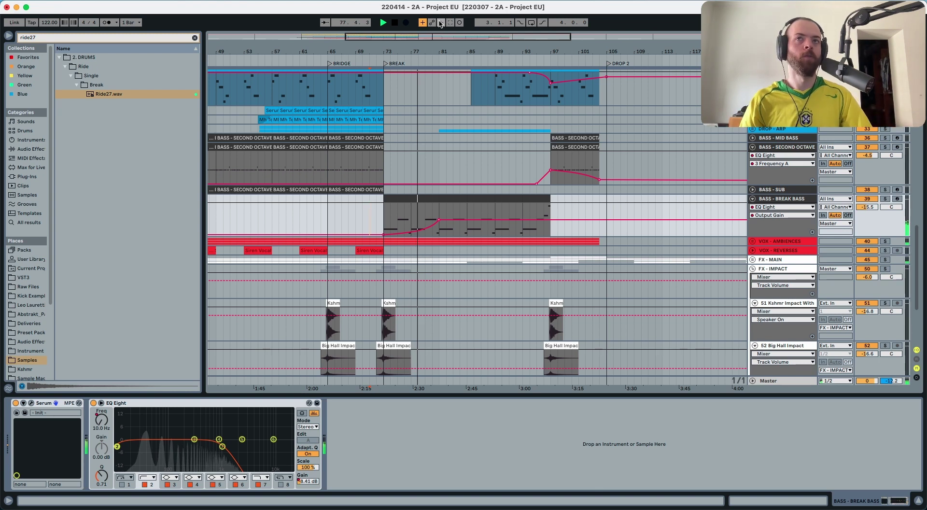
{"action": "scroll", "coordinate": [433, 88], "scroll_direction": "up", "scroll_amount": 5}
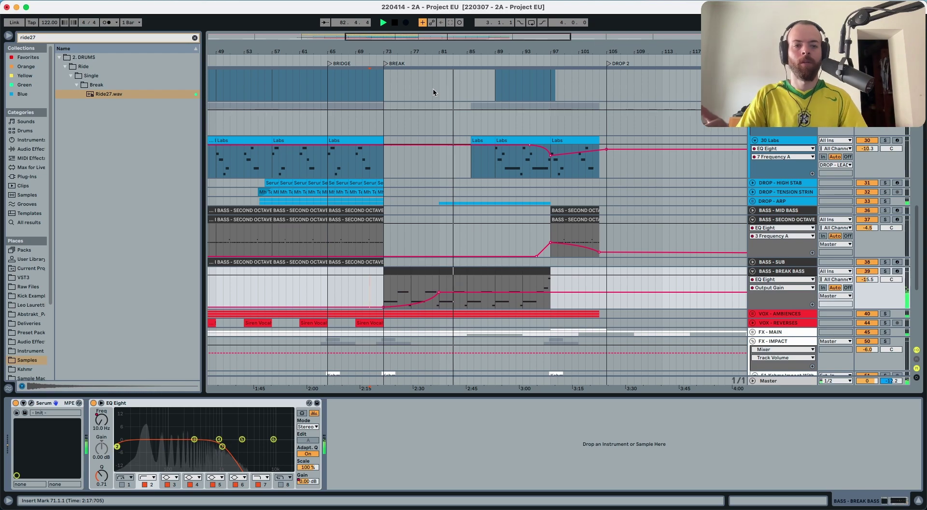
{"action": "scroll", "coordinate": [433, 88], "scroll_direction": "up", "scroll_amount": 10}
{"action": "scroll", "coordinate": [437, 102], "scroll_direction": "down", "scroll_amount": 10}
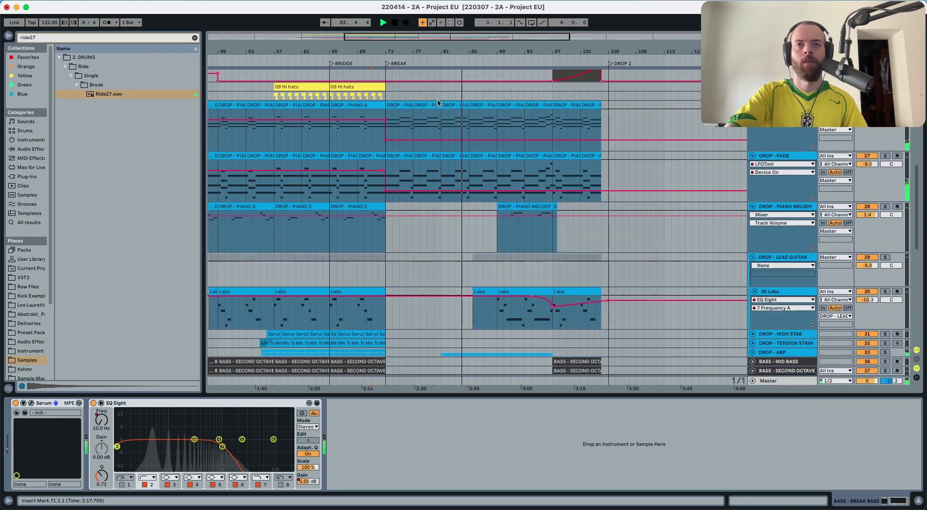
- Examine the drum, melodic and bass tracks while the break plays to bar 97, undoing a stray change to the Labs EQ Eight frequency automation
{"action": "scroll", "coordinate": [438, 100], "scroll_direction": "up", "scroll_amount": 8}
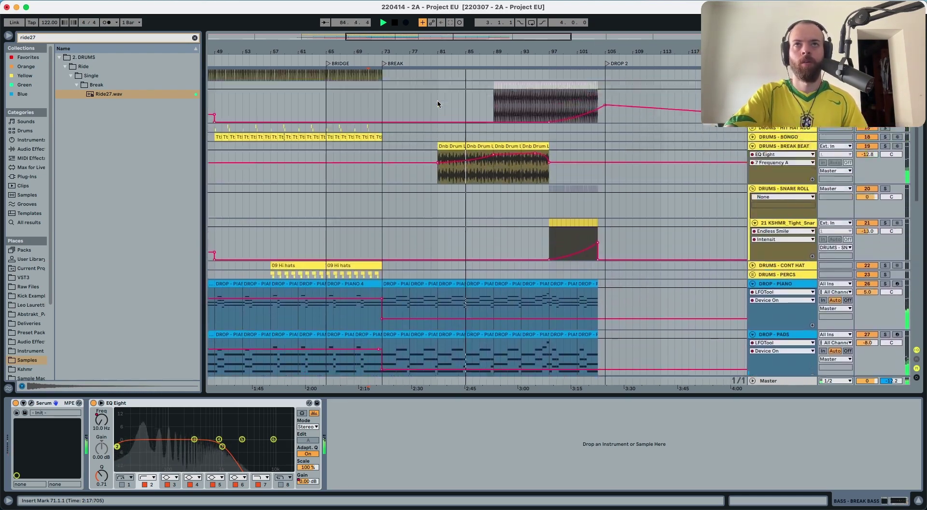
{"action": "scroll", "coordinate": [466, 155], "scroll_direction": "down", "scroll_amount": 15}
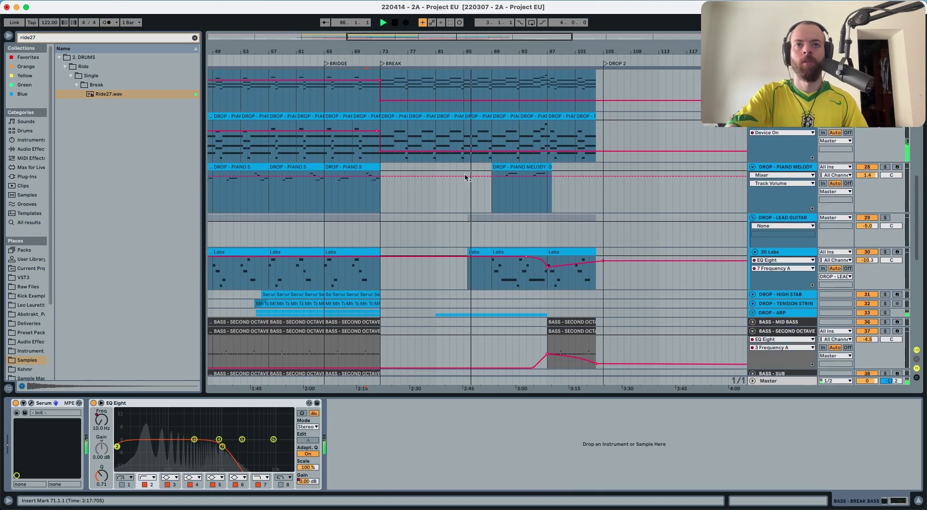
{"action": "scroll", "coordinate": [484, 168], "scroll_direction": "up", "scroll_amount": 2}
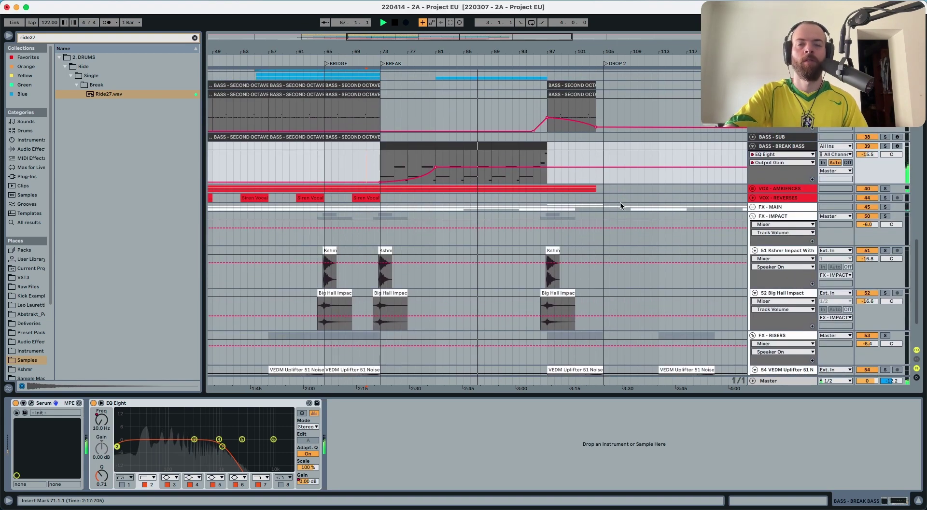
{"action": "scroll", "coordinate": [560, 208], "scroll_direction": "up", "scroll_amount": 8}
{"action": "scroll", "coordinate": [651, 272], "scroll_direction": "up", "scroll_amount": 1}
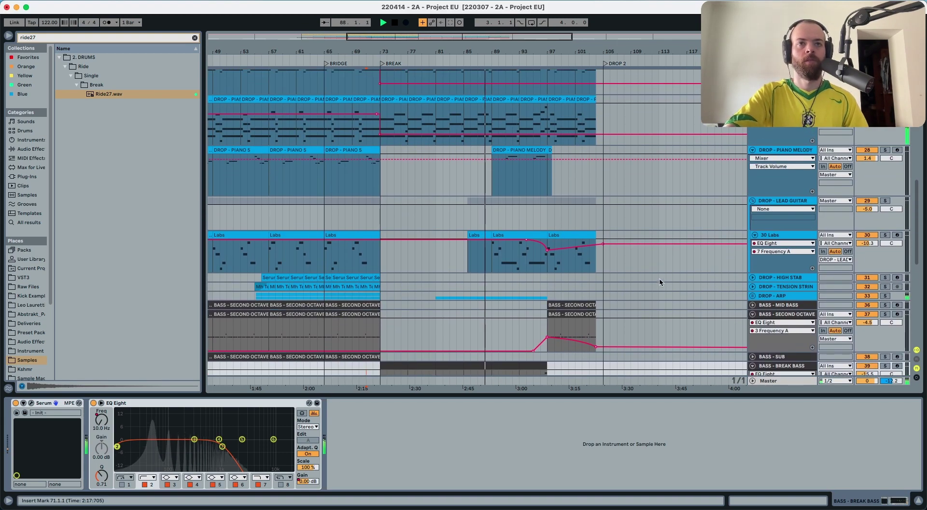
{"action": "scroll", "coordinate": [659, 278], "scroll_direction": "up", "scroll_amount": 3}
{"action": "left_click", "coordinate": [526, 292]}
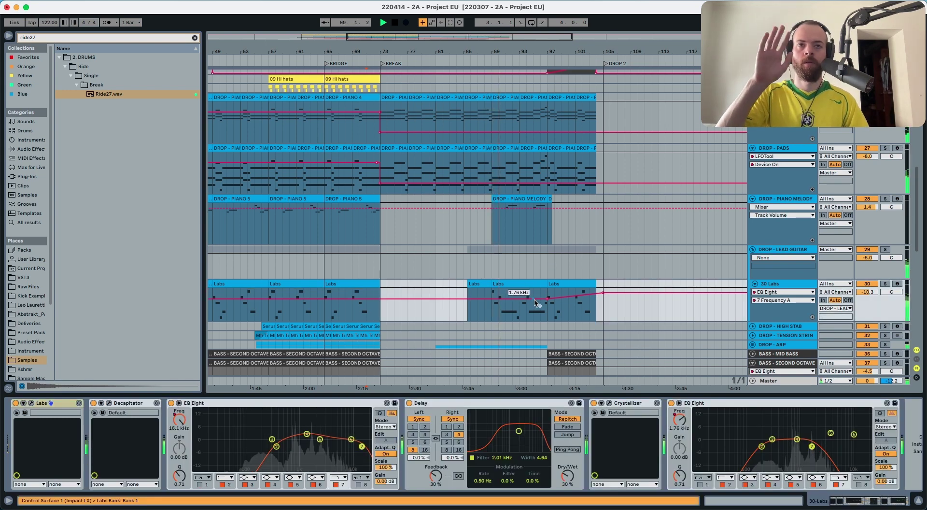
{"action": "key", "text": "ctrl+z"}
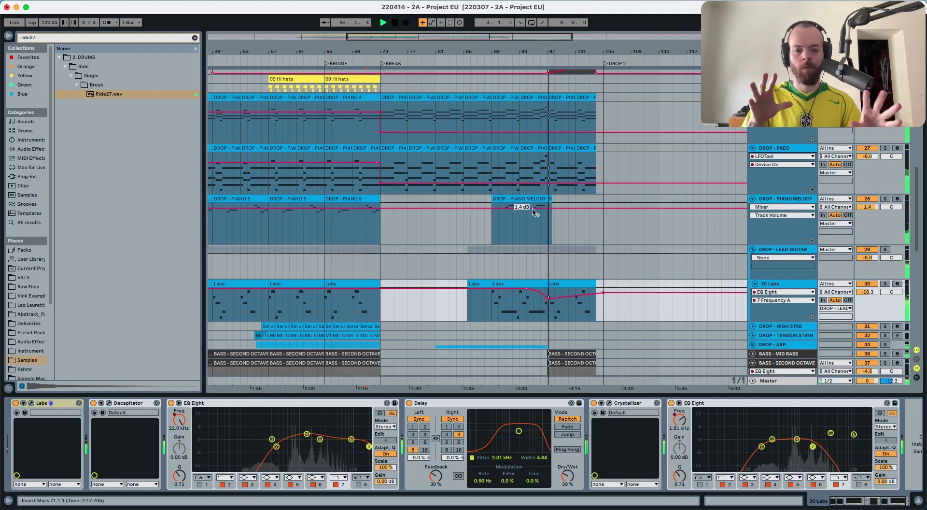
{"action": "scroll", "coordinate": [553, 168], "scroll_direction": "up", "scroll_amount": 3}
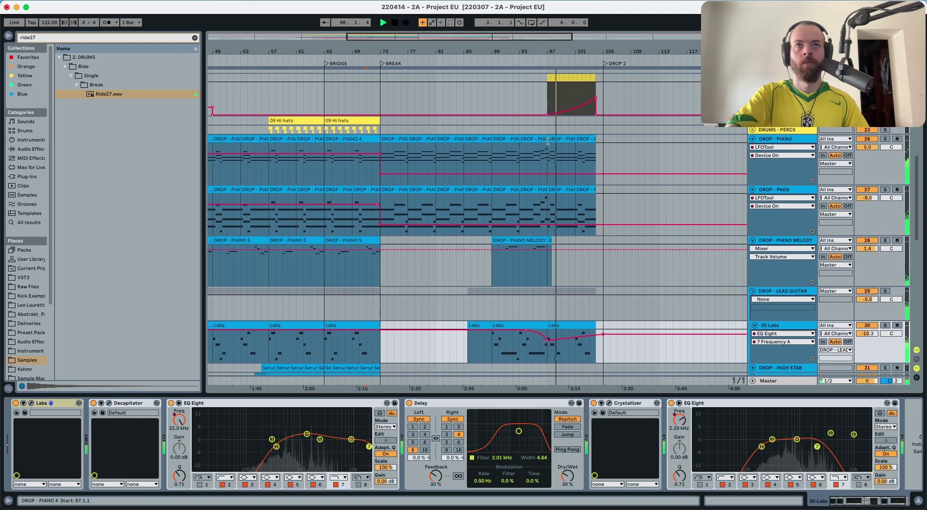
- Solo DROP - PIANO and play the clip at bar 93 into bar 97 to check its note velocities
{"action": "left_click", "coordinate": [549, 141]}
{"action": "key", "text": "space"}
{"action": "double_click", "coordinate": [549, 141]}
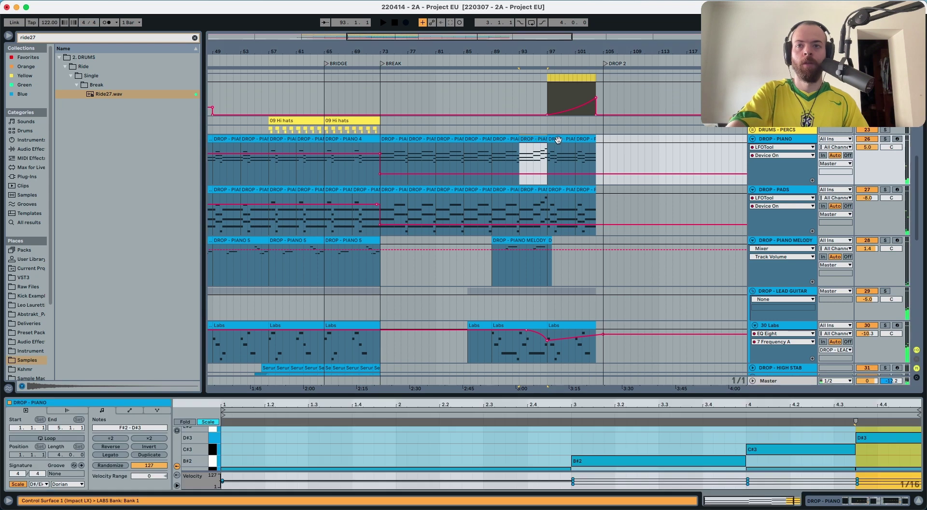
{"action": "left_click", "coordinate": [538, 140]}
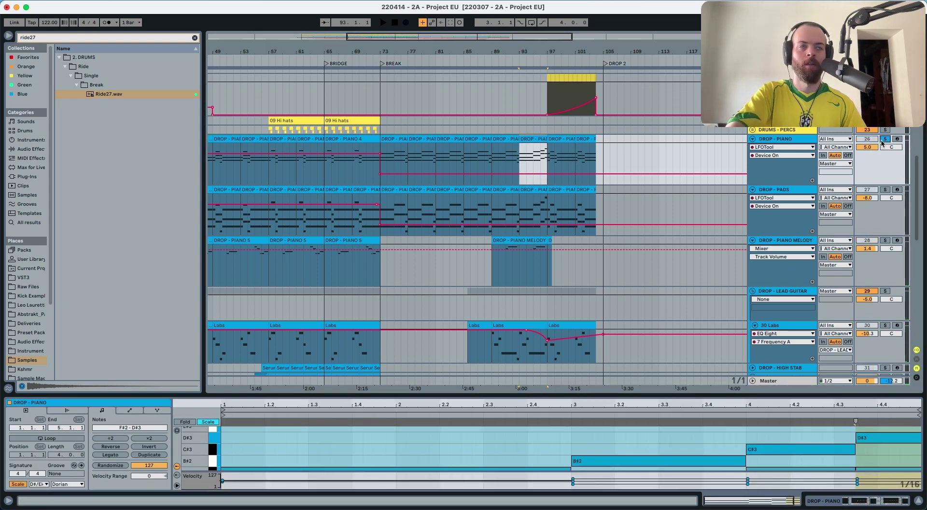
{"action": "key", "text": "space"}
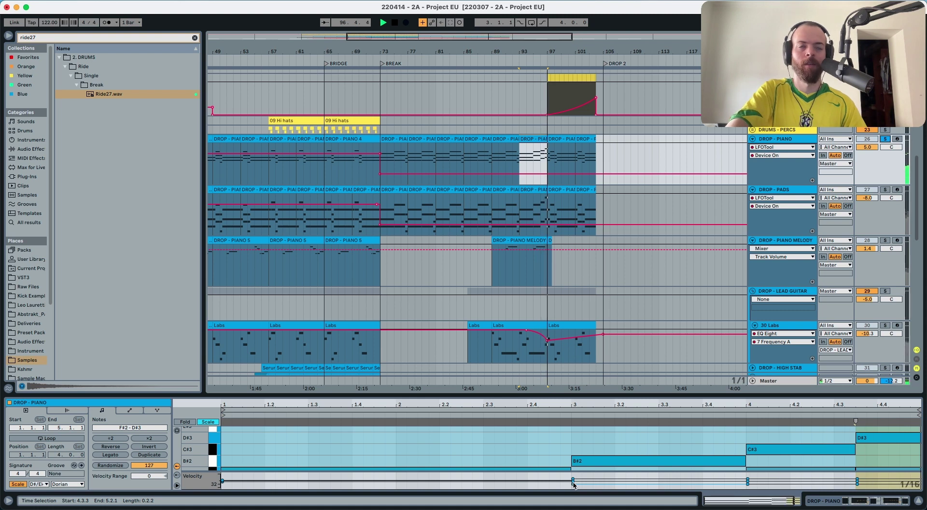
{"action": "key", "text": "space"}
- Lower the velocity of all notes in the DROP - PIANO clip at bar 97 to about 71
{"action": "left_click", "coordinate": [553, 139]}
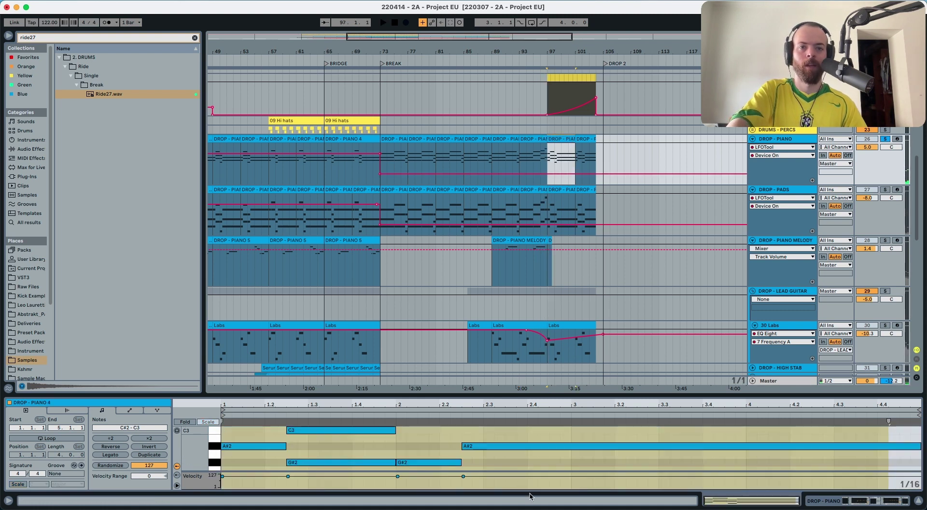
{"action": "left_click", "coordinate": [461, 483]}
{"action": "key", "text": "super+a"}
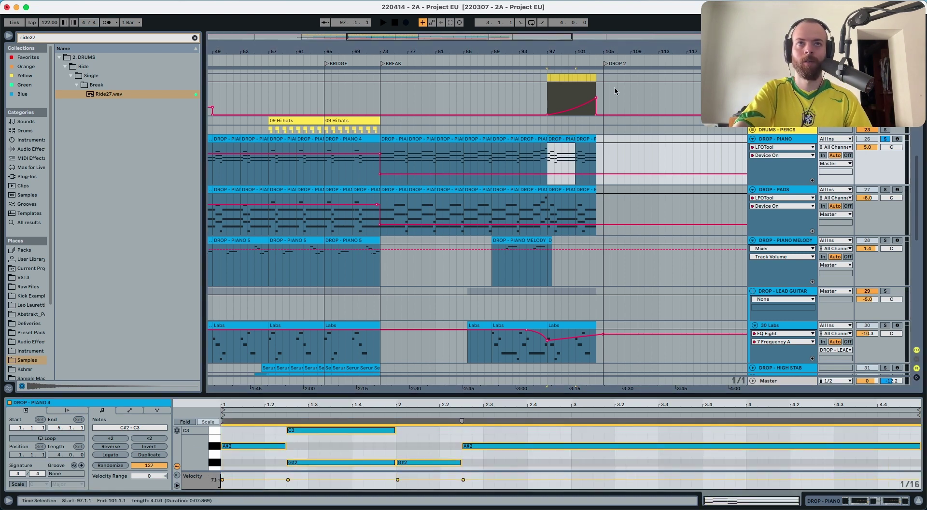
- Enlarge the velocity lane and compare the note velocities of the DROP - PIANO clips at bars 93 and 97
{"action": "left_click", "coordinate": [536, 138], "text": "shift"}
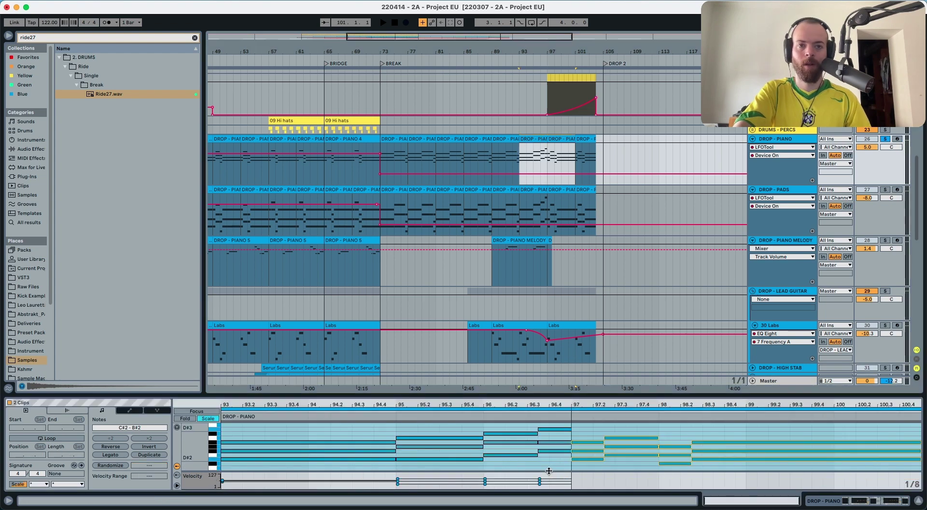
{"action": "left_click_drag", "start_coordinate": [549, 471], "coordinate": [551, 443]}
{"action": "left_click", "coordinate": [553, 141]}
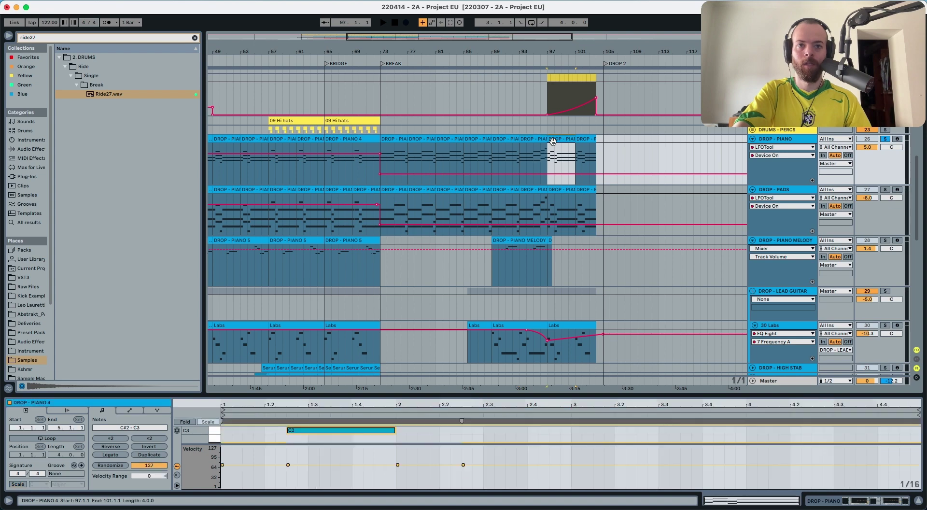
{"action": "left_click", "coordinate": [533, 139], "text": "shift"}
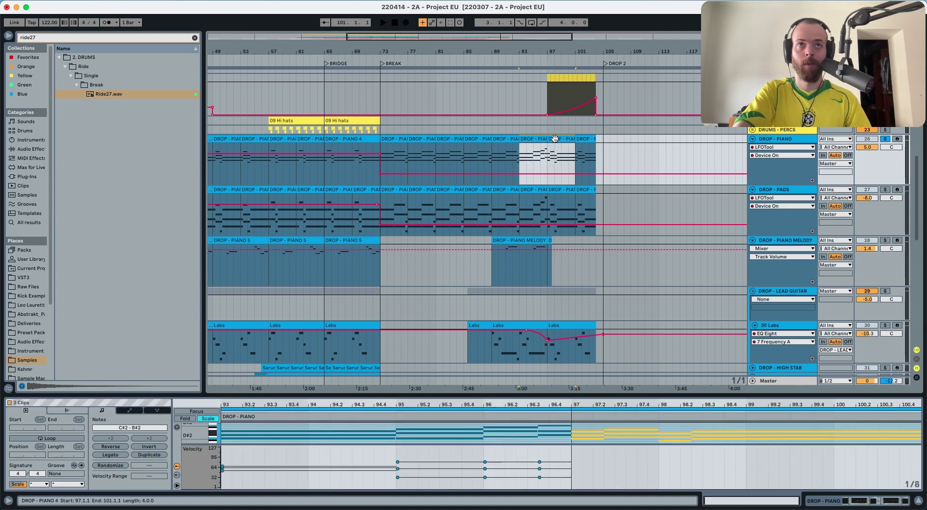
{"action": "left_click", "coordinate": [555, 139]}
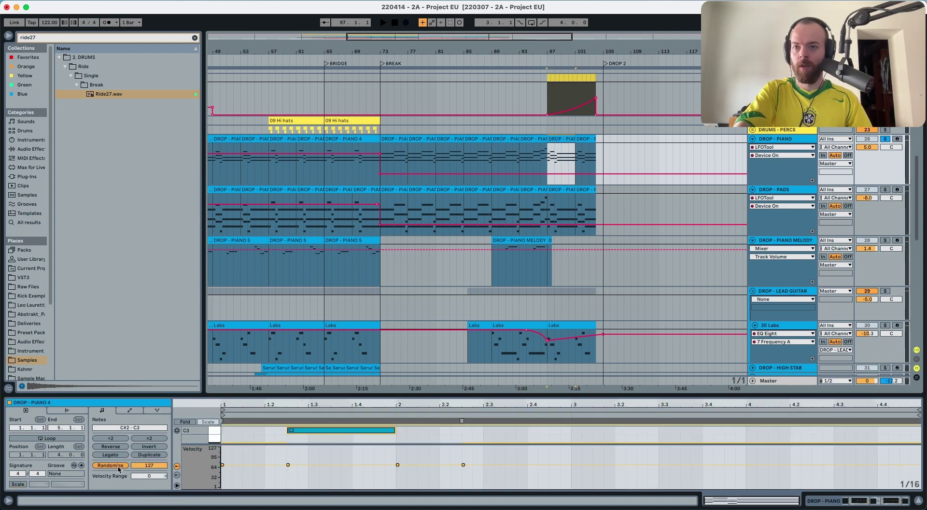
- Randomize the note velocities of the bar 97 piano clip by 26, and replay the transition from bar 93 soloed and with all tracks
{"action": "left_click_drag", "start_coordinate": [132, 466], "coordinate": [131, 482]}
{"action": "key", "text": "space"}
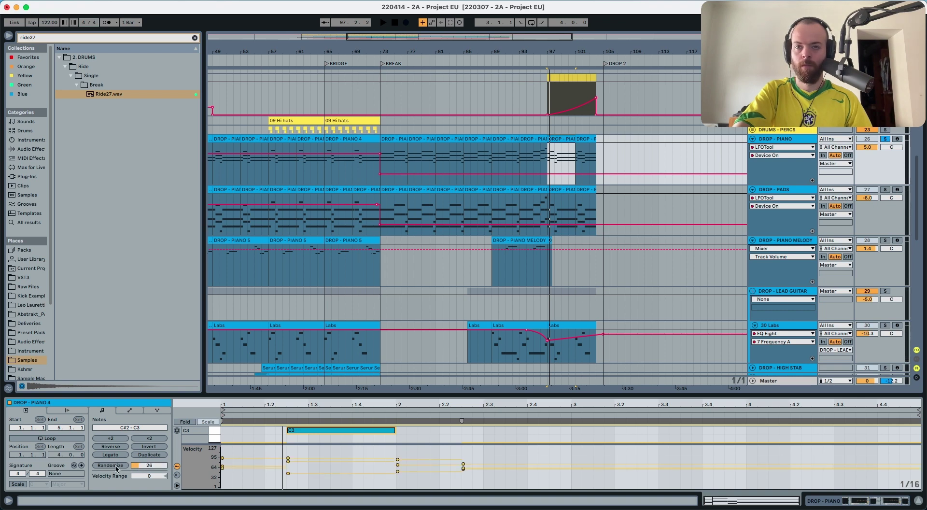
{"action": "key", "text": "space"}
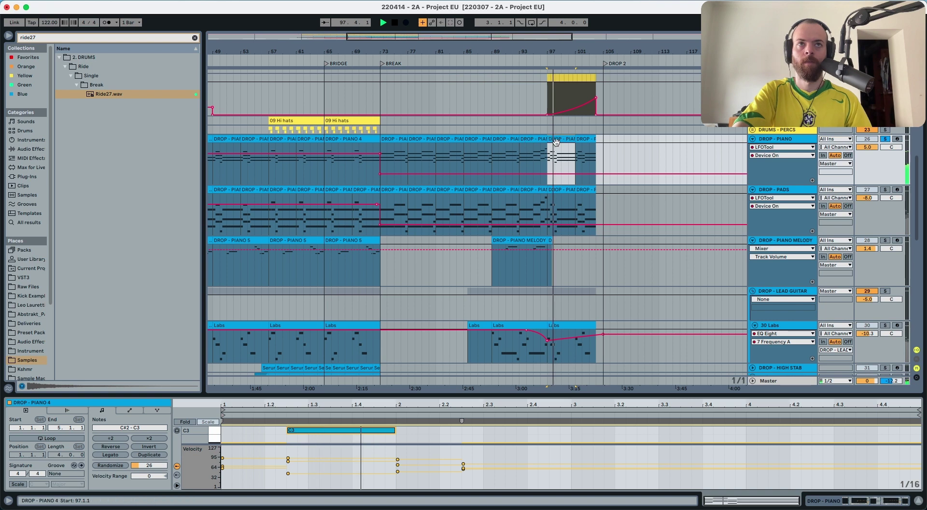
{"action": "left_click", "coordinate": [540, 139]}
{"action": "key", "text": "space"}
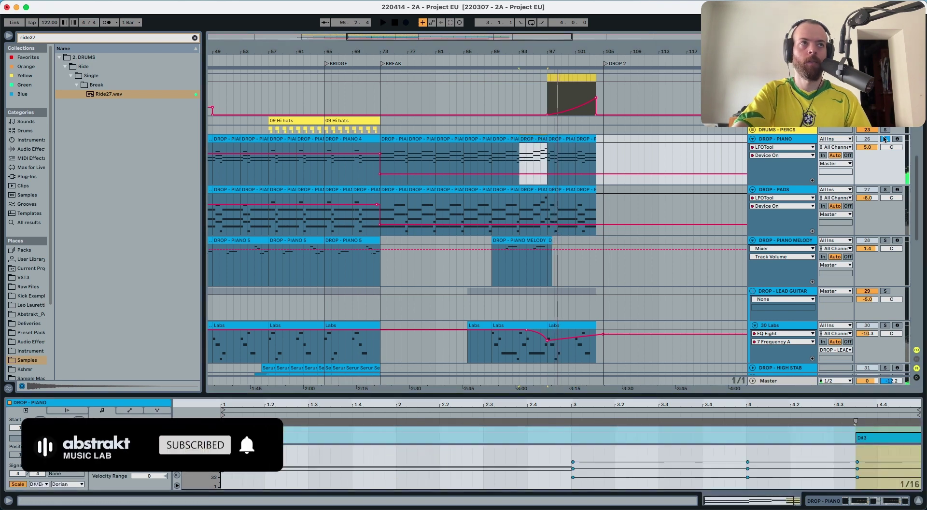
{"action": "key", "text": "space"}
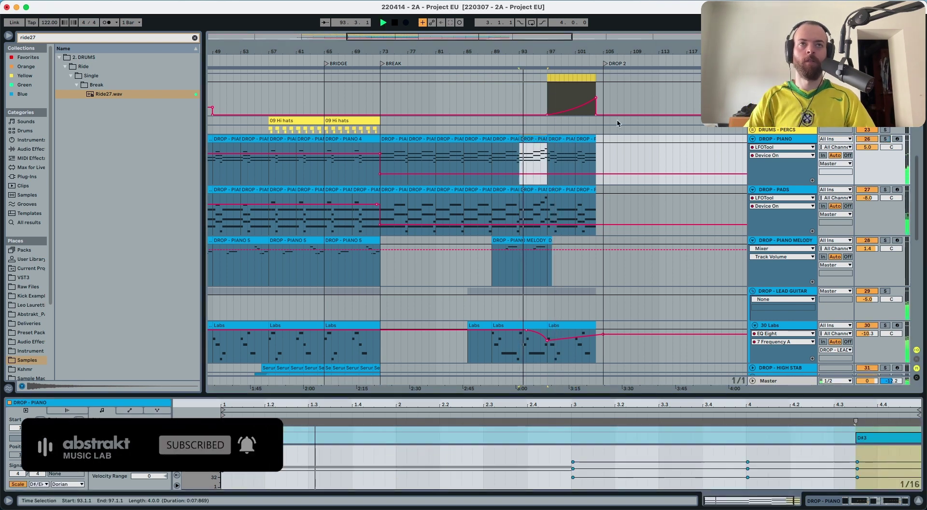
- Try lowering the velocities of the short middle notes in the bar 97 piano clip, undo the change and replay from bar 93
{"action": "left_click", "coordinate": [562, 139]}
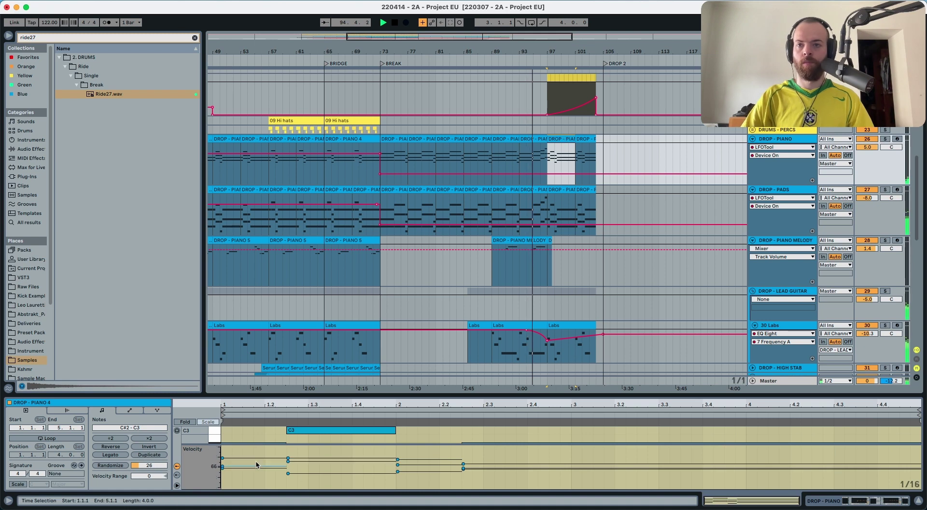
{"action": "left_click_drag", "start_coordinate": [241, 454], "coordinate": [397, 471]}
{"action": "left_click_drag", "start_coordinate": [297, 454], "coordinate": [512, 457]}
{"action": "left_click", "coordinate": [539, 153]}
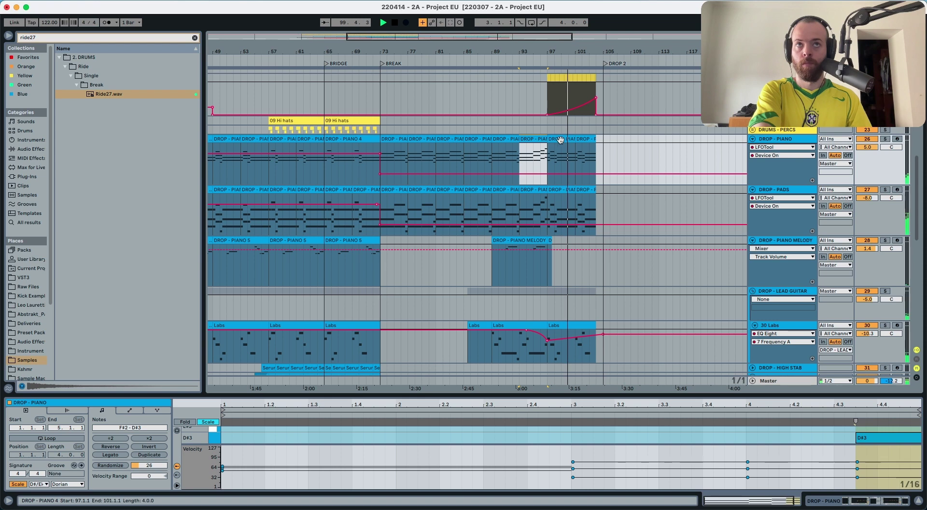
{"action": "left_click", "coordinate": [560, 140]}
{"action": "key", "text": "super+z"}
{"action": "key", "text": "super+z"}
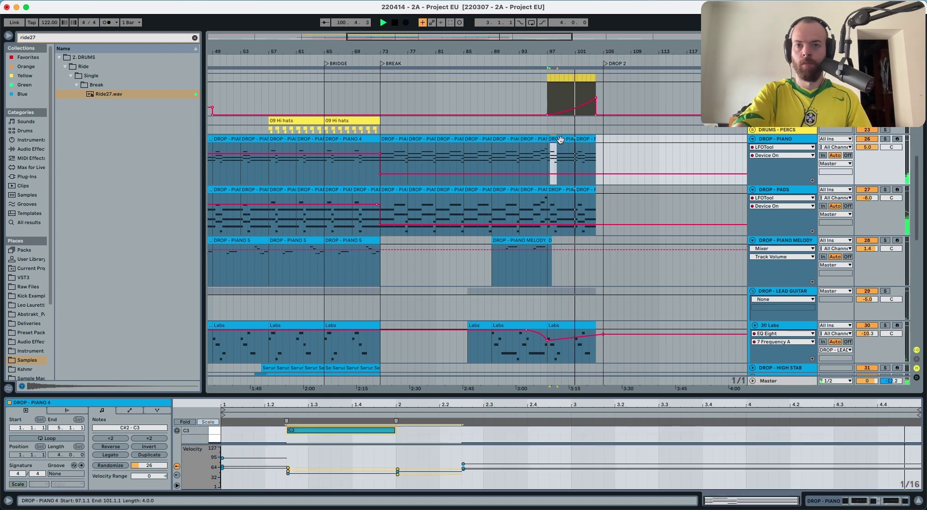
{"action": "left_click", "coordinate": [538, 140]}
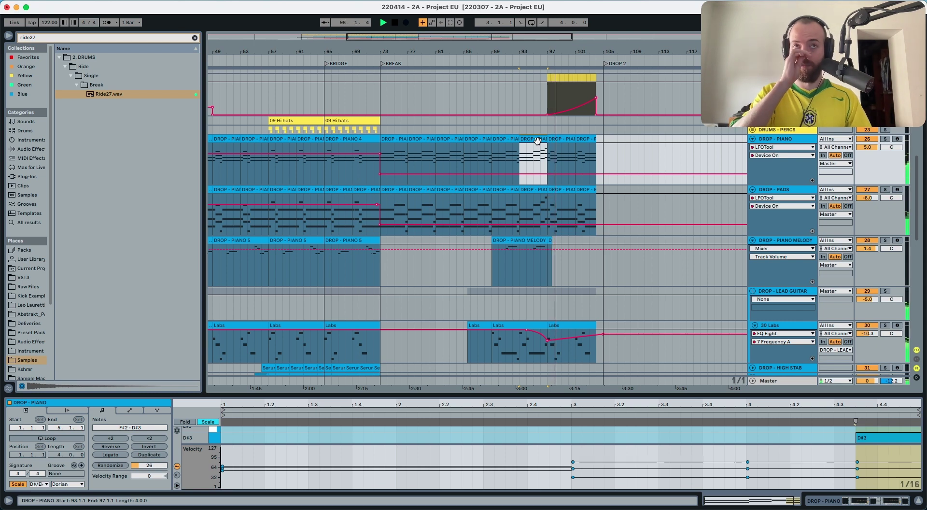
- Duplicate the bar 97 DROP - PIANO clip to bar 101, hide the automation lanes and clear the piano track from bar 104 to 105
{"action": "left_click", "coordinate": [559, 141]}
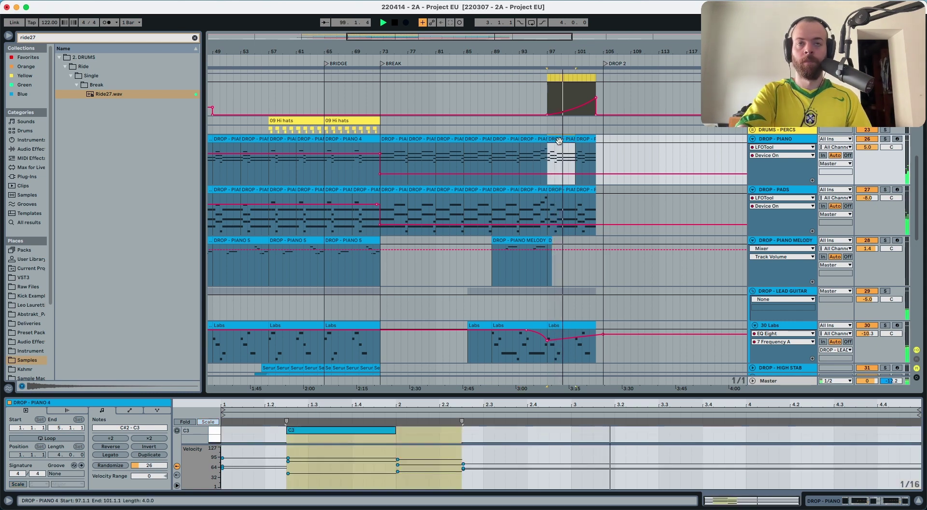
{"action": "key", "text": "super+d"}
{"action": "key", "text": "a"}
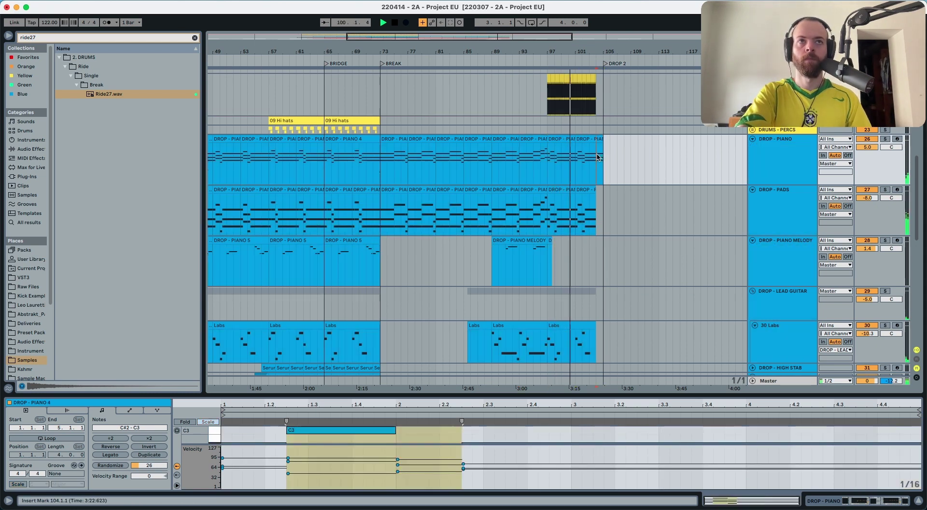
{"action": "left_click", "coordinate": [602, 157]}
{"action": "key", "text": "Delete"}
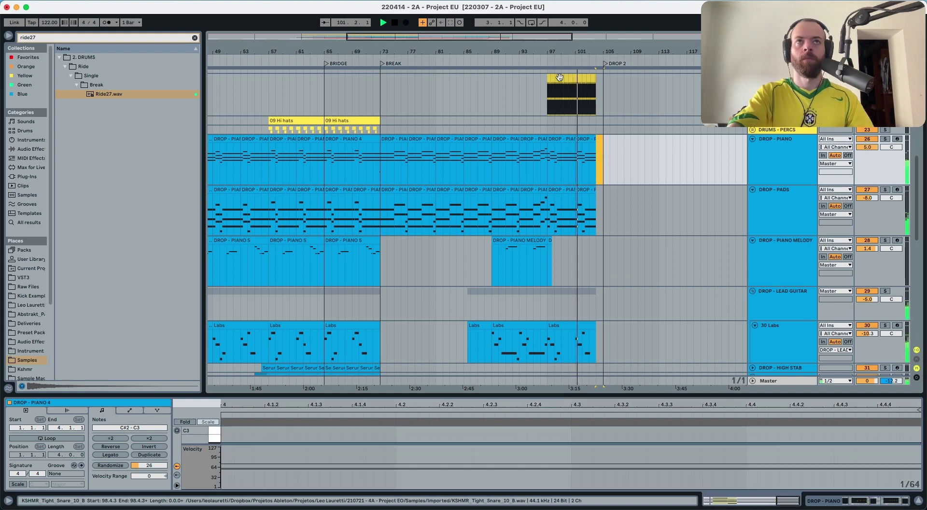
- Copy an eight-bar section of the VOX - AMBIENCES group to bar 97 so the ambiences extend to Drop 2
{"action": "left_click_drag", "start_coordinate": [549, 52], "coordinate": [549, 36]}
{"action": "scroll", "coordinate": [520, 188], "scroll_direction": "down", "scroll_amount": 10}
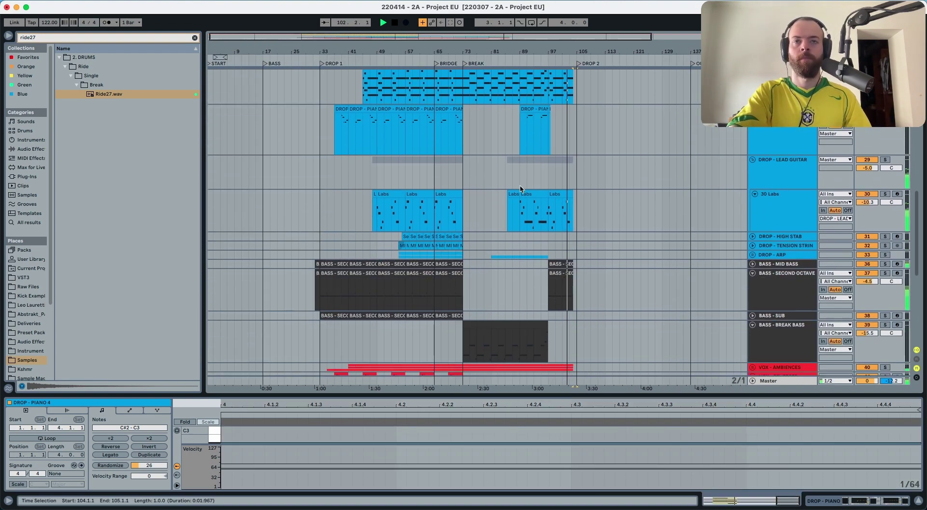
{"action": "scroll", "coordinate": [520, 188], "scroll_direction": "up", "scroll_amount": 4}
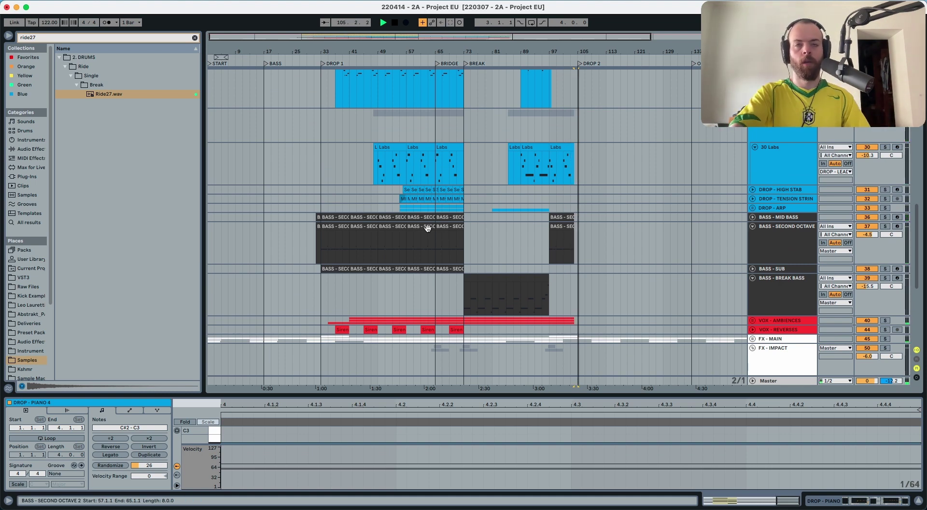
{"action": "left_click", "coordinate": [414, 266]}
{"action": "scroll", "coordinate": [416, 265], "scroll_direction": "down", "scroll_amount": 2}
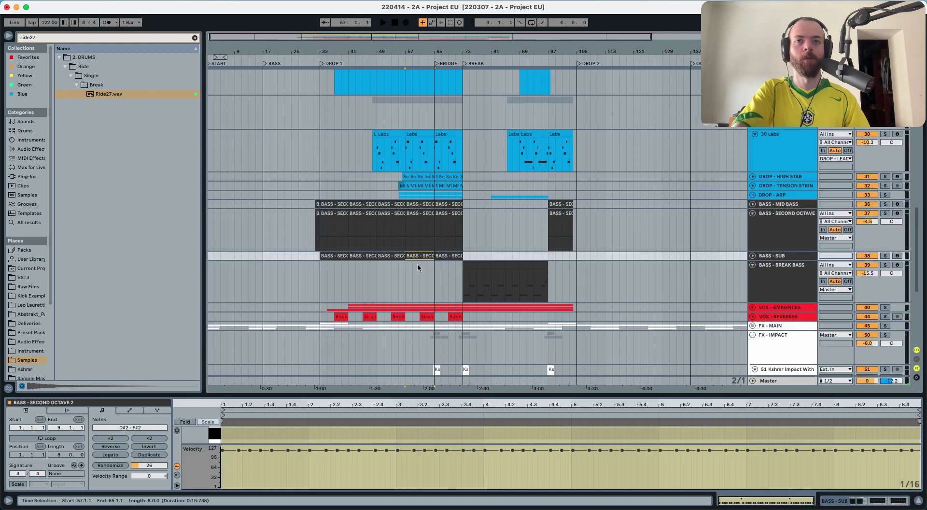
{"action": "left_click", "coordinate": [430, 283]}
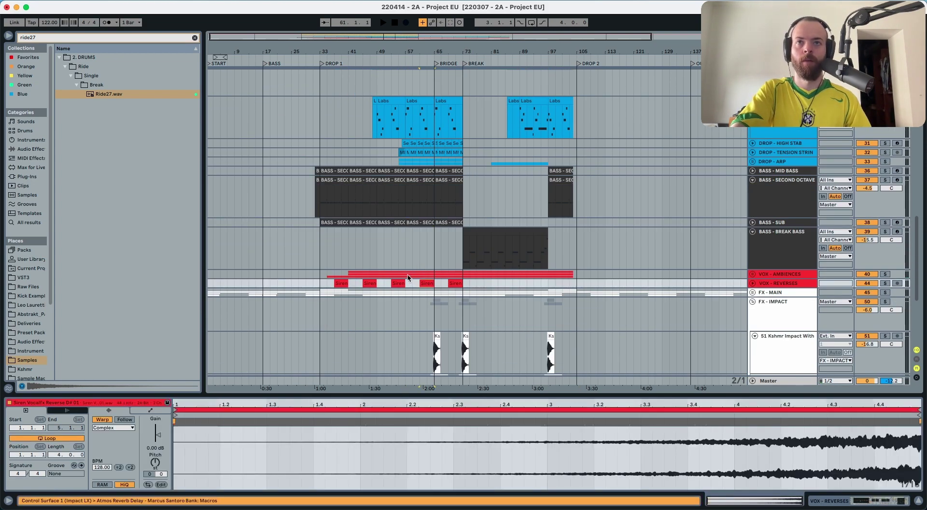
{"action": "left_click_drag", "start_coordinate": [408, 277], "coordinate": [429, 278]}
{"action": "left_click", "coordinate": [547, 275]}
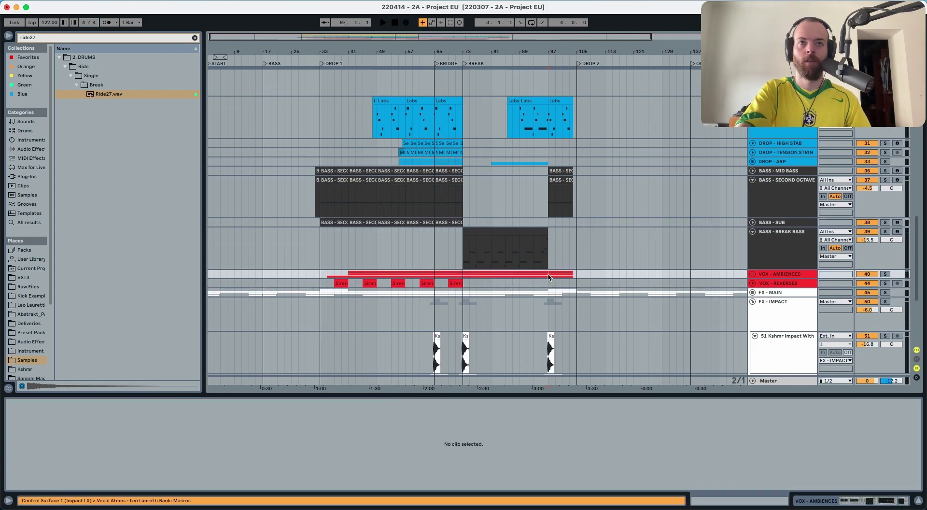
{"action": "key", "text": "super+v"}
- Place copies of the Siren Vocalfx Reverse clip on VOX - REVERSES at bars 101, 93, 85 and 77, and play the break
{"action": "left_click", "coordinate": [568, 282]}
{"action": "left_click", "coordinate": [526, 285]}
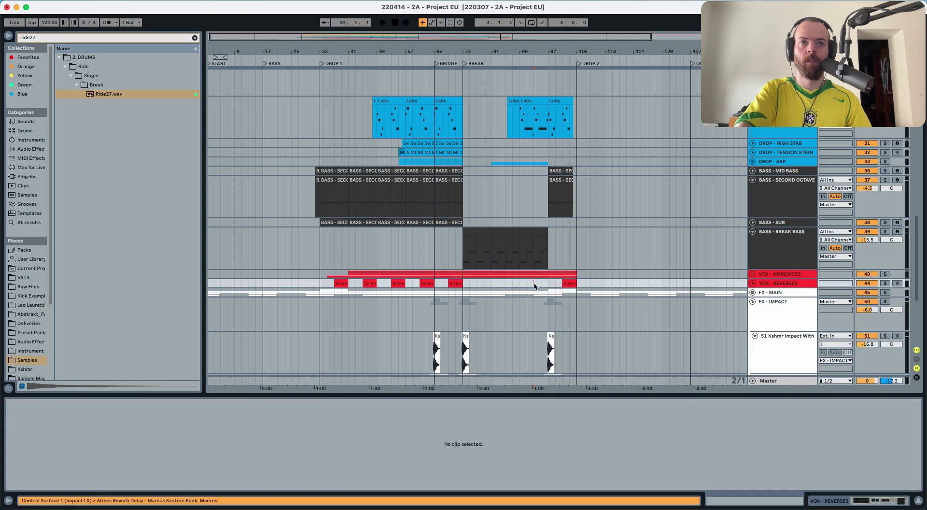
{"action": "key", "text": "super+v"}
{"action": "left_click", "coordinate": [506, 283]}
{"action": "key", "text": "super+v"}
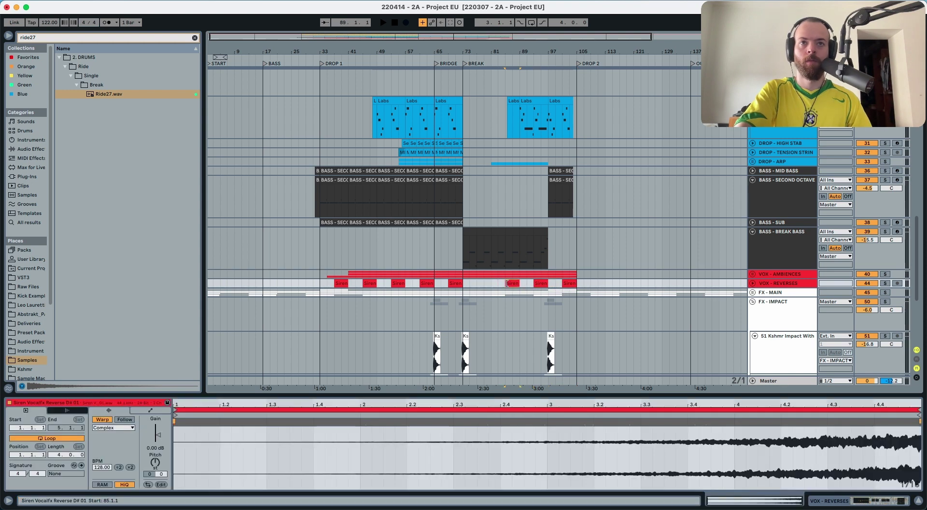
{"action": "key", "text": "space"}
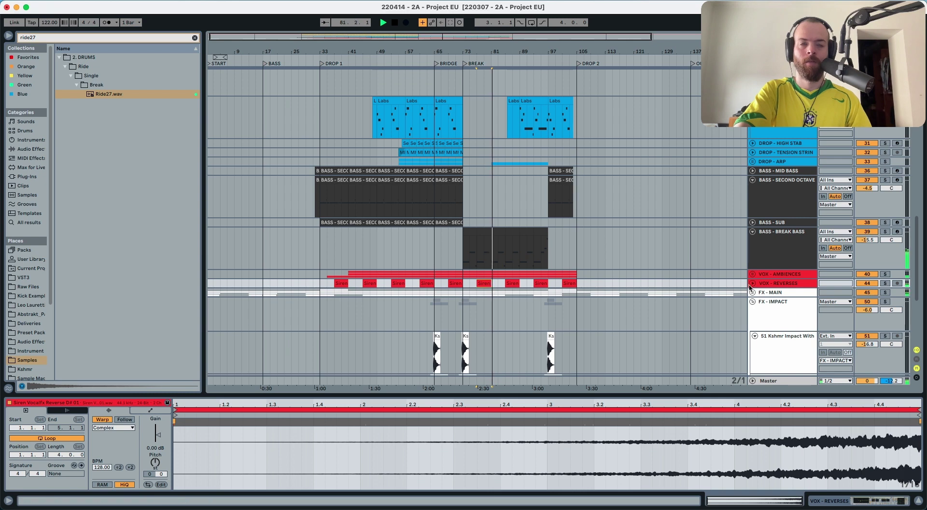
- Set the gain of the VEDM Uplifter clip at bar 97 to 1.88 dB on the riser track
{"action": "scroll", "coordinate": [558, 238], "scroll_direction": "up", "scroll_amount": 4}
{"action": "scroll", "coordinate": [558, 237], "scroll_direction": "down", "scroll_amount": 8}
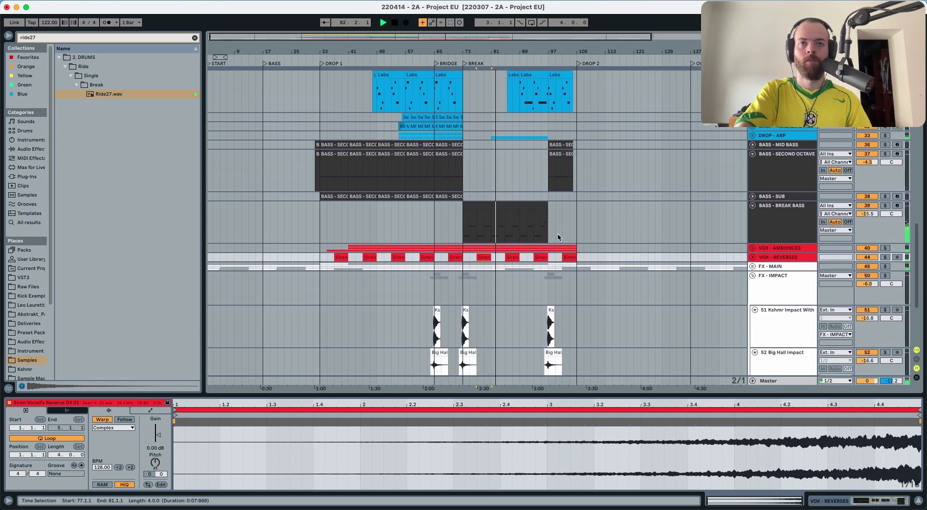
{"action": "scroll", "coordinate": [560, 237], "scroll_direction": "up", "scroll_amount": 3}
{"action": "scroll", "coordinate": [570, 237], "scroll_direction": "down", "scroll_amount": 5}
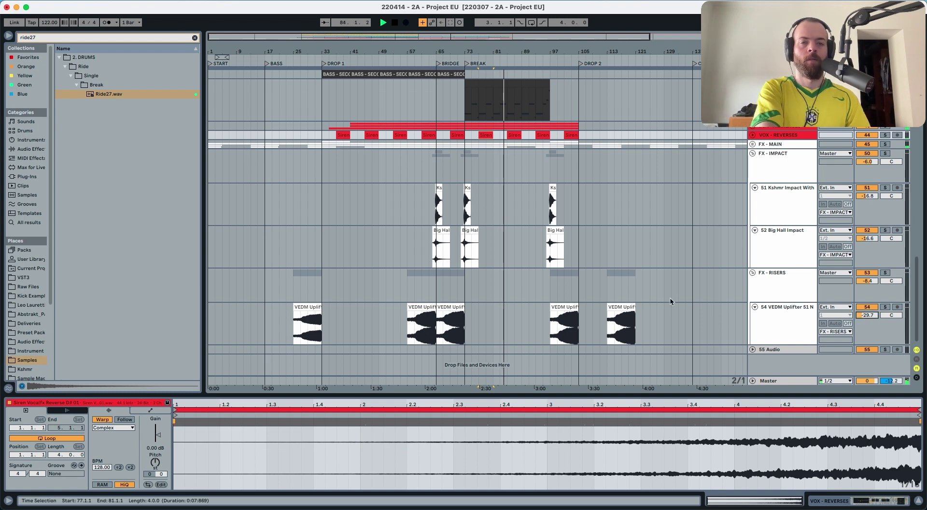
{"action": "left_click", "coordinate": [559, 309]}
{"action": "left_click_drag", "start_coordinate": [152, 439], "coordinate": [157, 436]}
{"action": "left_click", "coordinate": [773, 311]}
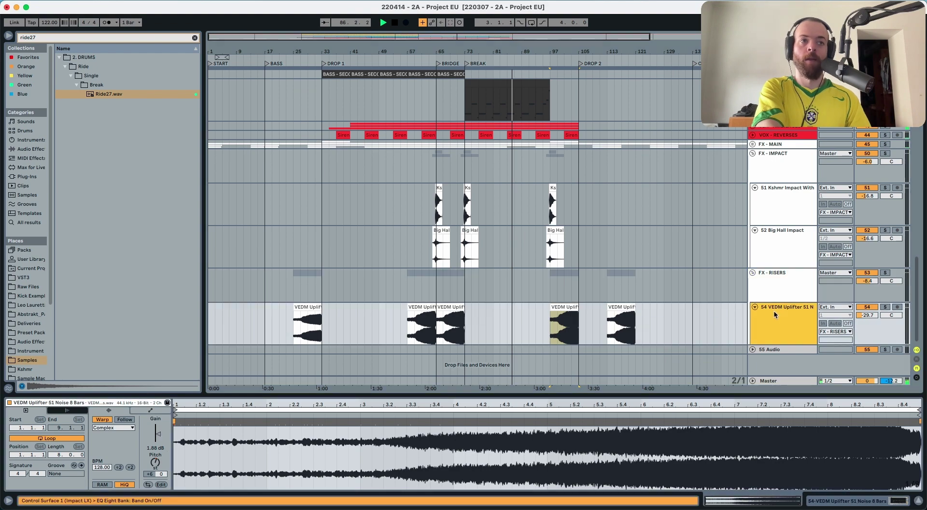
- Try deleting the two acoustic drum fill clips between bars 103 and 107, and undo the deletion
{"action": "scroll", "coordinate": [774, 310], "scroll_direction": "up", "scroll_amount": 10}
{"action": "scroll", "coordinate": [763, 305], "scroll_direction": "up", "scroll_amount": 10}
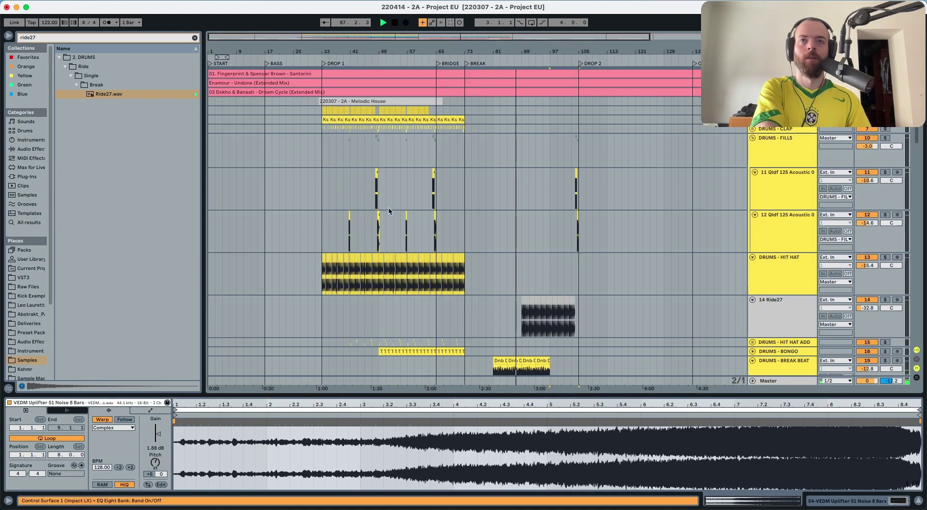
{"action": "left_click", "coordinate": [404, 178]}
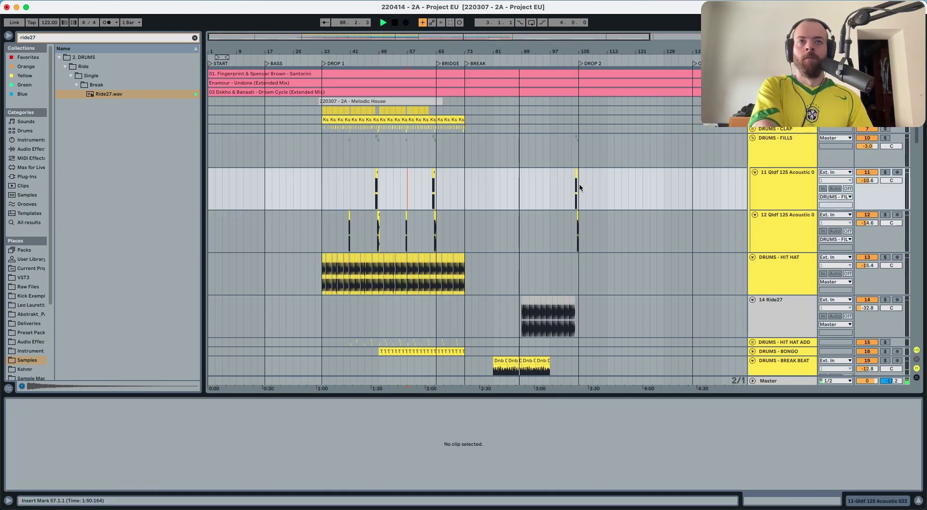
{"action": "left_click_drag", "start_coordinate": [573, 185], "coordinate": [583, 236]}
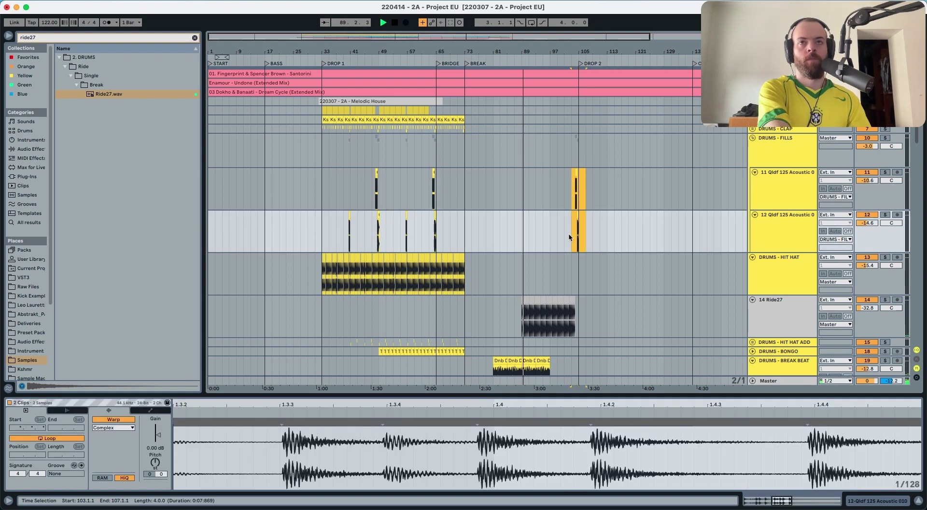
{"action": "key", "text": "Delete"}
{"action": "key", "text": "super+z"}
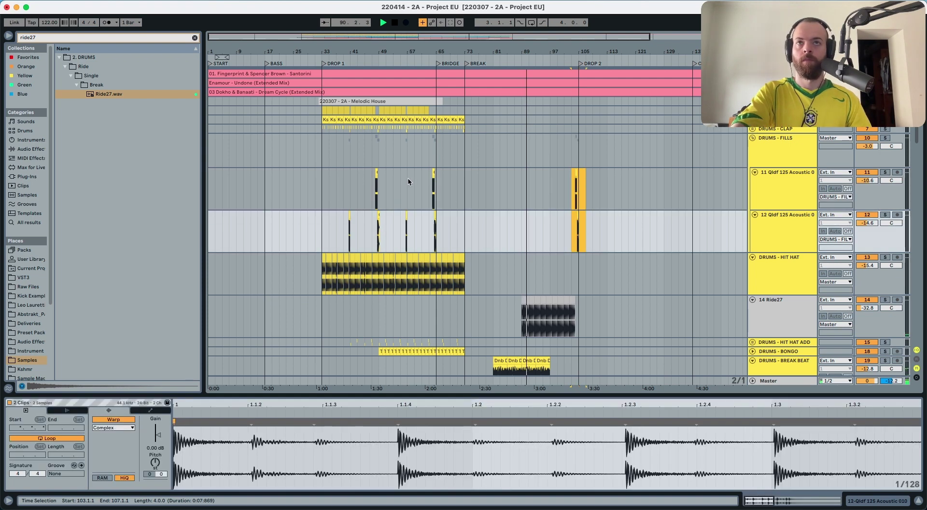
{"action": "left_click", "coordinate": [379, 112]}
{"action": "scroll", "coordinate": [397, 218], "scroll_direction": "down", "scroll_amount": 8}
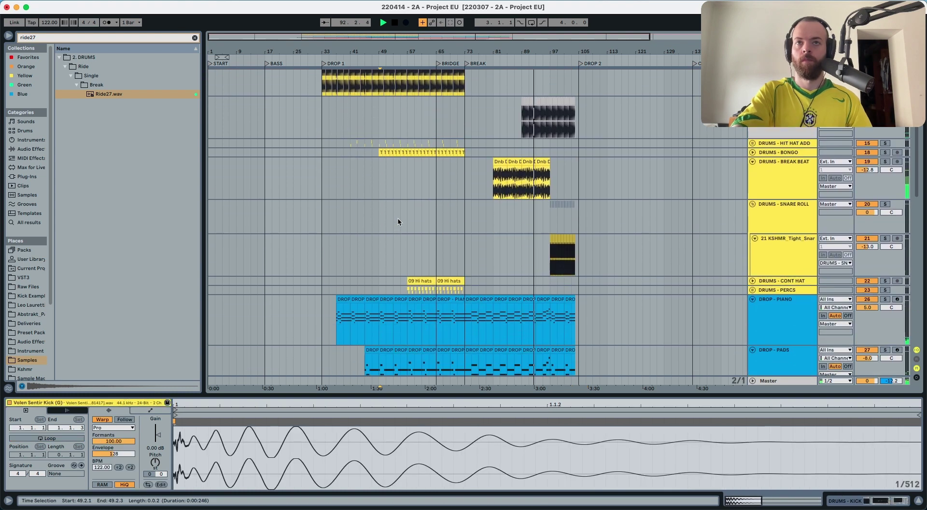
{"action": "scroll", "coordinate": [397, 219], "scroll_direction": "down", "scroll_amount": 1}
{"action": "left_click", "coordinate": [407, 158], "text": "shift"}
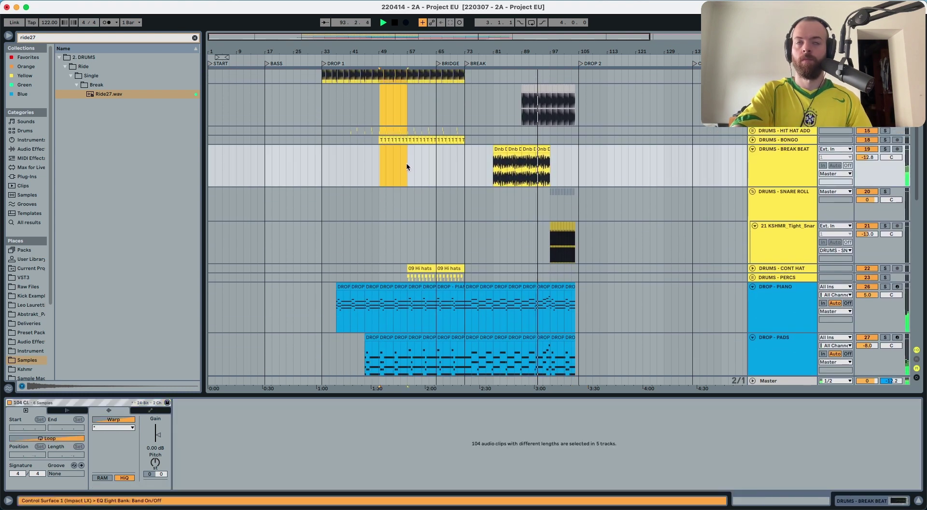
{"action": "scroll", "coordinate": [406, 164], "scroll_direction": "up", "scroll_amount": 8}
{"action": "scroll", "coordinate": [407, 167], "scroll_direction": "down", "scroll_amount": 15}
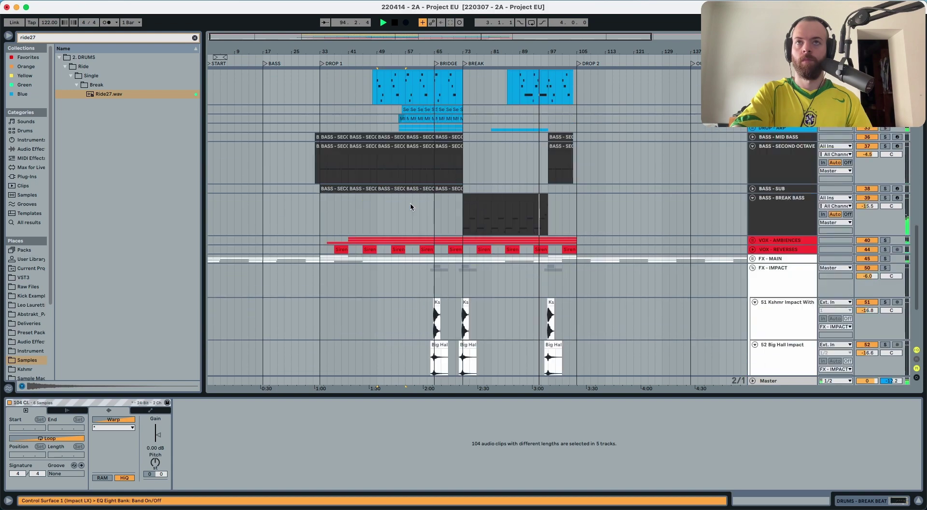
{"action": "left_click", "coordinate": [405, 235], "text": "shift"}
{"action": "scroll", "coordinate": [415, 236], "scroll_direction": "up", "scroll_amount": 8}
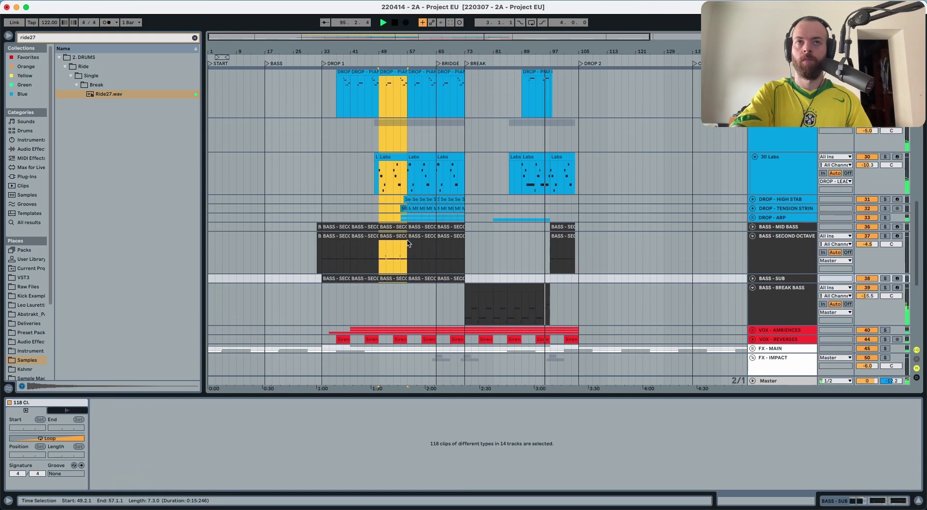
{"action": "scroll", "coordinate": [429, 232], "scroll_direction": "up", "scroll_amount": 12}
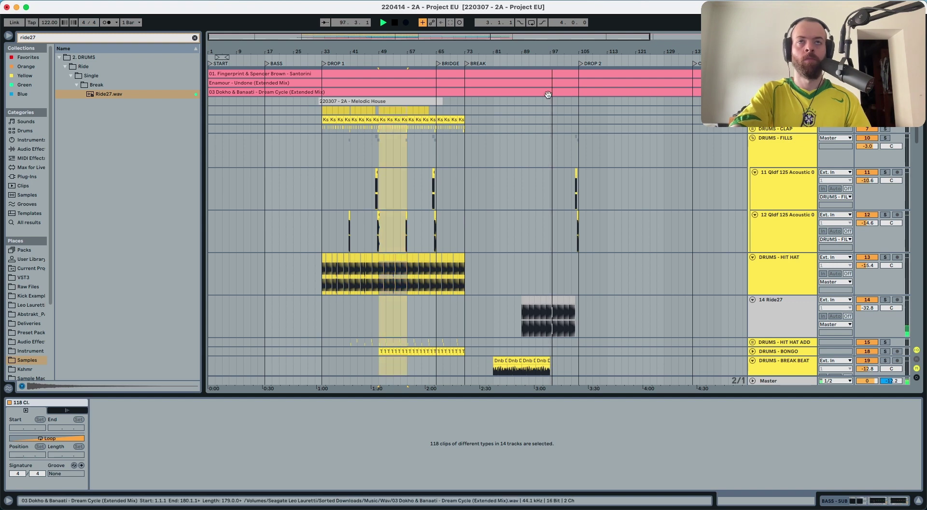
{"action": "left_click", "coordinate": [395, 127]}
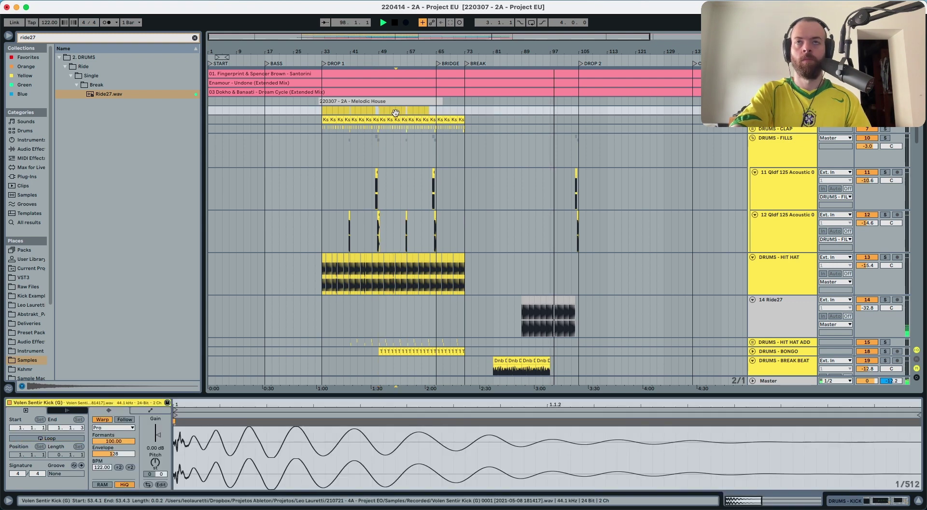
- Copy the Drop 1 section from bar 49 to 57, across DRUMS - KICK through FX - MAIN, to Drop 2 at bar 105
{"action": "left_click", "coordinate": [379, 131]}
{"action": "scroll", "coordinate": [381, 135], "scroll_direction": "down", "scroll_amount": 6}
{"action": "scroll", "coordinate": [394, 149], "scroll_direction": "up", "scroll_amount": 8}
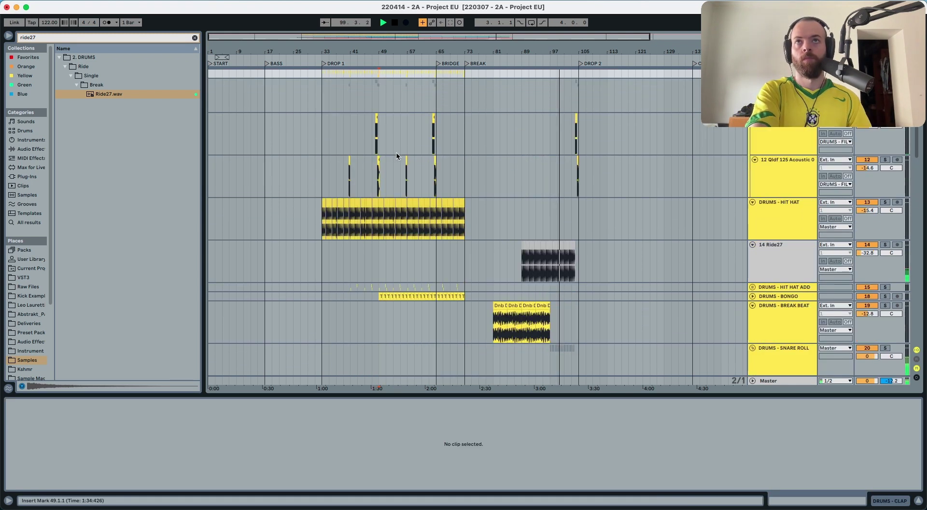
{"action": "scroll", "coordinate": [397, 154], "scroll_direction": "down", "scroll_amount": 3}
{"action": "scroll", "coordinate": [397, 153], "scroll_direction": "down", "scroll_amount": 15}
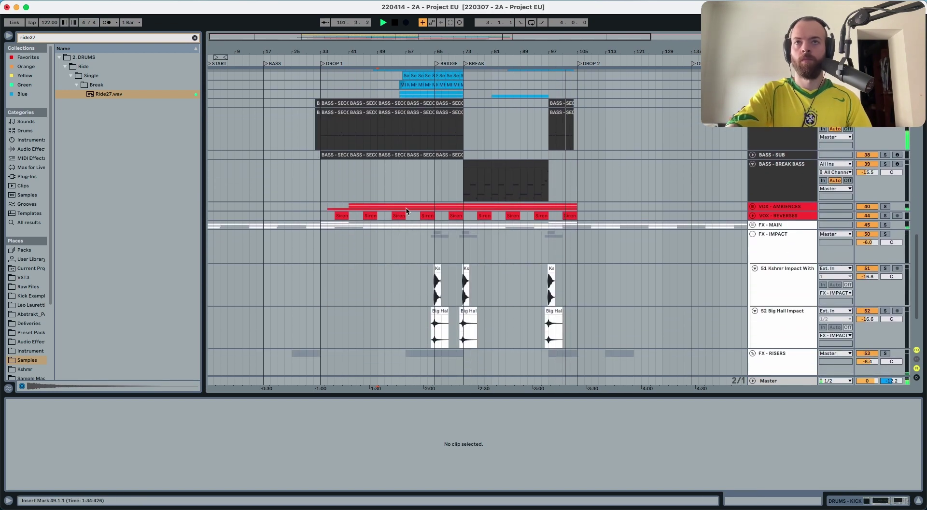
{"action": "left_click", "coordinate": [404, 213], "text": "shift"}
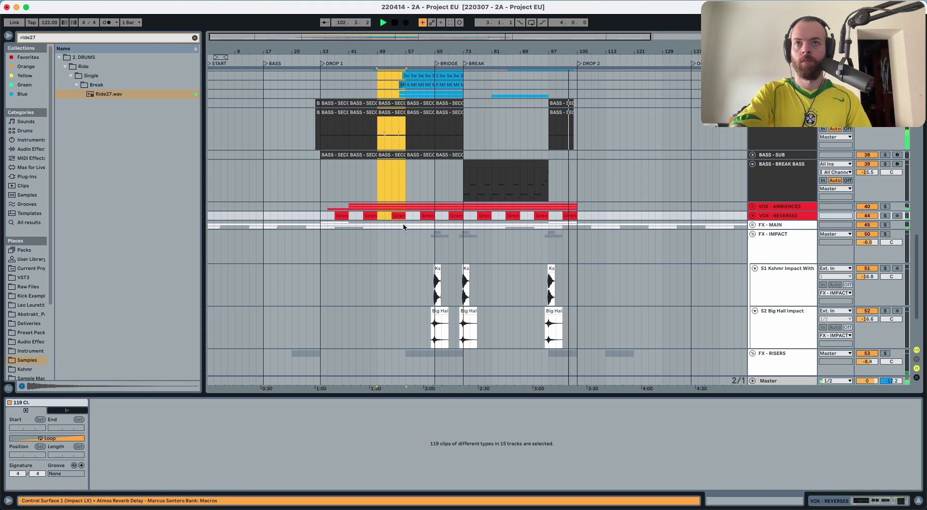
{"action": "left_click", "coordinate": [405, 226], "text": "shift"}
{"action": "scroll", "coordinate": [495, 227], "scroll_direction": "up", "scroll_amount": 15}
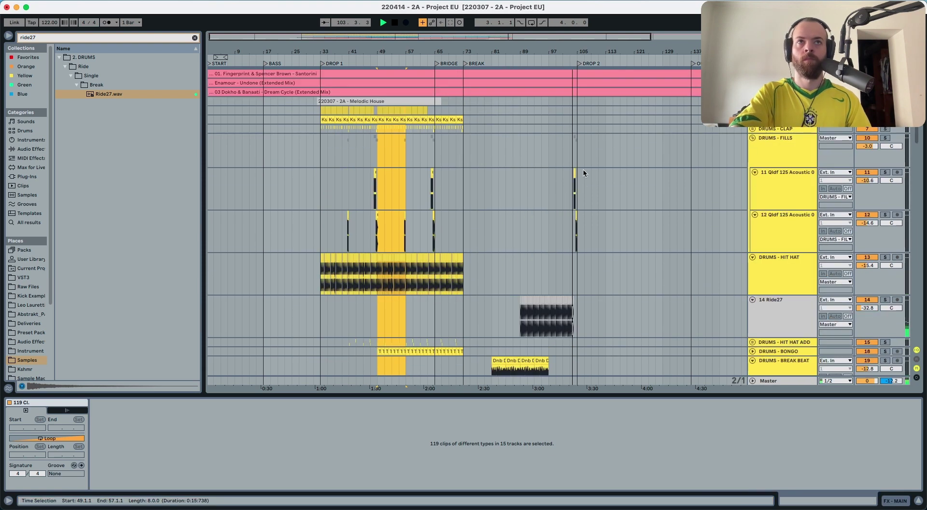
{"action": "left_click", "coordinate": [577, 111]}
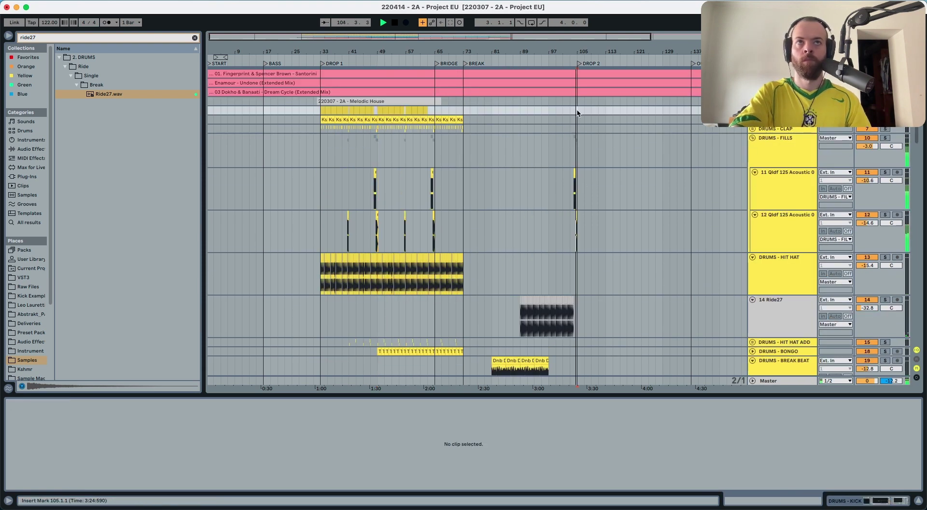
{"action": "key", "text": "ctrl+v"}
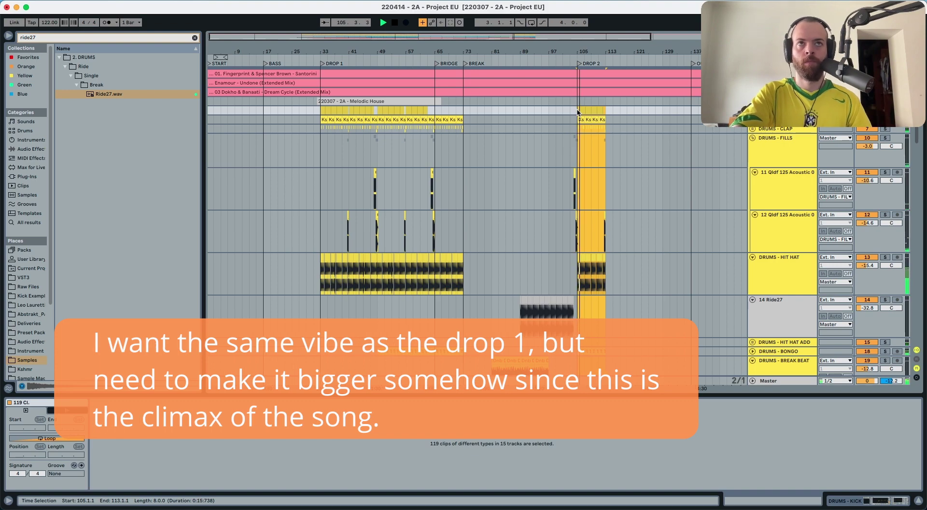
- Stop playback and paste a Volen Sentir Kick clip at 105.1.1 on the DRUMS - KICK track
{"action": "left_click_drag", "start_coordinate": [580, 48], "coordinate": [553, 120]}
{"action": "left_click", "coordinate": [559, 153]}
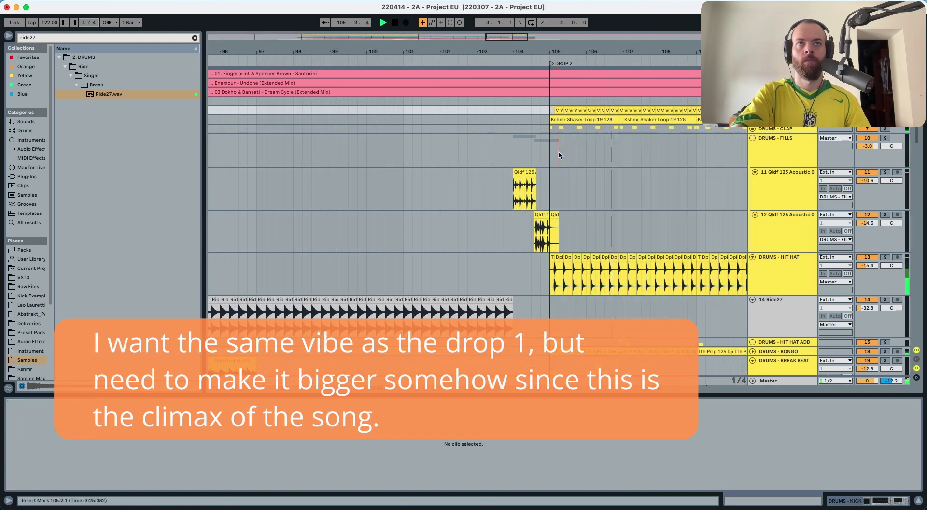
{"action": "left_click", "coordinate": [556, 111]}
{"action": "key", "text": "space"}
{"action": "left_click", "coordinate": [551, 111]}
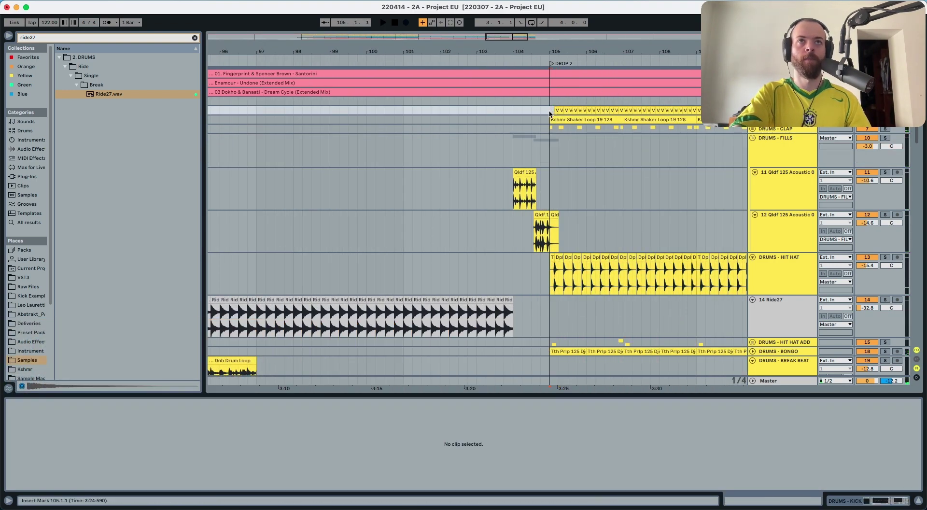
{"action": "key", "text": "super+v"}
{"action": "left_click_drag", "start_coordinate": [553, 51], "coordinate": [554, 14]}
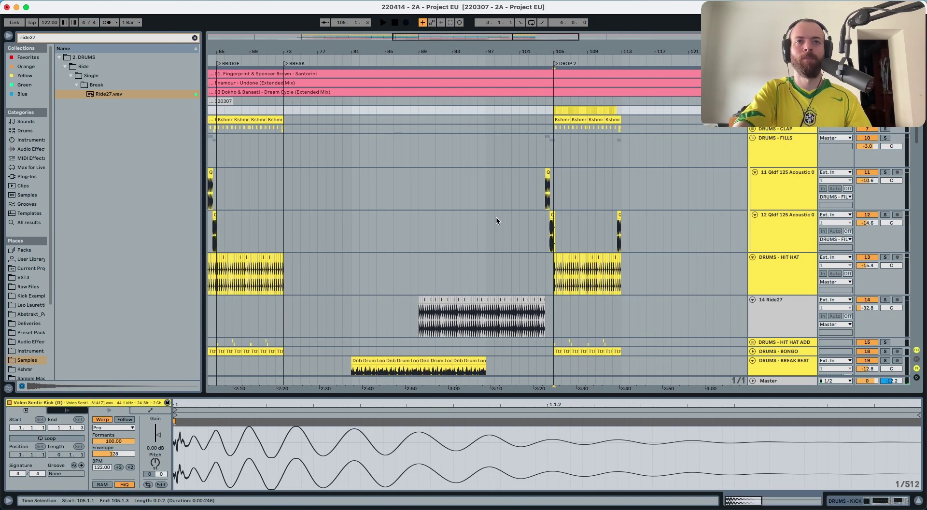
- Copy the Mh Tension String clips from bars 55 to 73 to bar 87, and clear the part from bar 104 to 105
{"action": "scroll", "coordinate": [496, 219], "scroll_direction": "down", "scroll_amount": 15}
{"action": "scroll", "coordinate": [495, 227], "scroll_direction": "left", "scroll_amount": 8}
{"action": "scroll", "coordinate": [495, 227], "scroll_direction": "right", "scroll_amount": 6}
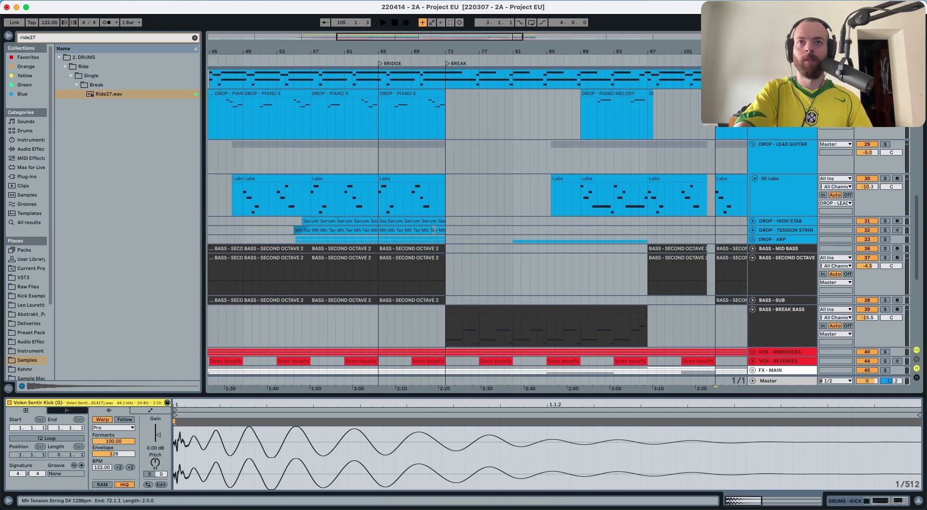
{"action": "left_click", "coordinate": [300, 230]}
{"action": "left_click", "coordinate": [300, 230], "text": "shift"}
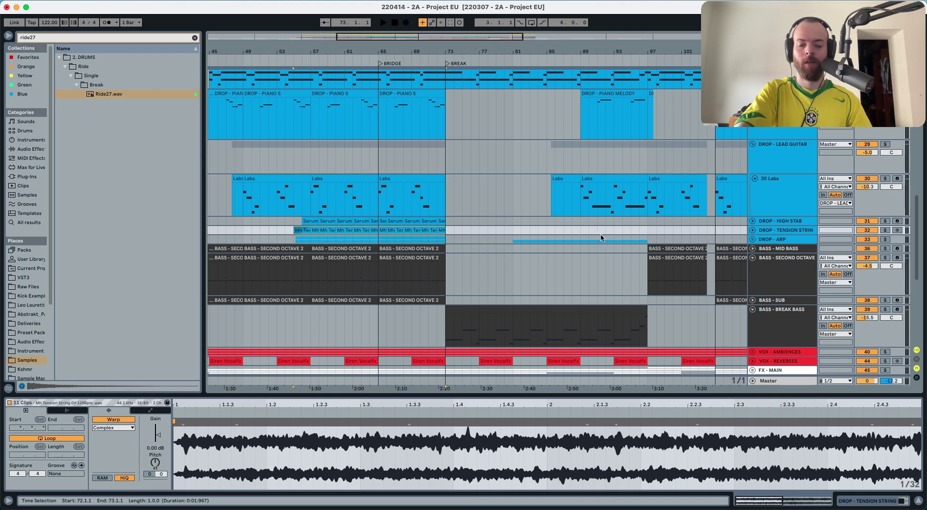
{"action": "left_click", "coordinate": [564, 233]}
{"action": "key", "text": "super+v"}
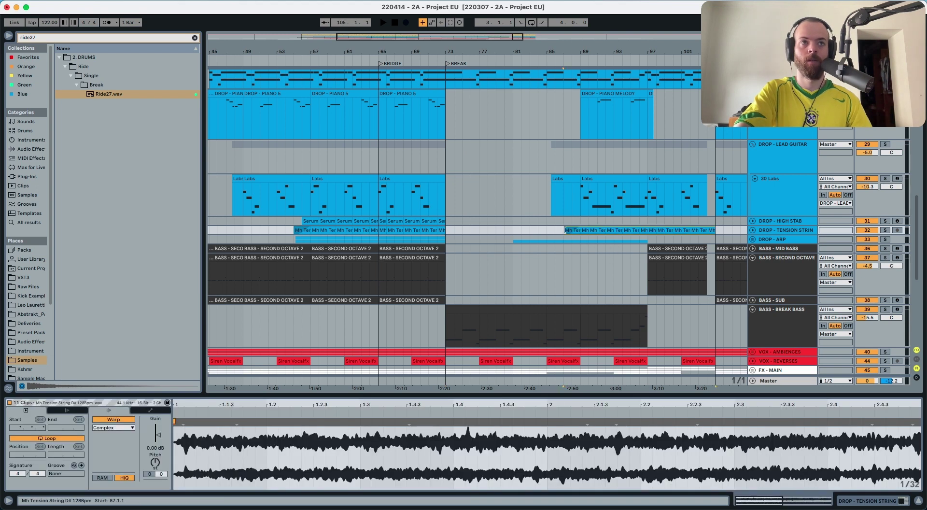
{"action": "scroll", "coordinate": [622, 231], "scroll_direction": "right", "scroll_amount": 6}
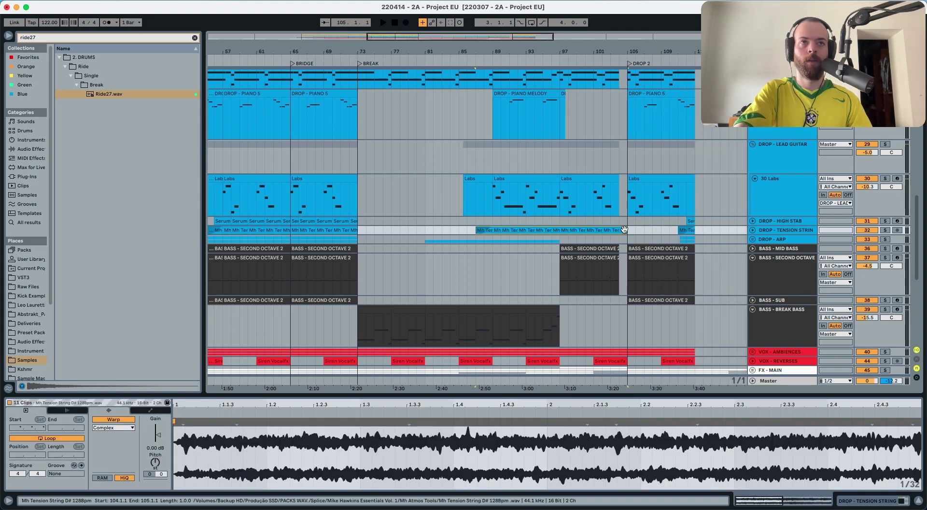
{"action": "left_click", "coordinate": [625, 230]}
{"action": "key", "text": "Delete"}
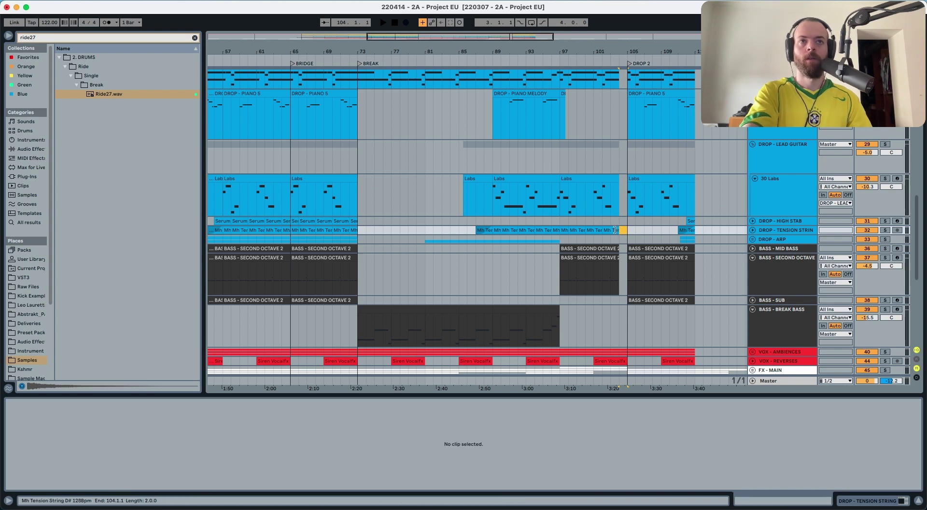
- Copy the Mh Tension String clips from bars 97 to 104 to the start of Drop 2 at bar 105
{"action": "left_click", "coordinate": [614, 231]}
{"action": "left_click", "coordinate": [564, 231], "text": "shift"}
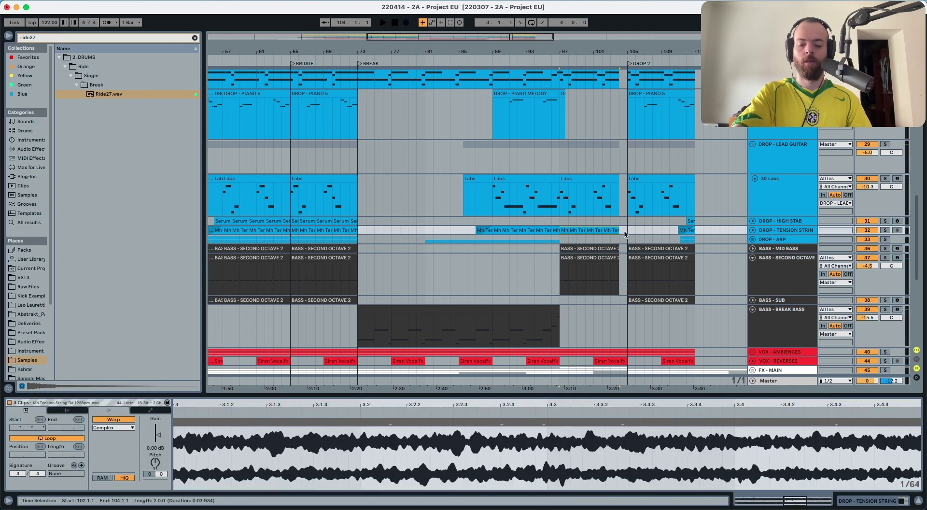
{"action": "key", "text": "ctrl+d"}
- Show the automation lanes and examine the 30 Labs track's EQ Eight devices and 7 Frequency A automation around Drop 2
{"action": "scroll", "coordinate": [782, 236], "scroll_direction": "up", "scroll_amount": 2}
{"action": "left_click", "coordinate": [782, 236]}
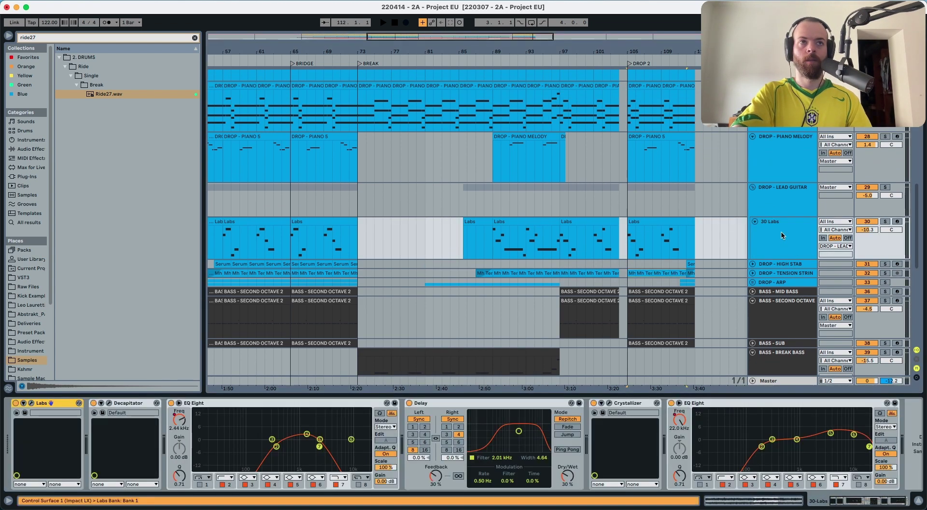
{"action": "left_click", "coordinate": [782, 207]}
{"action": "left_click", "coordinate": [781, 236]}
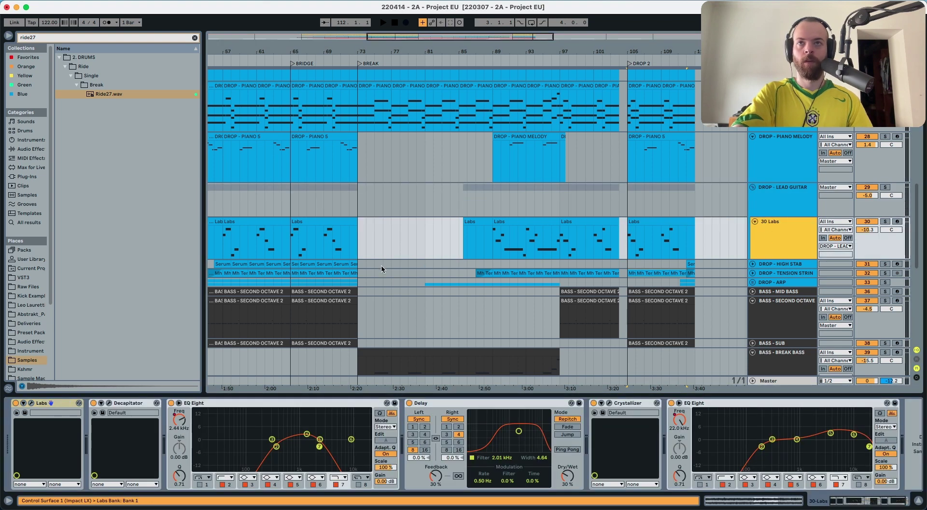
{"action": "left_click", "coordinate": [586, 229]}
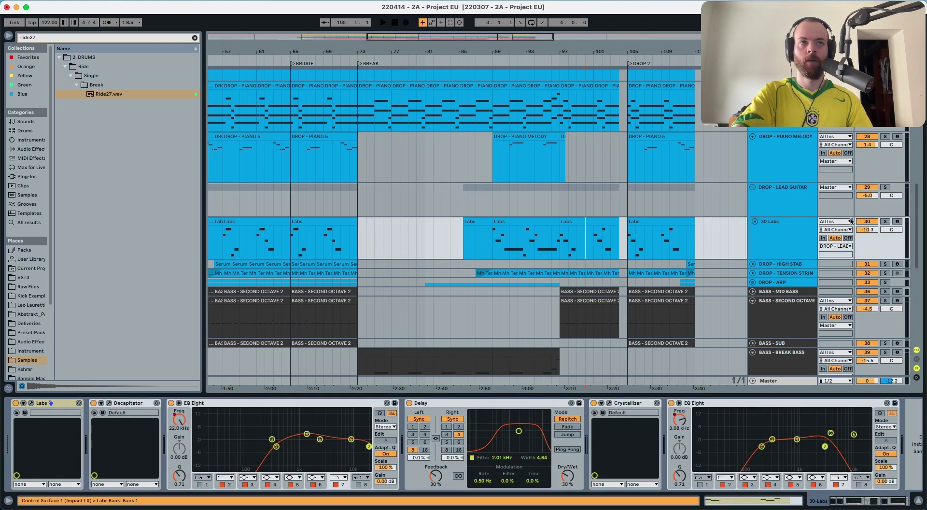
{"action": "left_click", "coordinate": [800, 236]}
{"action": "key", "text": "a"}
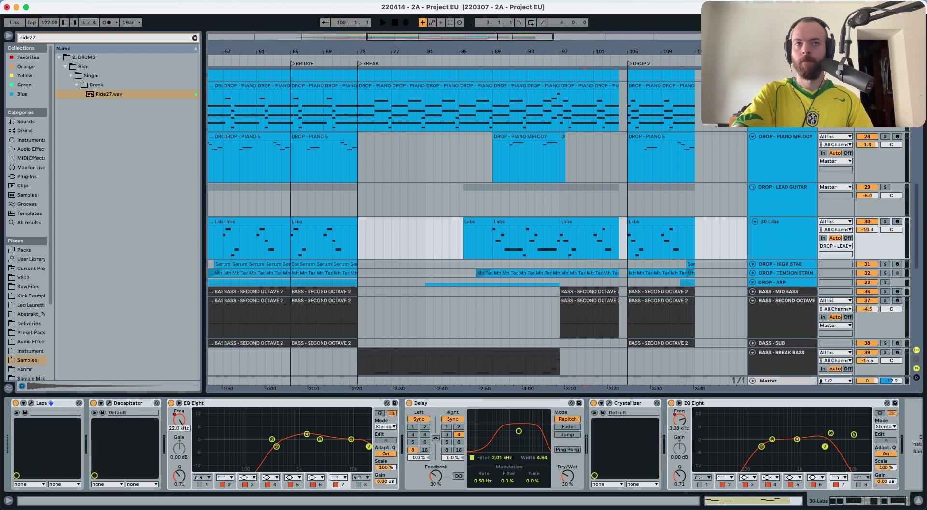
{"action": "left_click", "coordinate": [599, 252]}
{"action": "left_click_drag", "start_coordinate": [635, 237], "coordinate": [643, 244]}
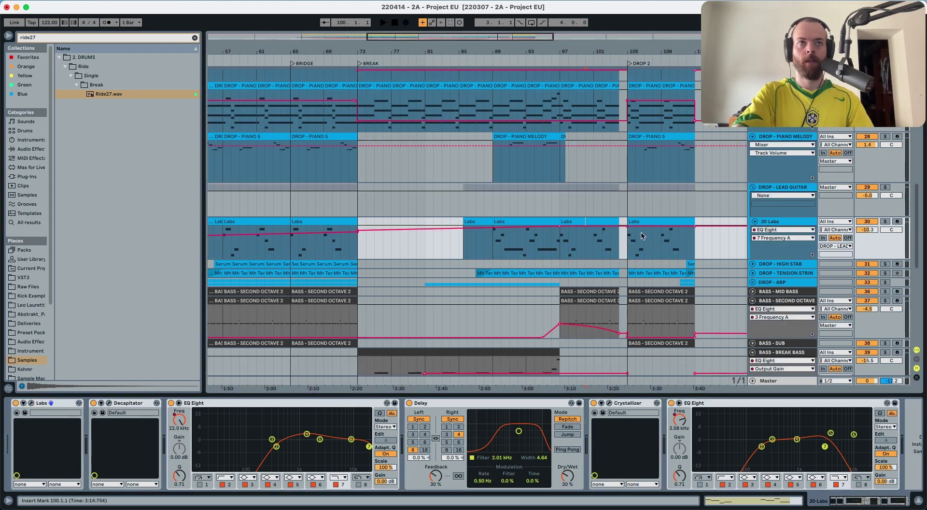
- Compare the DROP - PADS clips and the track's first EQ Eight settings at bar 49 and at Drop 2
{"action": "scroll", "coordinate": [643, 235], "scroll_direction": "up", "scroll_amount": 6}
{"action": "left_click", "coordinate": [779, 231]}
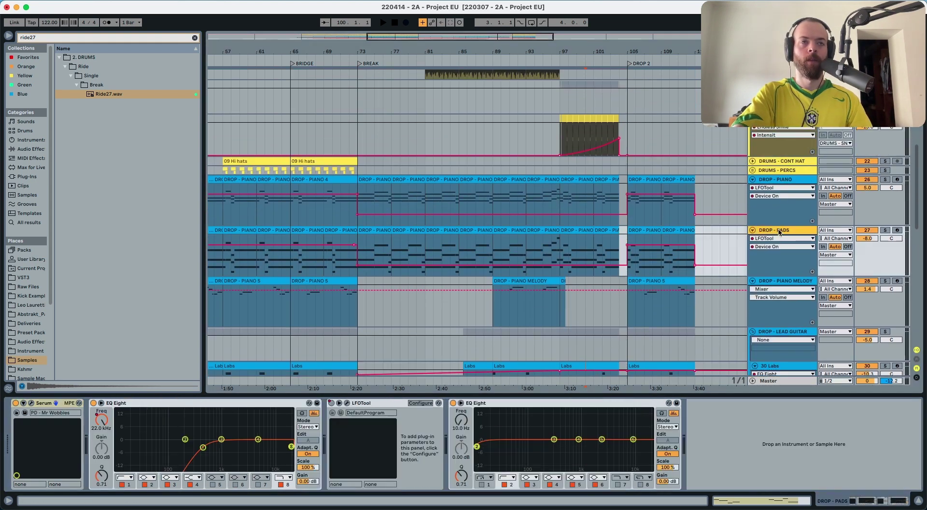
{"action": "left_click", "coordinate": [631, 230]}
{"action": "scroll", "coordinate": [338, 231], "scroll_direction": "left", "scroll_amount": 5}
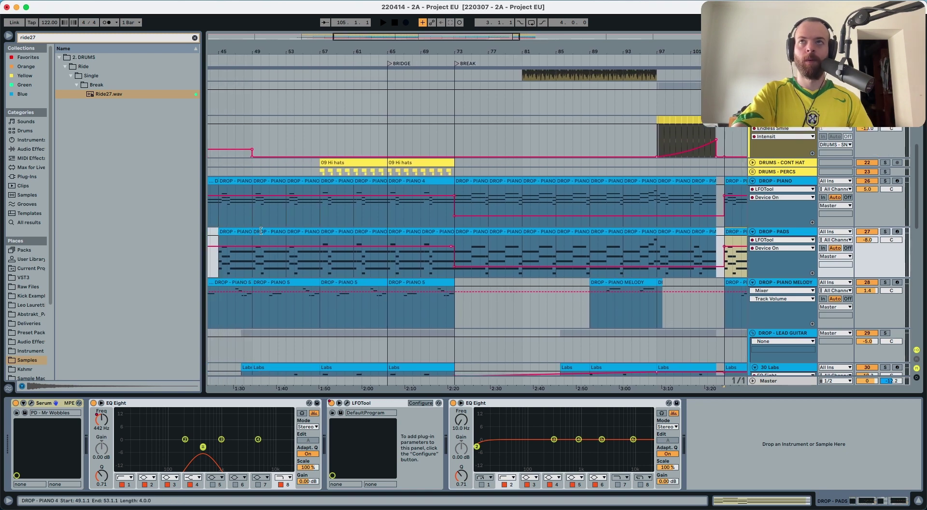
{"action": "left_click", "coordinate": [261, 231]}
{"action": "scroll", "coordinate": [606, 237], "scroll_direction": "right", "scroll_amount": 8}
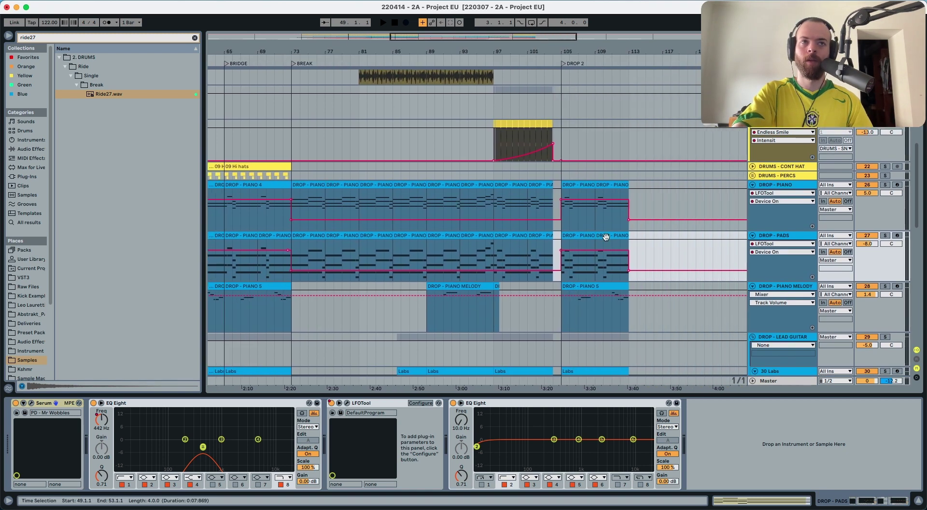
- Play Drop 2 from bar 105 and review the piano, pad, bass and impact tracks
{"action": "left_click", "coordinate": [572, 233]}
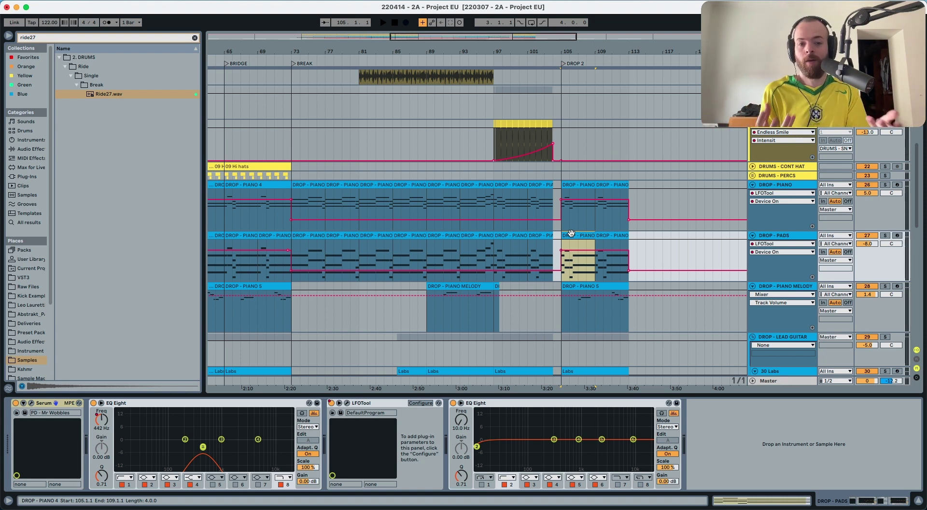
{"action": "key", "text": "space"}
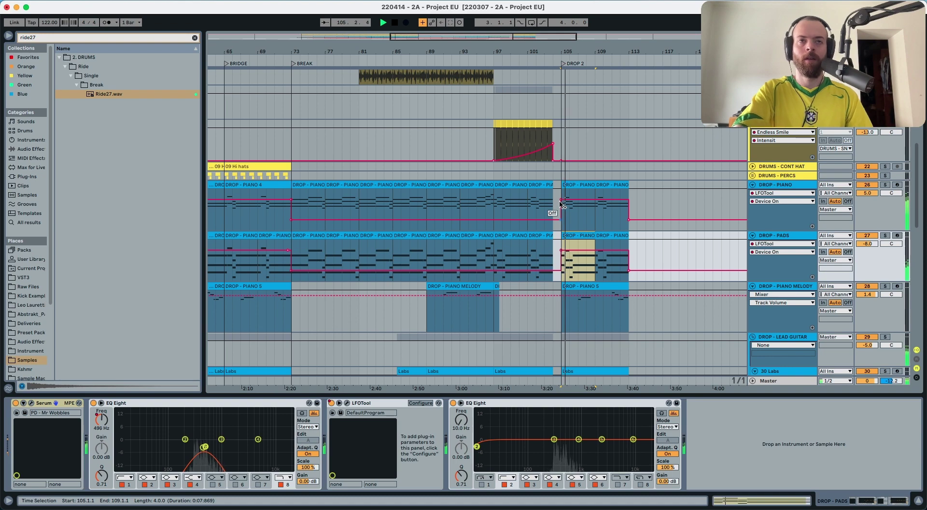
{"action": "scroll", "coordinate": [555, 184], "scroll_direction": "down", "scroll_amount": 8}
{"action": "scroll", "coordinate": [555, 165], "scroll_direction": "down", "scroll_amount": 10}
{"action": "scroll", "coordinate": [555, 163], "scroll_direction": "up", "scroll_amount": 6}
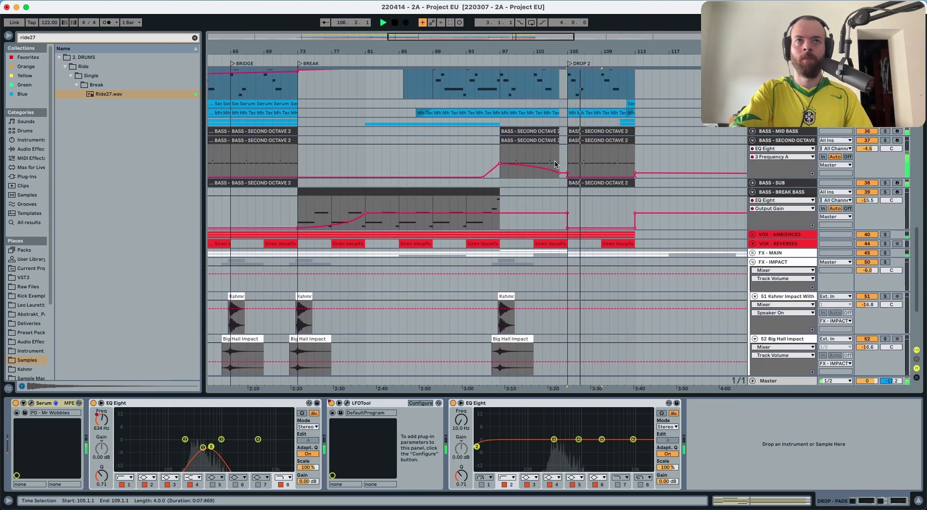
{"action": "scroll", "coordinate": [499, 75], "scroll_direction": "up", "scroll_amount": 6}
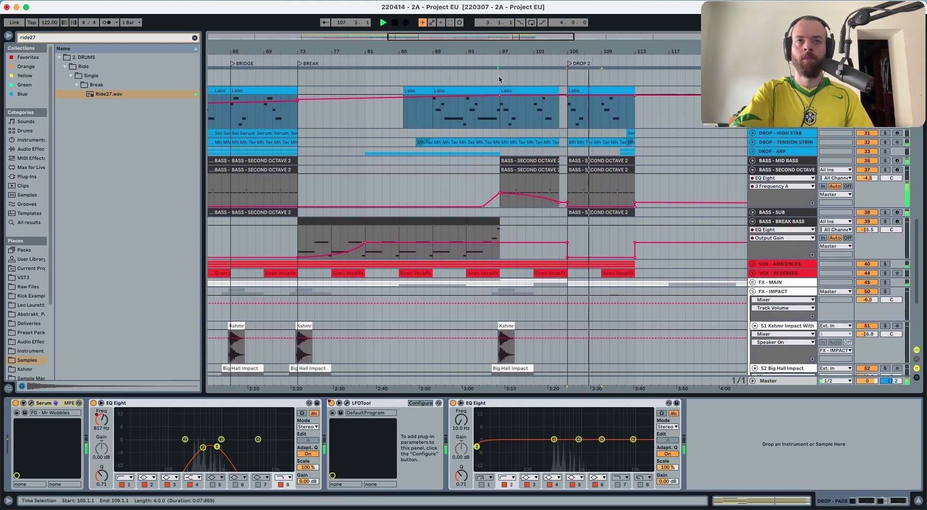
- Play the build-up from bar 97 and examine the DROP - PADS and DRUMS - CONT HAT clips at bar 65
{"action": "scroll", "coordinate": [483, 213], "scroll_direction": "up", "scroll_amount": 4}
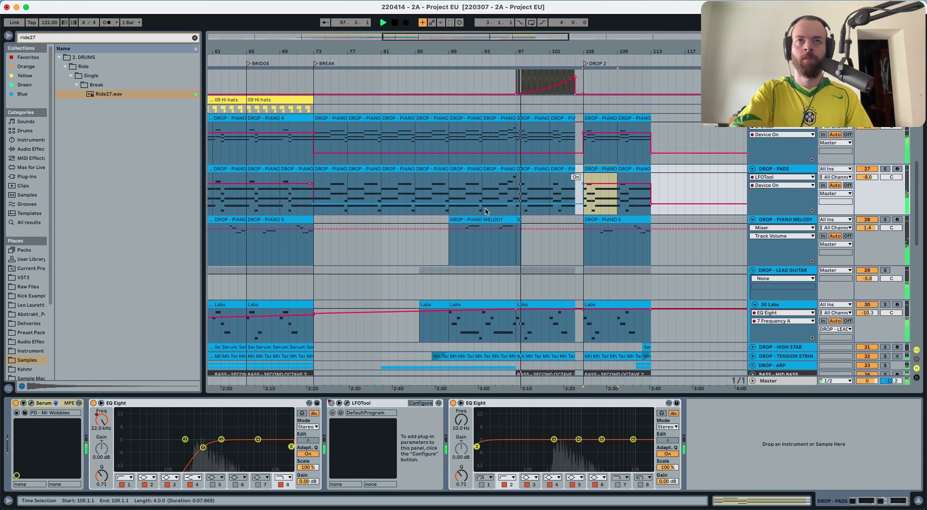
{"action": "scroll", "coordinate": [502, 188], "scroll_direction": "up", "scroll_amount": 3}
{"action": "scroll", "coordinate": [503, 188], "scroll_direction": "up", "scroll_amount": 1}
{"action": "scroll", "coordinate": [503, 188], "scroll_direction": "down", "scroll_amount": 3}
{"action": "scroll", "coordinate": [502, 188], "scroll_direction": "left", "scroll_amount": 2}
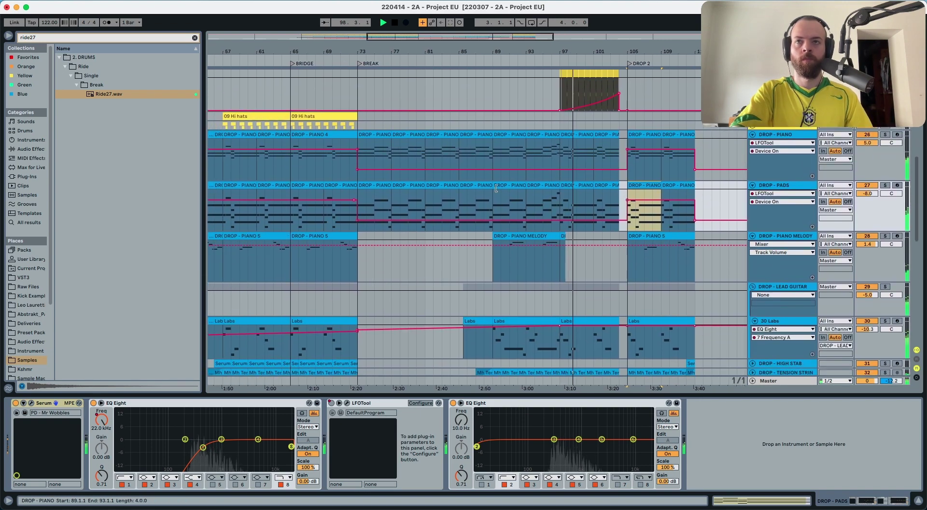
{"action": "left_click", "coordinate": [309, 192]}
{"action": "scroll", "coordinate": [324, 188], "scroll_direction": "up", "scroll_amount": 4}
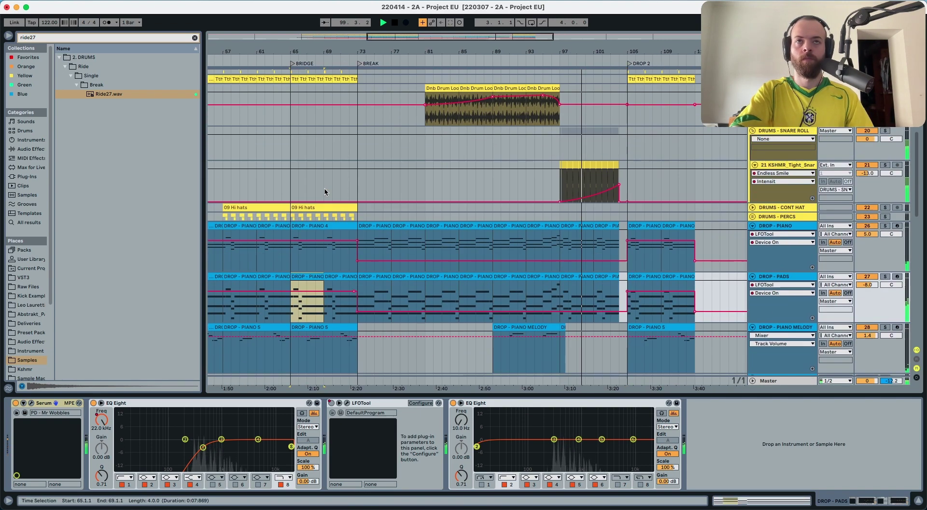
{"action": "left_click", "coordinate": [324, 230]}
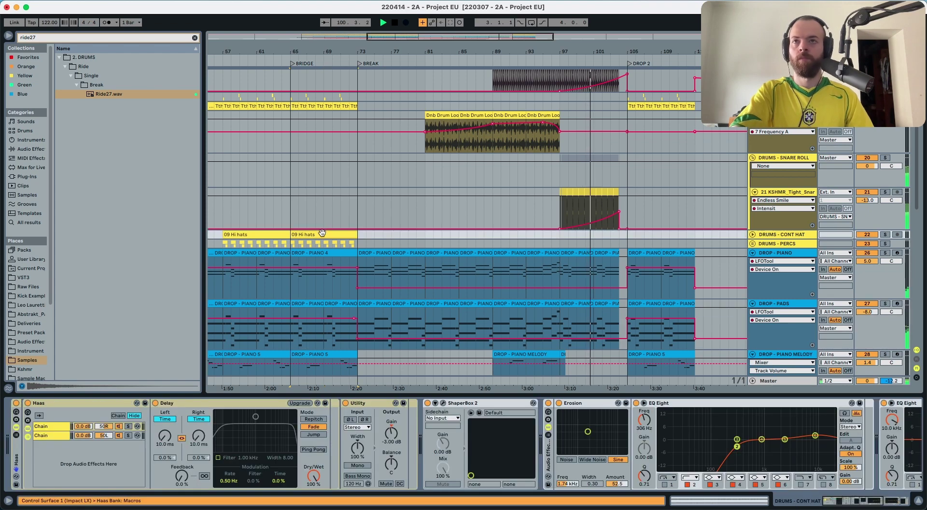
- Copy the Ride27 section from bars 97 to 101 and paste it twice in a row from bar 105 on the Ride27 track
{"action": "scroll", "coordinate": [305, 236], "scroll_direction": "up", "scroll_amount": 5}
{"action": "scroll", "coordinate": [306, 236], "scroll_direction": "left", "scroll_amount": 1}
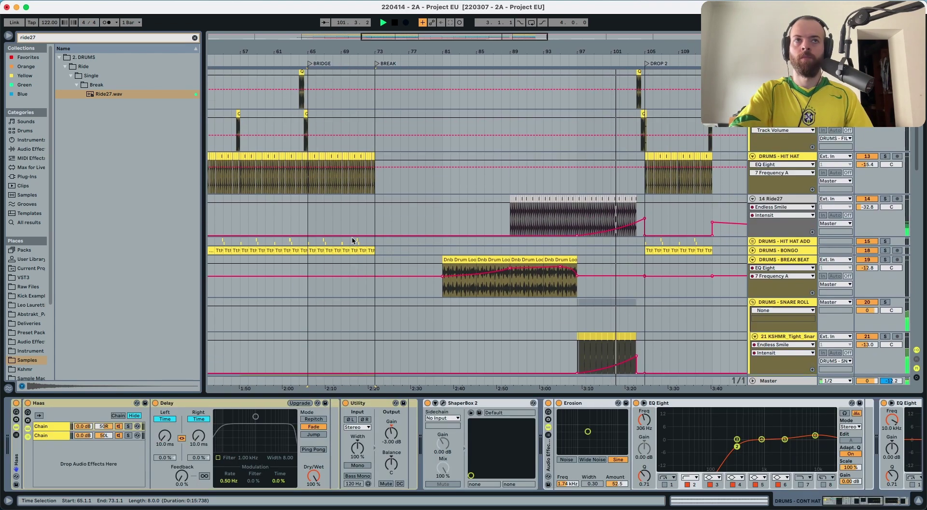
{"action": "scroll", "coordinate": [351, 240], "scroll_direction": "up", "scroll_amount": 2}
{"action": "left_click_drag", "start_coordinate": [578, 263], "coordinate": [613, 264]}
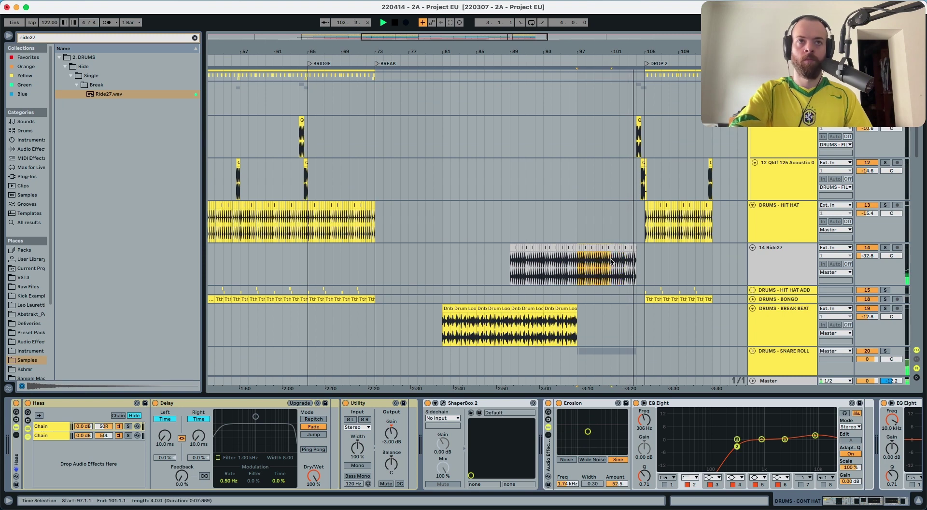
{"action": "left_click", "coordinate": [646, 257]}
{"action": "key", "text": "super+v"}
{"action": "key", "text": "super+v"}
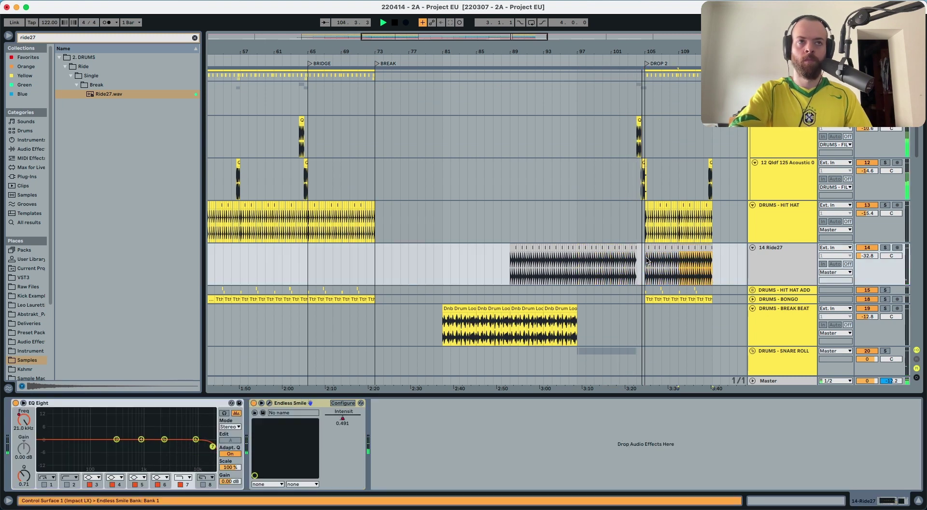
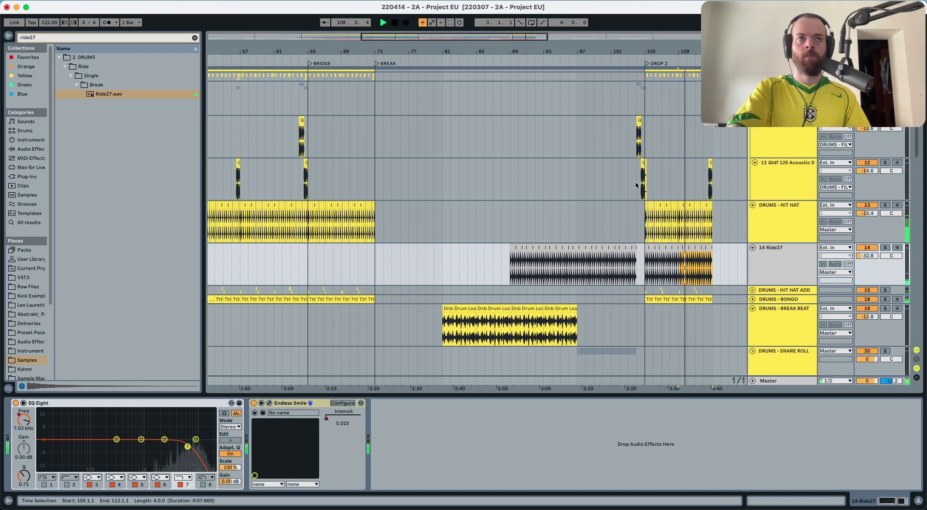
- Listen to Drop 2 up to bar 112 while reviewing its drum, melody and bass layers, then stop playback
{"action": "scroll", "coordinate": [635, 184], "scroll_direction": "up", "scroll_amount": 3}
{"action": "scroll", "coordinate": [634, 199], "scroll_direction": "down", "scroll_amount": 1}
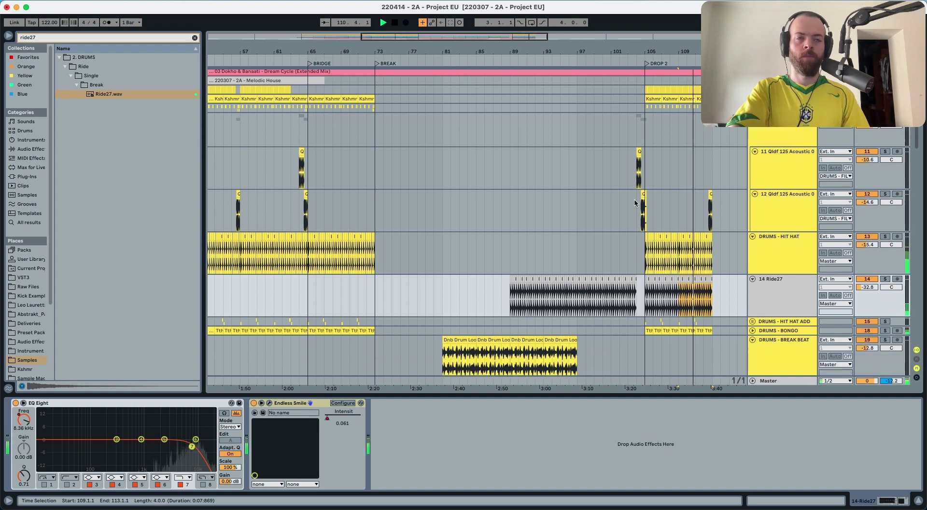
{"action": "scroll", "coordinate": [634, 199], "scroll_direction": "down", "scroll_amount": 15}
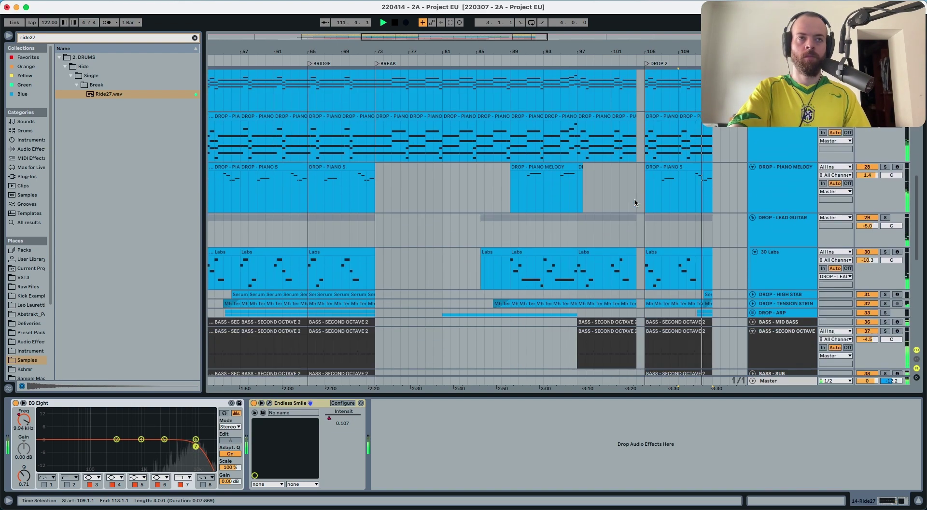
{"action": "scroll", "coordinate": [634, 202], "scroll_direction": "up", "scroll_amount": 15}
{"action": "key", "text": "space"}
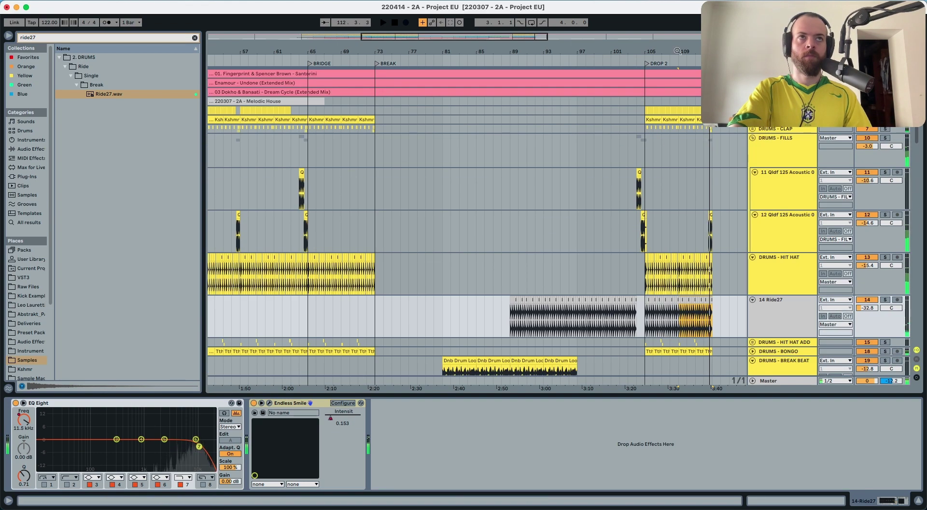
- Show the whole arrangement and unfold the Santorini, Undone and Dream Cycle reference tracks
{"action": "left_click_drag", "start_coordinate": [678, 51], "coordinate": [678, 19]}
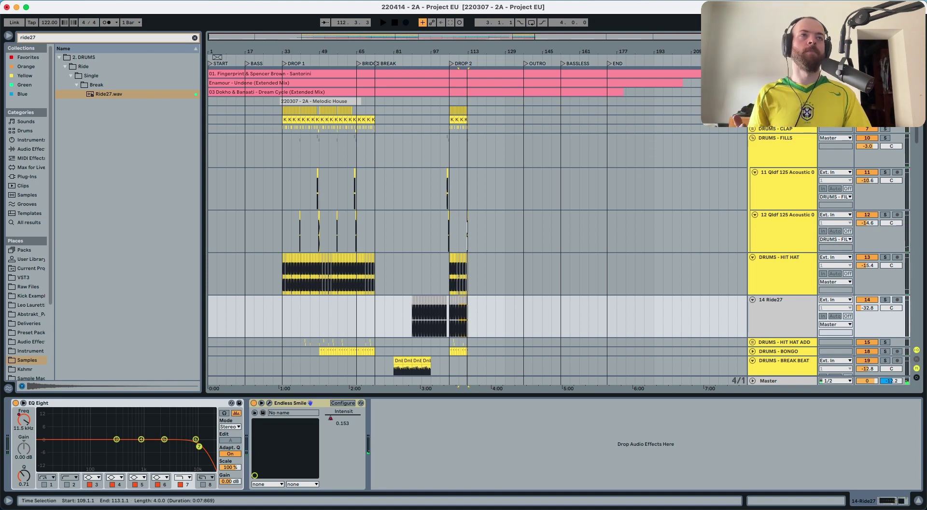
{"action": "left_click", "coordinate": [753, 83]}
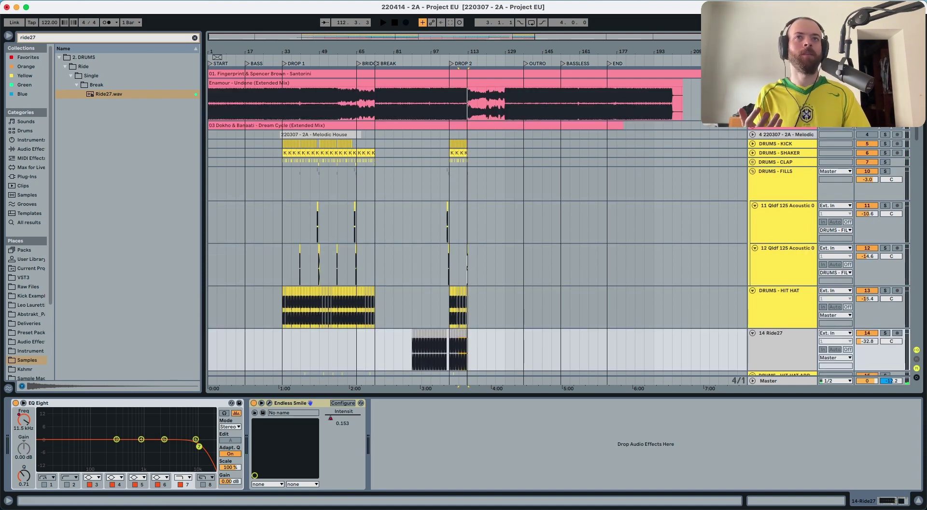
{"action": "left_click", "coordinate": [753, 74]}
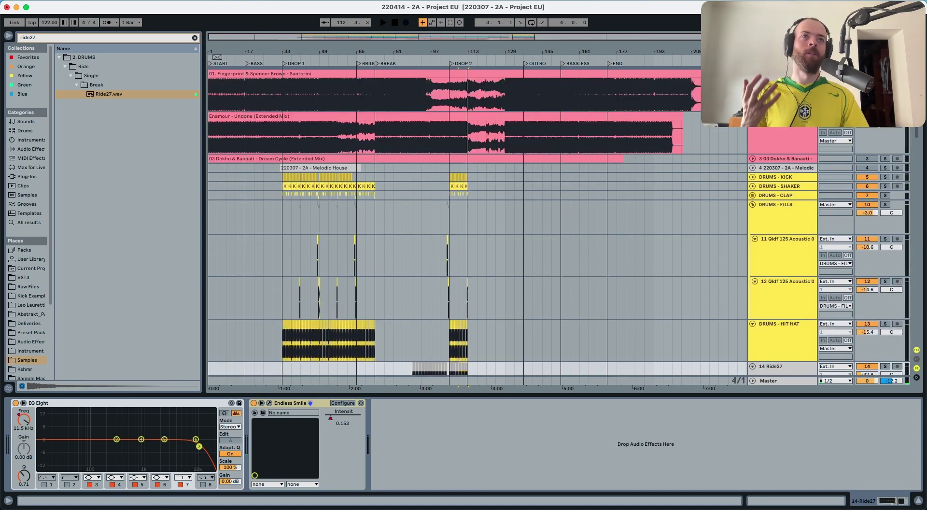
{"action": "left_click", "coordinate": [752, 159]}
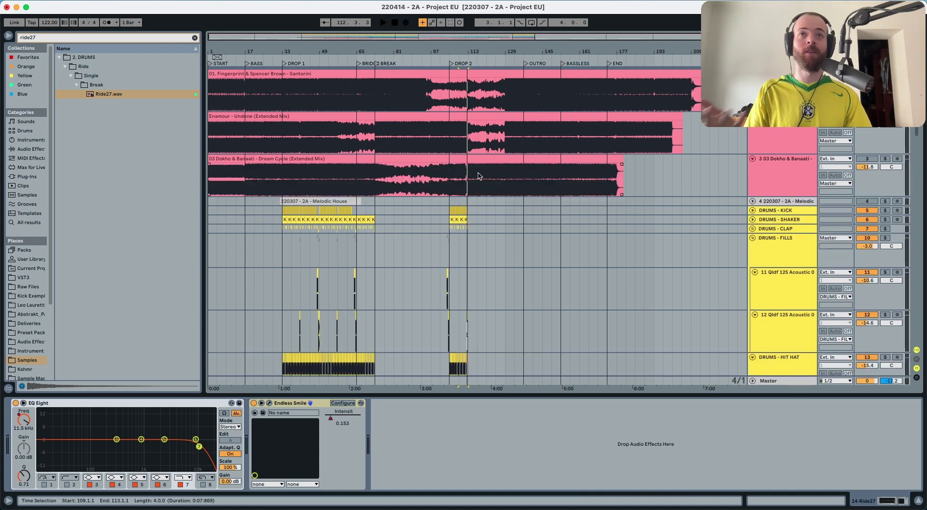
- Audition the soloed Santorini reference track from bar 129 and from bar 81 to compare its two drops
{"action": "left_click", "coordinate": [347, 90]}
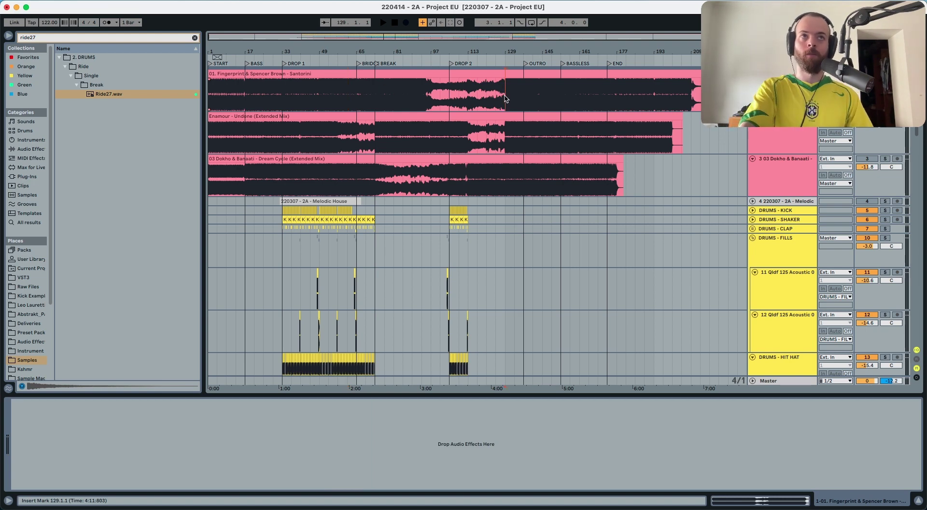
{"action": "key", "text": "space"}
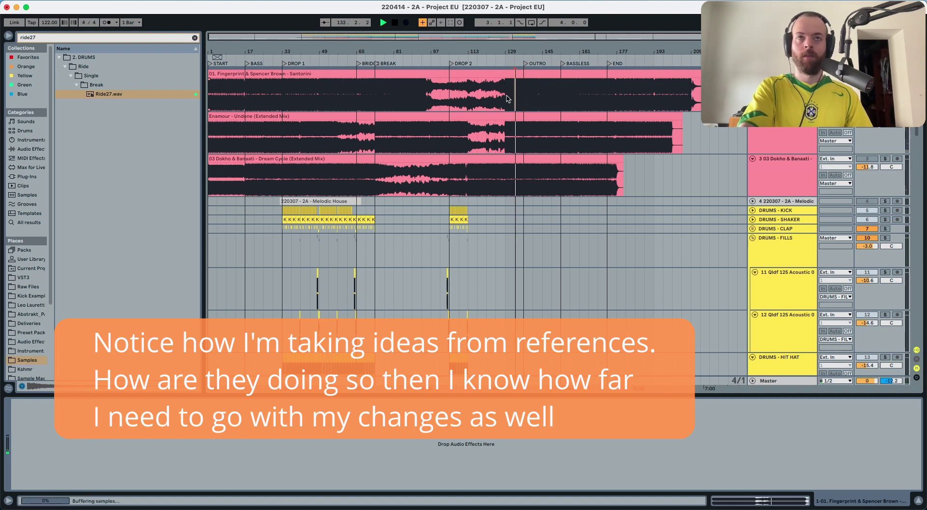
{"action": "left_click", "coordinate": [506, 100]}
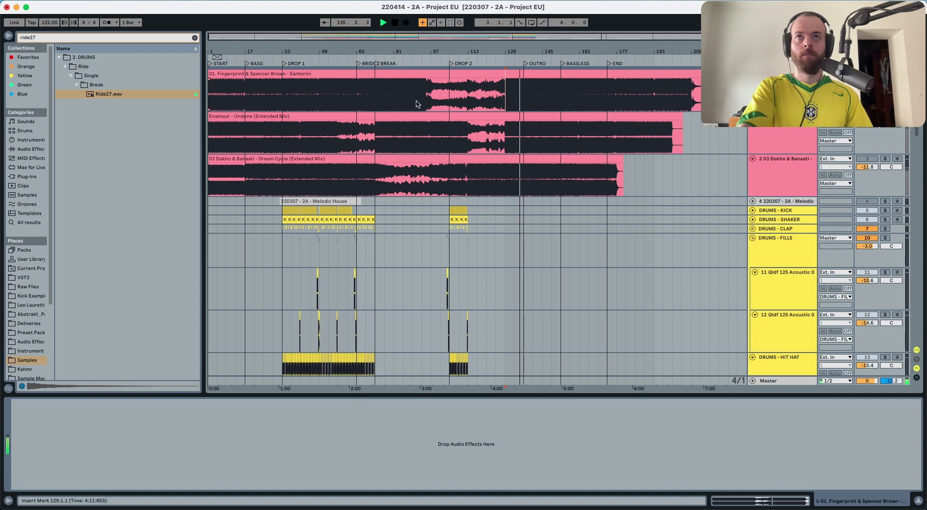
{"action": "left_click", "coordinate": [525, 93]}
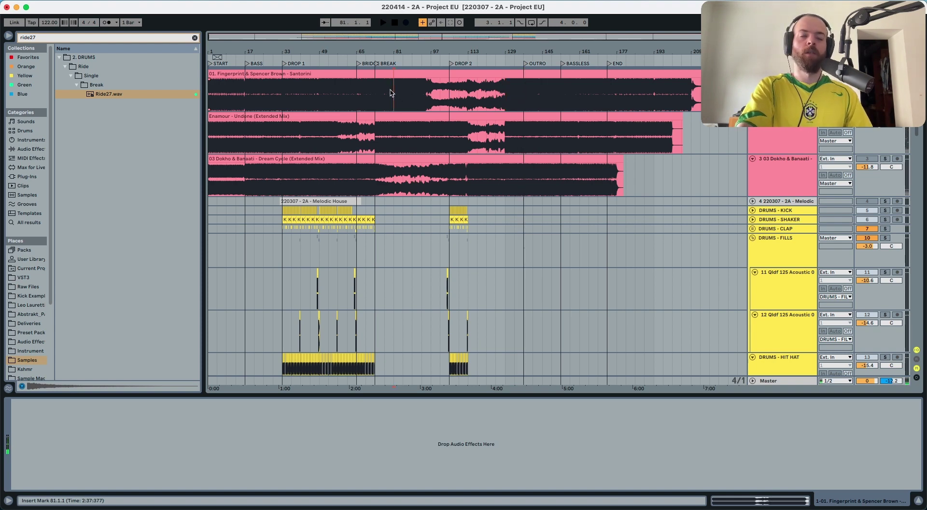
{"action": "key", "text": "space"}
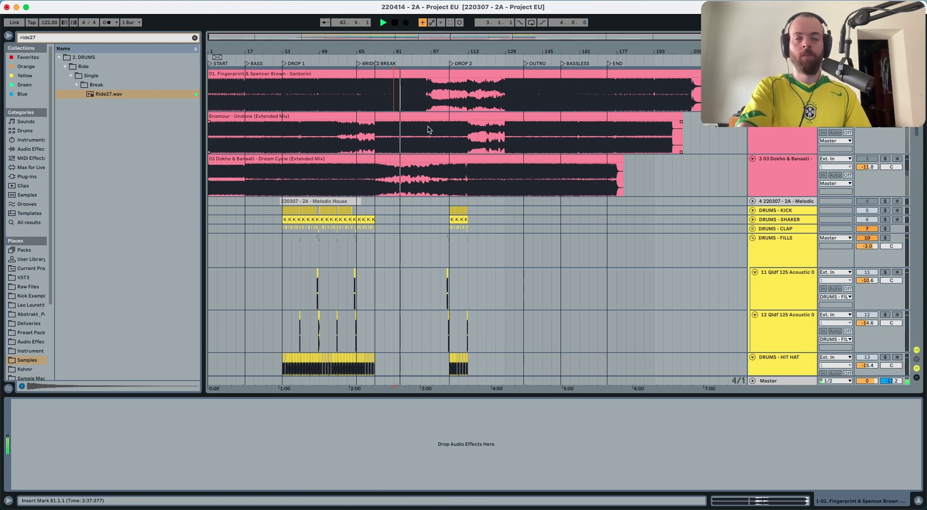
- Audition the Undone reference track from bars 73 and 129, then unsolo it and stop playback
{"action": "left_click", "coordinate": [376, 140]}
{"action": "key", "text": "space"}
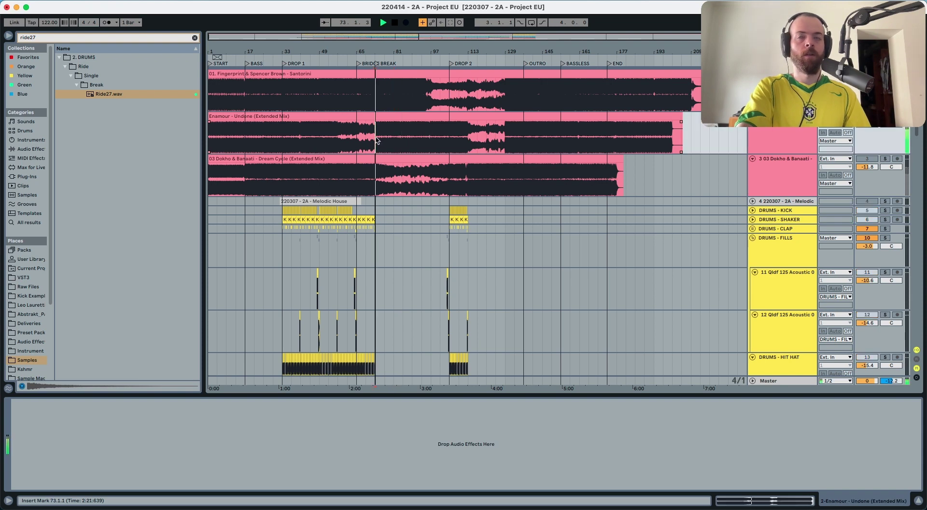
{"action": "left_click", "coordinate": [503, 132]}
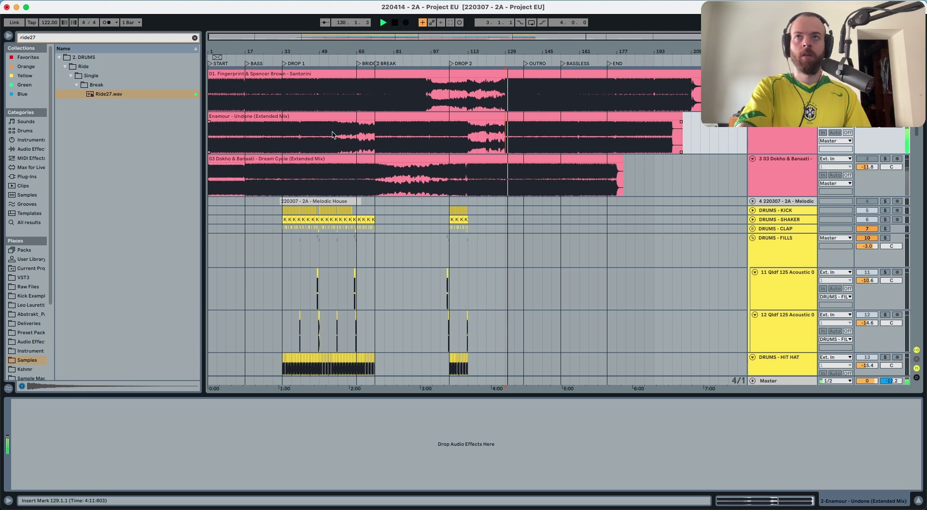
{"action": "left_click", "coordinate": [300, 136]}
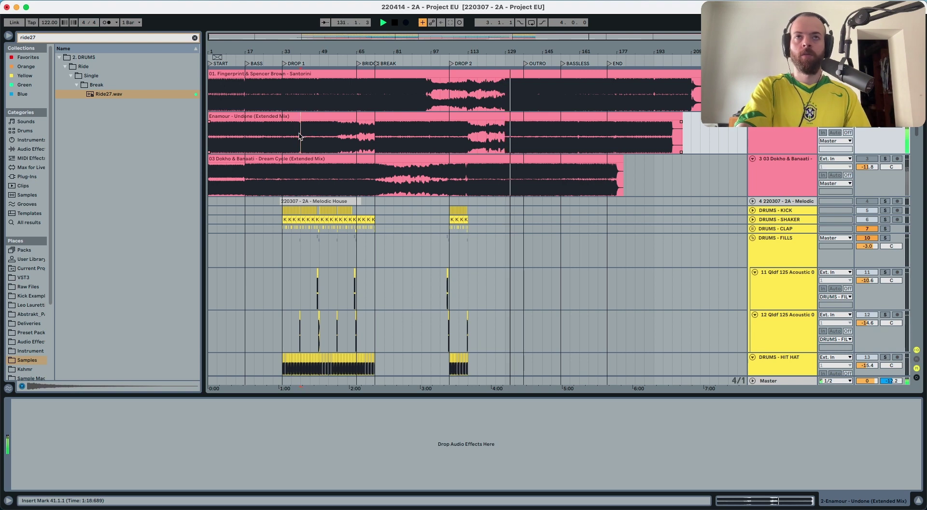
{"action": "key", "text": "s"}
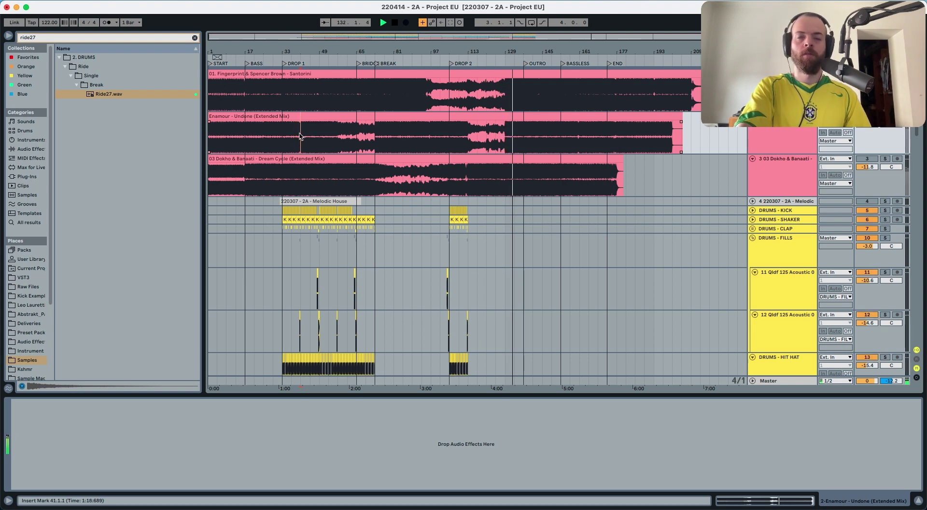
{"action": "key", "text": "space"}
- Play the end of the break leading into Drop 2 and examine how its drum and melodic layers finish
{"action": "scroll", "coordinate": [374, 159], "scroll_direction": "down", "scroll_amount": 15}
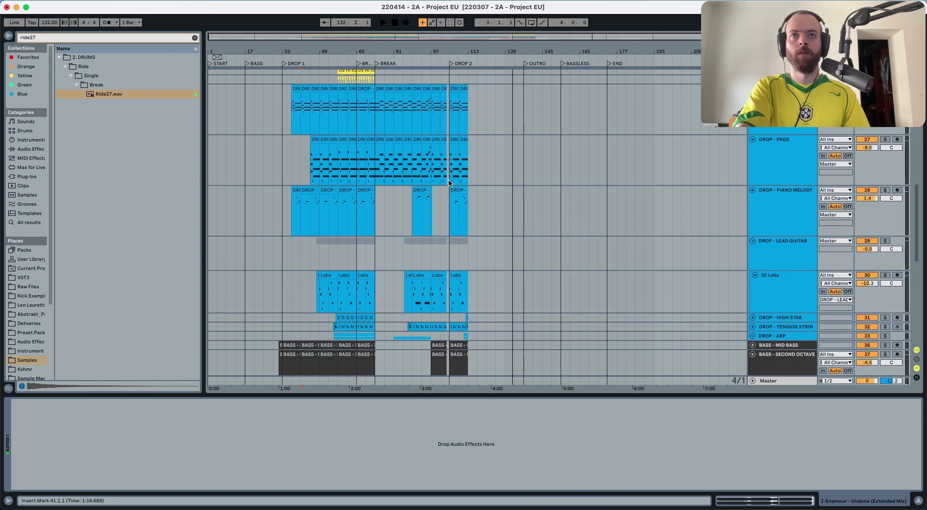
{"action": "scroll", "coordinate": [449, 182], "scroll_direction": "up", "scroll_amount": 6}
{"action": "left_click", "coordinate": [429, 64]}
{"action": "scroll", "coordinate": [428, 102], "scroll_direction": "up", "scroll_amount": 5}
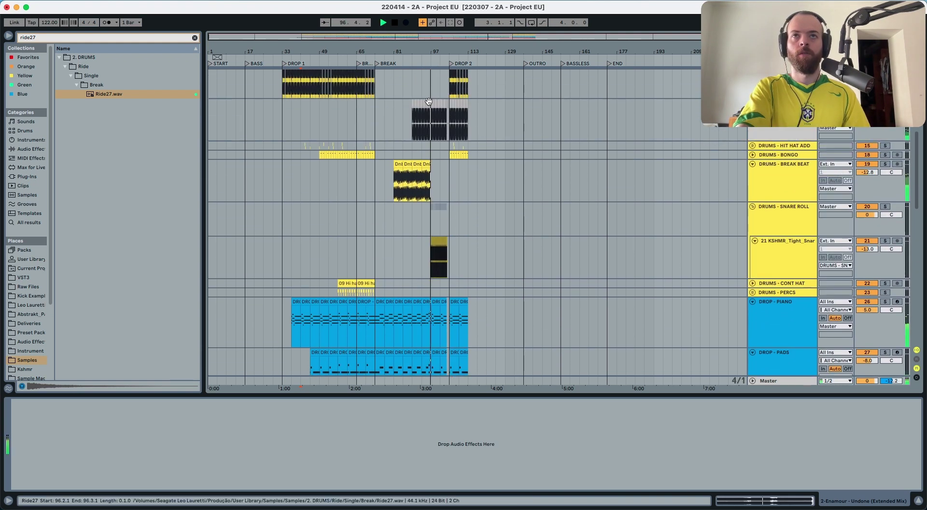
{"action": "scroll", "coordinate": [429, 101], "scroll_direction": "up", "scroll_amount": 5}
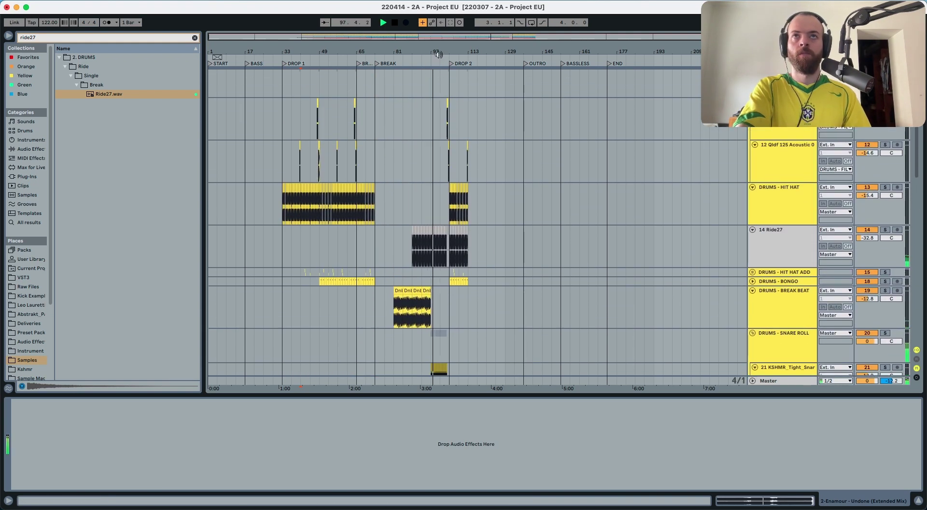
{"action": "left_click_drag", "start_coordinate": [438, 54], "coordinate": [477, 251]}
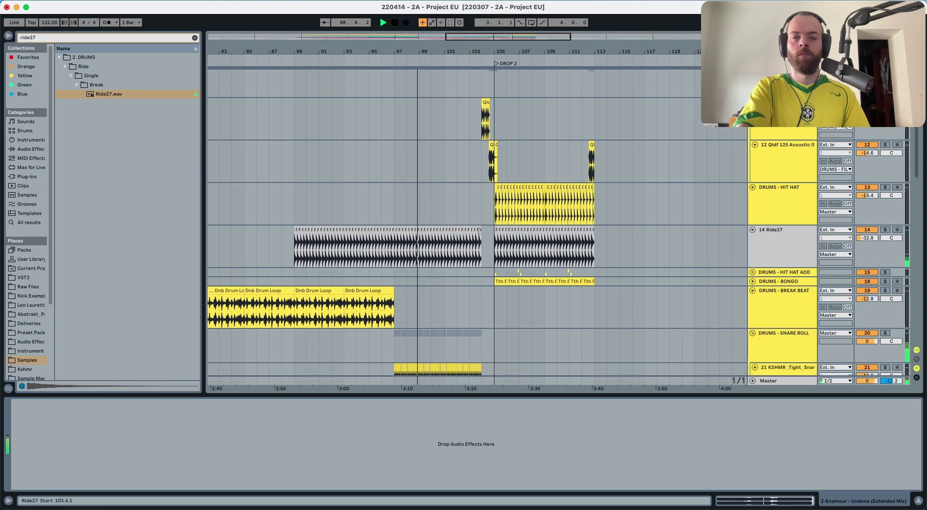
- Extend the lead guitar's Labs clip starting at bar 97 so it runs up to Drop 2 at bar 105
{"action": "scroll", "coordinate": [479, 231], "scroll_direction": "down", "scroll_amount": 8}
{"action": "left_click", "coordinate": [486, 218]}
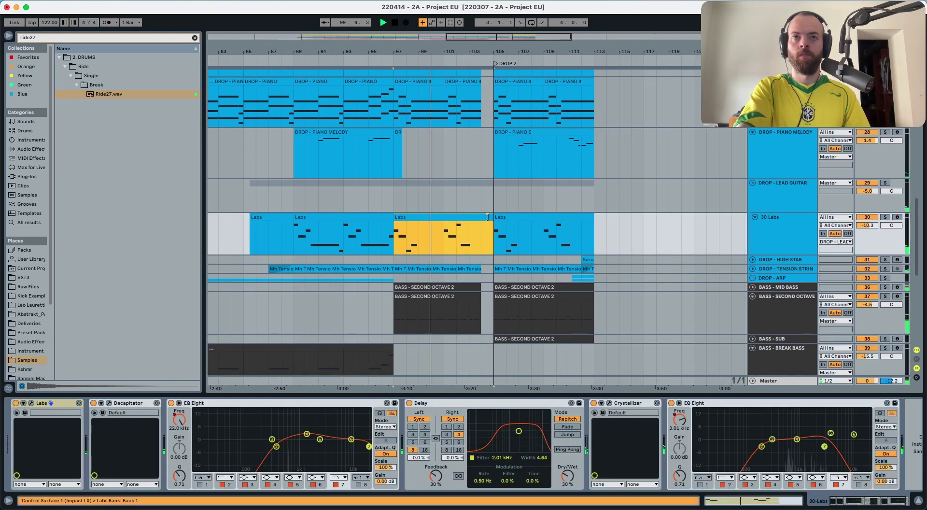
{"action": "left_click_drag", "start_coordinate": [487, 217], "coordinate": [481, 219]}
{"action": "scroll", "coordinate": [469, 232], "scroll_direction": "left", "scroll_amount": 1}
{"action": "scroll", "coordinate": [469, 234], "scroll_direction": "up", "scroll_amount": 1}
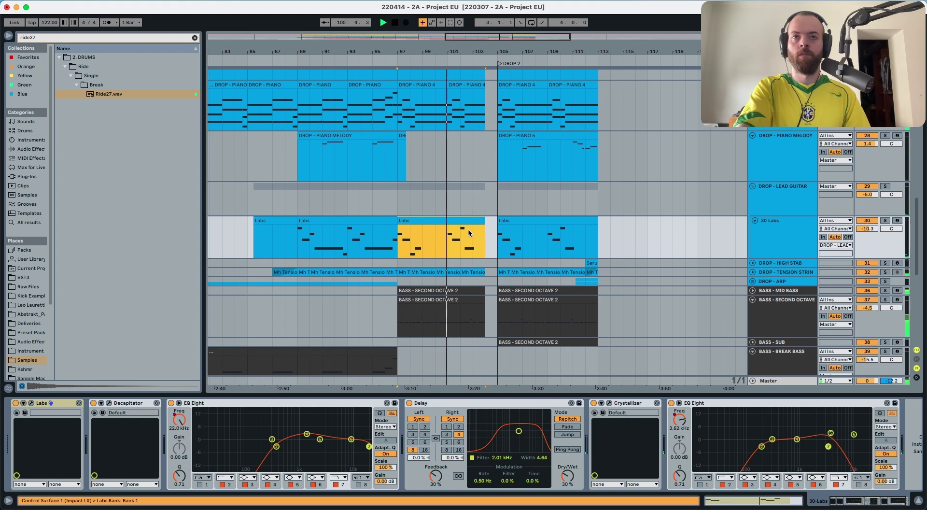
{"action": "scroll", "coordinate": [468, 234], "scroll_direction": "left", "scroll_amount": 3}
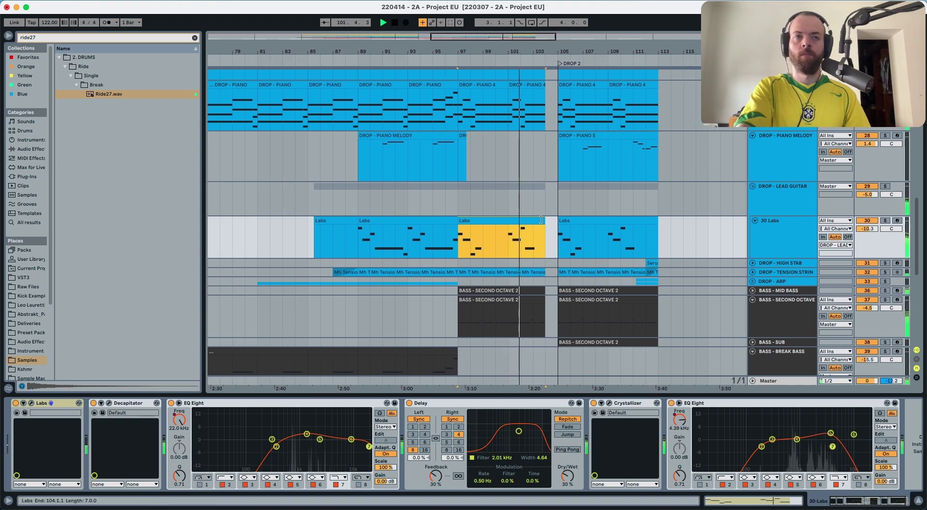
{"action": "left_click_drag", "start_coordinate": [541, 220], "coordinate": [558, 220]}
{"action": "scroll", "coordinate": [552, 218], "scroll_direction": "up", "scroll_amount": 2}
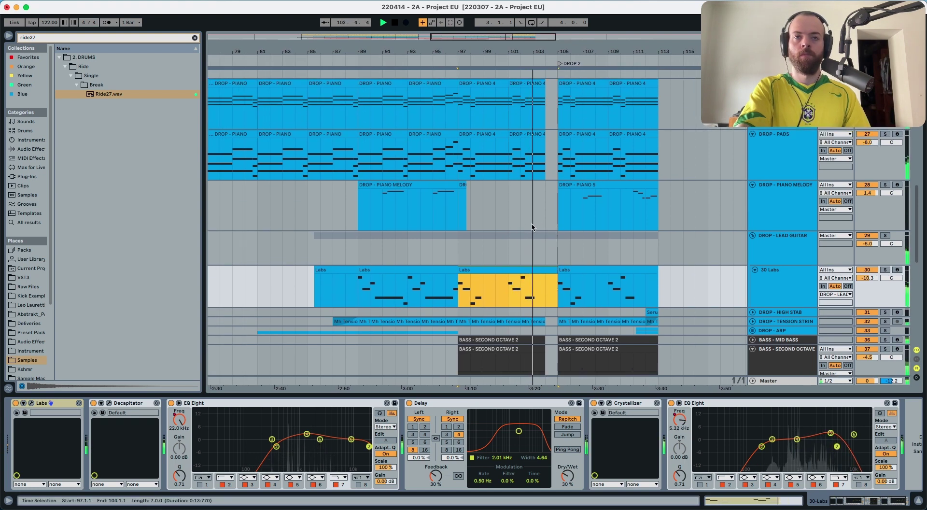
- Copy the piano melody from bars 71 to 73 and paste it at bar 103, leading into Drop 2
{"action": "scroll", "coordinate": [525, 222], "scroll_direction": "up", "scroll_amount": 2}
{"action": "scroll", "coordinate": [526, 222], "scroll_direction": "left", "scroll_amount": 6}
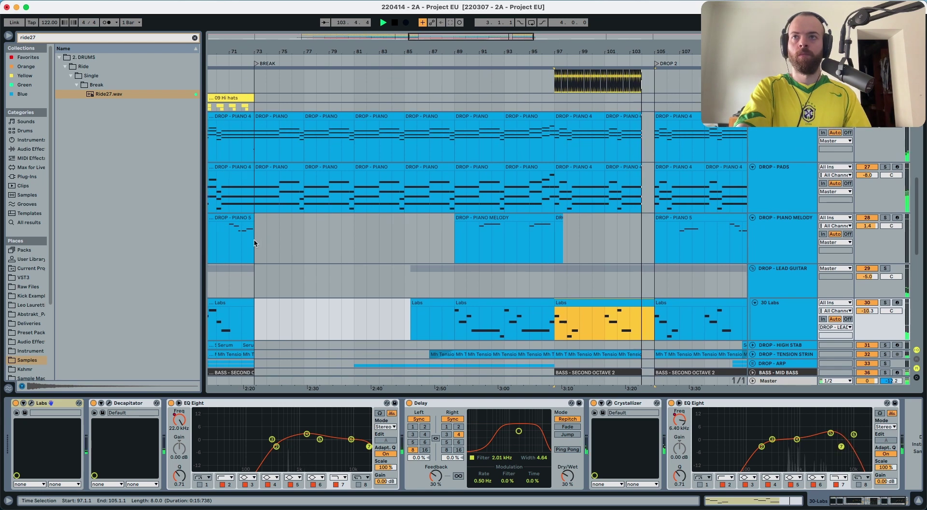
{"action": "left_click_drag", "start_coordinate": [229, 232], "coordinate": [254, 235]}
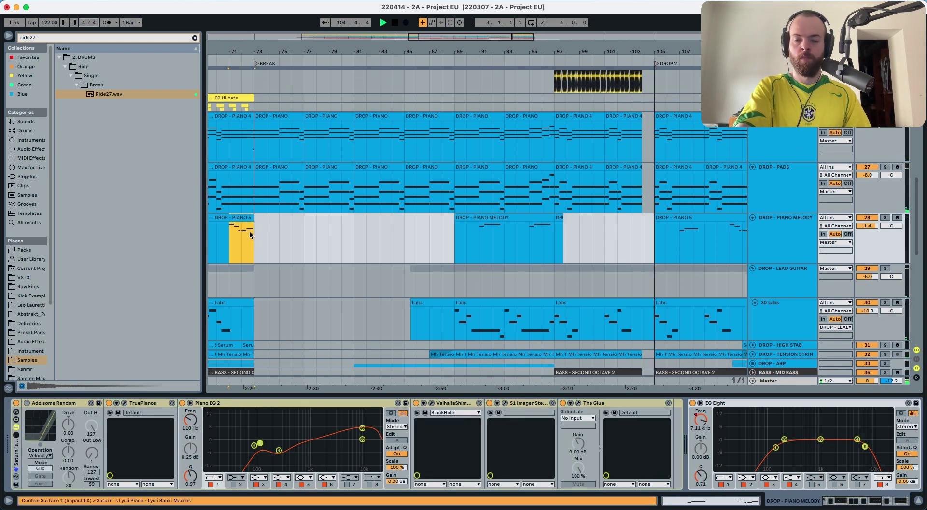
{"action": "key", "text": "super+c"}
{"action": "left_click", "coordinate": [629, 227]}
{"action": "key", "text": "super+v"}
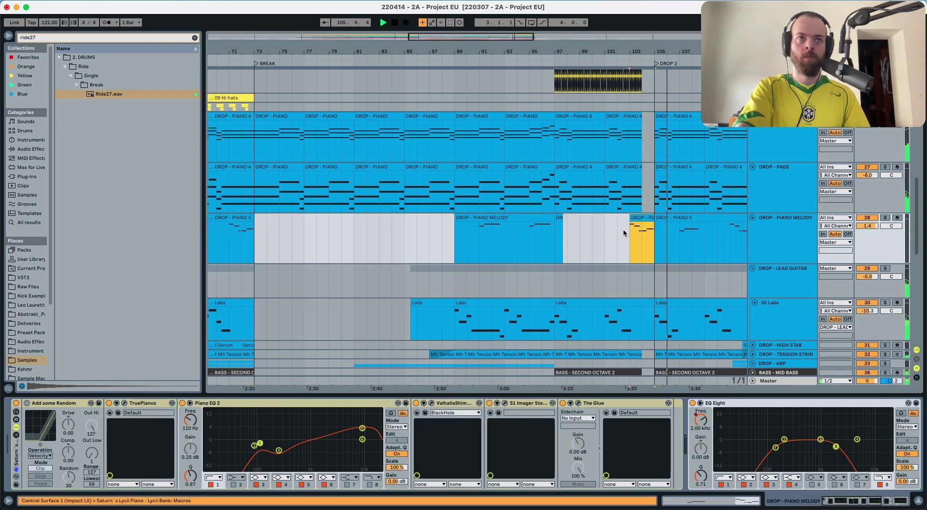
{"action": "left_click", "coordinate": [619, 231]}
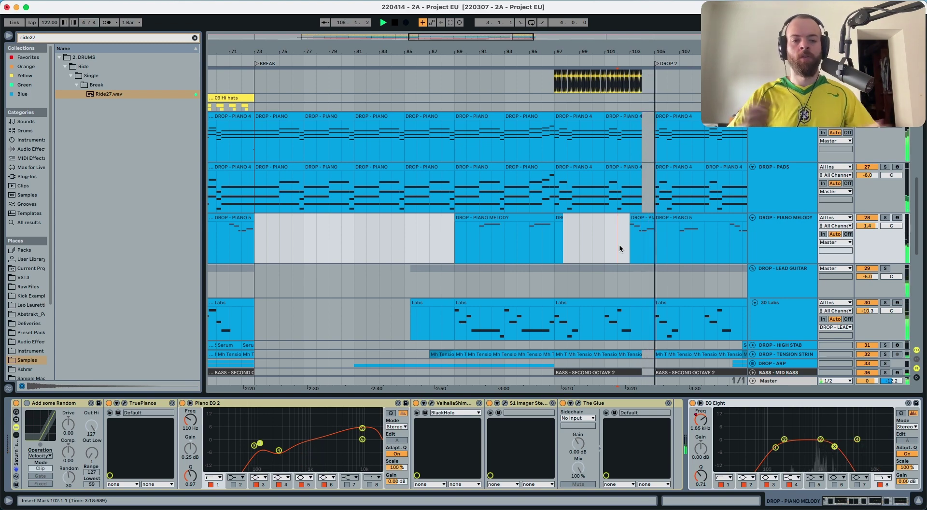
- Extend the tension strings to bar 105 to fill the gap before Drop 2, and play the transition
{"action": "scroll", "coordinate": [620, 248], "scroll_direction": "down", "scroll_amount": 5}
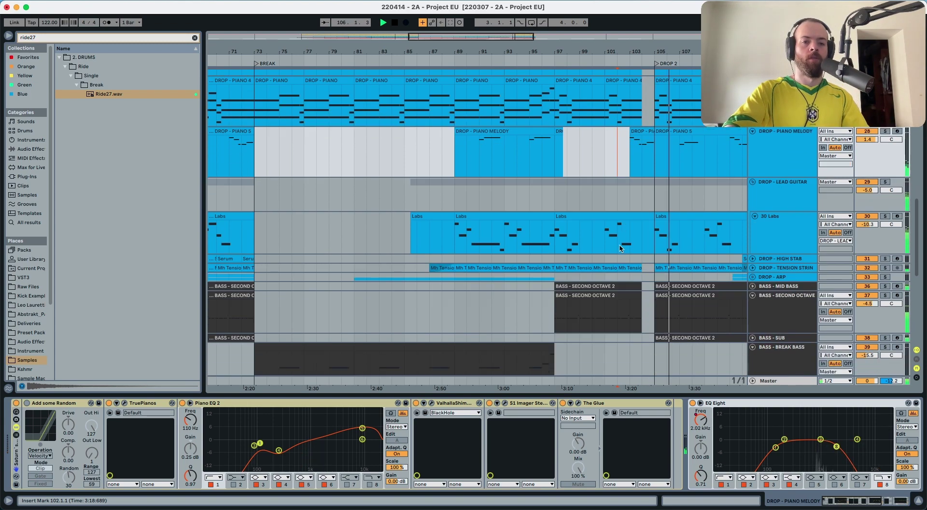
{"action": "scroll", "coordinate": [620, 248], "scroll_direction": "down", "scroll_amount": 7}
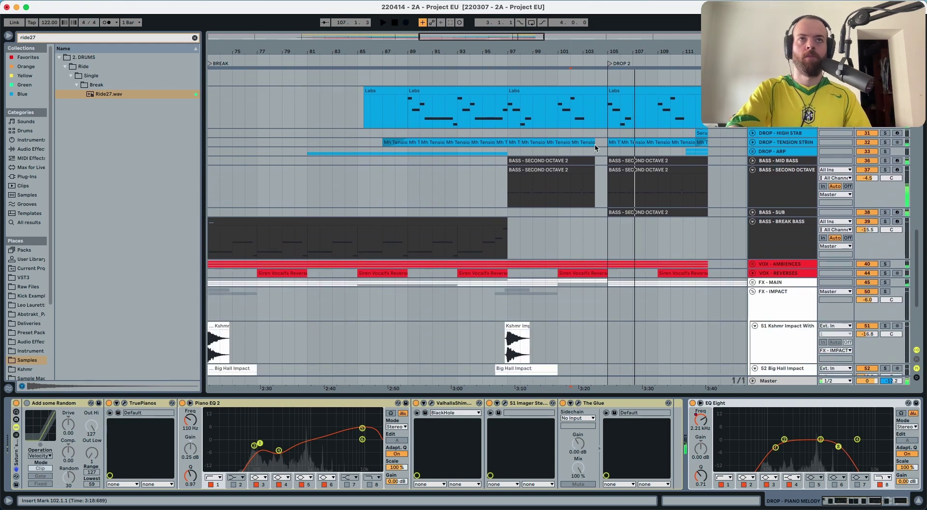
{"action": "left_click", "coordinate": [594, 144]}
{"action": "key", "text": "space"}
{"action": "left_click", "coordinate": [583, 65]}
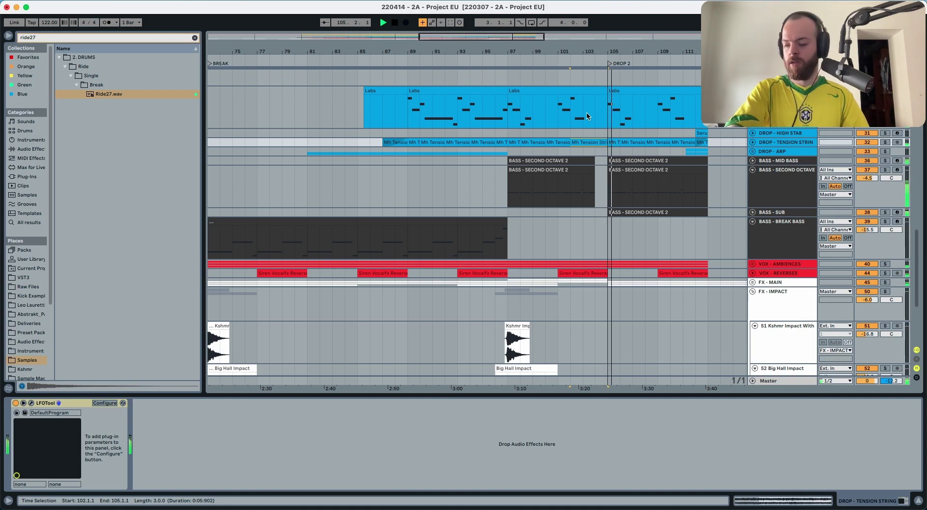
- Try removing the acoustic fills on both fill tracks around the start of Drop 2, and undo the deletion
{"action": "scroll", "coordinate": [587, 116], "scroll_direction": "up", "scroll_amount": 15}
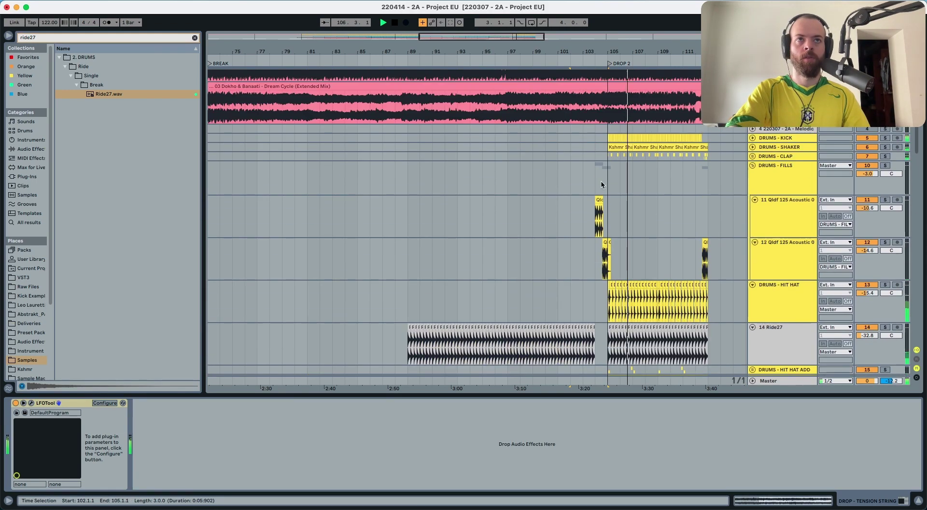
{"action": "left_click", "coordinate": [580, 205]}
{"action": "left_click_drag", "start_coordinate": [580, 204], "coordinate": [618, 261]}
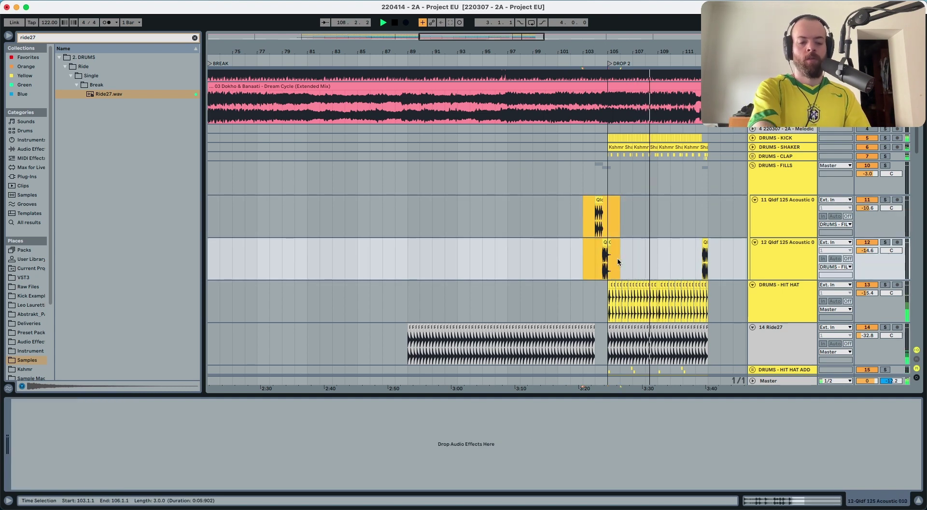
{"action": "key", "text": "Delete"}
{"action": "left_click", "coordinate": [586, 225]}
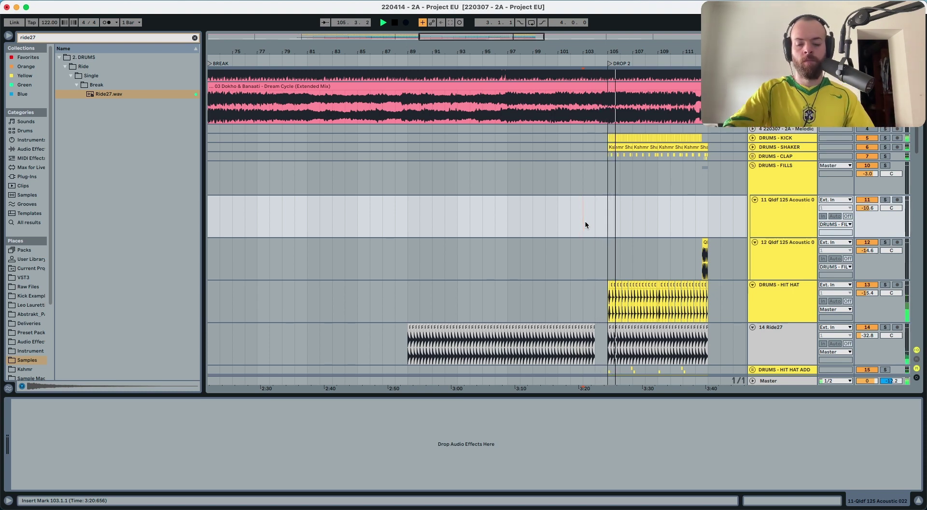
{"action": "key", "text": "super+z"}
- Delete only the acoustic fill on track 11 between bars 103 and 105, before Drop 2
{"action": "left_click_drag", "start_coordinate": [587, 222], "coordinate": [604, 220]}
{"action": "key", "text": "Delete"}
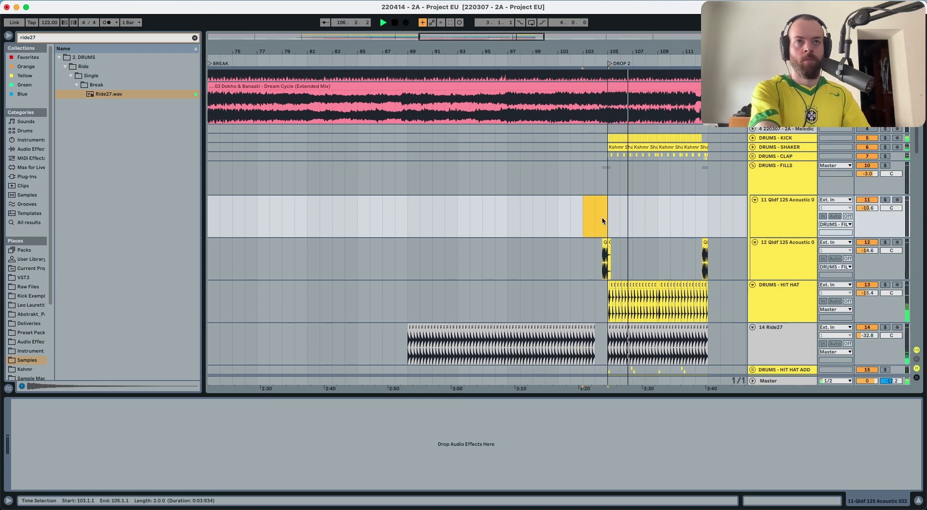
{"action": "left_click", "coordinate": [593, 217]}
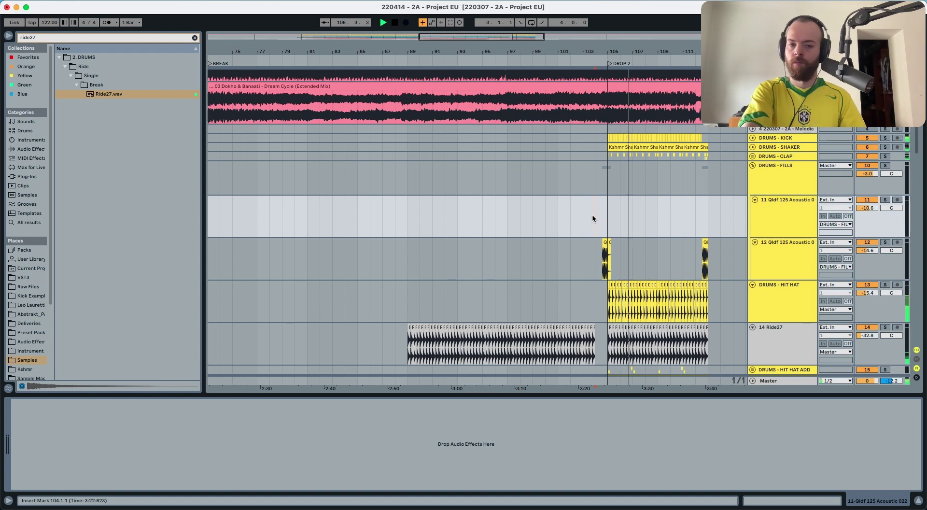
- Play from Drop 2 and open its lead guitar Labs clip in an enlarged note editor
{"action": "key", "text": "x"}
{"action": "scroll", "coordinate": [494, 216], "scroll_direction": "down", "scroll_amount": 10}
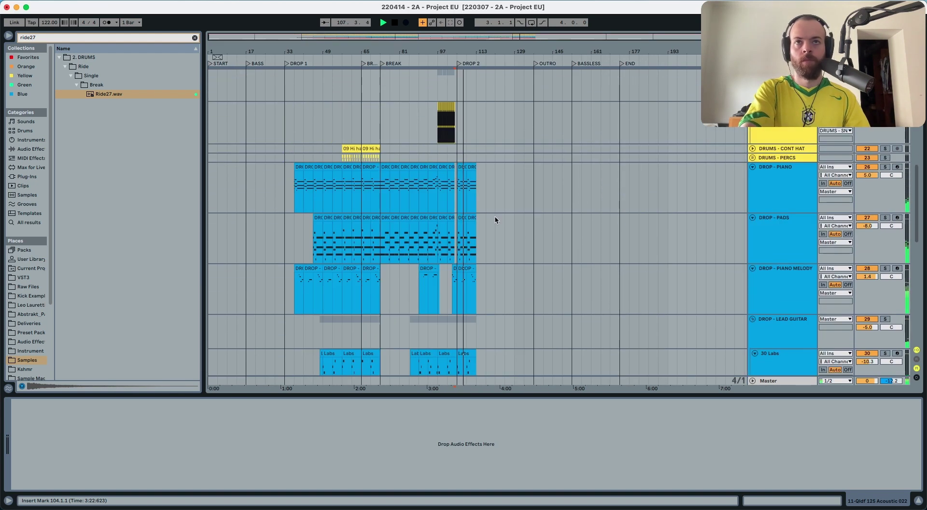
{"action": "scroll", "coordinate": [449, 207], "scroll_direction": "down", "scroll_amount": 2}
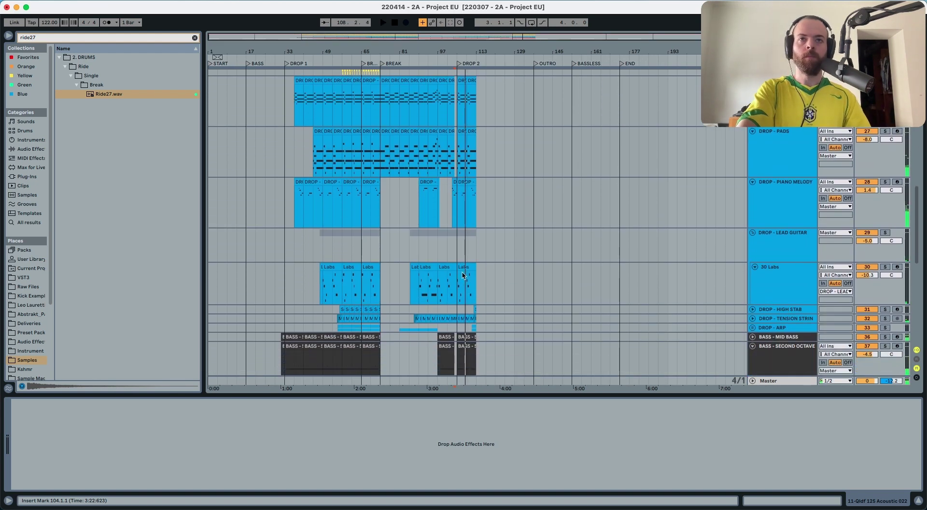
{"action": "key", "text": "space"}
{"action": "left_click", "coordinate": [429, 268]}
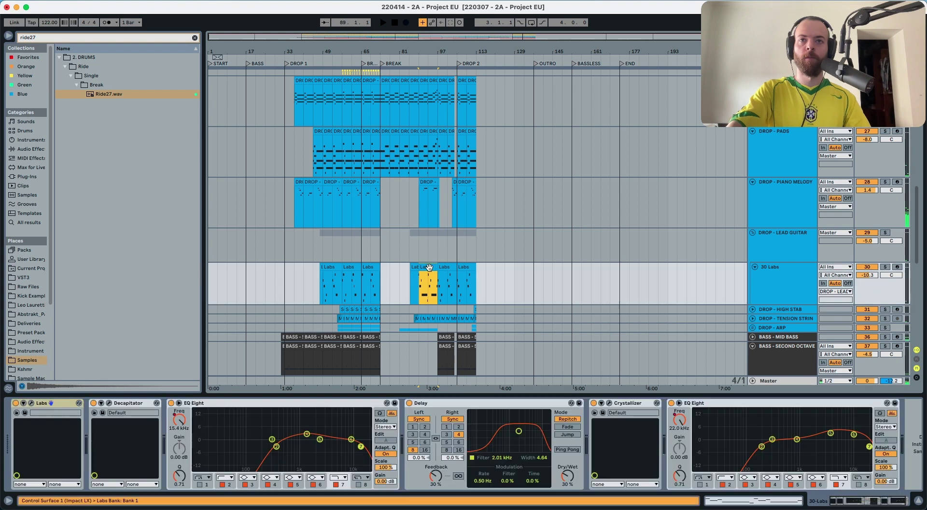
{"action": "left_click", "coordinate": [461, 268]}
{"action": "key", "text": "space"}
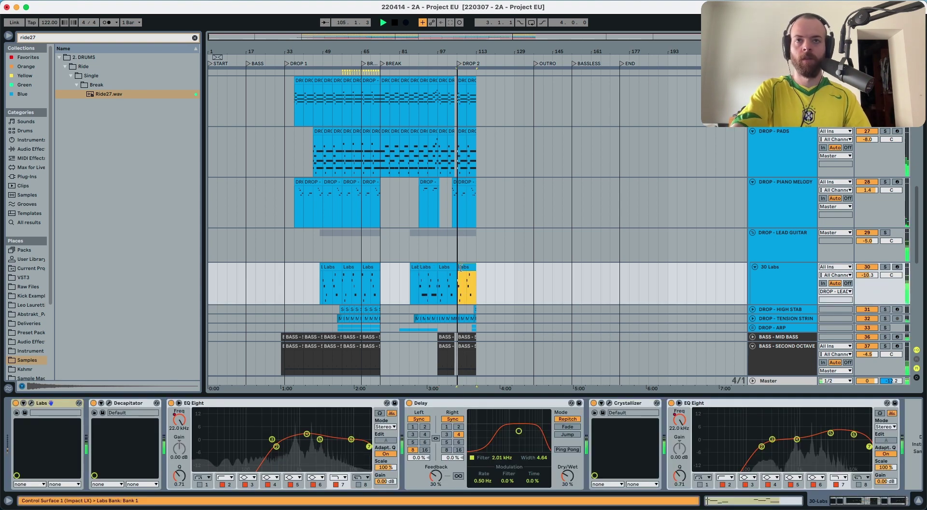
{"action": "double_click", "coordinate": [463, 268]}
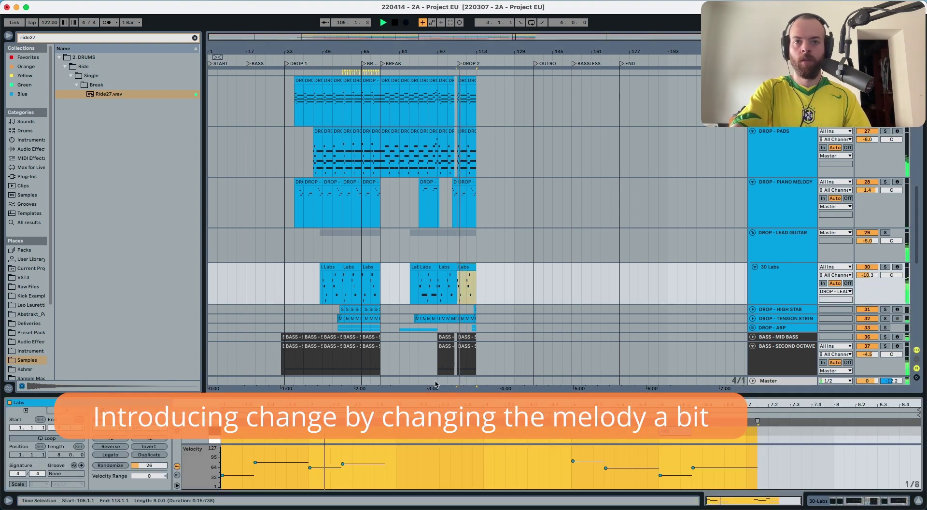
{"action": "left_click_drag", "start_coordinate": [434, 394], "coordinate": [452, 243]}
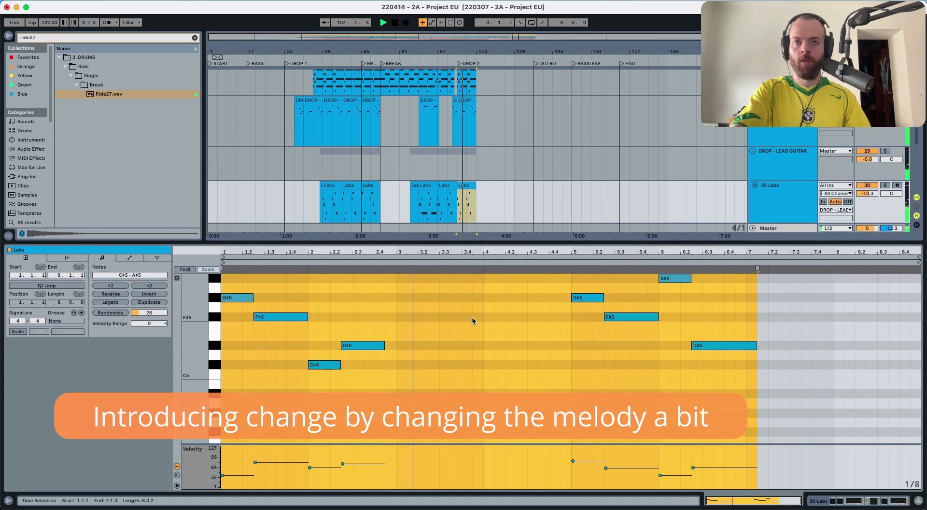
- Add two half-bar notes to the Drop 2 guitar melody: A#5 at 4.1 and G#5 at 4.3
{"action": "double_click", "coordinate": [485, 335]}
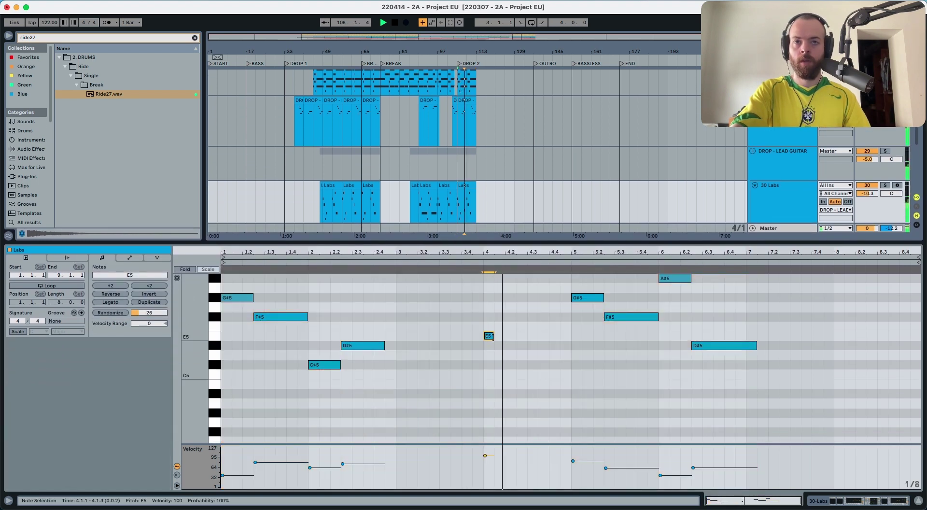
{"action": "left_click_drag", "start_coordinate": [492, 339], "coordinate": [526, 317]}
{"action": "scroll", "coordinate": [517, 325], "scroll_direction": "up", "scroll_amount": 3}
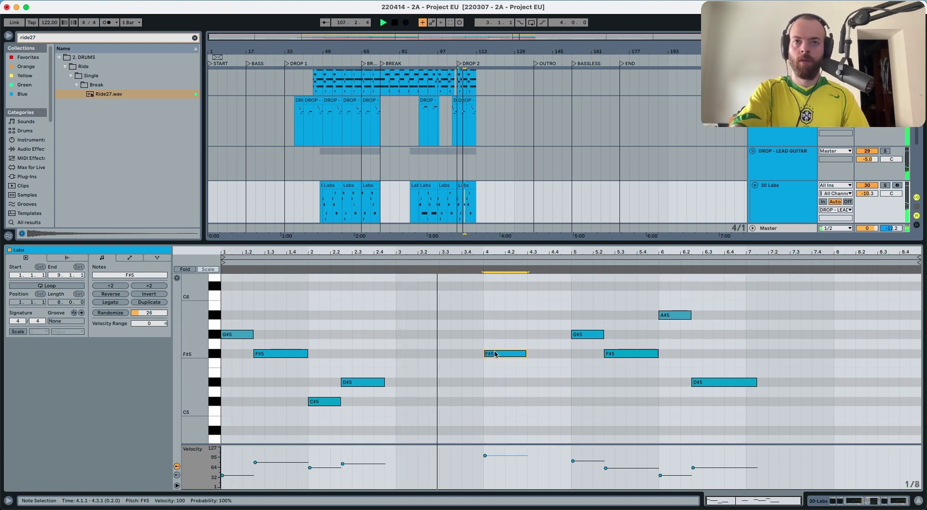
{"action": "left_click_drag", "start_coordinate": [495, 353], "coordinate": [497, 321]}
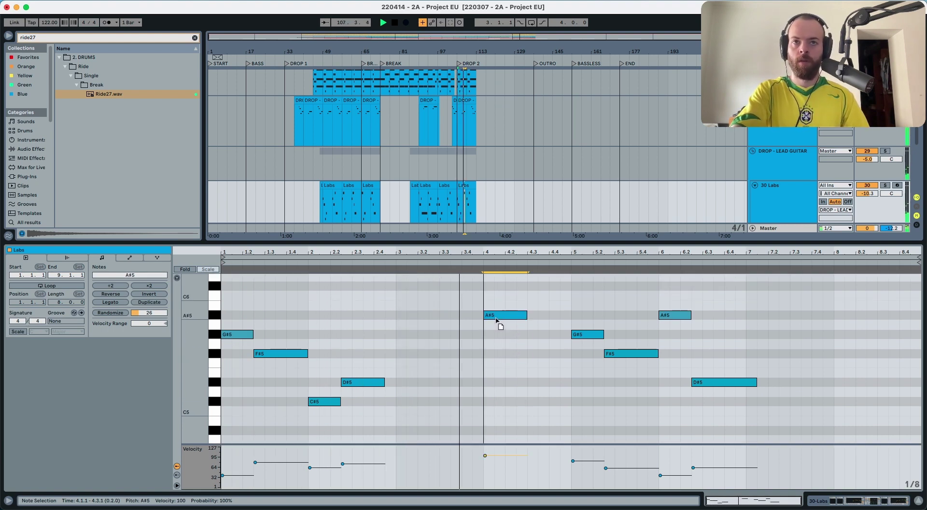
{"action": "double_click", "coordinate": [530, 335]}
{"action": "left_click_drag", "start_coordinate": [537, 334], "coordinate": [564, 331]}
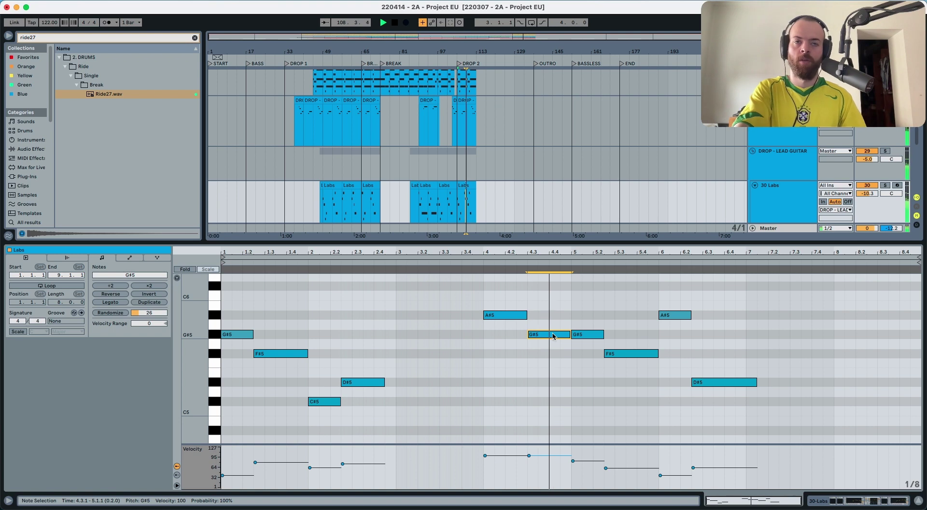
- Move the second note of bar 4 in the Labs clip to 4.2.3 at D#5 and play from DROP 2
{"action": "left_click_drag", "start_coordinate": [549, 336], "coordinate": [531, 356]}
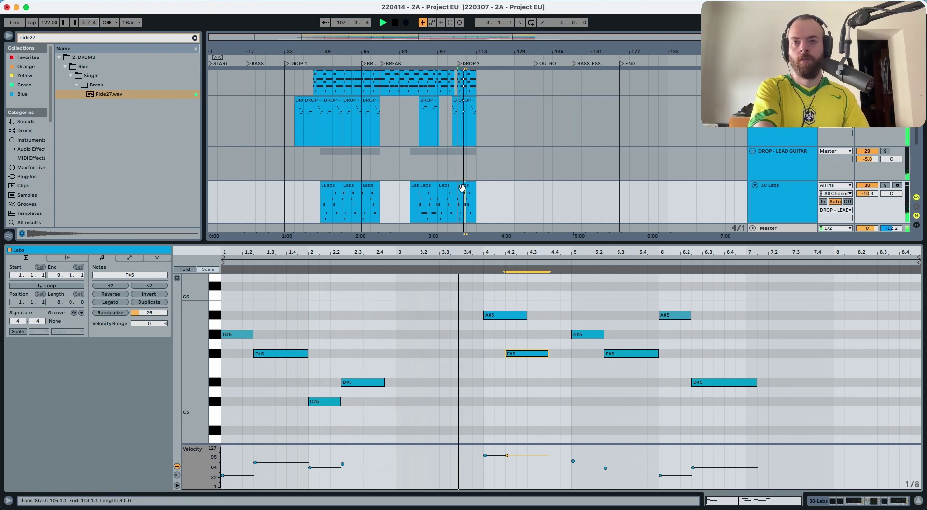
{"action": "key", "text": "Right"}
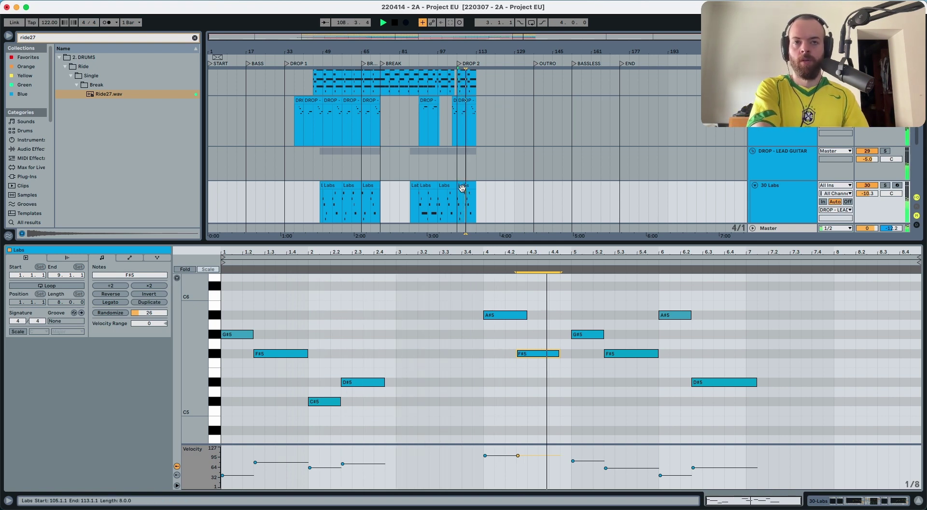
{"action": "key", "text": "Down"}
{"action": "key", "text": "Down"}
{"action": "key", "text": "Down"}
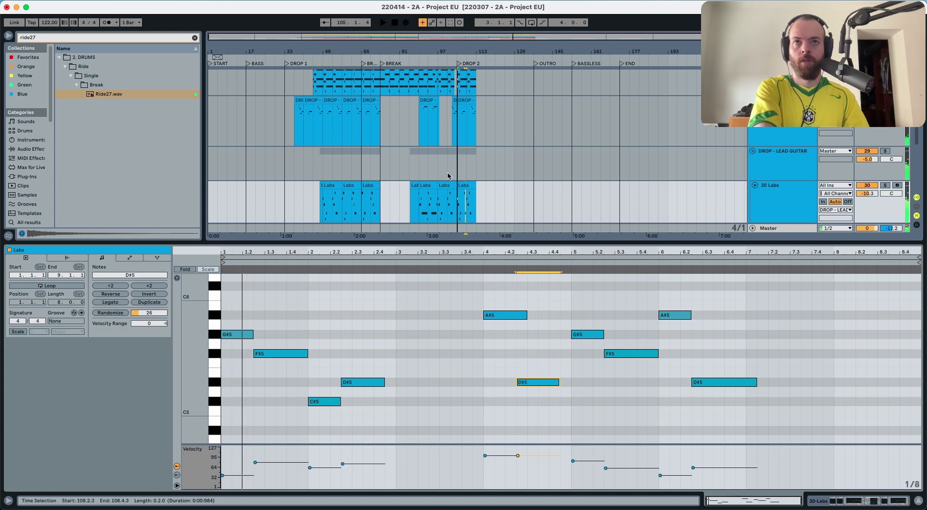
{"action": "left_click", "coordinate": [461, 66]}
{"action": "key", "text": "plus"}
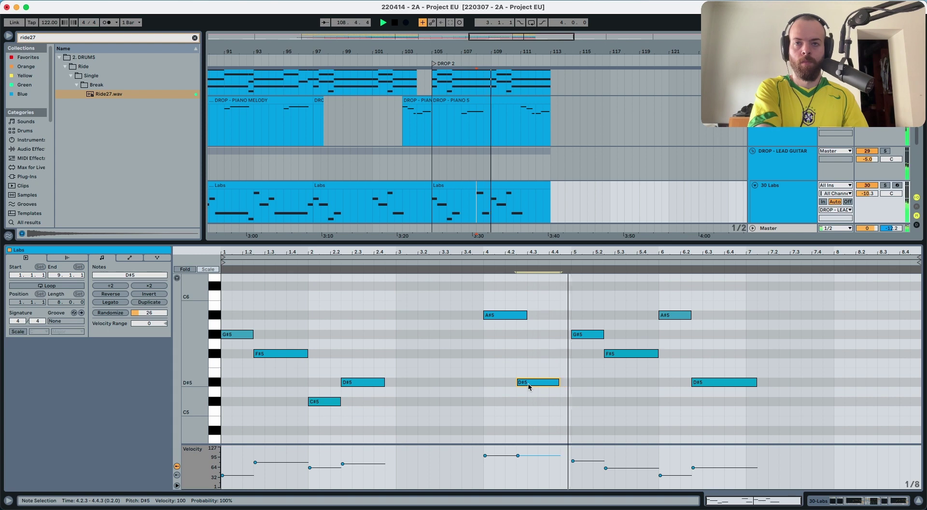
- Copy the A#5 and D#5 notes of bar 4 in the Labs clip to the start of bar 8
{"action": "left_click_drag", "start_coordinate": [563, 399], "coordinate": [243, 291]}
{"action": "left_click", "coordinate": [533, 356]}
{"action": "left_click_drag", "start_coordinate": [496, 296], "coordinate": [553, 400]}
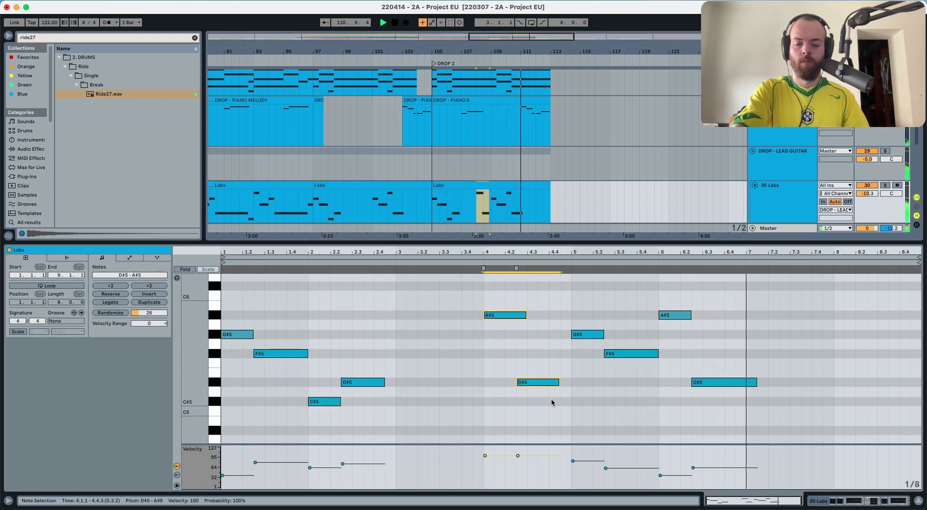
{"action": "left_click", "coordinate": [835, 317]}
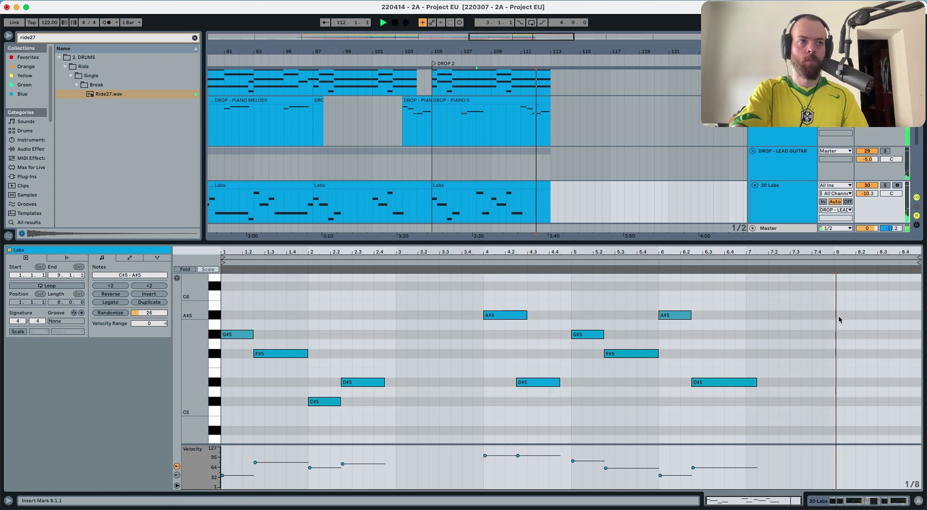
{"action": "key", "text": "super+v"}
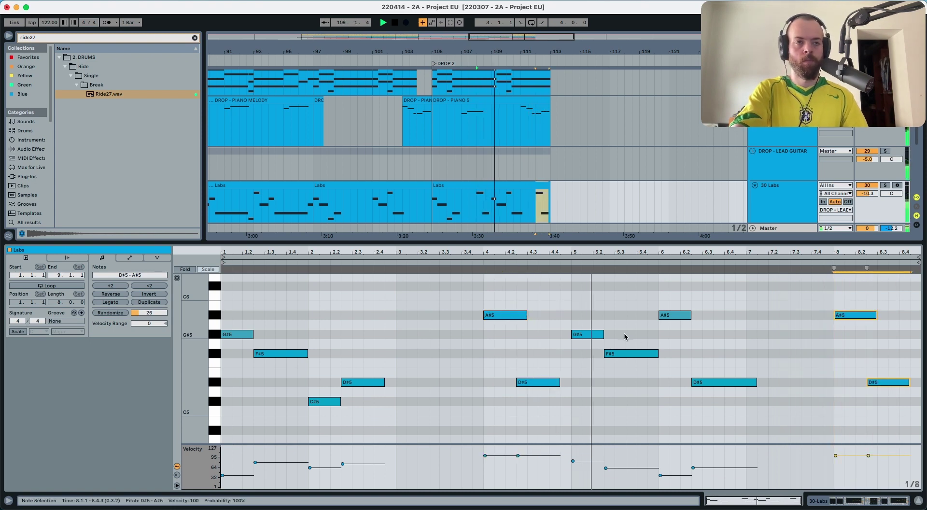
- Try the copied D#5 note in bar 8 at F#5, play it back and undo the pitch change
{"action": "left_click", "coordinate": [803, 355]}
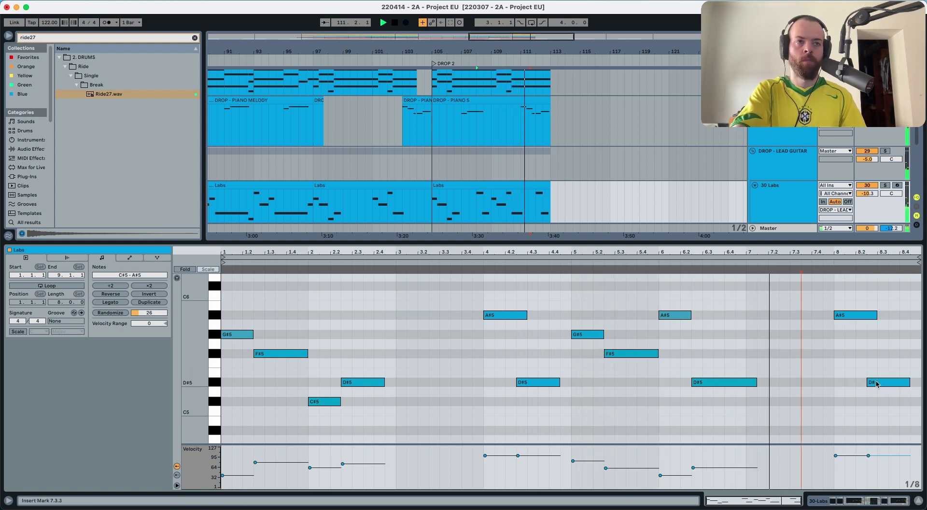
{"action": "left_click_drag", "start_coordinate": [877, 383], "coordinate": [878, 355]}
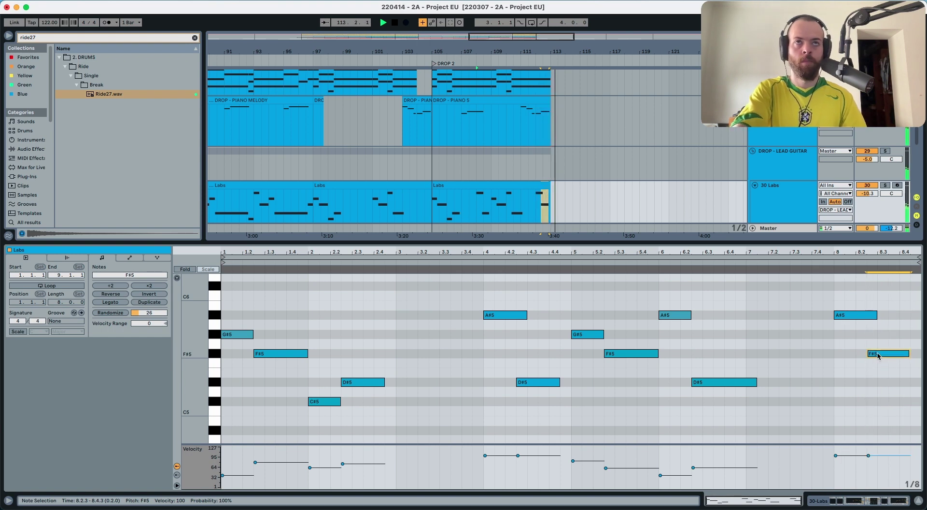
{"action": "key", "text": "space"}
{"action": "key", "text": "space"}
{"action": "left_click", "coordinate": [611, 193]}
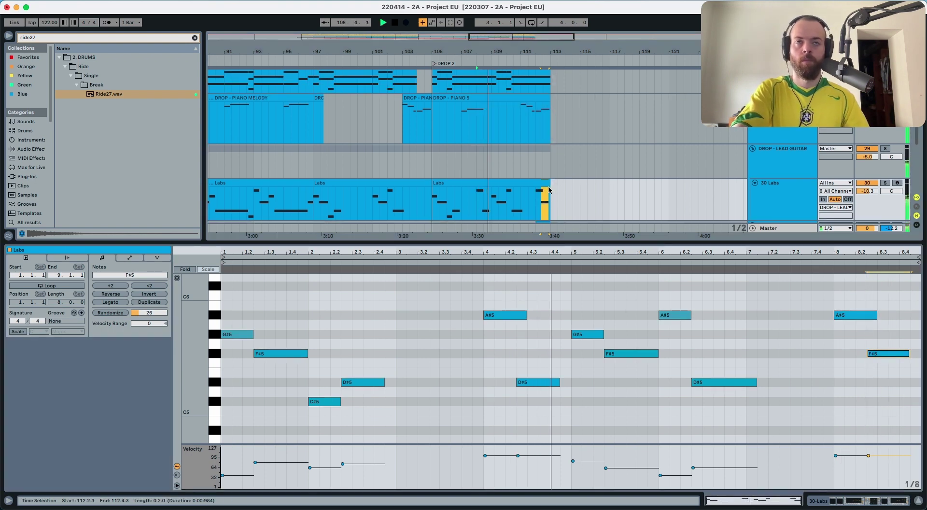
{"action": "key", "text": "super+z"}
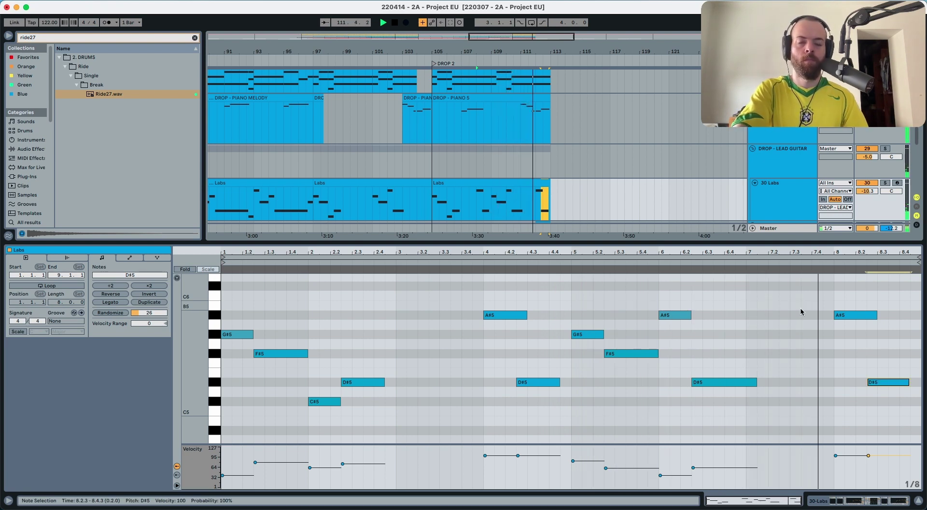
- Delete the copied A#5 and D#5 notes from bar 8 of the Labs clip and stop playback
{"action": "left_click_drag", "start_coordinate": [838, 301], "coordinate": [906, 400]}
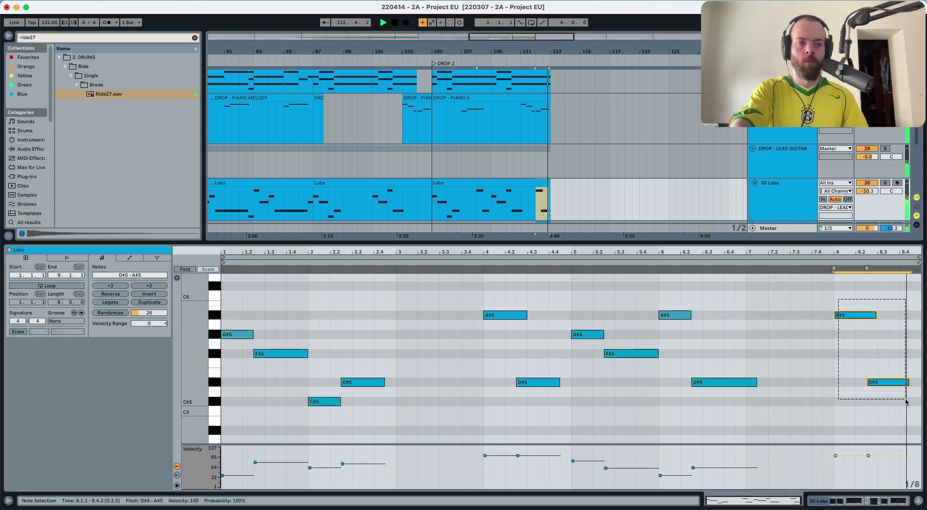
{"action": "key", "text": "Delete"}
{"action": "key", "text": "space"}
- Examine the piano melody and Labs notes together at bar 108
{"action": "left_click_drag", "start_coordinate": [524, 196], "coordinate": [548, 109]}
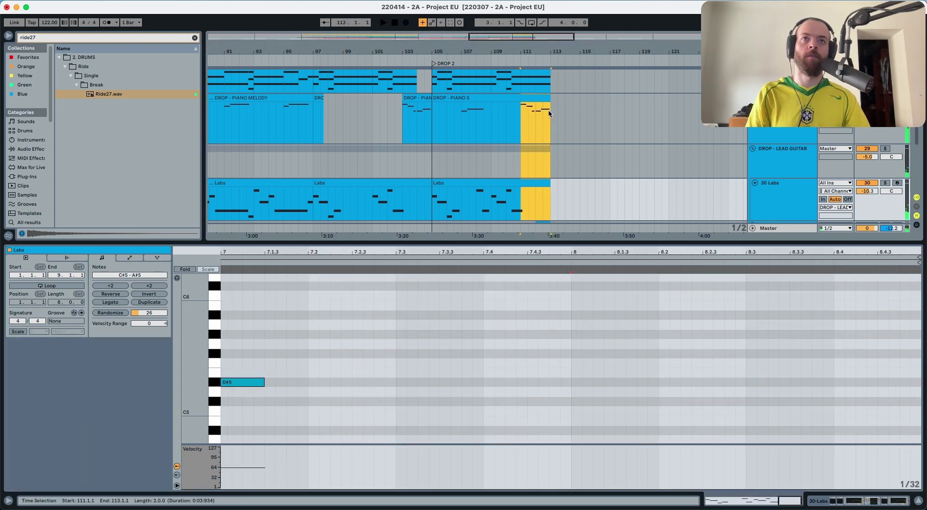
{"action": "left_click_drag", "start_coordinate": [476, 208], "coordinate": [476, 129]}
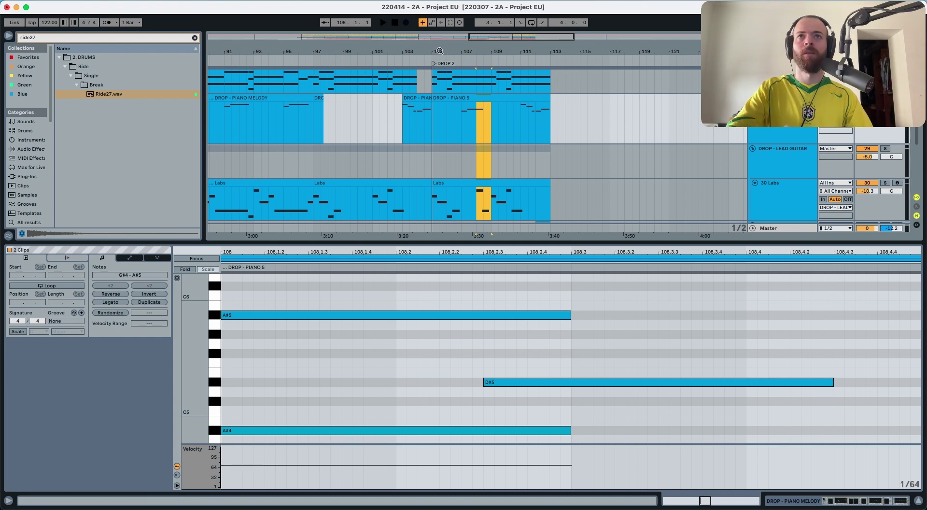
{"action": "key", "text": "minus"}
{"action": "scroll", "coordinate": [441, 106], "scroll_direction": "down", "scroll_amount": 4}
{"action": "scroll", "coordinate": [440, 106], "scroll_direction": "left", "scroll_amount": 2}
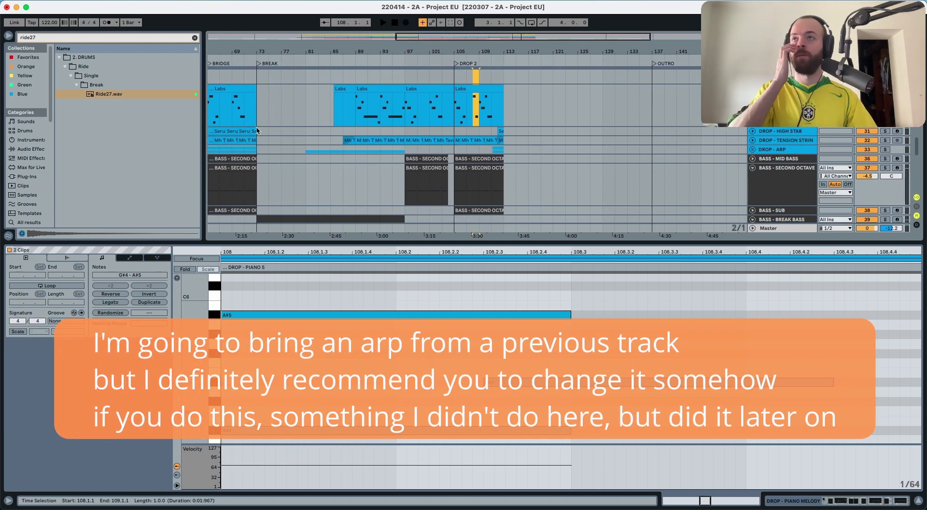
- Open the artist's project folder in the browser and clear the search to list all its projects
{"action": "scroll", "coordinate": [28, 161], "scroll_direction": "down", "scroll_amount": 10}
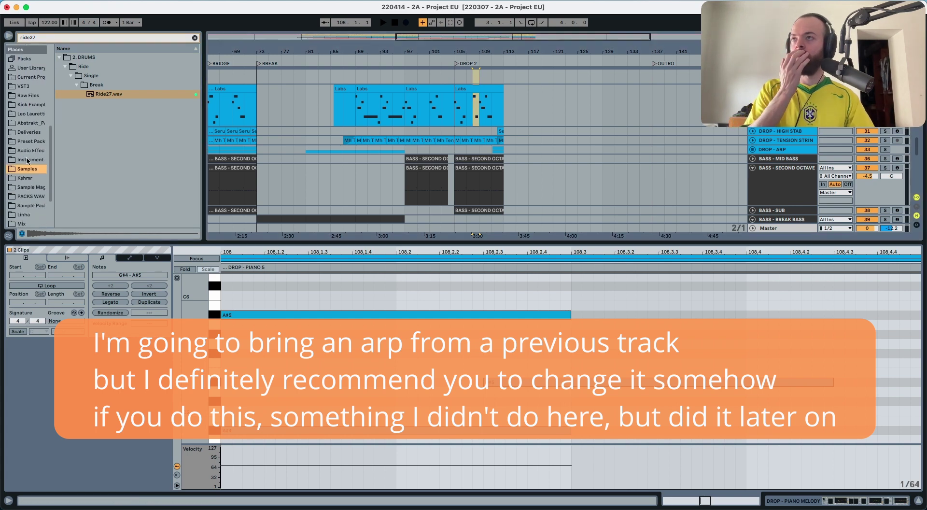
{"action": "scroll", "coordinate": [29, 180], "scroll_direction": "down", "scroll_amount": 1}
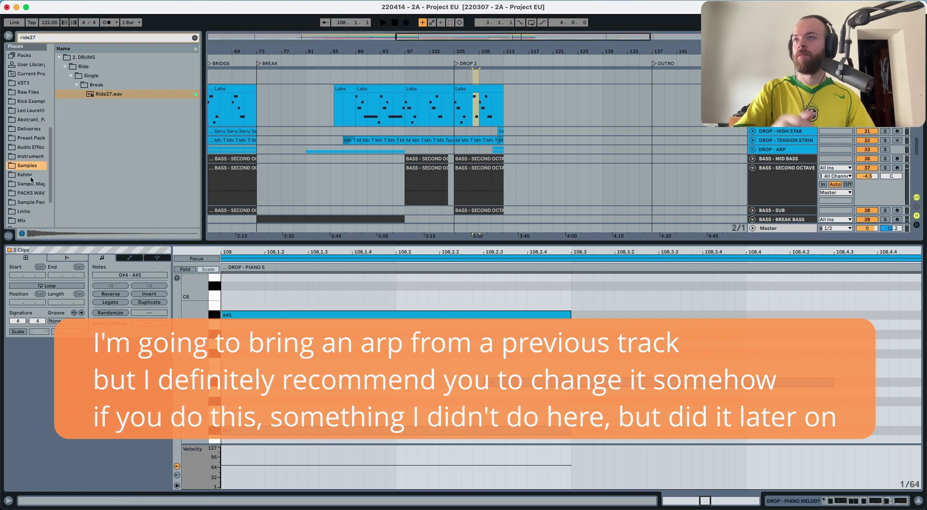
{"action": "scroll", "coordinate": [29, 162], "scroll_direction": "down", "scroll_amount": 5}
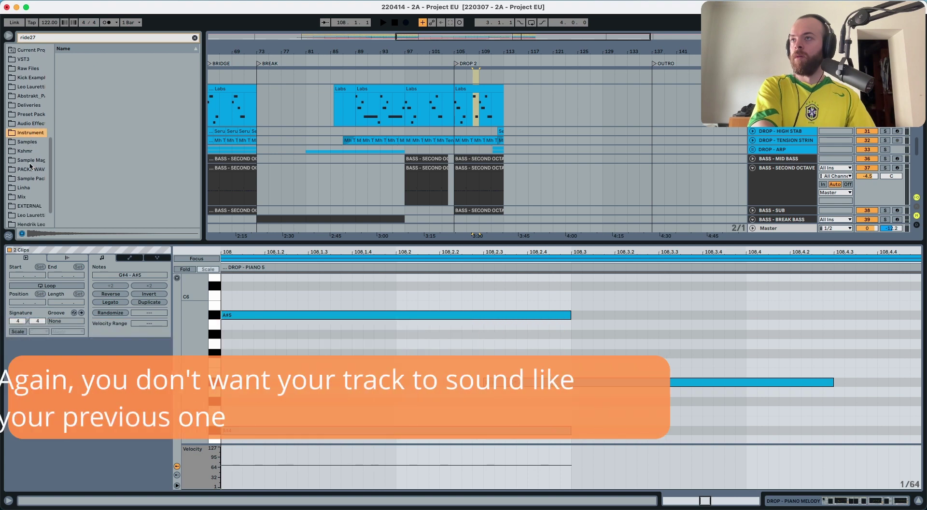
{"action": "left_click", "coordinate": [31, 214]}
{"action": "left_click", "coordinate": [89, 67]}
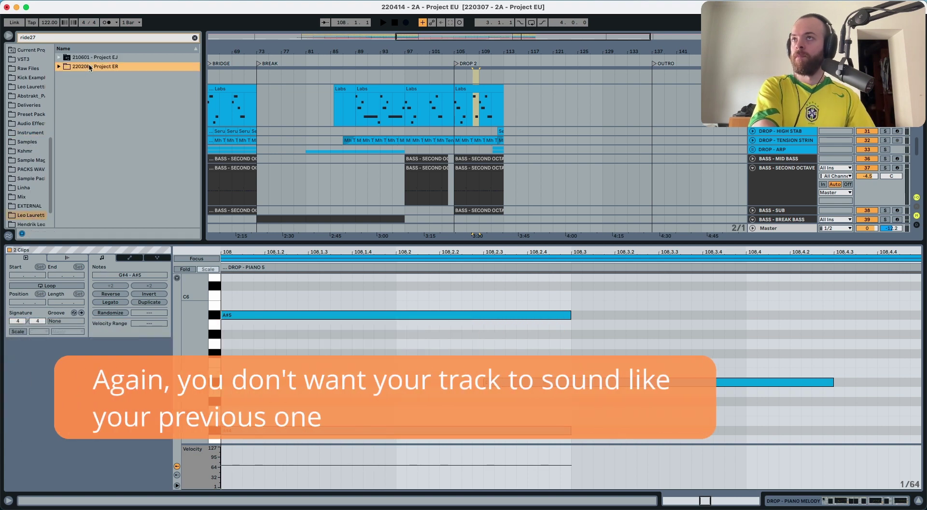
{"action": "left_click", "coordinate": [195, 38]}
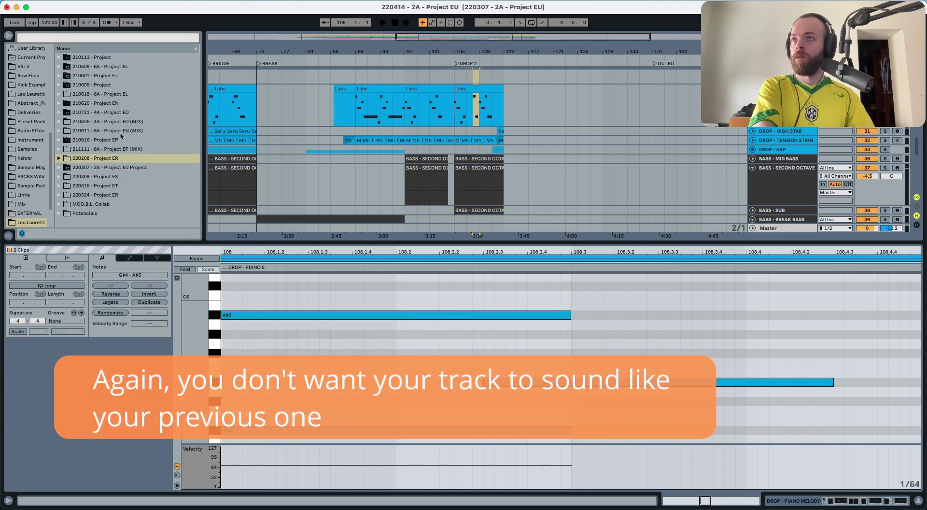
- Expand the 220208 - Project ER folder, its project folder and the 220412 - 4A - Project ER.als set
{"action": "double_click", "coordinate": [110, 160]}
{"action": "scroll", "coordinate": [110, 160], "scroll_direction": "down", "scroll_amount": 3}
{"action": "key", "text": "Down"}
{"action": "key", "text": "Right"}
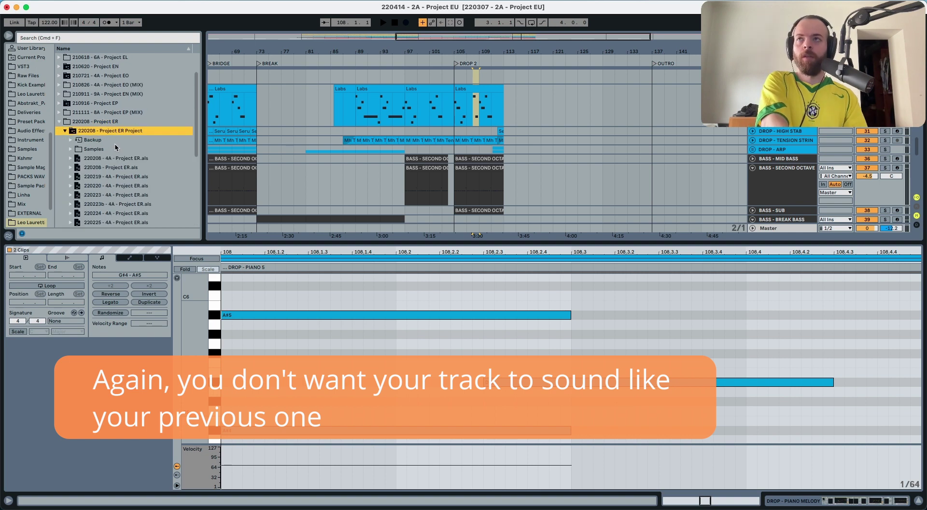
{"action": "scroll", "coordinate": [116, 145], "scroll_direction": "down", "scroll_amount": 5}
{"action": "left_click", "coordinate": [116, 135]}
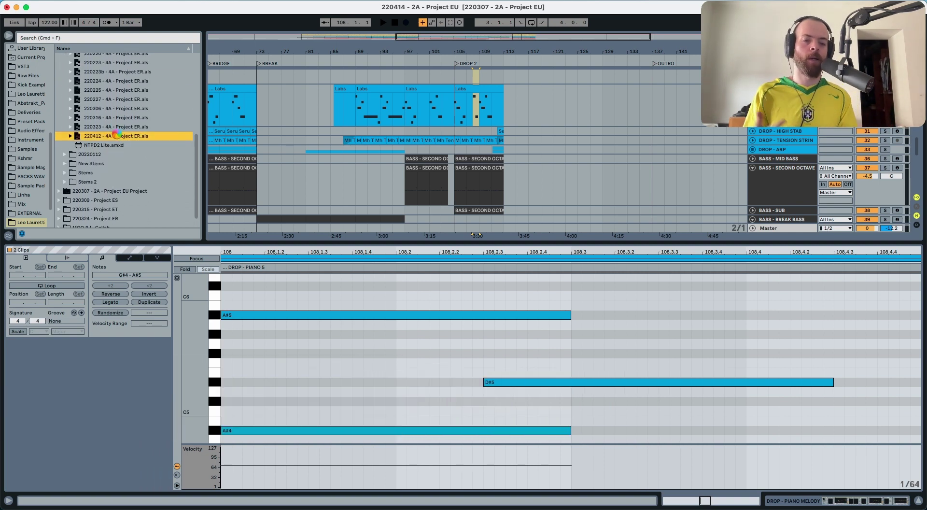
{"action": "key", "text": "Right"}
- Import the DROP - BG ARP track from the expanded set below the DROP - ARP track, and collapse the set
{"action": "scroll", "coordinate": [117, 137], "scroll_direction": "down", "scroll_amount": 10}
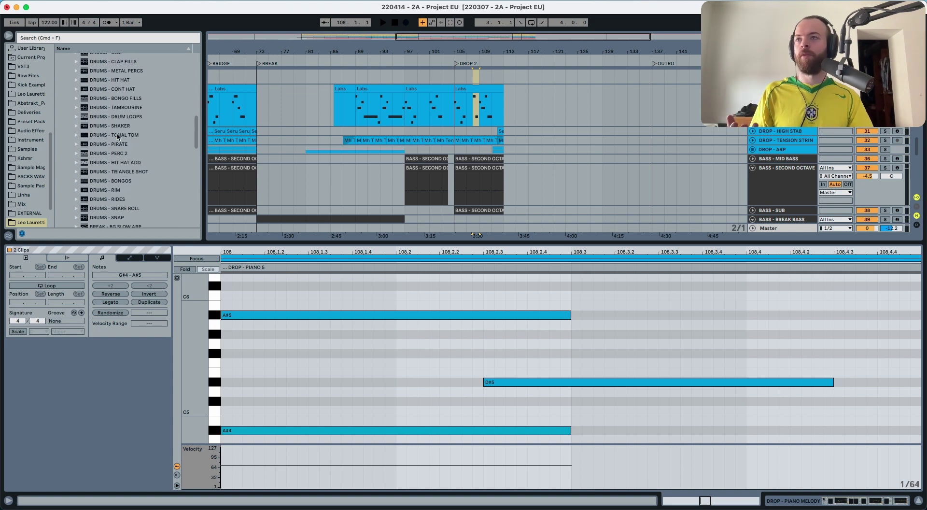
{"action": "scroll", "coordinate": [117, 137], "scroll_direction": "down", "scroll_amount": 1}
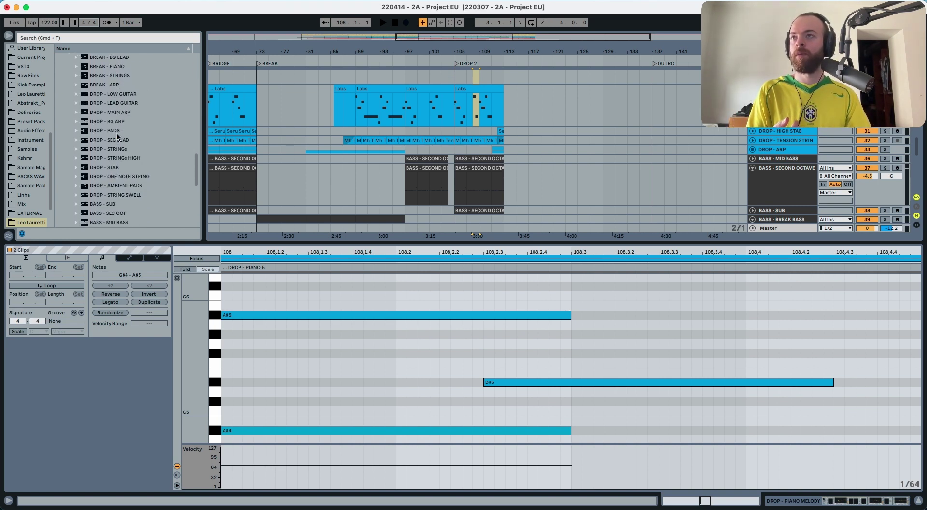
{"action": "left_click", "coordinate": [116, 122]}
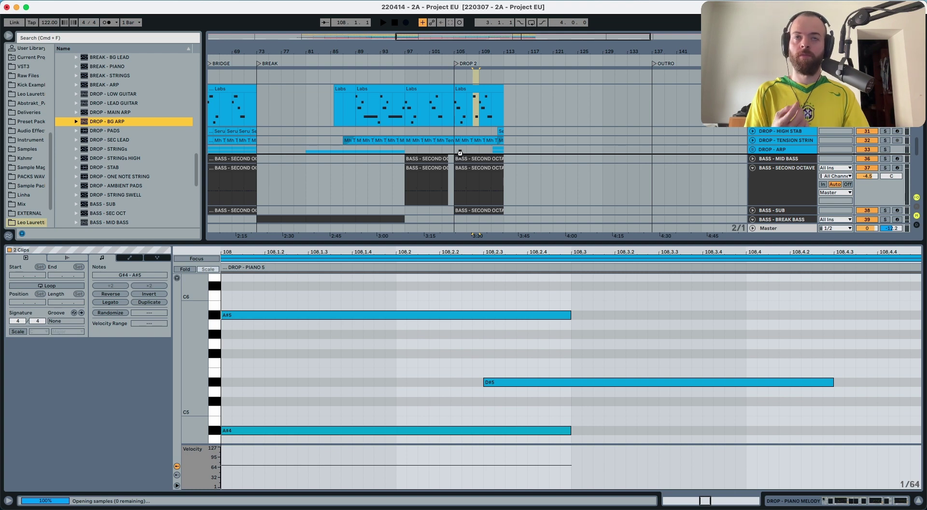
{"action": "left_click_drag", "start_coordinate": [460, 153], "coordinate": [460, 152]}
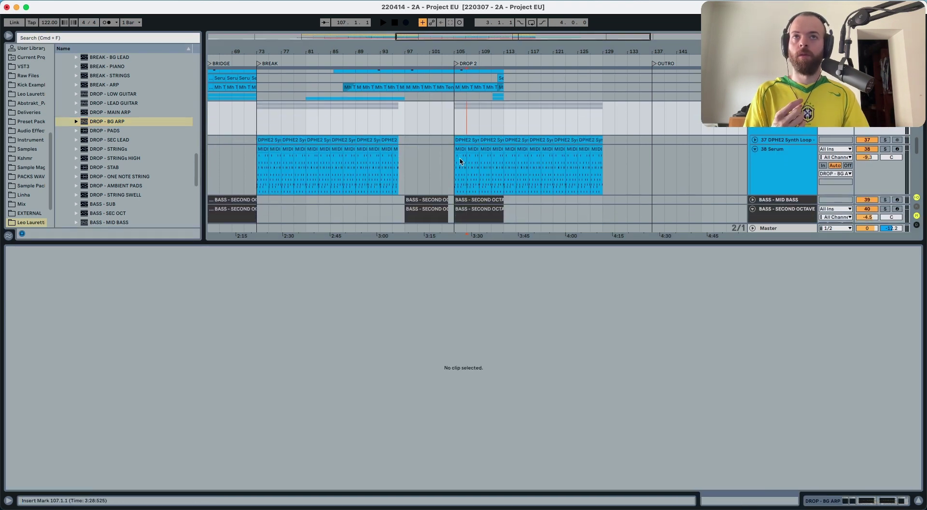
{"action": "scroll", "coordinate": [144, 79], "scroll_direction": "up", "scroll_amount": 10}
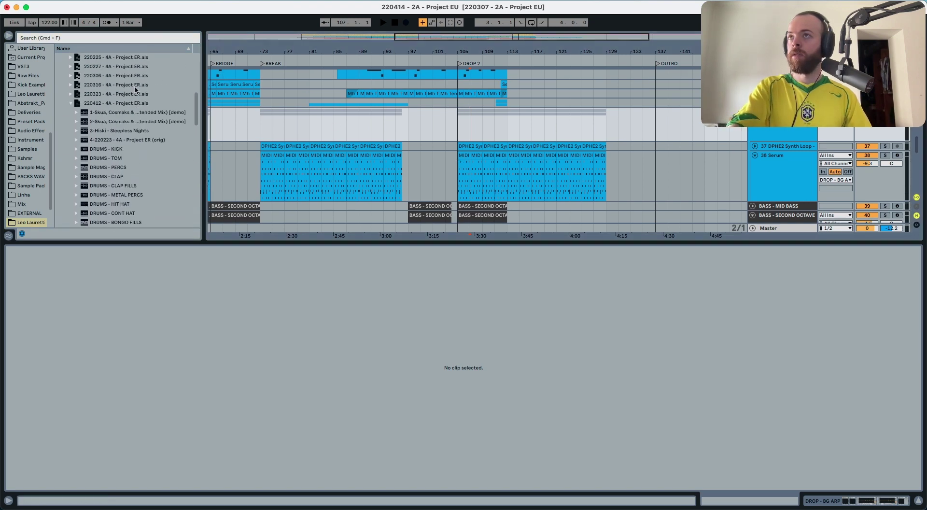
{"action": "left_click", "coordinate": [73, 103]}
{"action": "scroll", "coordinate": [444, 152], "scroll_direction": "down", "scroll_amount": 1}
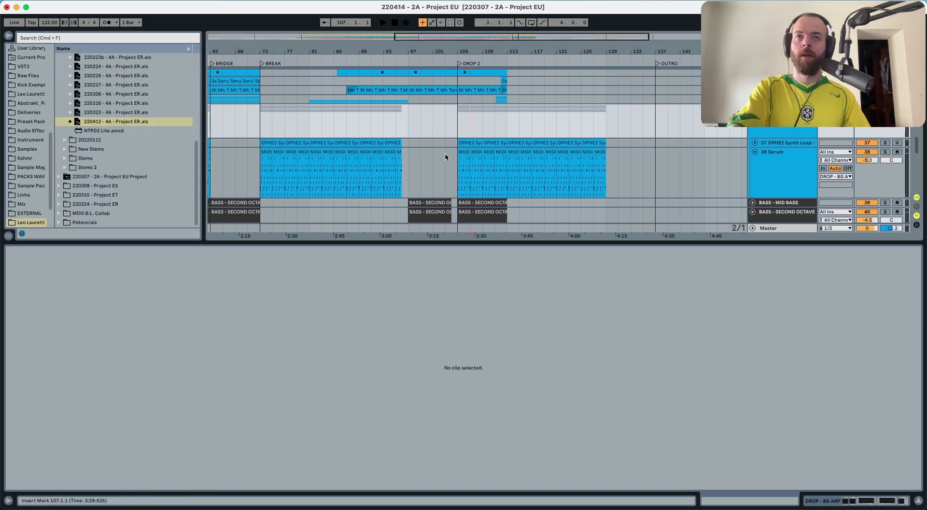
- Turn off the F Minor scale for the first Serum arp clip at DROP 2
{"action": "left_click", "coordinate": [462, 164]}
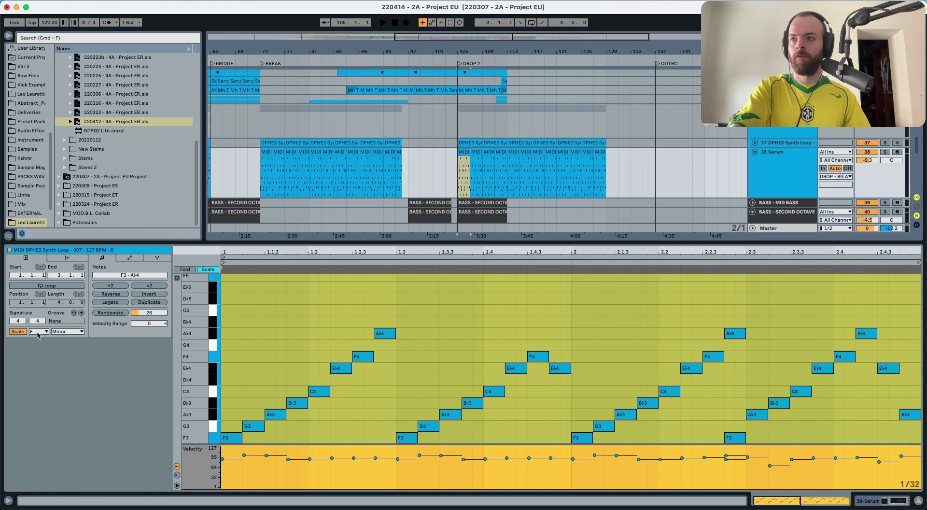
{"action": "left_click", "coordinate": [38, 332]}
{"action": "left_click", "coordinate": [21, 333]}
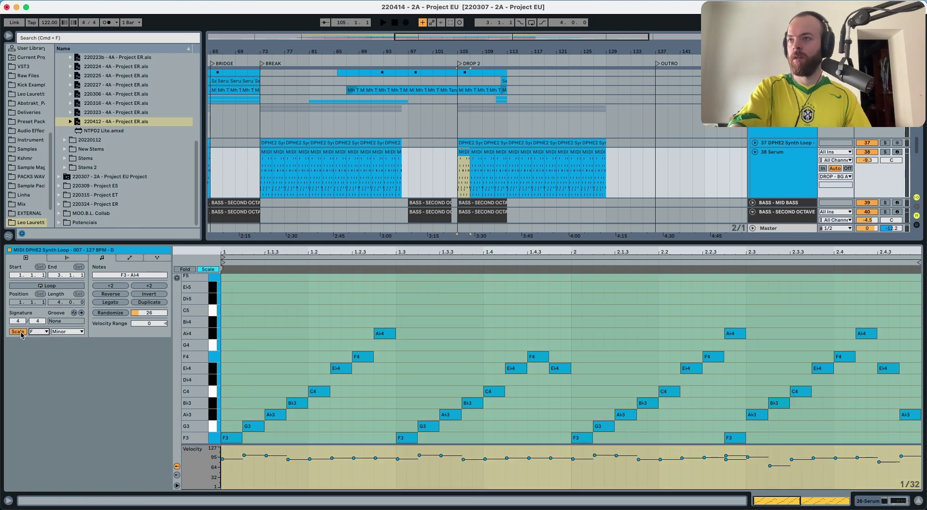
{"action": "left_click", "coordinate": [18, 331]}
- Transpose all notes of this arp clip down two semitones so they start at D#3
{"action": "scroll", "coordinate": [298, 345], "scroll_direction": "down", "scroll_amount": 4}
{"action": "key", "text": "super+a"}
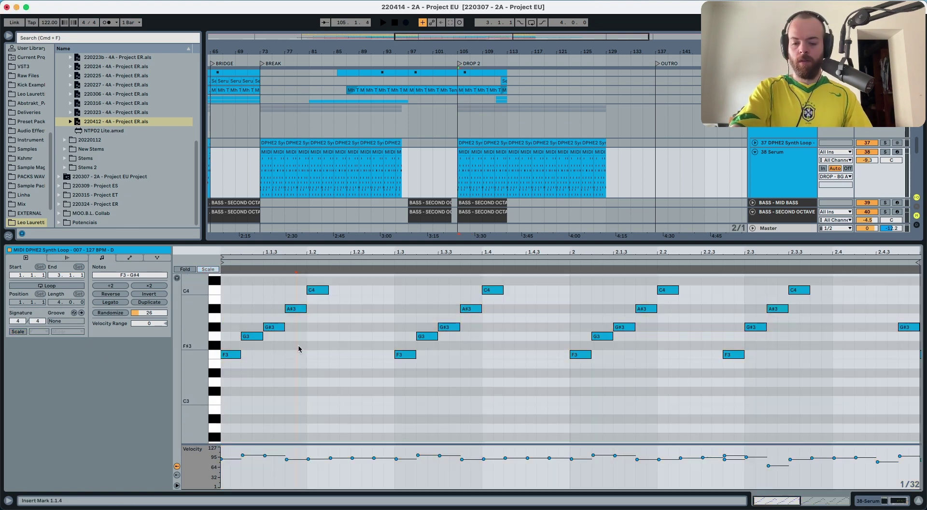
{"action": "key", "text": "Down"}
{"action": "key", "text": "Down"}
{"action": "key", "text": "Down"}
{"action": "key", "text": "Up"}
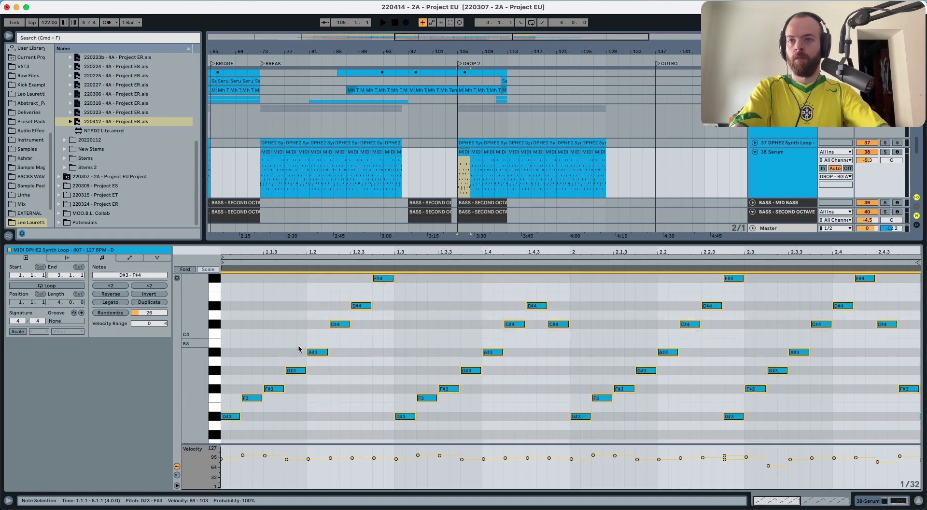
- Duplicate the transposed Serum arp clip over all the following arp clips in the DROP 2 section
{"action": "left_click", "coordinate": [463, 154]}
{"action": "key", "text": "Right"}
{"action": "key", "text": "Right"}
{"action": "key", "text": "Right"}
{"action": "key", "text": "Right"}
{"action": "key", "text": "Right"}
{"action": "key", "text": "Right"}
{"action": "key", "text": "Right"}
{"action": "key", "text": "Right"}
{"action": "key", "text": "Right"}
{"action": "key", "text": "Right"}
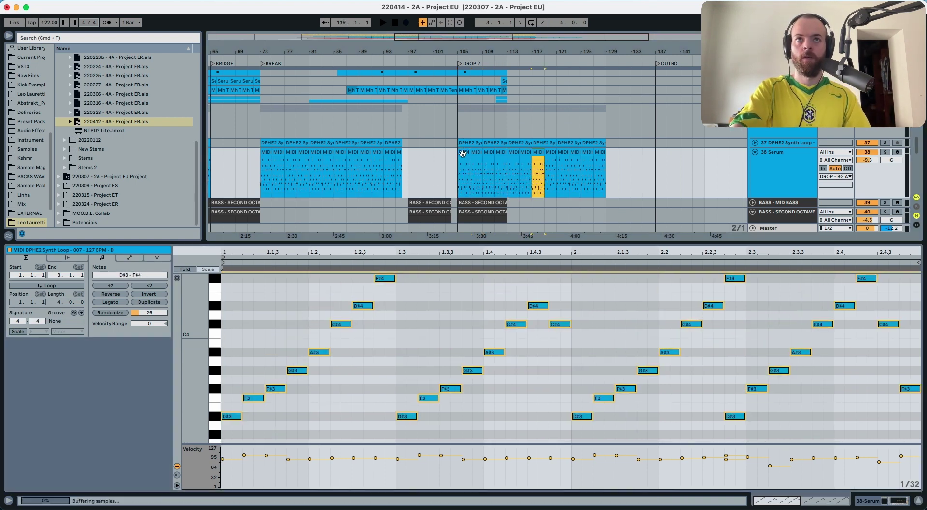
{"action": "key", "text": "Right"}
- Delete all clips before DROP 2 on the DPHE2 Synth Loop and Serum arp tracks
{"action": "left_click_drag", "start_coordinate": [421, 152], "coordinate": [163, 144]}
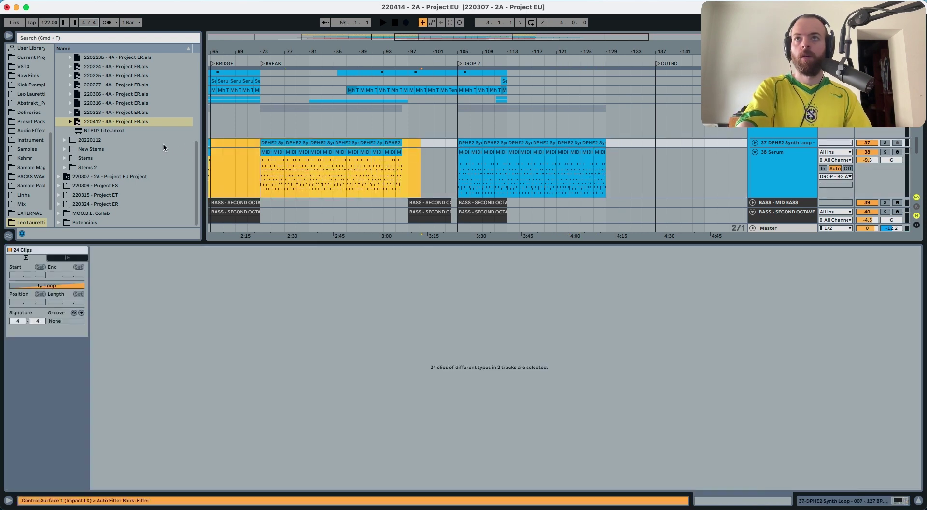
{"action": "scroll", "coordinate": [275, 155], "scroll_direction": "left", "scroll_amount": 6}
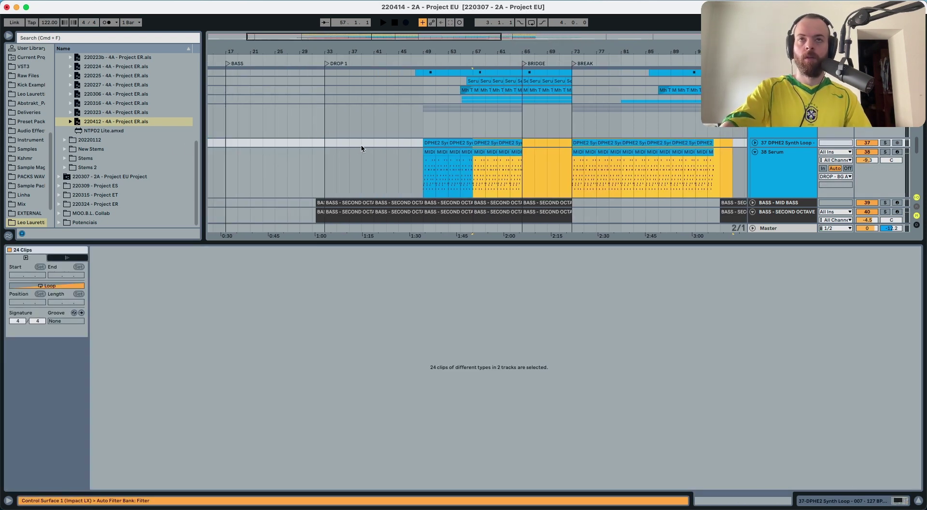
{"action": "left_click", "coordinate": [361, 144], "text": "shift"}
{"action": "scroll", "coordinate": [360, 145], "scroll_direction": "right", "scroll_amount": 6}
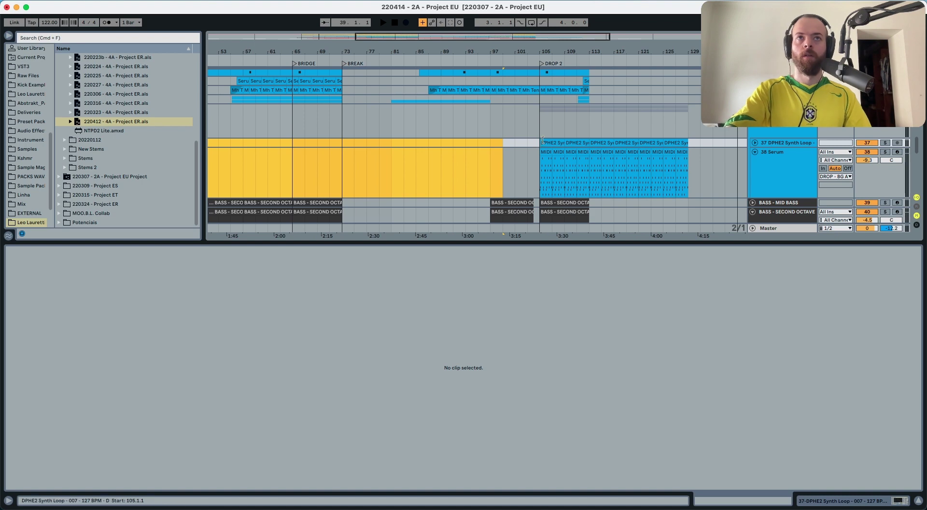
- Audition the DPHE2 Synth Loop and Serum tracks soloed from bar 105, and restore the full mix
{"action": "left_click", "coordinate": [542, 143]}
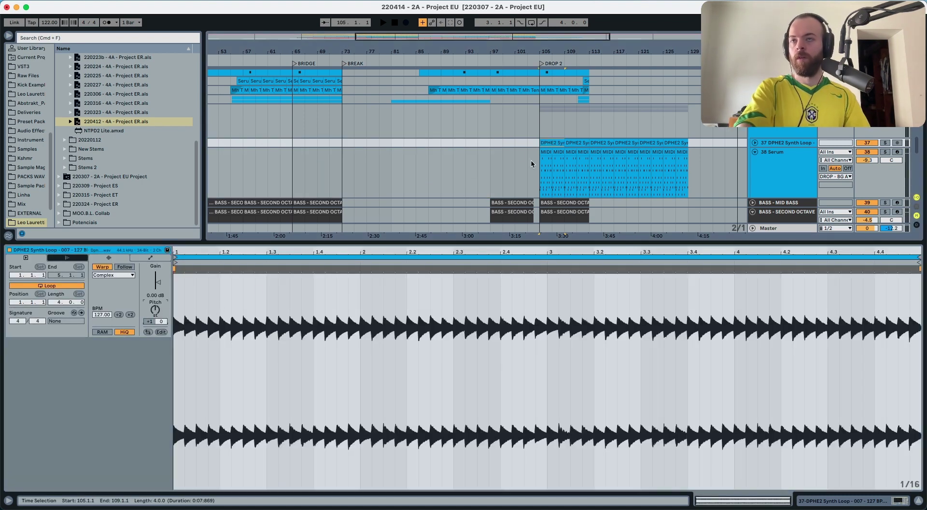
{"action": "left_click", "coordinate": [885, 152], "text": "super"}
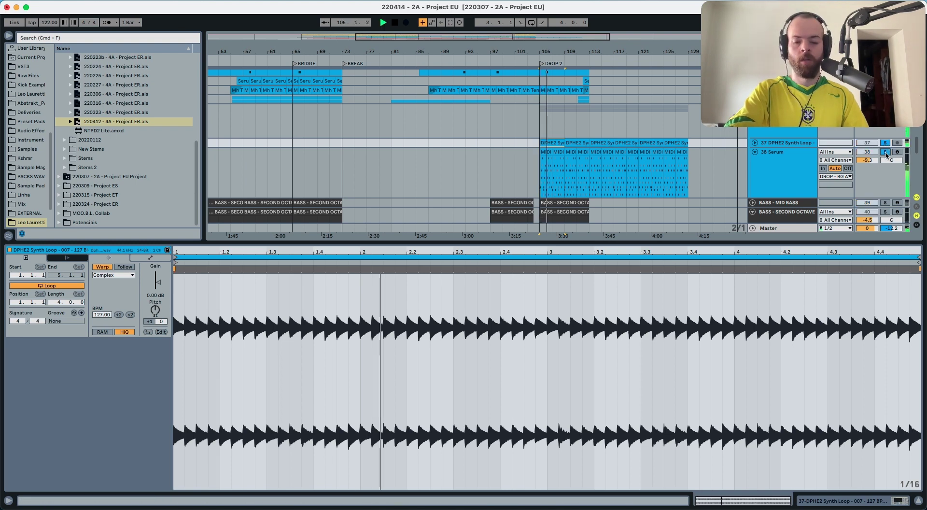
{"action": "left_click", "coordinate": [886, 153]}
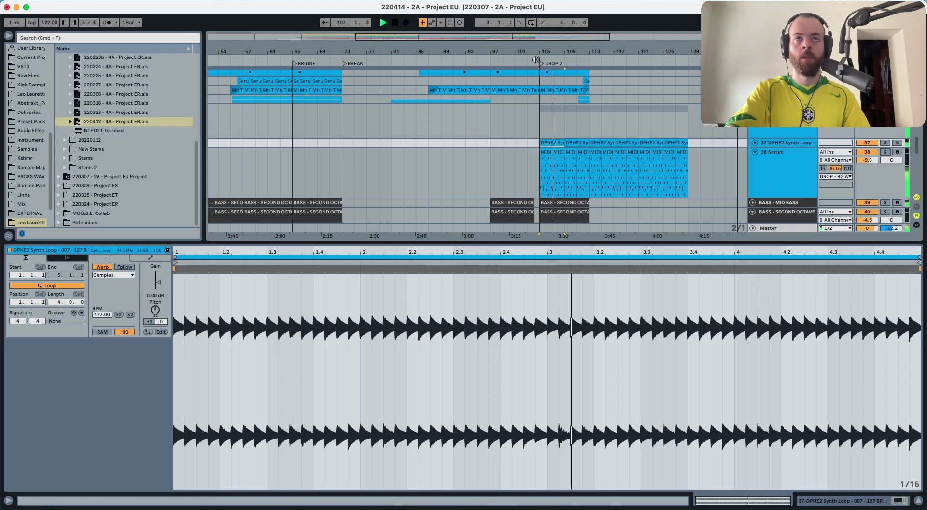
{"action": "key", "text": "space"}
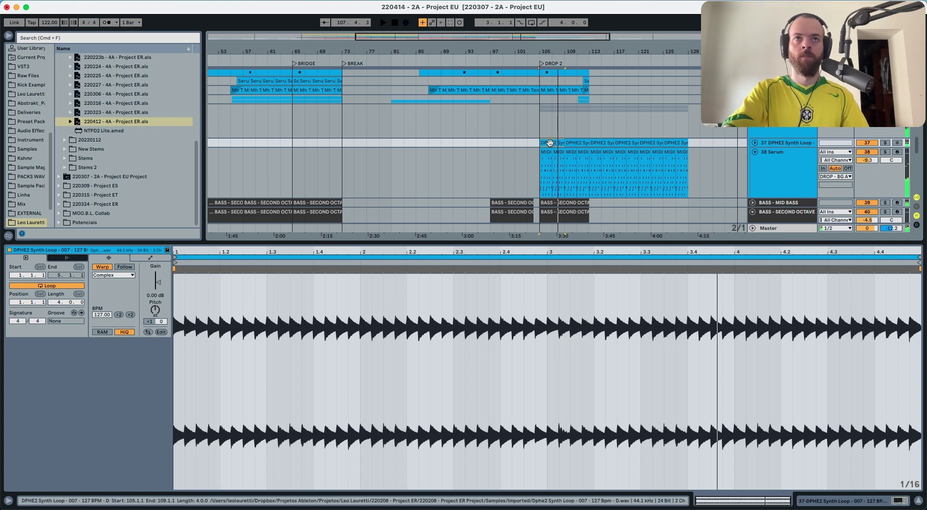
- Copy the first four bars of both DROP 2 arp tracks to bars 97 and 101, and clear the last bar before DROP 2
{"action": "left_click", "coordinate": [559, 152], "text": "shift"}
{"action": "left_click", "coordinate": [495, 139]}
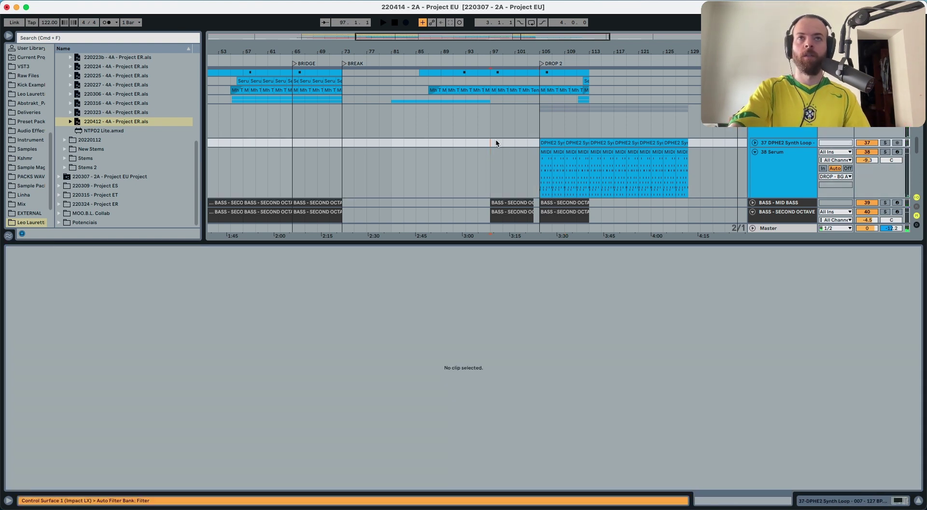
{"action": "key", "text": "super+v"}
{"action": "key", "text": "super+v"}
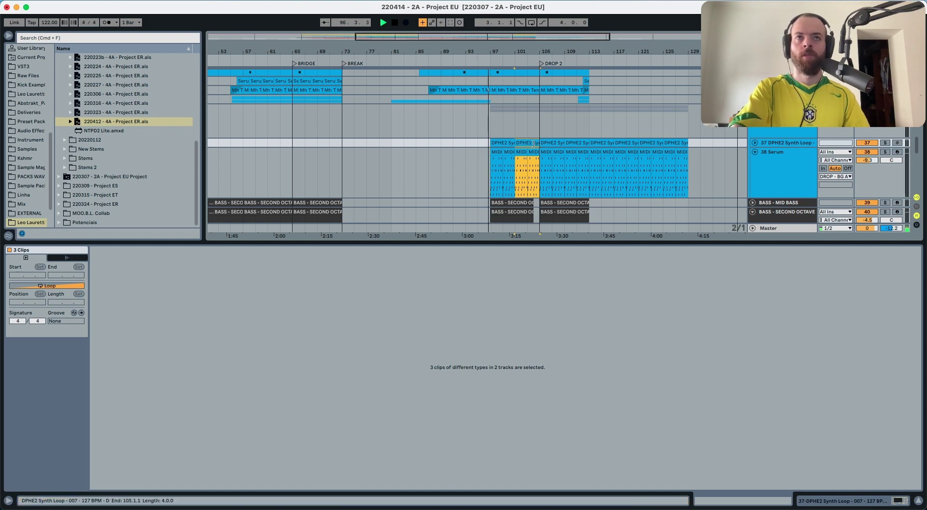
{"action": "left_click_drag", "start_coordinate": [535, 143], "coordinate": [532, 143]}
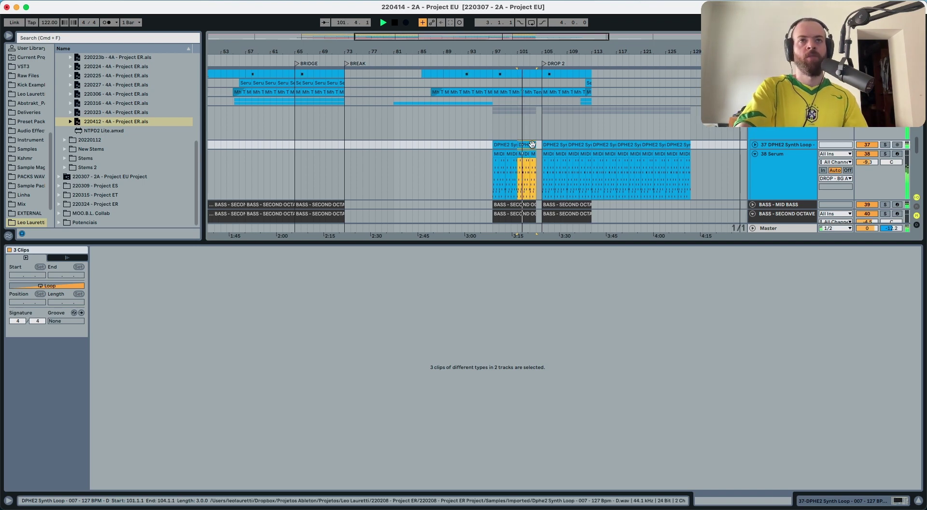
{"action": "scroll", "coordinate": [531, 144], "scroll_direction": "up", "scroll_amount": 3}
{"action": "scroll", "coordinate": [531, 144], "scroll_direction": "right", "scroll_amount": 2}
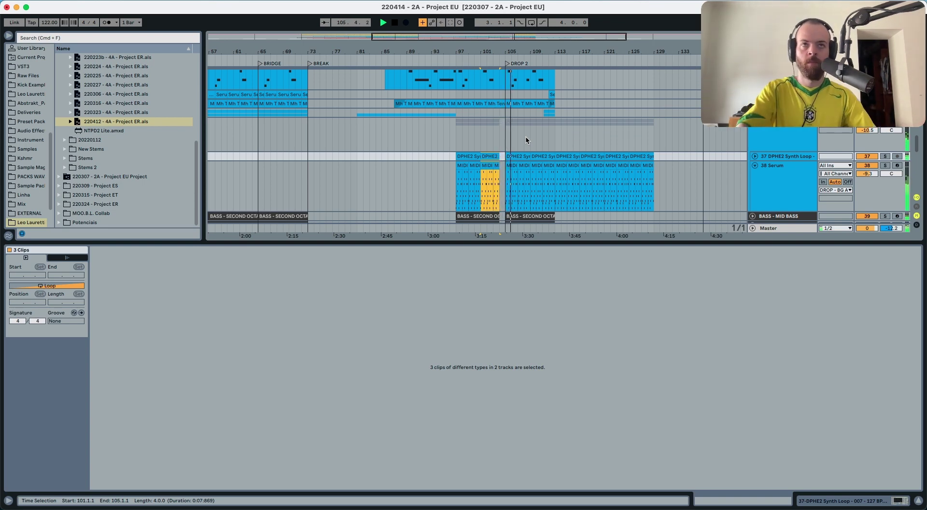
- Adjust the low-cut band of the first EQ Eight on the DROP - BG ARP group to thin the arp's low end during playback
{"action": "left_click", "coordinate": [511, 164]}
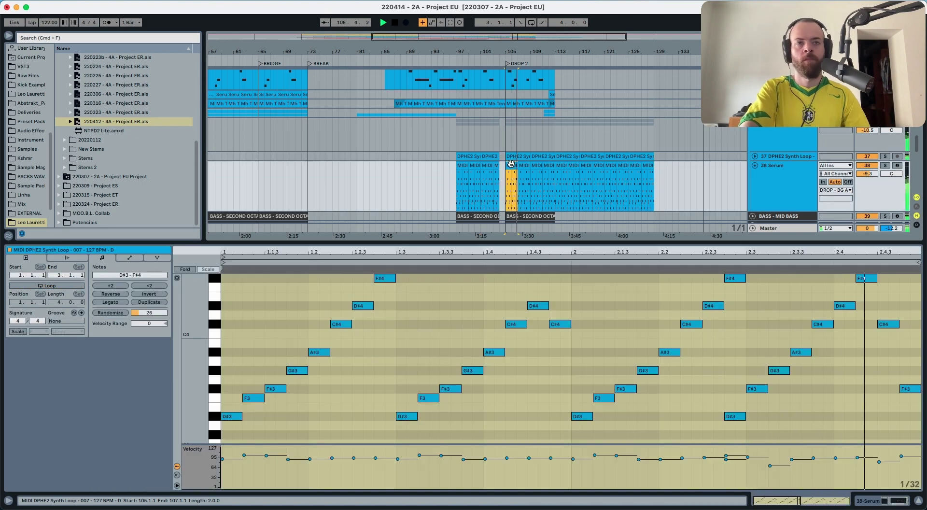
{"action": "left_click", "coordinate": [784, 139]}
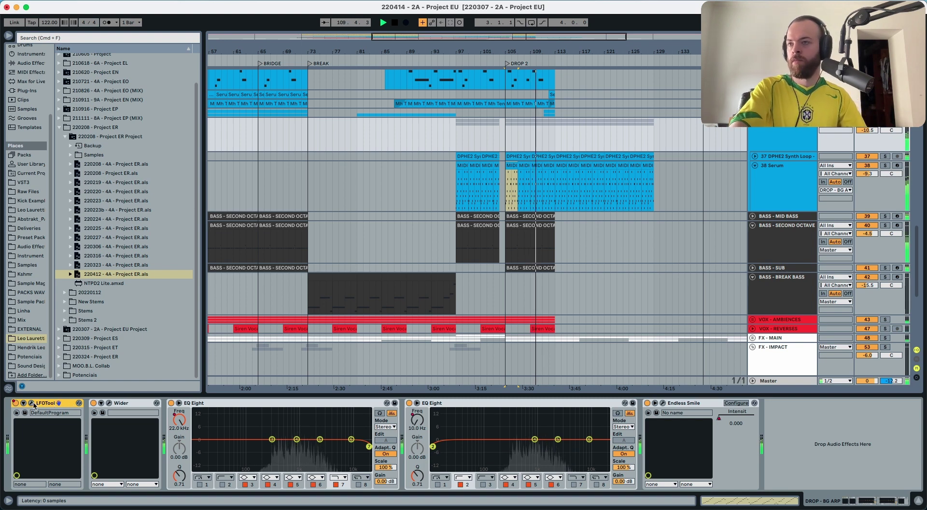
{"action": "left_click", "coordinate": [760, 187]}
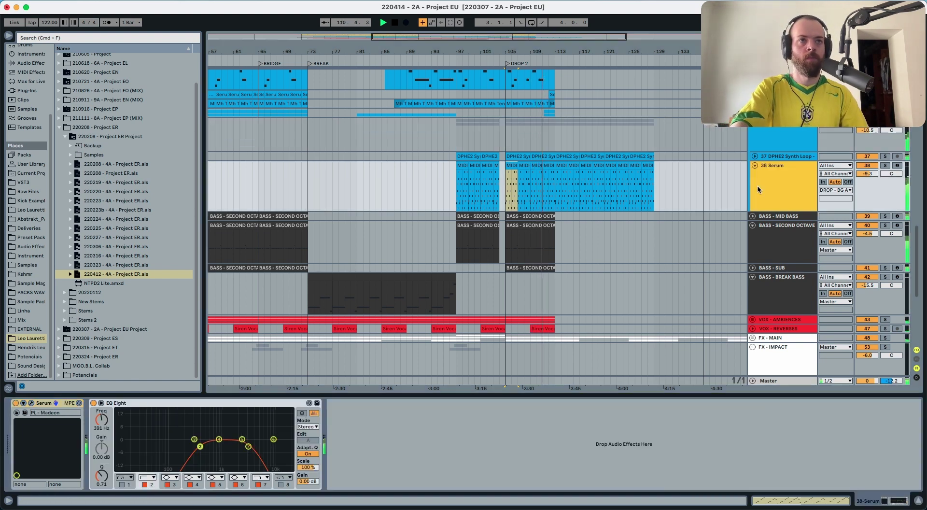
{"action": "key", "text": "space"}
{"action": "left_click", "coordinate": [784, 138]}
{"action": "left_click", "coordinate": [782, 167]}
{"action": "left_click", "coordinate": [782, 141]}
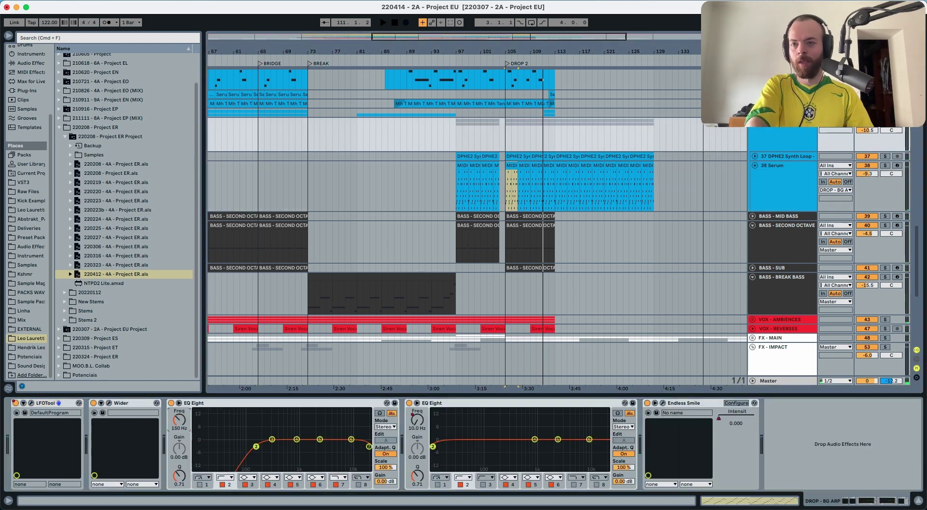
{"action": "key", "text": "space"}
{"action": "left_click_drag", "start_coordinate": [256, 447], "coordinate": [301, 446]}
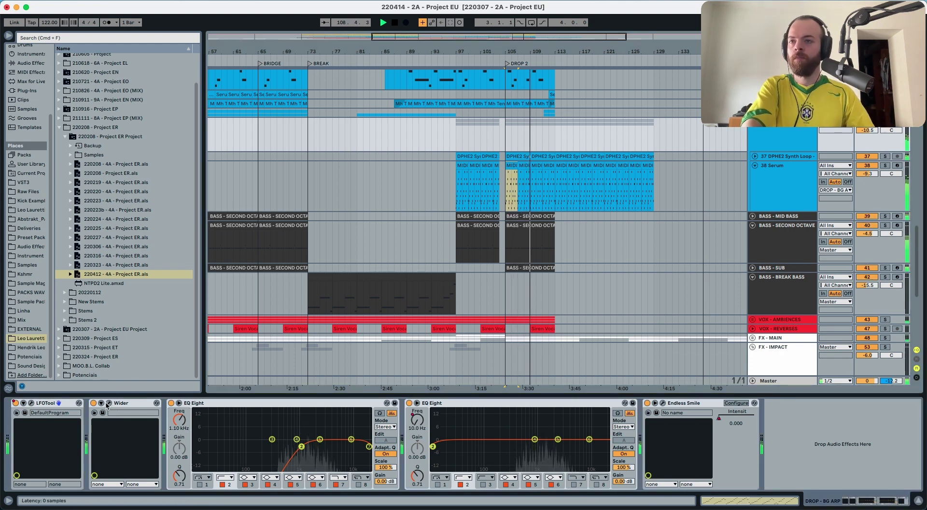
{"action": "left_click_drag", "start_coordinate": [179, 419], "coordinate": [179, 425]}
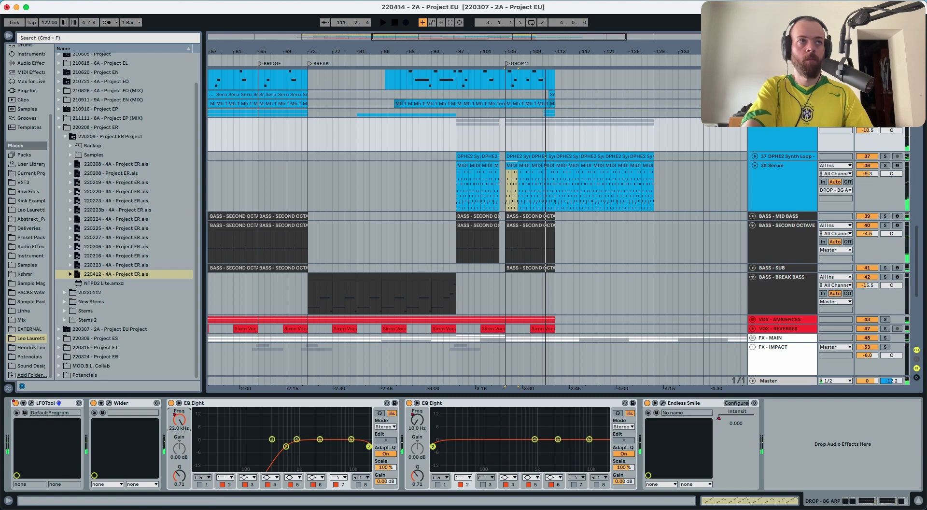
- Turn band 6 of the group's first EQ Eight into a high cut at 2.30 kHz
{"action": "key", "text": "space"}
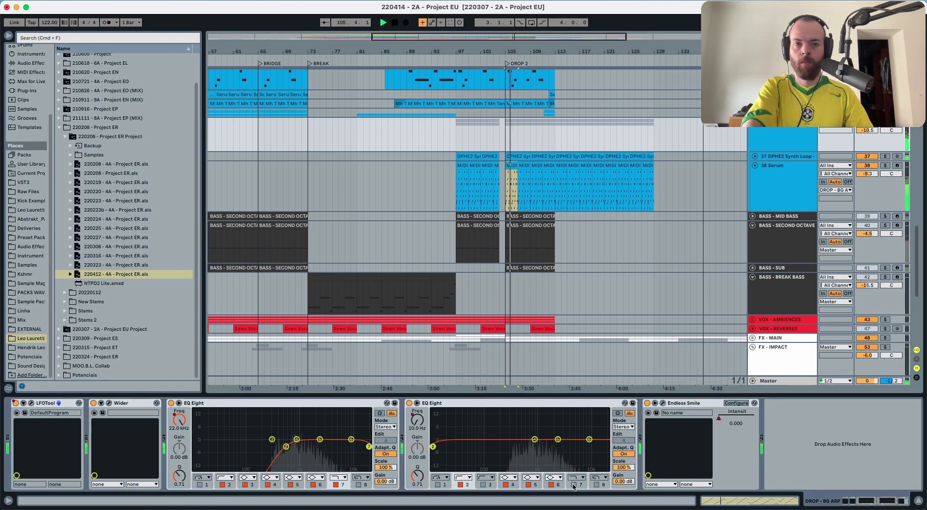
{"action": "left_click", "coordinate": [574, 484]}
{"action": "left_click", "coordinate": [317, 481]}
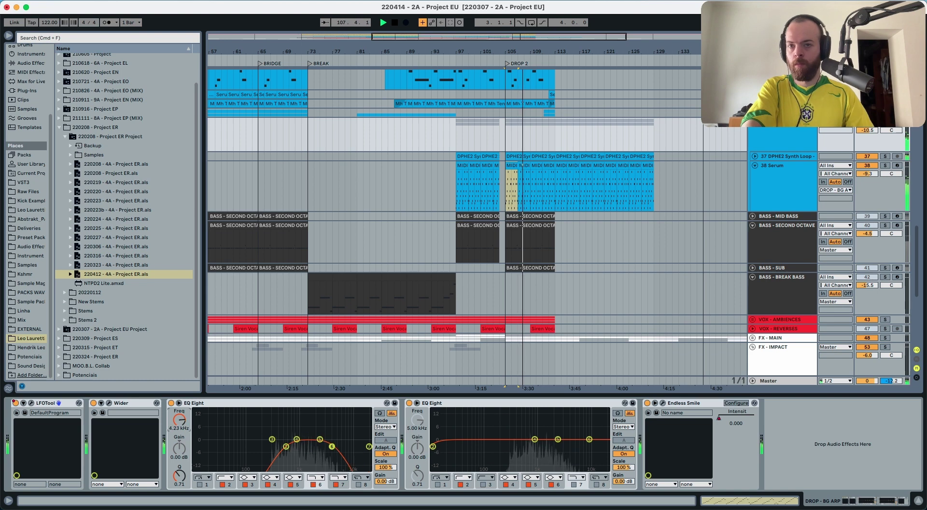
- Try removing the last beat of bar 97 from both arp tracks while playing from that bar
{"action": "left_click", "coordinate": [457, 139]}
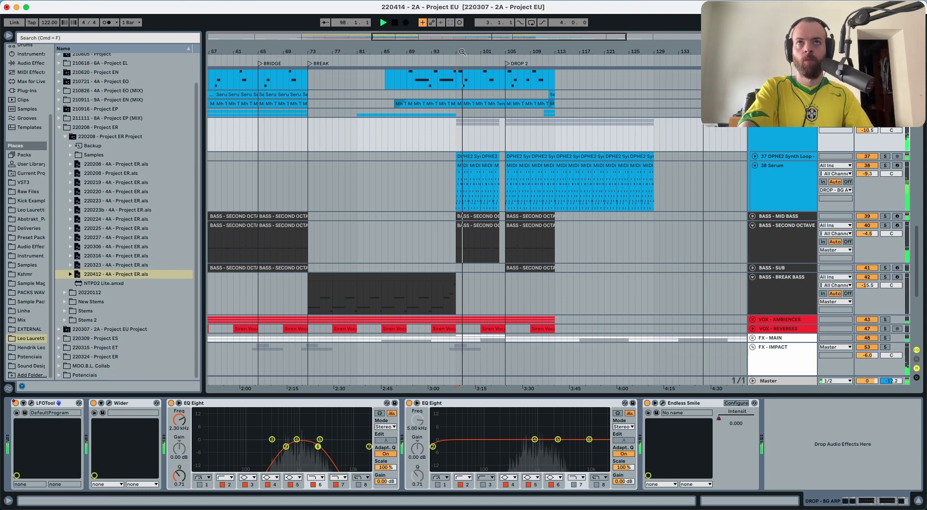
{"action": "key", "text": "space"}
{"action": "scroll", "coordinate": [463, 140], "scroll_direction": "up", "scroll_amount": 10}
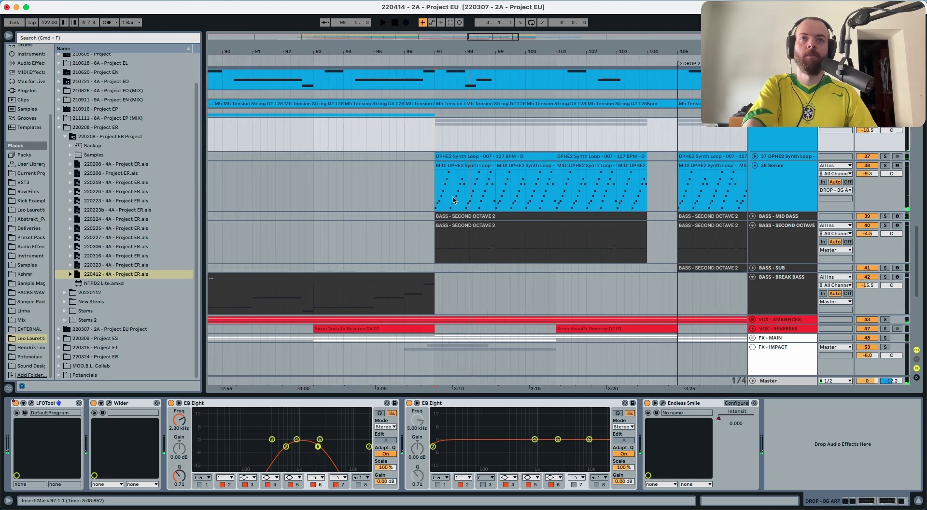
{"action": "key", "text": "space"}
{"action": "left_click_drag", "start_coordinate": [456, 199], "coordinate": [465, 151]}
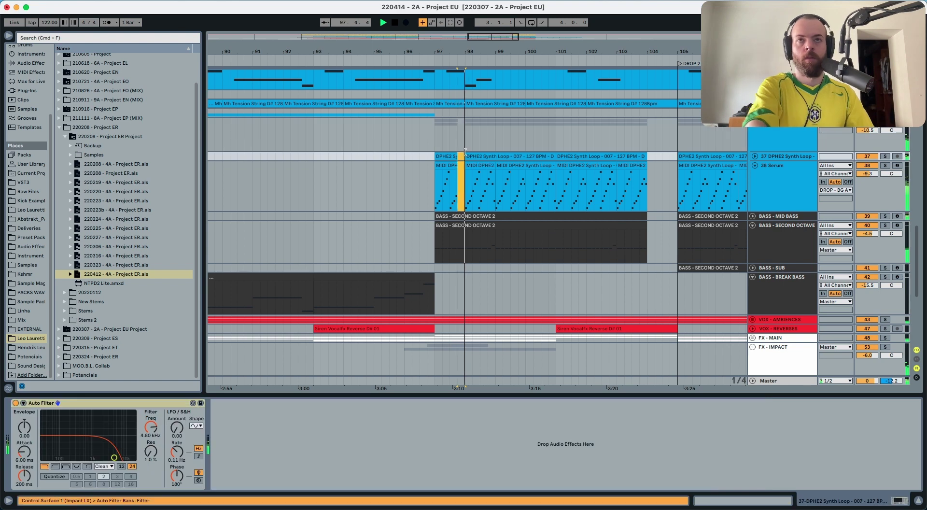
{"action": "left_click", "coordinate": [448, 157]}
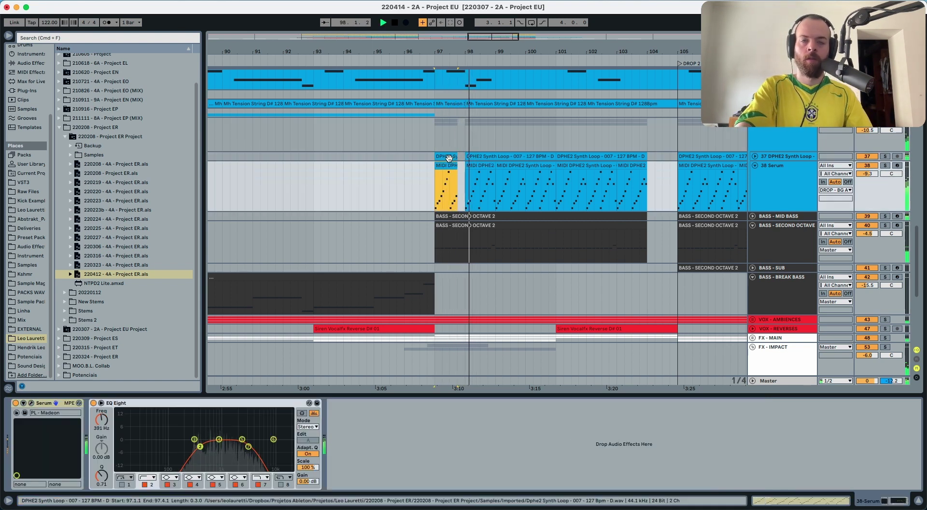
{"action": "key", "text": "space"}
{"action": "key", "text": "super+z"}
{"action": "key", "text": "space"}
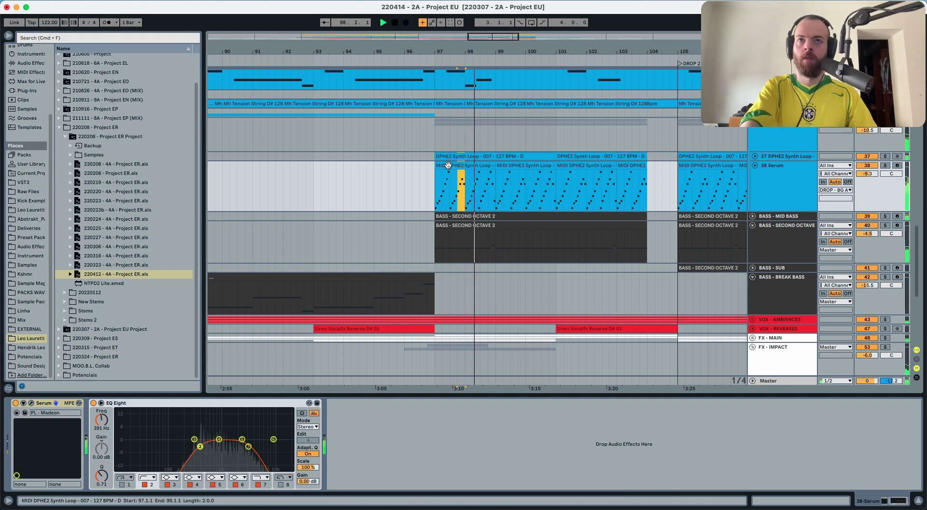
- Duplicate the first two beats of bar 97 on both arp tracks up to bar 99, and play the result
{"action": "key", "text": "space"}
{"action": "key", "text": "space"}
{"action": "left_click", "coordinate": [449, 191]}
{"action": "left_click_drag", "start_coordinate": [450, 192], "coordinate": [437, 158]}
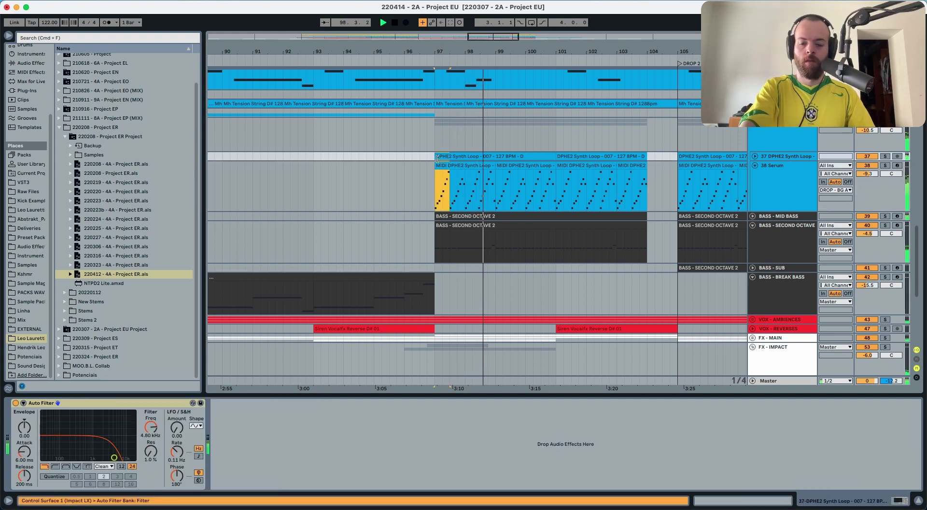
{"action": "key", "text": "super+d"}
{"action": "key", "text": "super+d"}
{"action": "key", "text": "super+d"}
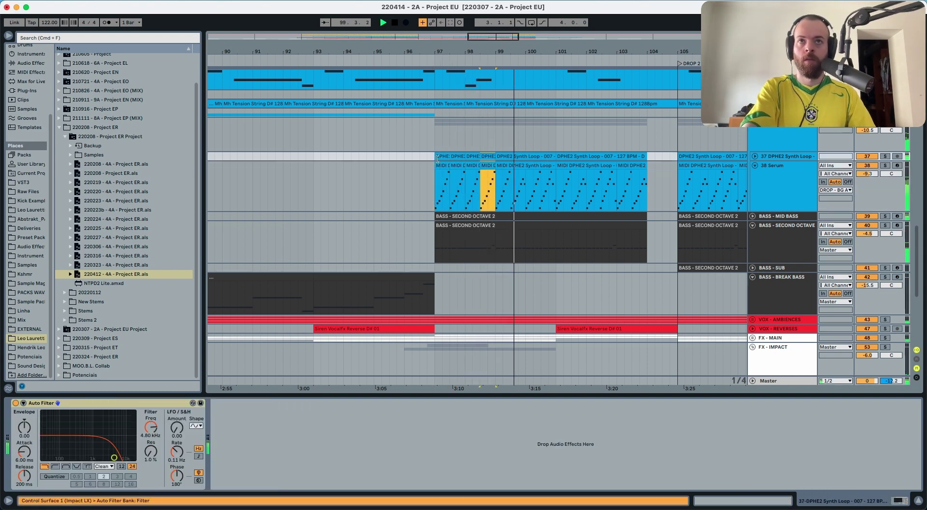
{"action": "left_click", "coordinate": [438, 158]}
{"action": "key", "text": "space"}
{"action": "key", "text": "space"}
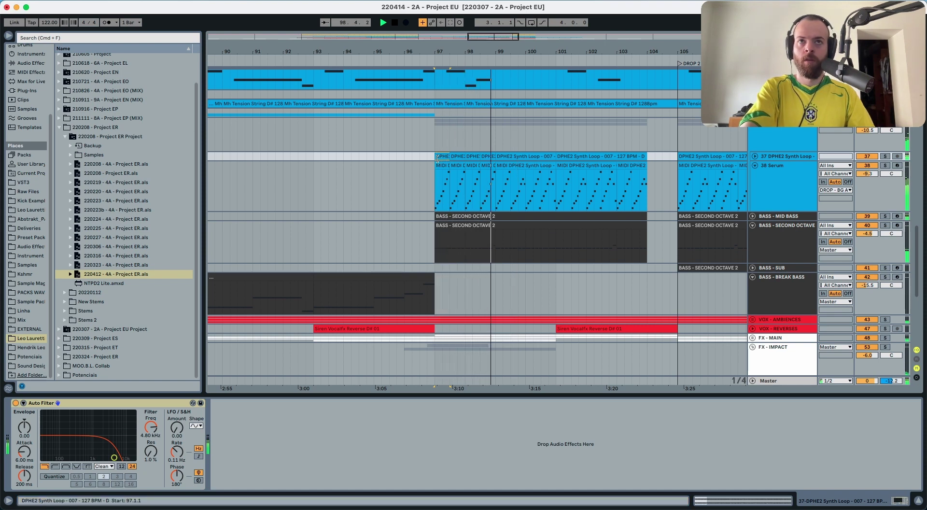
- Duplicate the two-bar block of half-bar arp clips from bar 97 up to DROP 2, and delete bar 104 on both tracks
{"action": "left_click_drag", "start_coordinate": [437, 166], "coordinate": [496, 167]}
{"action": "key", "text": "super+d"}
{"action": "key", "text": "super+d"}
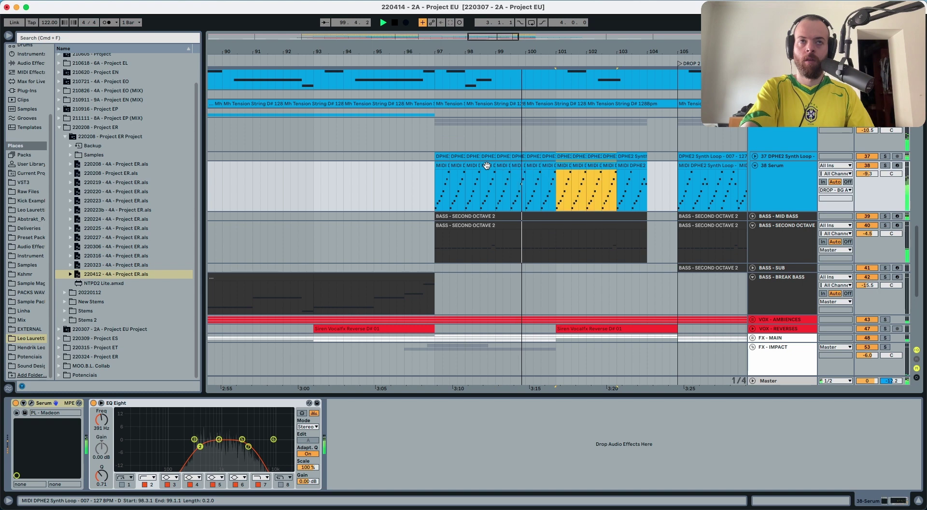
{"action": "key", "text": "super+d"}
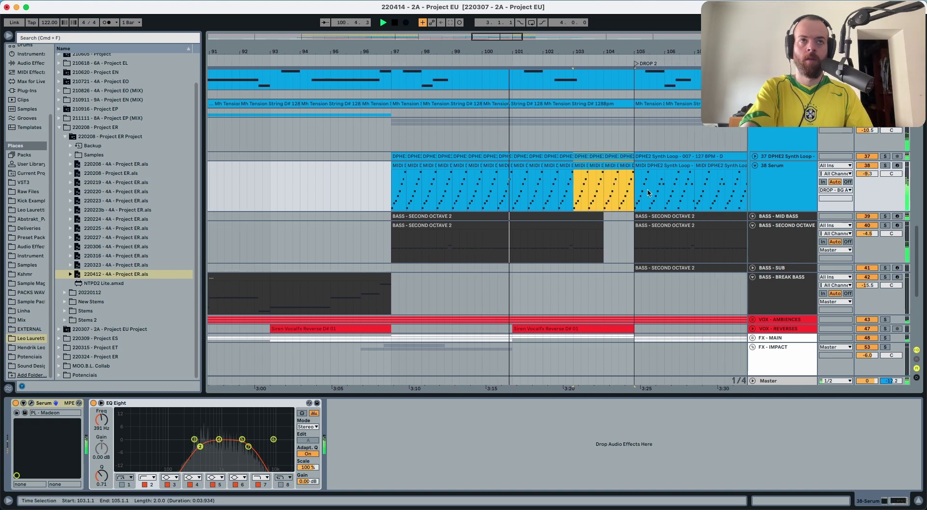
{"action": "scroll", "coordinate": [648, 193], "scroll_direction": "up", "scroll_amount": 1}
{"action": "left_click_drag", "start_coordinate": [606, 186], "coordinate": [630, 159]}
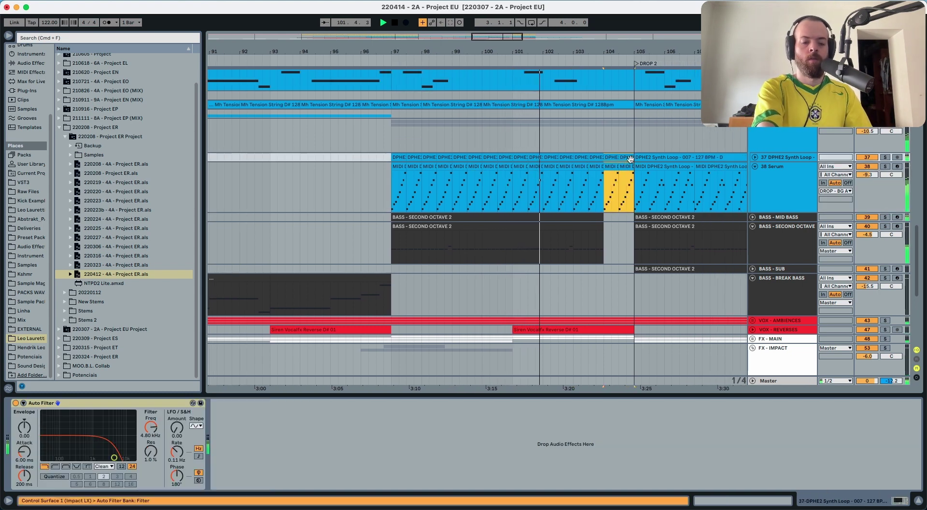
{"action": "key", "text": "Delete"}
- Copy the last half-bar clip before bar 104 on both arp tracks to the start of DROP 2 at bar 105
{"action": "left_click", "coordinate": [598, 165]}
{"action": "left_click", "coordinate": [599, 158], "text": "shift"}
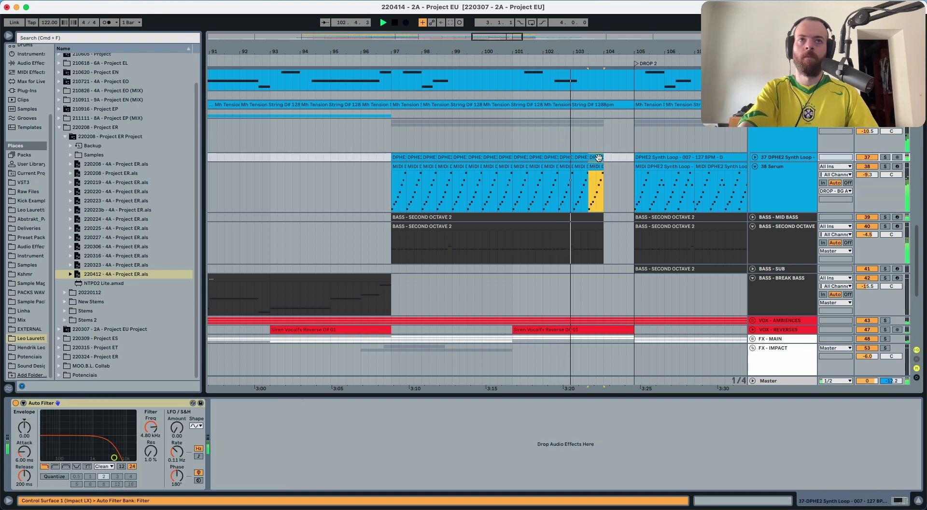
{"action": "left_click", "coordinate": [642, 160]}
{"action": "key", "text": "super+v"}
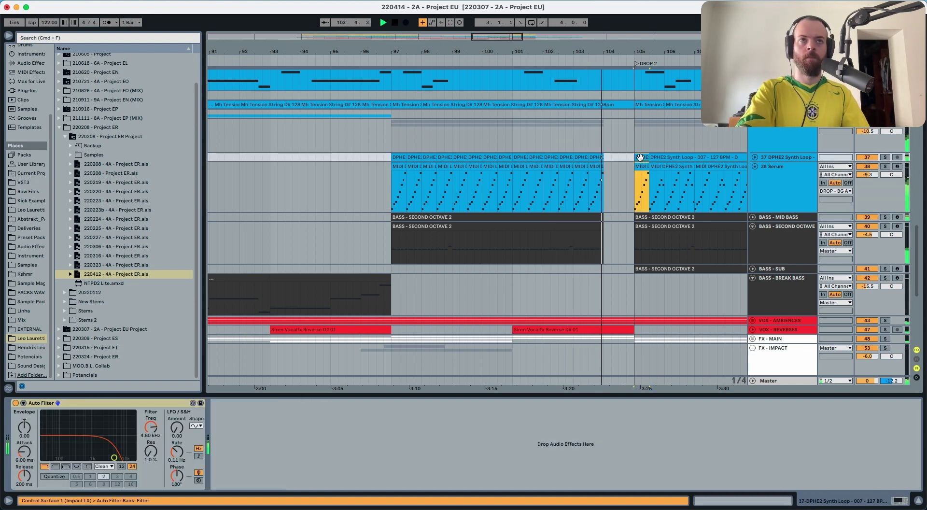
- Duplicate the half-bar arp clips at bar 105 repeatedly on both tracks up to bar 109
{"action": "key", "text": "super+d"}
{"action": "key", "text": "super+d"}
{"action": "key", "text": "super+d"}
{"action": "key", "text": "super+d"}
{"action": "key", "text": "super+d"}
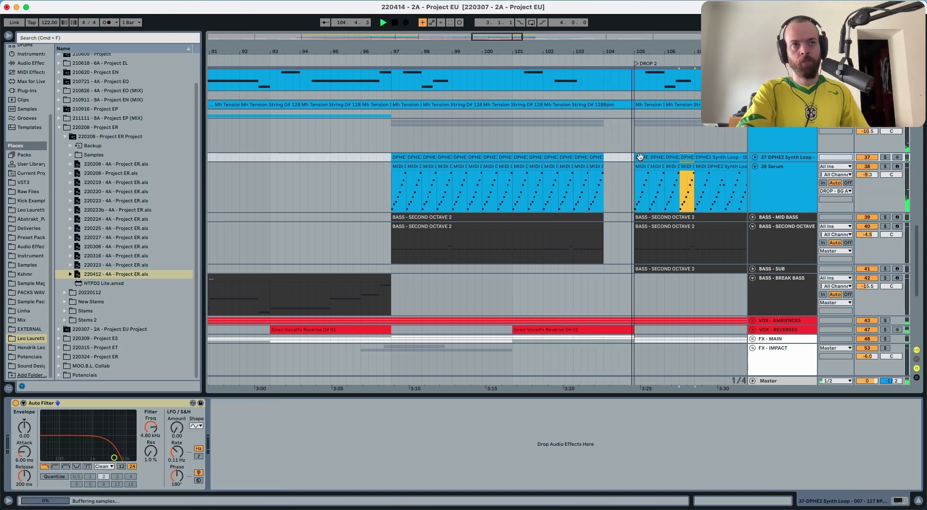
{"action": "key", "text": "super+d"}
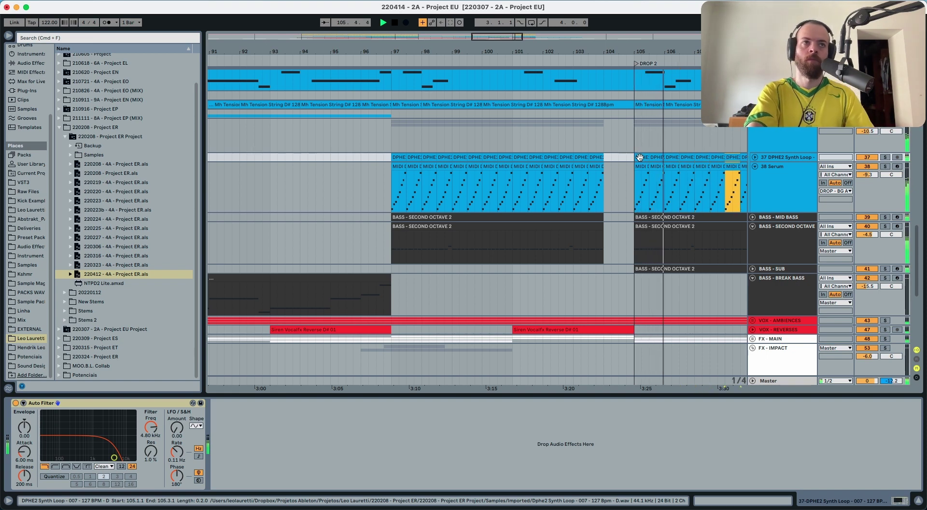
{"action": "key", "text": "super+d"}
{"action": "key", "text": "super+z"}
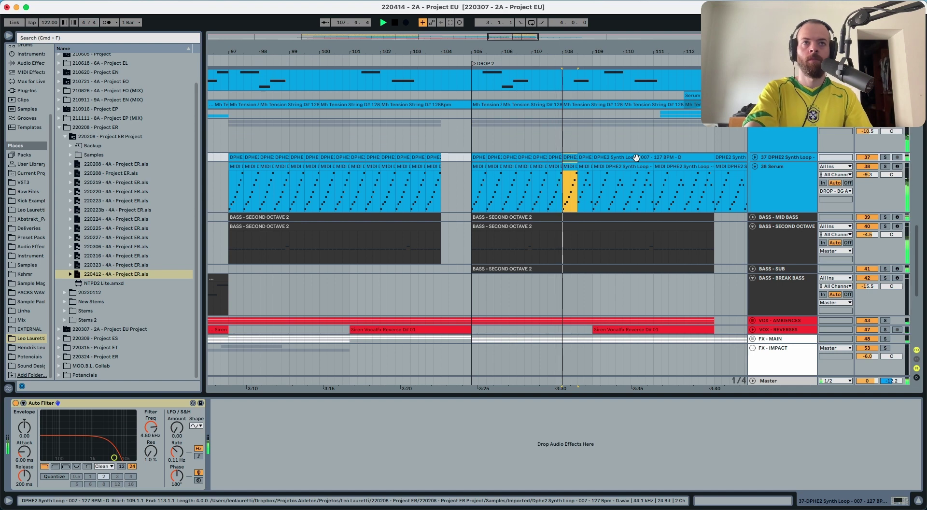
{"action": "key", "text": "super+d"}
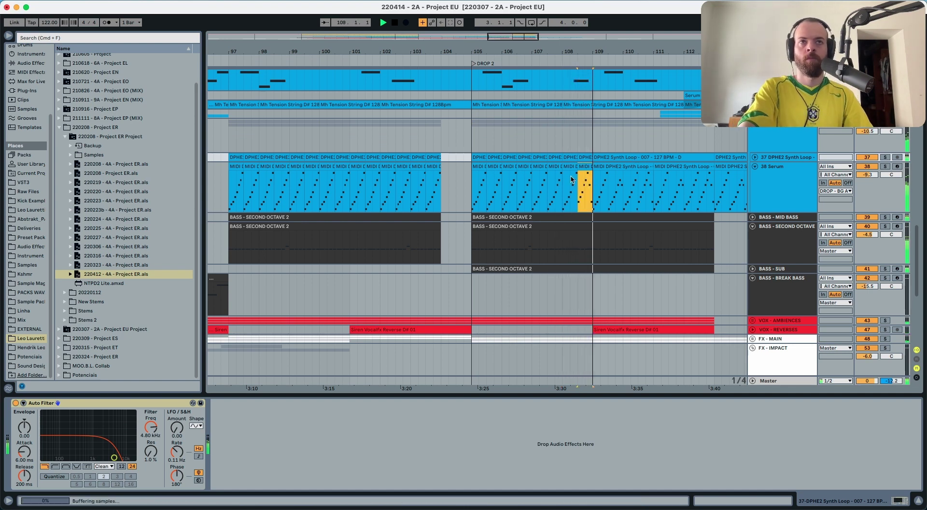
- Duplicate the four-bar block of arp clips from bar 105 up to bar 113 on both tracks, and stop playback
{"action": "left_click_drag", "start_coordinate": [571, 180], "coordinate": [478, 156]}
{"action": "left_click", "coordinate": [478, 157]}
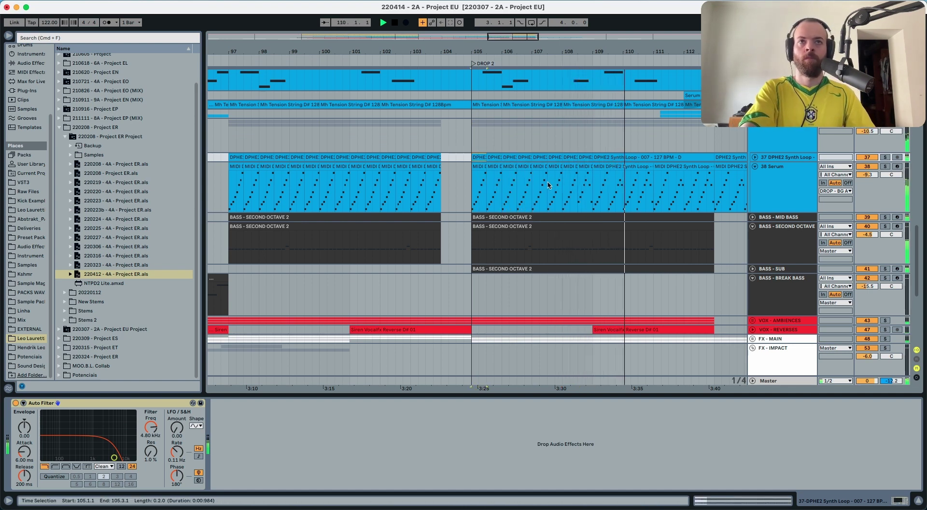
{"action": "left_click", "coordinate": [586, 185], "text": "shift"}
{"action": "key", "text": "super+d"}
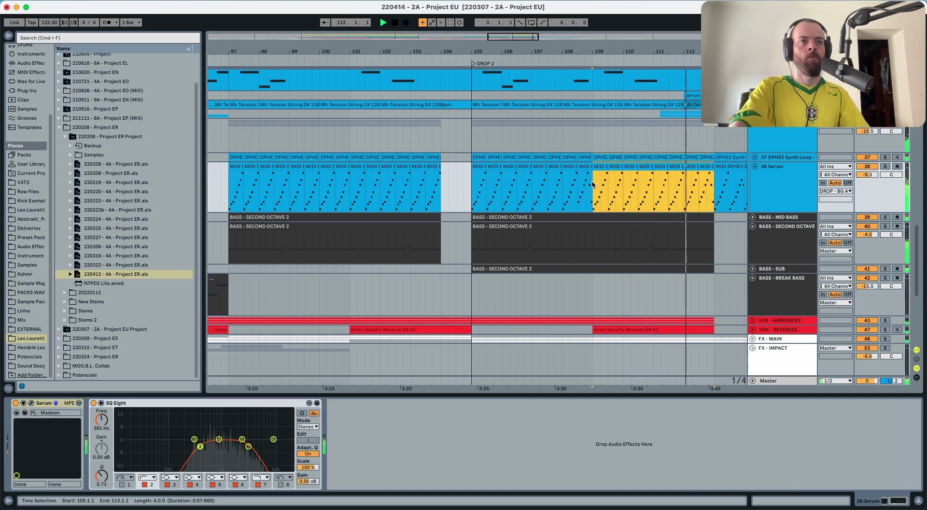
{"action": "scroll", "coordinate": [592, 183], "scroll_direction": "up", "scroll_amount": 1}
{"action": "scroll", "coordinate": [592, 181], "scroll_direction": "up", "scroll_amount": 5}
{"action": "key", "text": "space"}
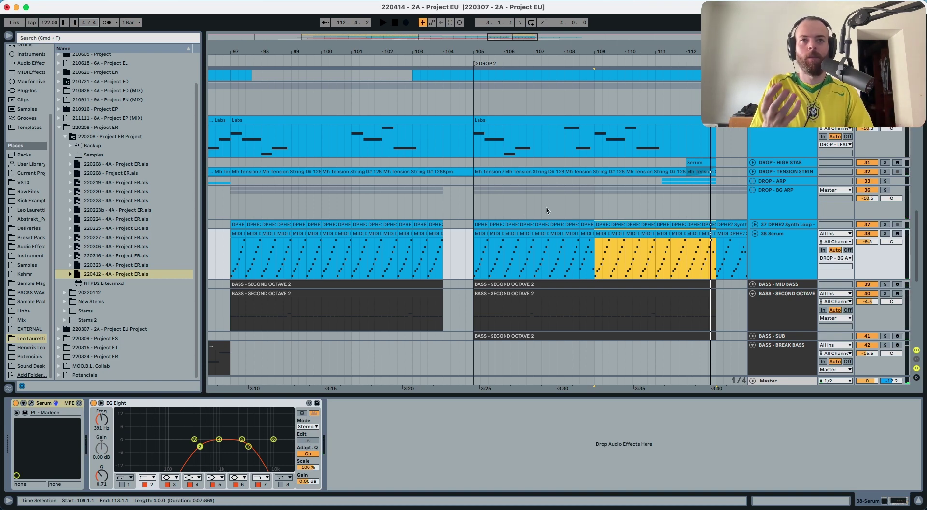
- Look over the melodic, arp, bass and drum tracks around DROP 2 and play the section
{"action": "left_click_drag", "start_coordinate": [488, 259], "coordinate": [588, 241]}
{"action": "left_click", "coordinate": [593, 228]}
{"action": "scroll", "coordinate": [530, 218], "scroll_direction": "up", "scroll_amount": 5}
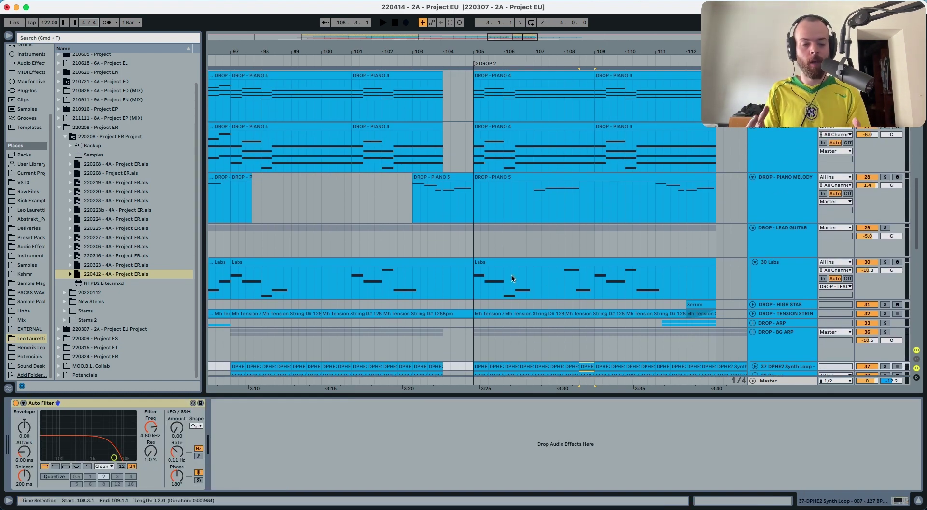
{"action": "scroll", "coordinate": [513, 278], "scroll_direction": "down", "scroll_amount": 7}
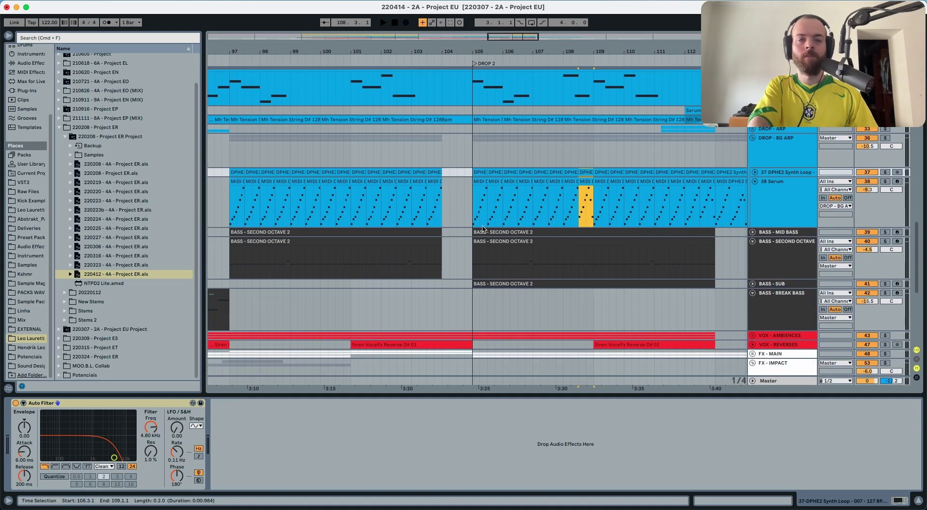
{"action": "scroll", "coordinate": [473, 168], "scroll_direction": "up", "scroll_amount": 8}
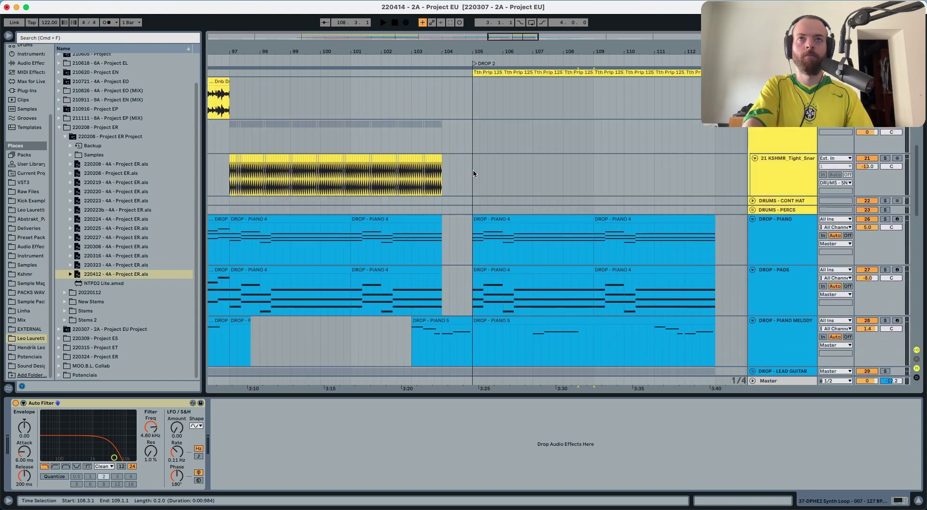
{"action": "left_click", "coordinate": [397, 57]}
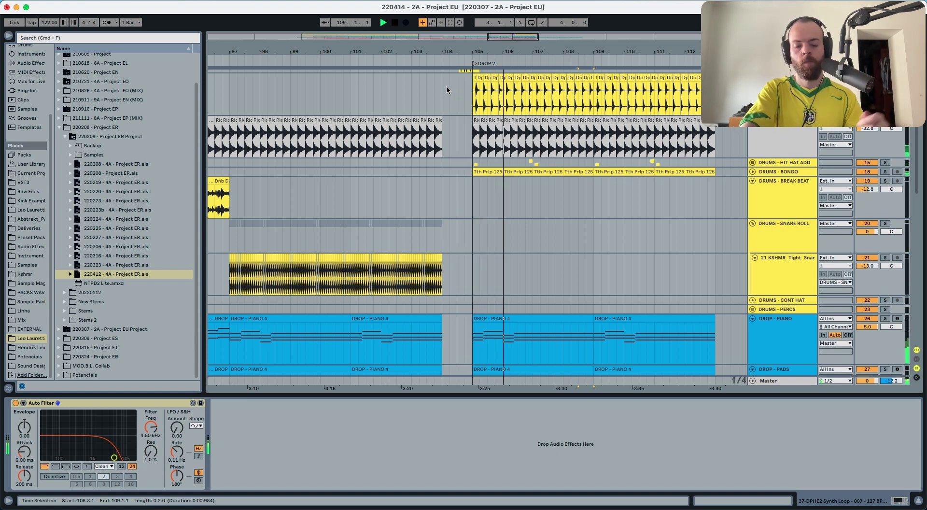
- Show the whole arrangement and examine the bass, sub and piano clips in DROP 2 during playback
{"action": "key", "text": "w"}
{"action": "scroll", "coordinate": [464, 122], "scroll_direction": "up", "scroll_amount": 4}
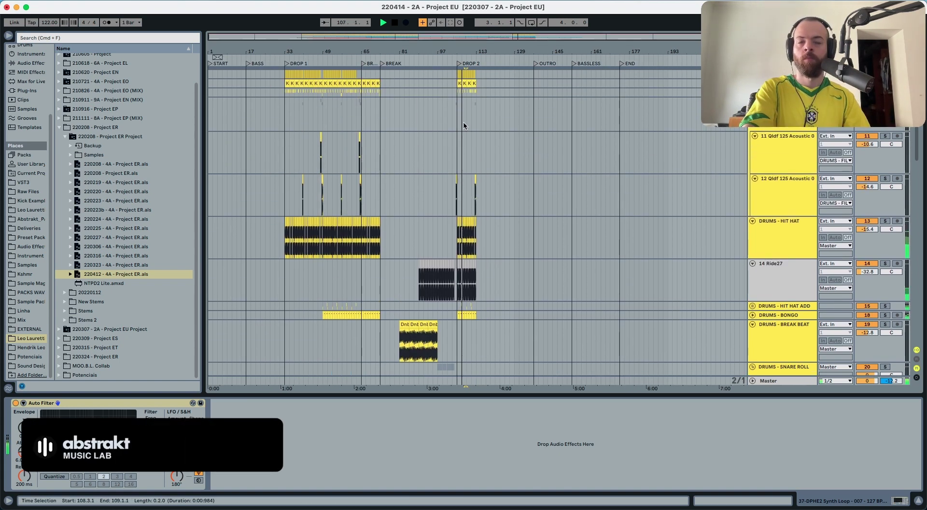
{"action": "scroll", "coordinate": [463, 123], "scroll_direction": "down", "scroll_amount": 10}
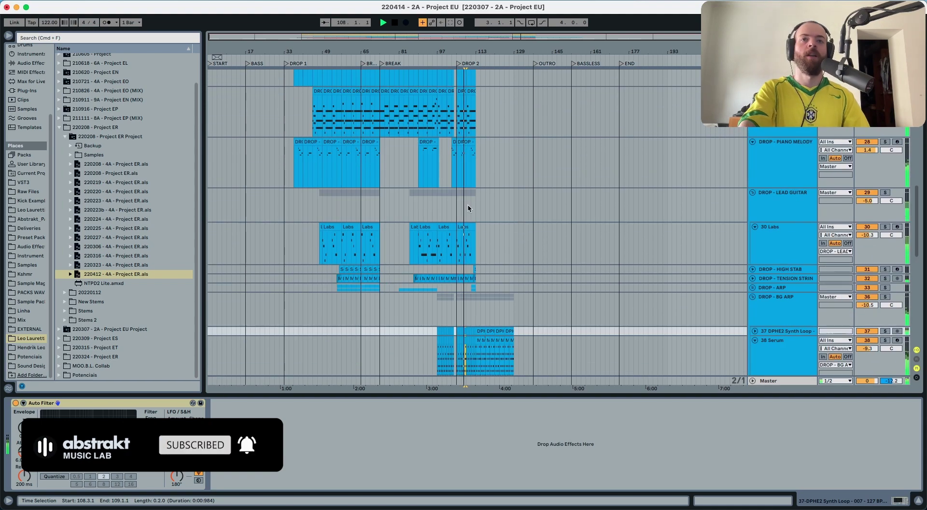
{"action": "scroll", "coordinate": [468, 207], "scroll_direction": "down", "scroll_amount": 5}
{"action": "left_click", "coordinate": [467, 266]}
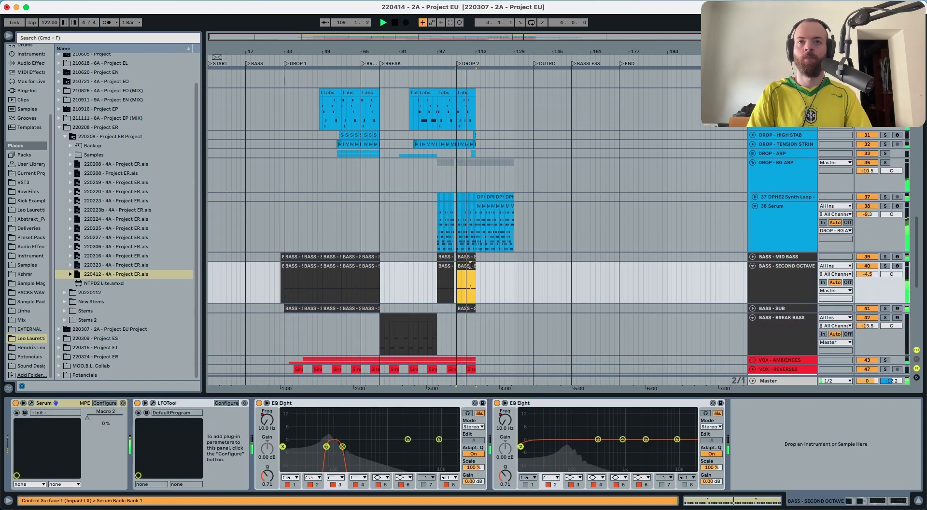
{"action": "scroll", "coordinate": [471, 264], "scroll_direction": "down", "scroll_amount": 3}
{"action": "left_click", "coordinate": [472, 241]}
{"action": "scroll", "coordinate": [473, 211], "scroll_direction": "up", "scroll_amount": 5}
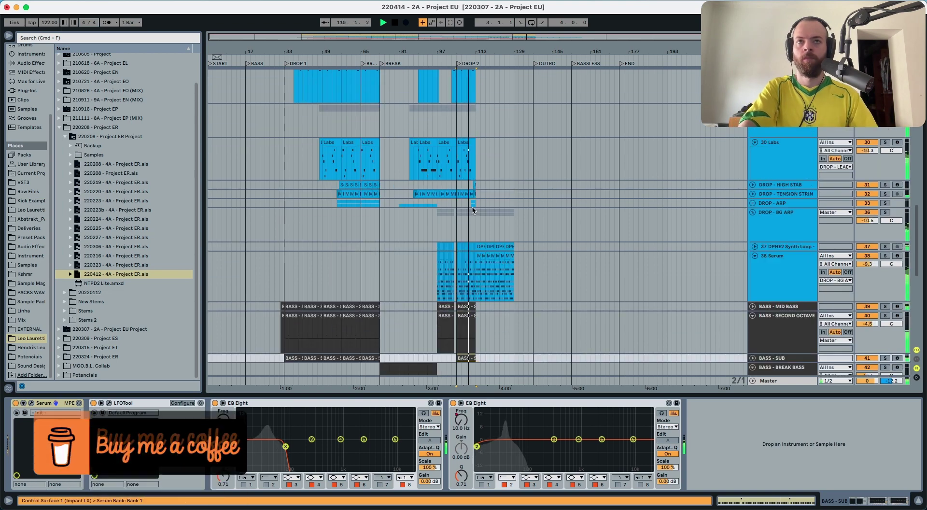
{"action": "scroll", "coordinate": [471, 206], "scroll_direction": "up", "scroll_amount": 8}
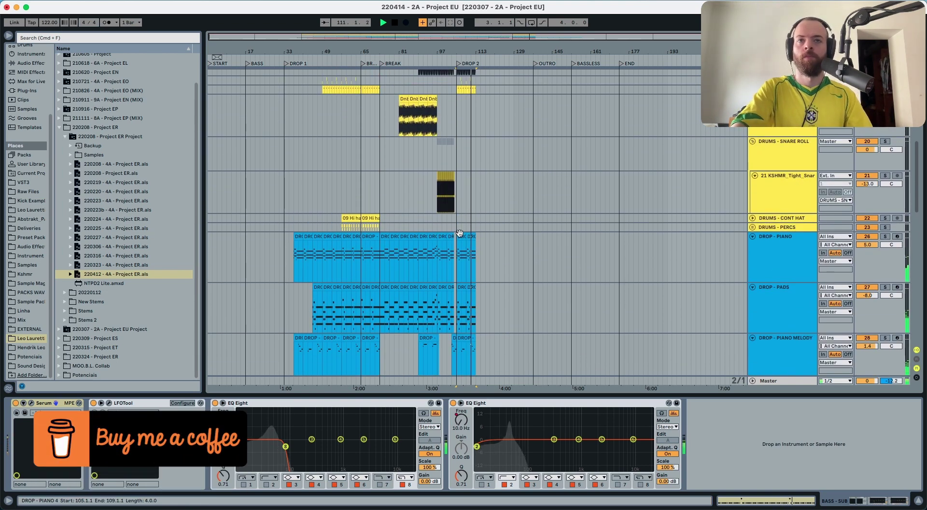
{"action": "left_click", "coordinate": [459, 234]}
{"action": "scroll", "coordinate": [463, 230], "scroll_direction": "up", "scroll_amount": 5}
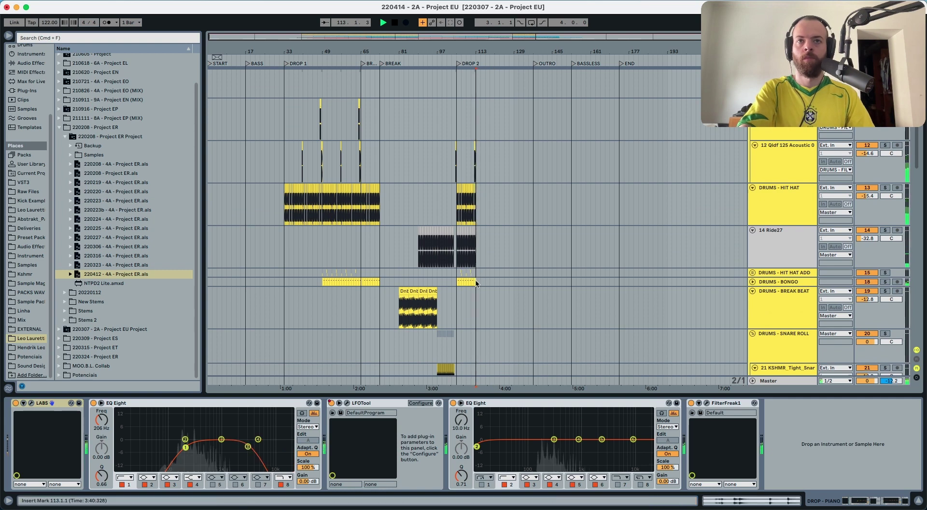
- Duplicate bars 105 to 113 on the tracks from DRUMS - KICK to DRUMS - BREAK BEAT up to bar 121, and play the drop
{"action": "left_click", "coordinate": [476, 282]}
{"action": "scroll", "coordinate": [471, 213], "scroll_direction": "up", "scroll_amount": 5}
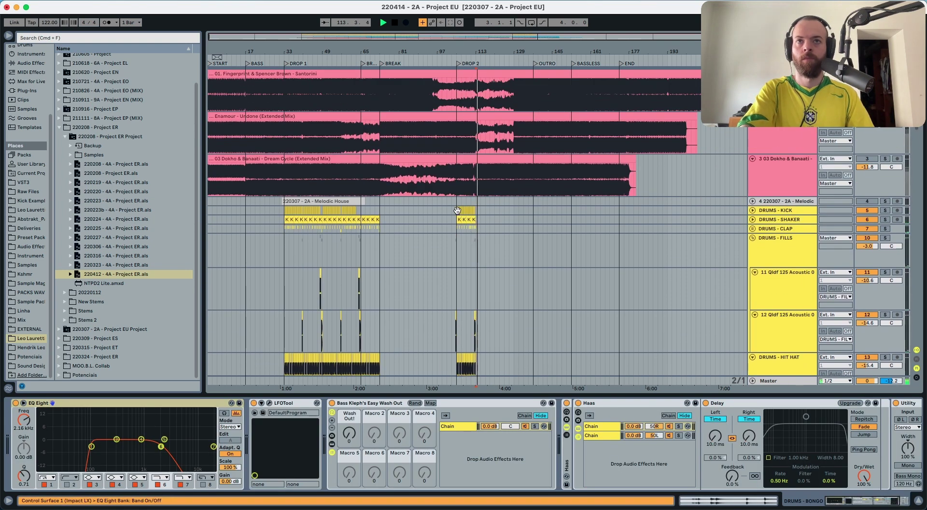
{"action": "left_click", "coordinate": [457, 211]}
{"action": "left_click", "coordinate": [476, 212]}
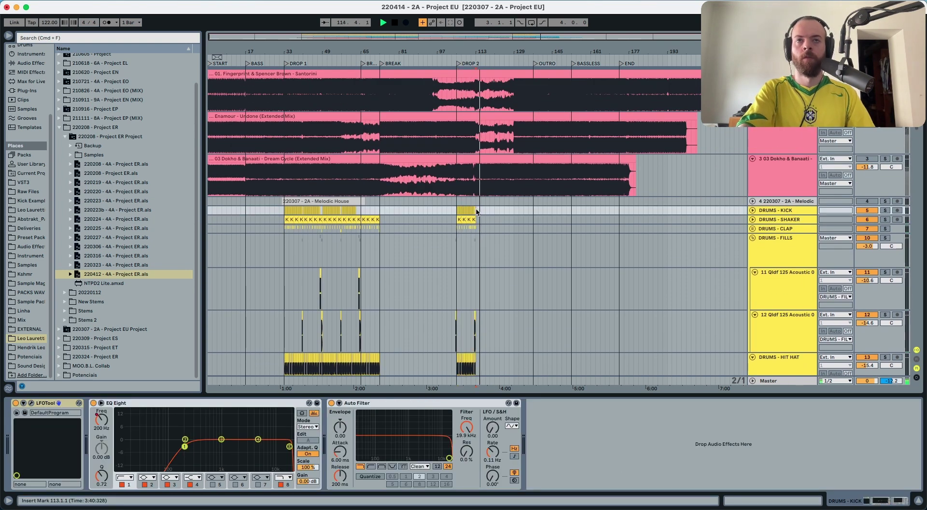
{"action": "scroll", "coordinate": [440, 331], "scroll_direction": "down", "scroll_amount": 10}
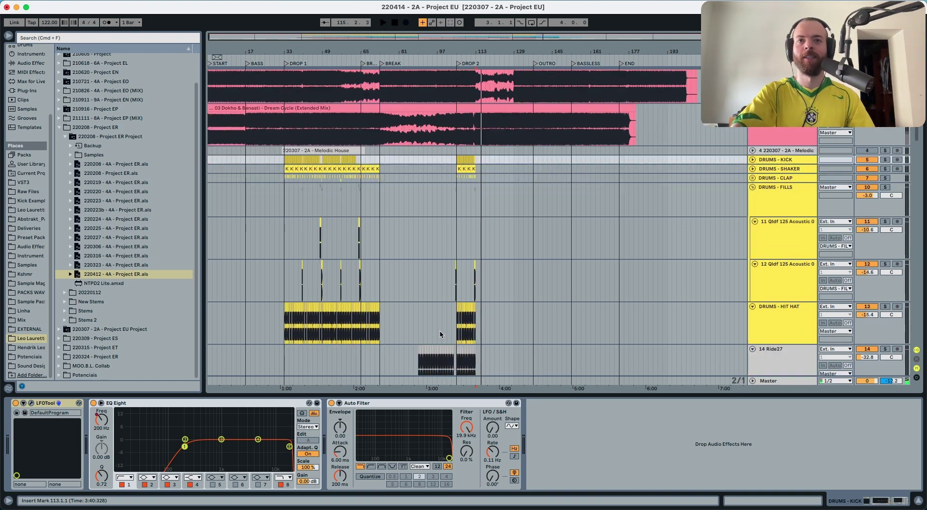
{"action": "left_click", "coordinate": [456, 286], "text": "shift"}
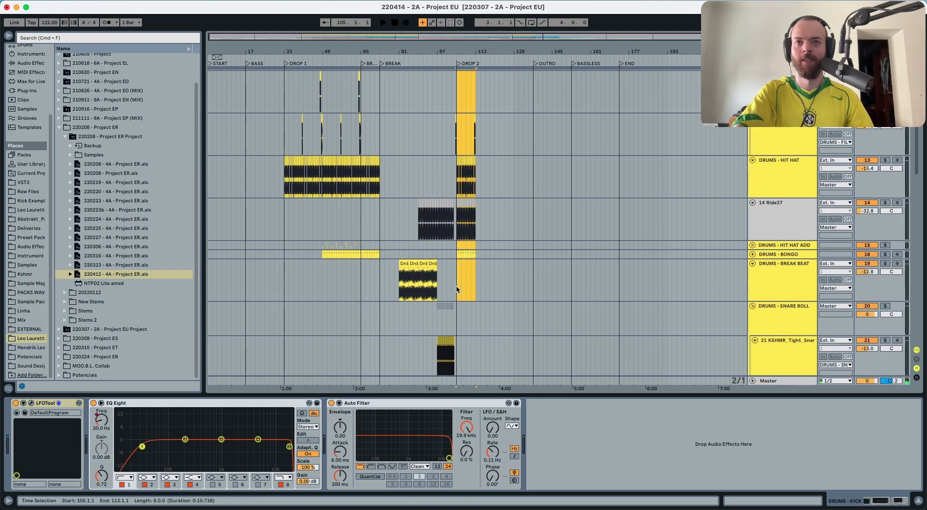
{"action": "key", "text": "super+d"}
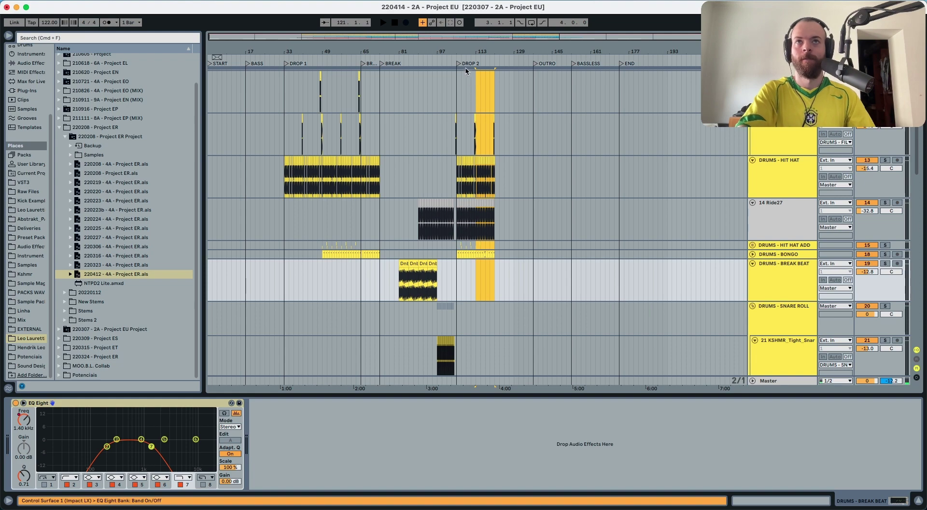
{"action": "scroll", "coordinate": [457, 156], "scroll_direction": "up", "scroll_amount": 10}
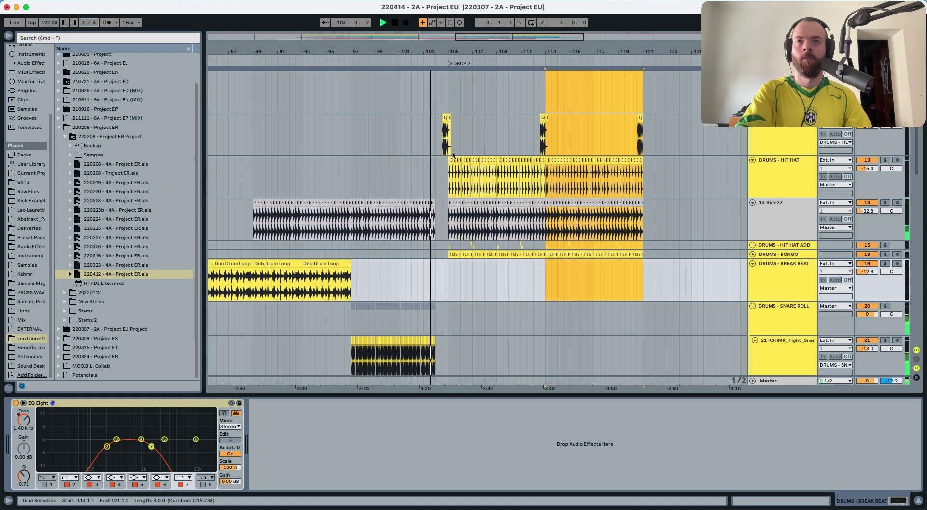
{"action": "left_click", "coordinate": [449, 158]}
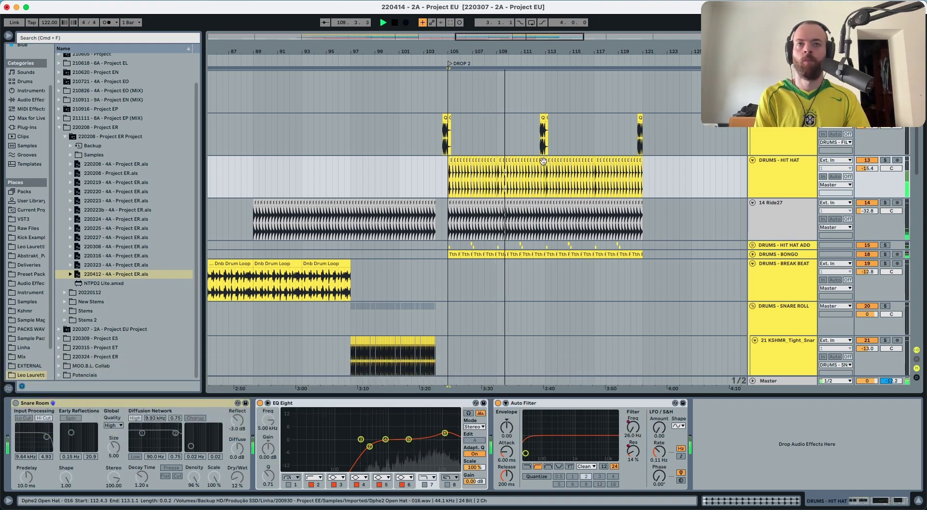
- Open the BASS - SECOND OCTAVE clip starting at bar 113 for note editing
{"action": "scroll", "coordinate": [554, 157], "scroll_direction": "down", "scroll_amount": 10}
{"action": "scroll", "coordinate": [541, 165], "scroll_direction": "down", "scroll_amount": 12}
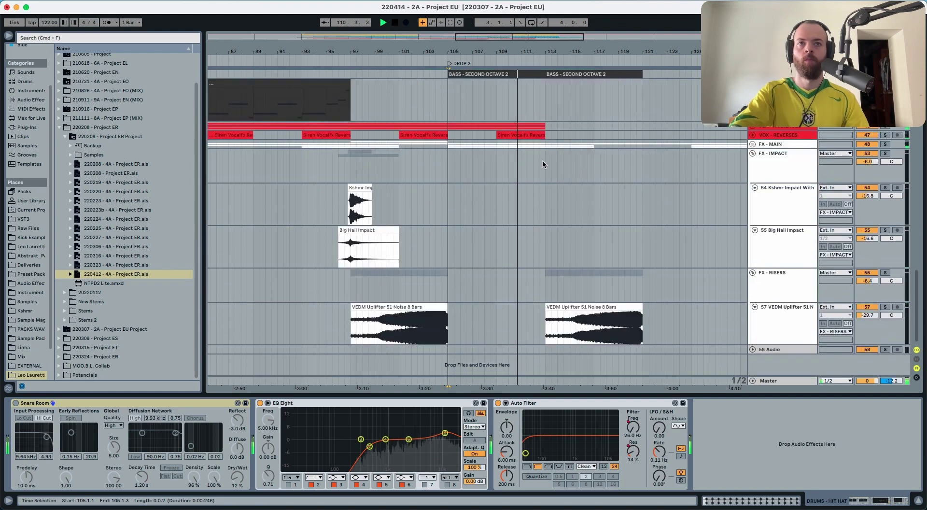
{"action": "scroll", "coordinate": [543, 165], "scroll_direction": "up", "scroll_amount": 5}
{"action": "left_click", "coordinate": [554, 181]}
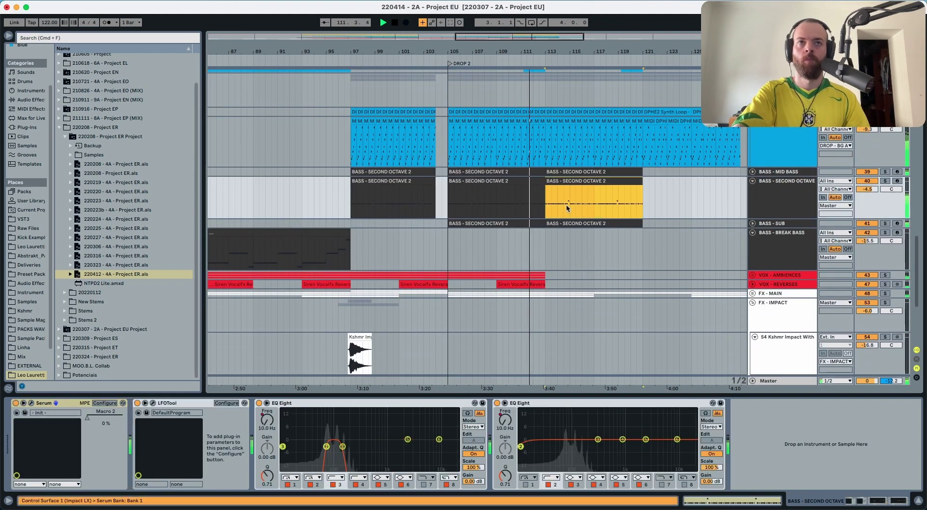
{"action": "double_click", "coordinate": [566, 181]}
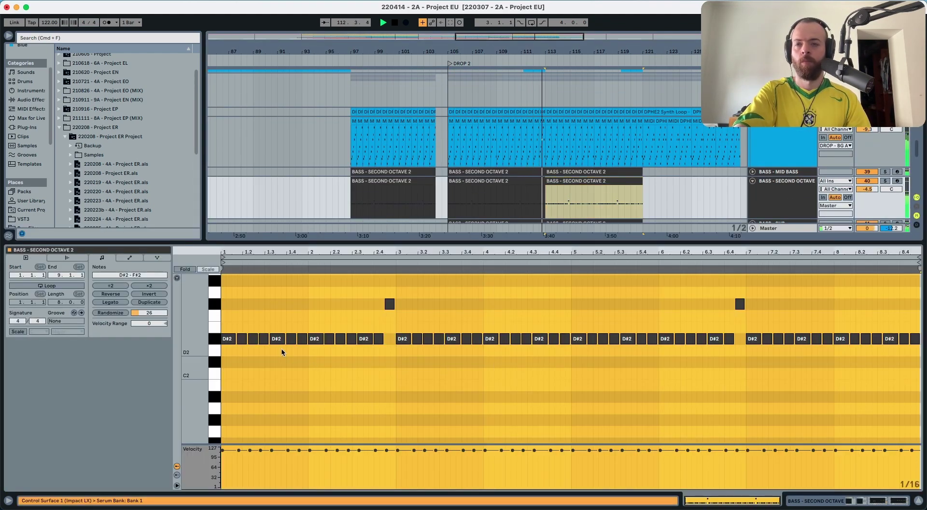
- Solo the BASS - SECOND OCTAVE track and play its bar 113 clip briefly
{"action": "key", "text": "space"}
{"action": "left_click_drag", "start_coordinate": [263, 349], "coordinate": [305, 339]}
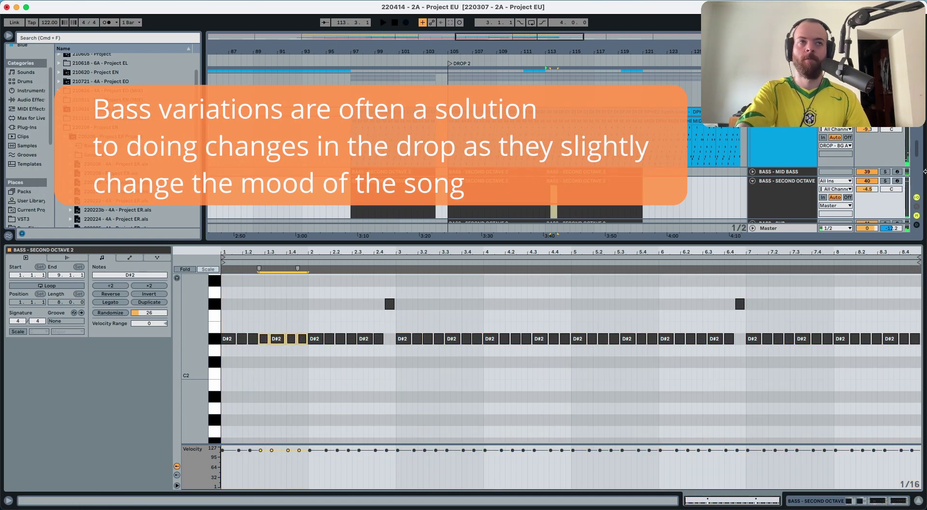
{"action": "left_click", "coordinate": [886, 181]}
{"action": "left_click", "coordinate": [274, 349]}
{"action": "key", "text": "space"}
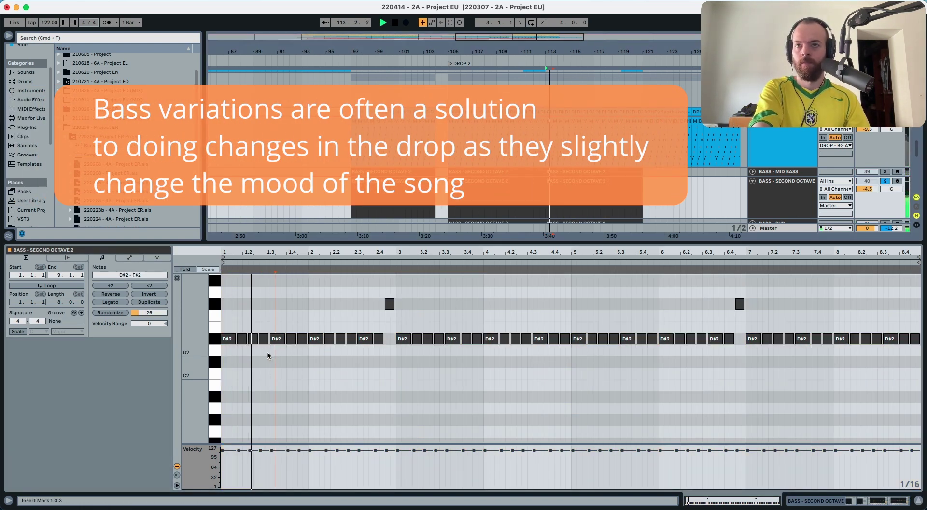
{"action": "key", "text": "space"}
- Transpose the clip's four D#2 notes from 1.2.4 to the end of its first bar up to F2, and play them
{"action": "left_click_drag", "start_coordinate": [264, 349], "coordinate": [303, 338]}
{"action": "key", "text": "Up"}
{"action": "key", "text": "Up"}
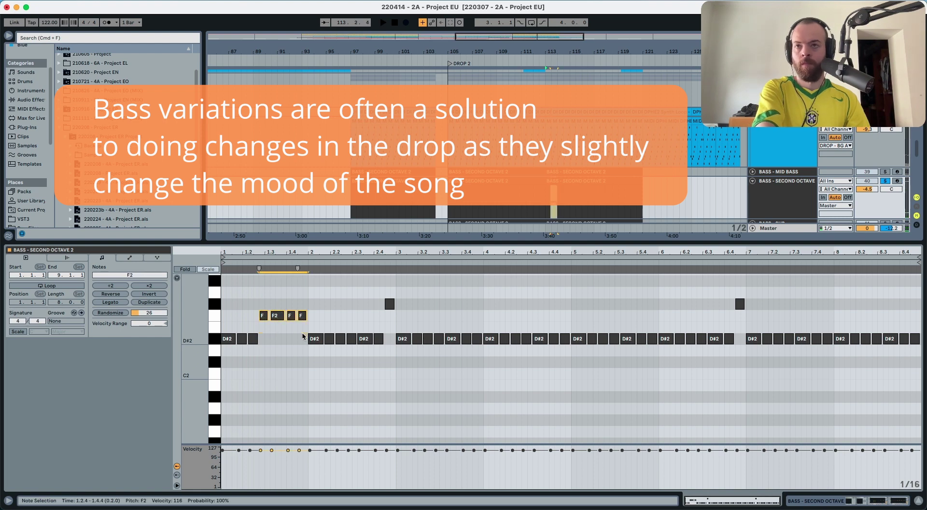
{"action": "key", "text": "space"}
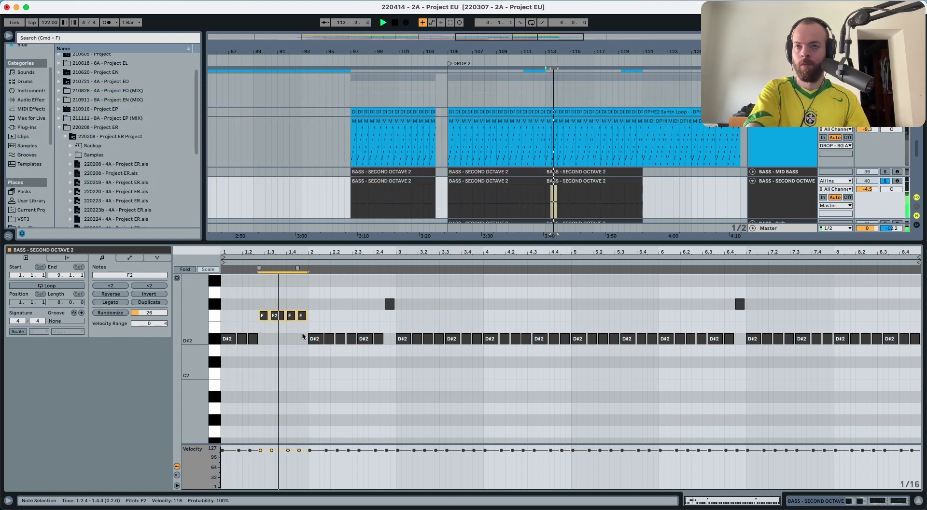
- Transpose the five D#2 notes from 2.1.1 to 2.3.4 in the bass clip down to C#2
{"action": "left_click_drag", "start_coordinate": [314, 350], "coordinate": [361, 338]}
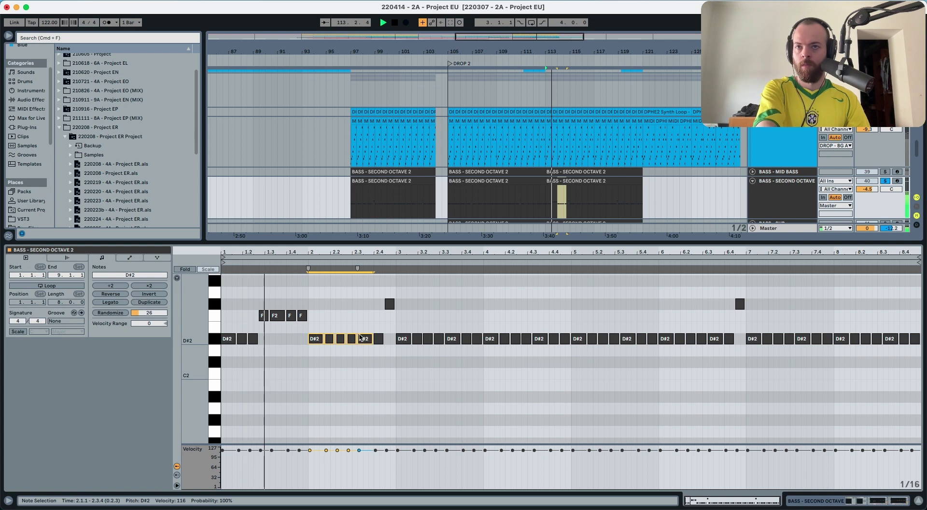
{"action": "key", "text": "Down"}
{"action": "key", "text": "Down"}
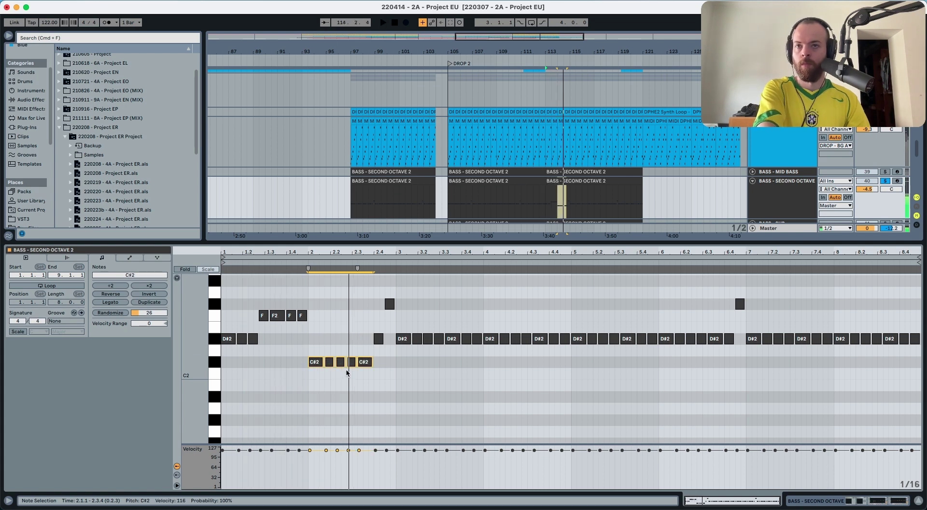
- Transpose the two C#2 notes from 2.2.4 to 2.3.4 in the BASS - SECOND OCTAVE clip up to D#2
{"action": "left_click_drag", "start_coordinate": [347, 369], "coordinate": [361, 358]}
{"action": "key", "text": "Up"}
{"action": "key", "text": "Up"}
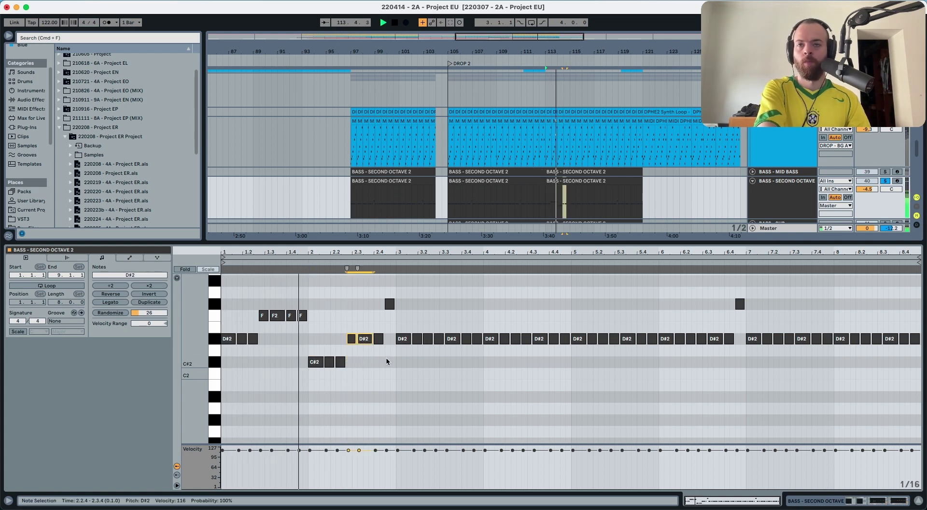
- Unsolo the BASS - SECOND OCTAVE track and put its edited bar 113 clip onto the BASS - SUB track at the same position
{"action": "left_click", "coordinate": [579, 183]}
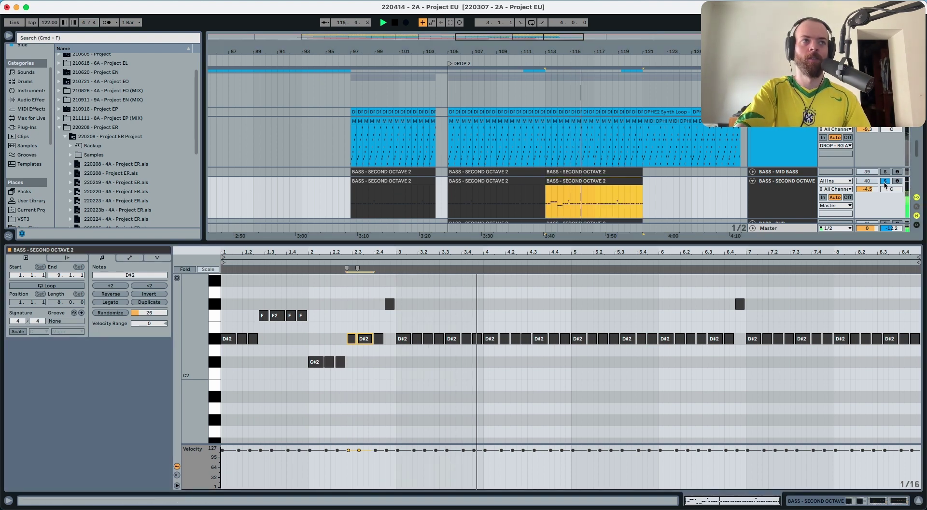
{"action": "key", "text": "space"}
{"action": "key", "text": "space"}
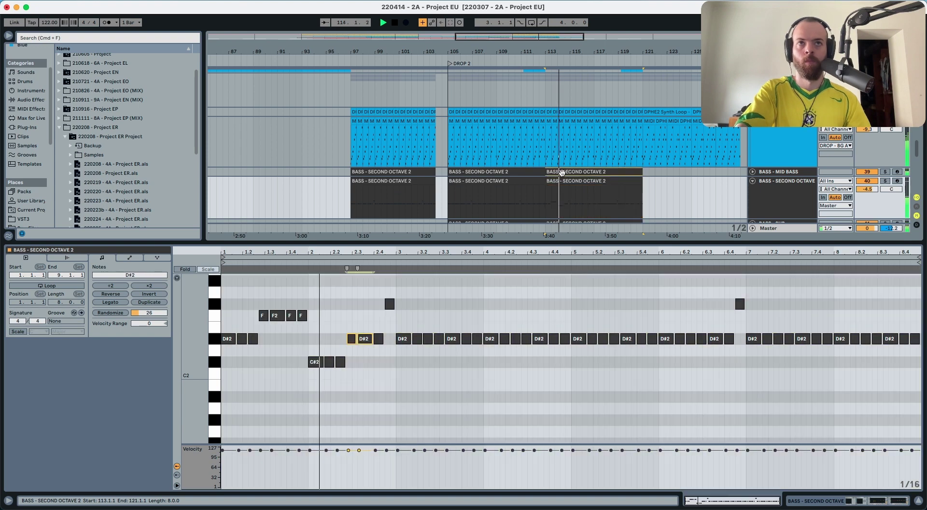
{"action": "scroll", "coordinate": [562, 176], "scroll_direction": "down", "scroll_amount": 3}
{"action": "left_click", "coordinate": [562, 177]}
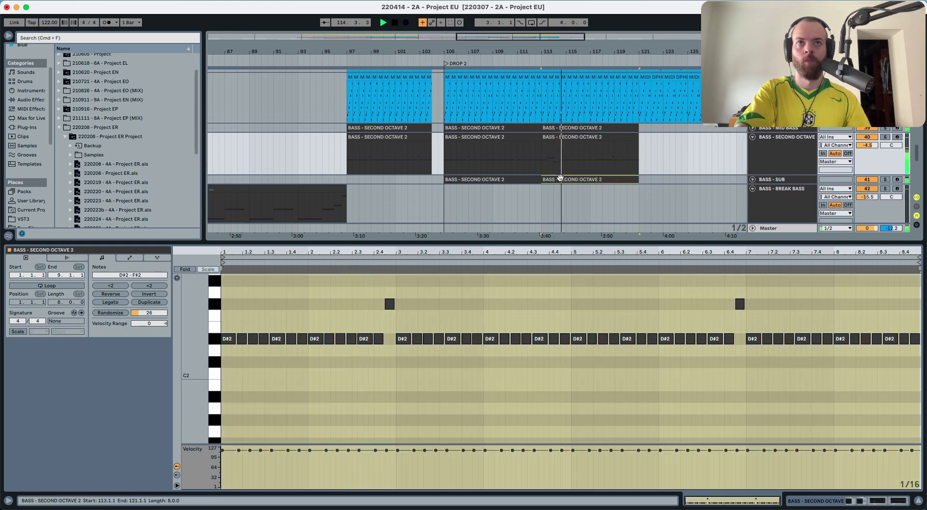
{"action": "left_click", "coordinate": [752, 180]}
{"action": "left_click", "coordinate": [753, 137]}
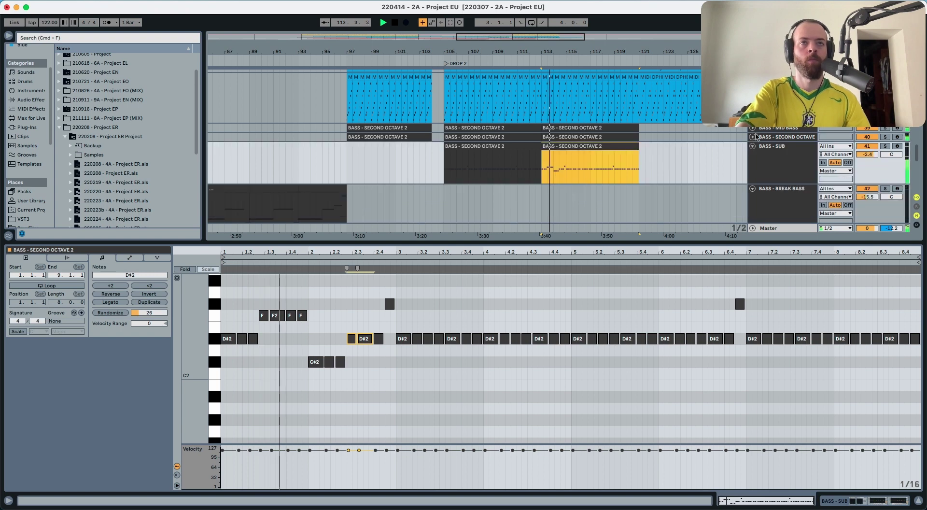
{"action": "left_click", "coordinate": [753, 128]}
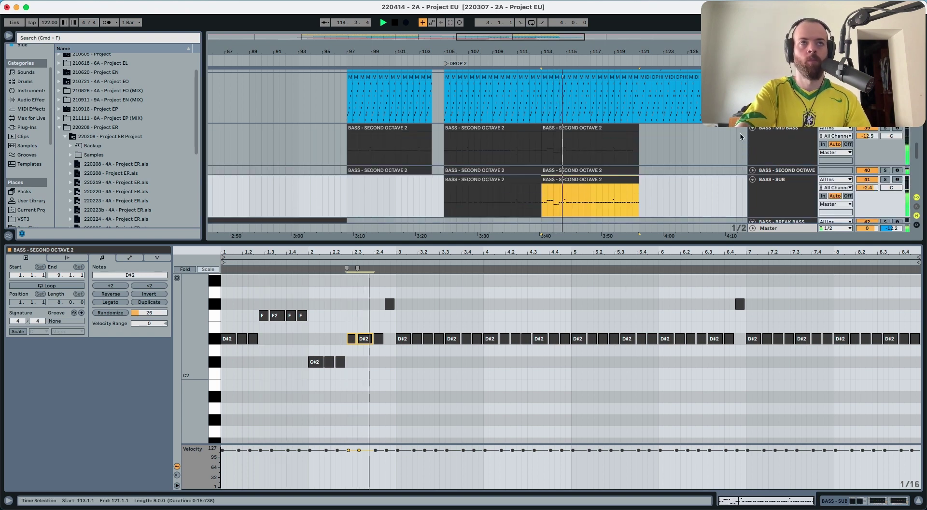
- Open the DROP - PADS clip at bar 113 and play it to examine its chord notes
{"action": "key", "text": "space"}
{"action": "scroll", "coordinate": [600, 142], "scroll_direction": "up", "scroll_amount": 15}
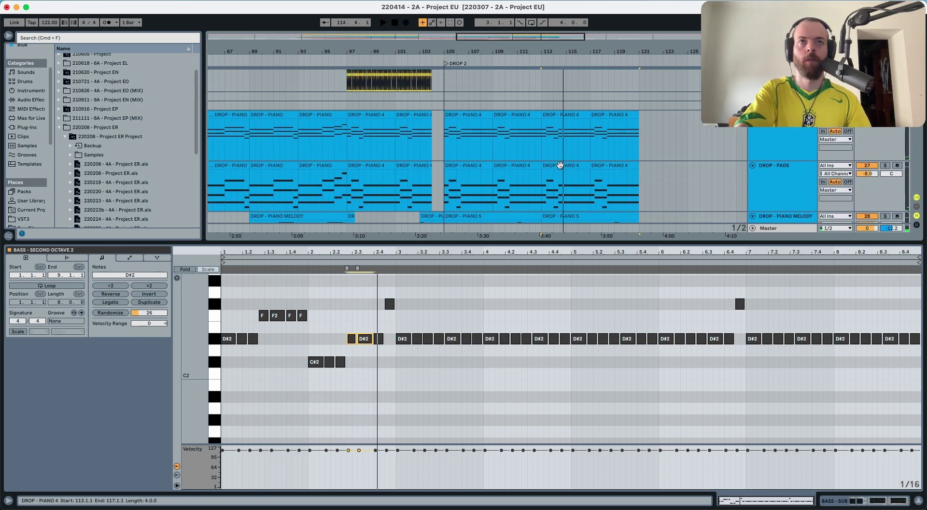
{"action": "left_click", "coordinate": [560, 165]}
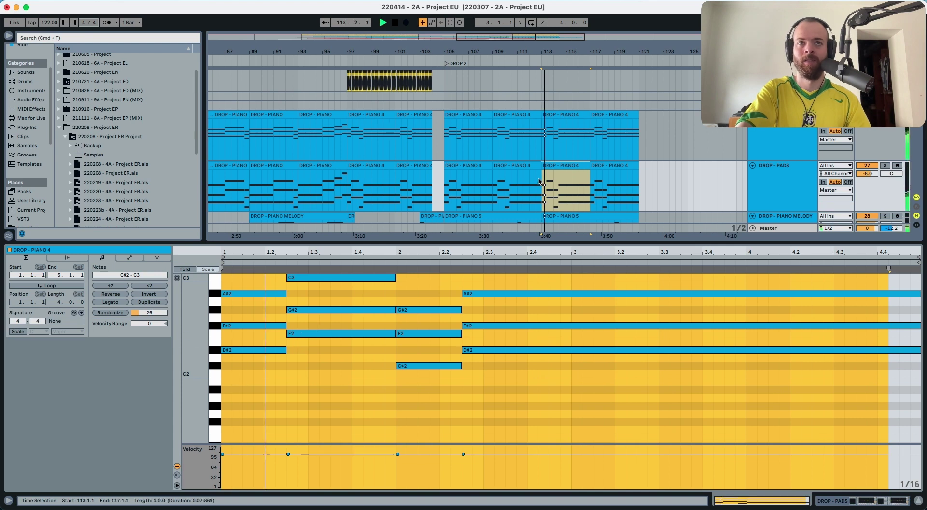
{"action": "key", "text": "space"}
{"action": "scroll", "coordinate": [578, 158], "scroll_direction": "down", "scroll_amount": 10}
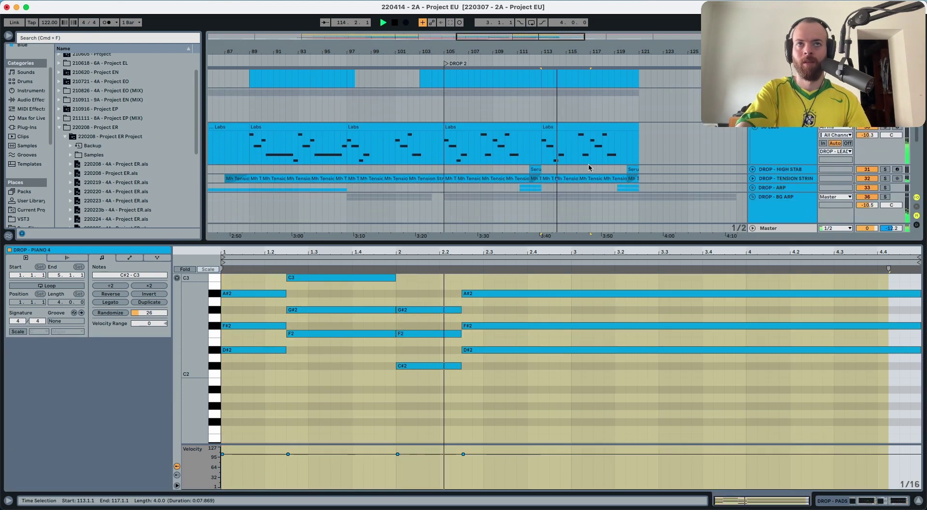
- Solo BASS - MID BASS and transpose the four F2 notes in its bar 113 clip up to F#2
{"action": "left_click", "coordinate": [561, 188]}
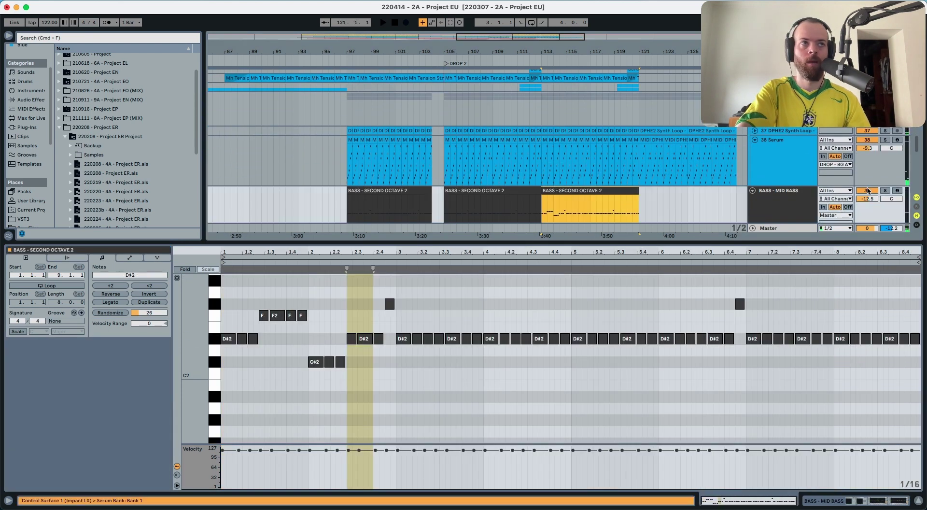
{"action": "left_click", "coordinate": [884, 191]}
{"action": "key", "text": "space"}
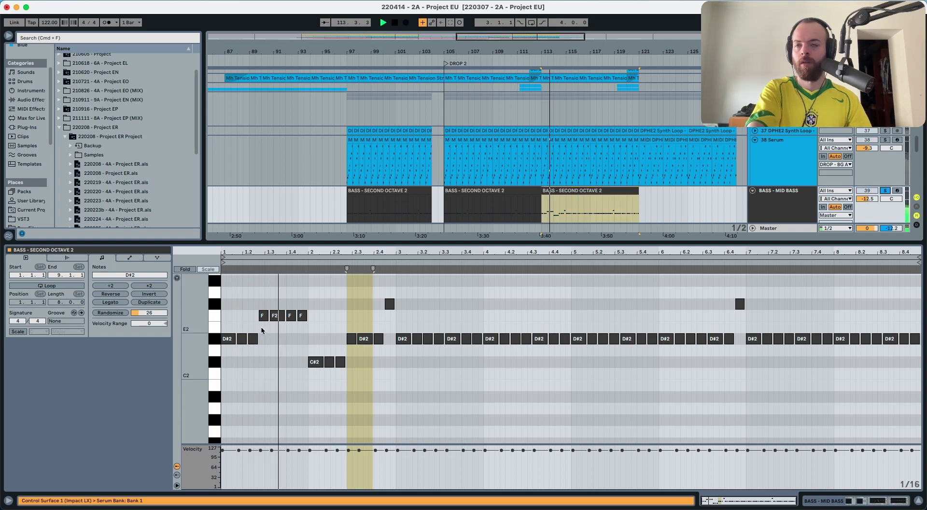
{"action": "left_click_drag", "start_coordinate": [261, 330], "coordinate": [313, 309]}
{"action": "key", "text": "Up"}
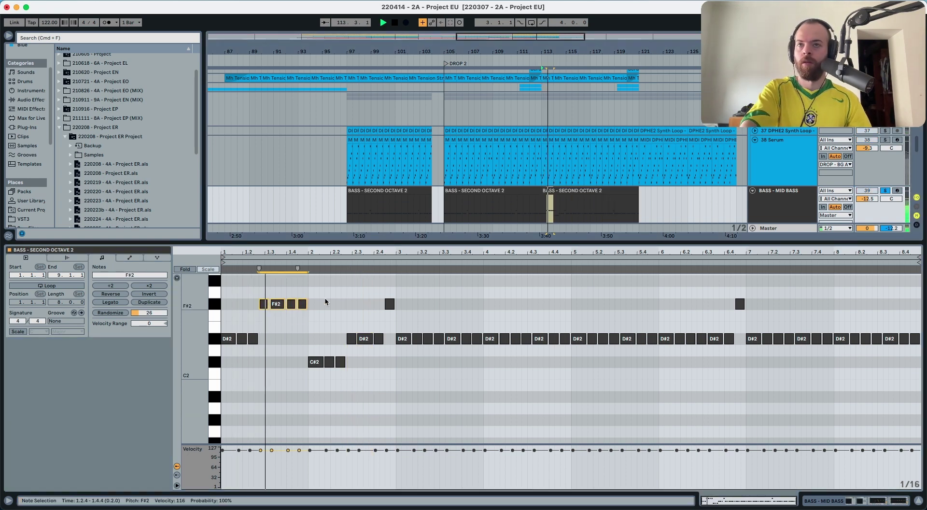
- Copy the edited BASS - MID BASS clip to the SECOND OCTAVE and SUB tracks at bar 113, unsolo MID BASS and play
{"action": "left_click", "coordinate": [566, 191]}
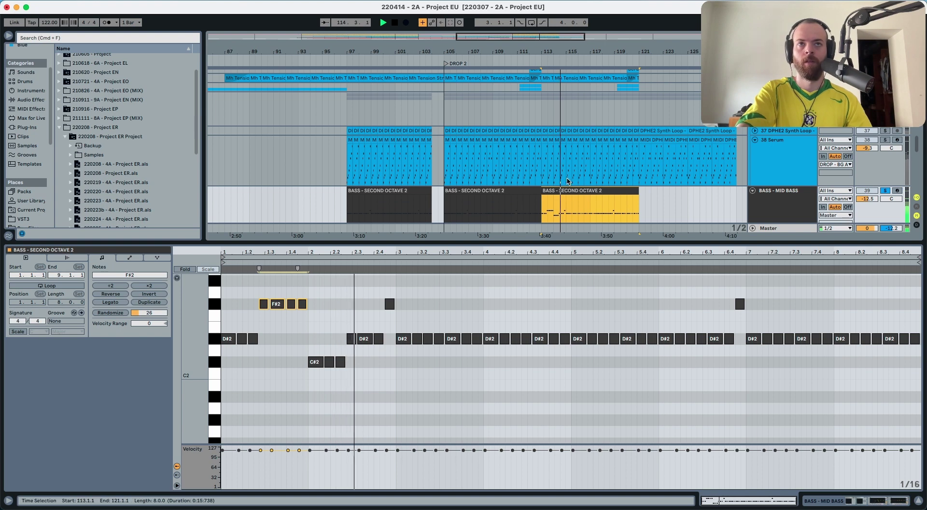
{"action": "scroll", "coordinate": [567, 181], "scroll_direction": "down", "scroll_amount": 3}
{"action": "left_click", "coordinate": [769, 173]}
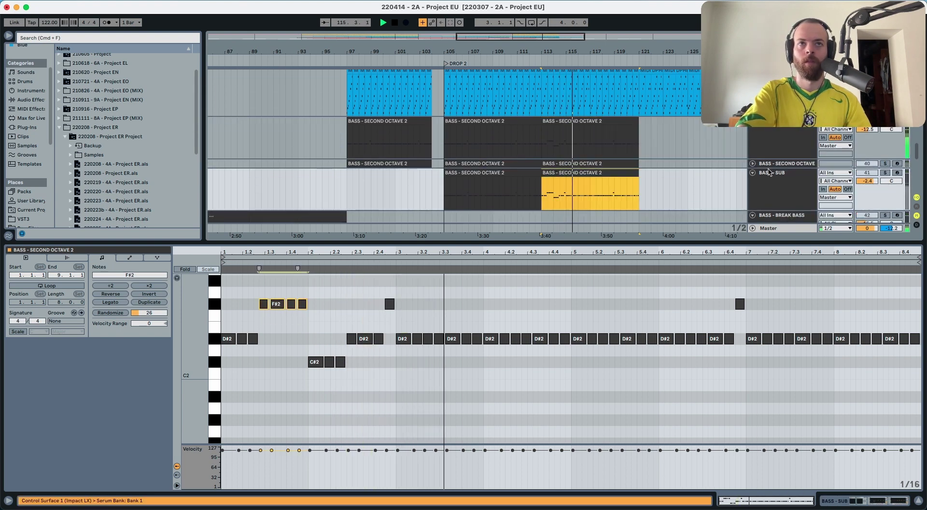
{"action": "key", "text": "space"}
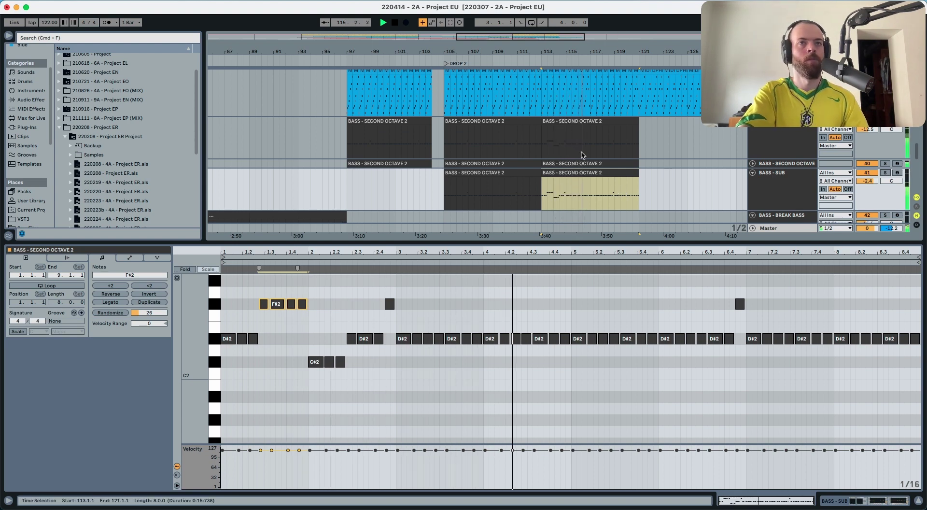
- Try to duplicate the edited four-bar pattern from bar 113 to bar 117 on the three bass tracks and consolidate the clips
{"action": "left_click_drag", "start_coordinate": [588, 193], "coordinate": [551, 139]}
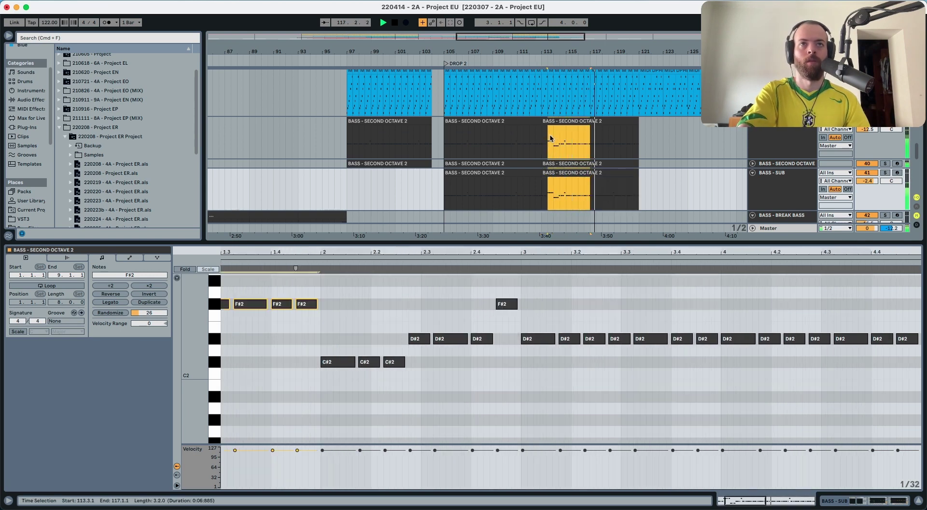
{"action": "key", "text": "super+d"}
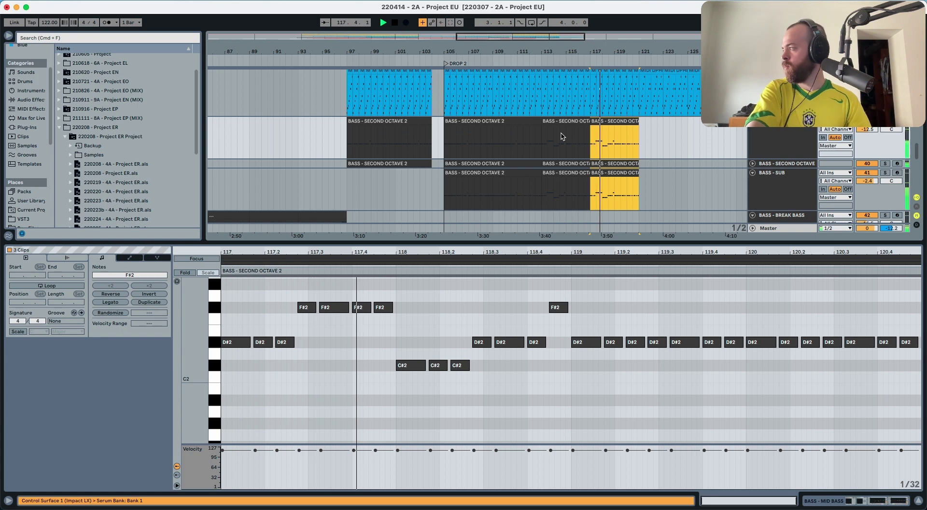
{"action": "key", "text": "super+j"}
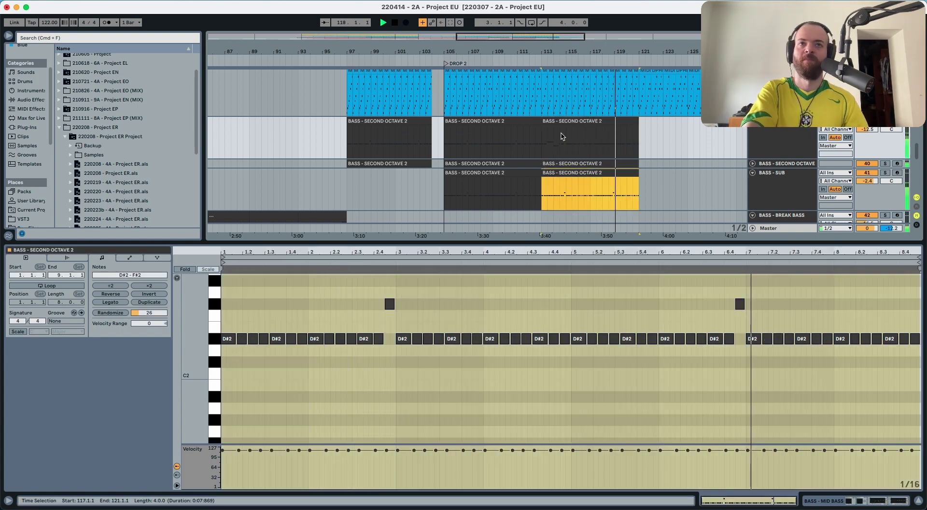
- Duplicate the three bass tracks' original clips at bar 105 over the clips at bar 113
{"action": "key", "text": "space"}
{"action": "left_click", "coordinate": [511, 172]}
{"action": "left_click", "coordinate": [504, 121], "text": "shift"}
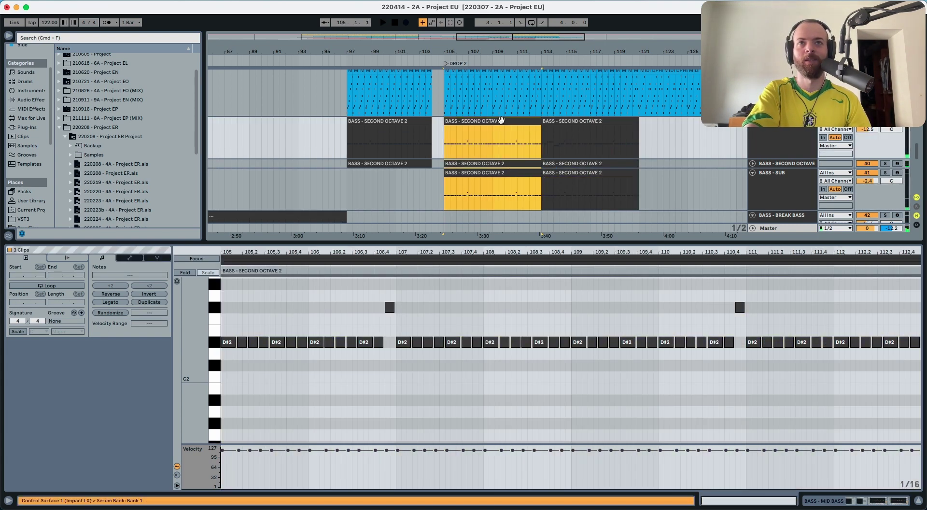
{"action": "key", "text": "super+d"}
- Play Drop 2 from bar 113 and look over its drum and melodic tracks
{"action": "key", "text": "space"}
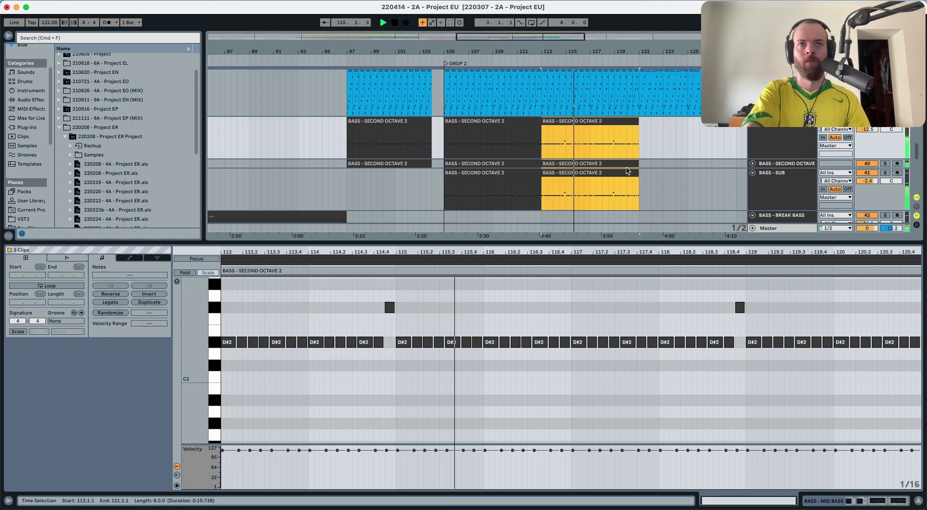
{"action": "scroll", "coordinate": [601, 167], "scroll_direction": "up", "scroll_amount": 5}
{"action": "scroll", "coordinate": [600, 167], "scroll_direction": "up", "scroll_amount": 6}
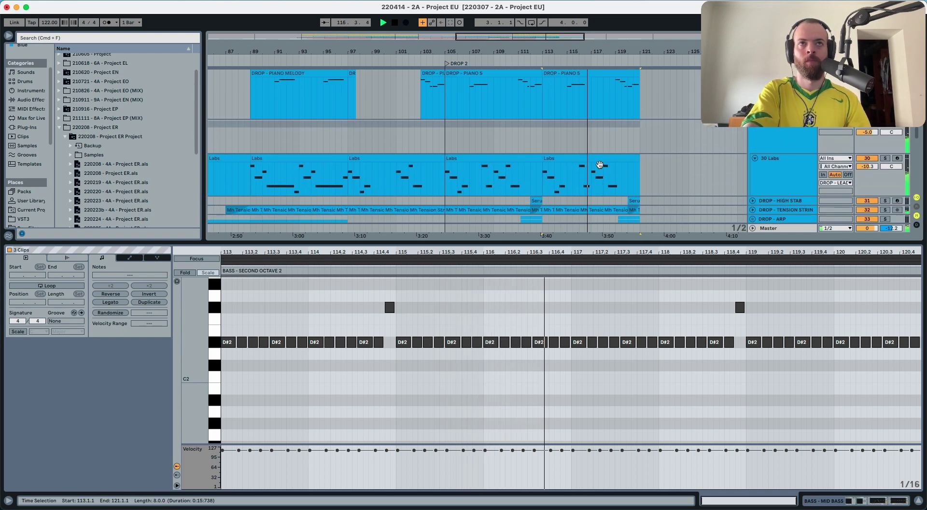
{"action": "scroll", "coordinate": [601, 167], "scroll_direction": "up", "scroll_amount": 12}
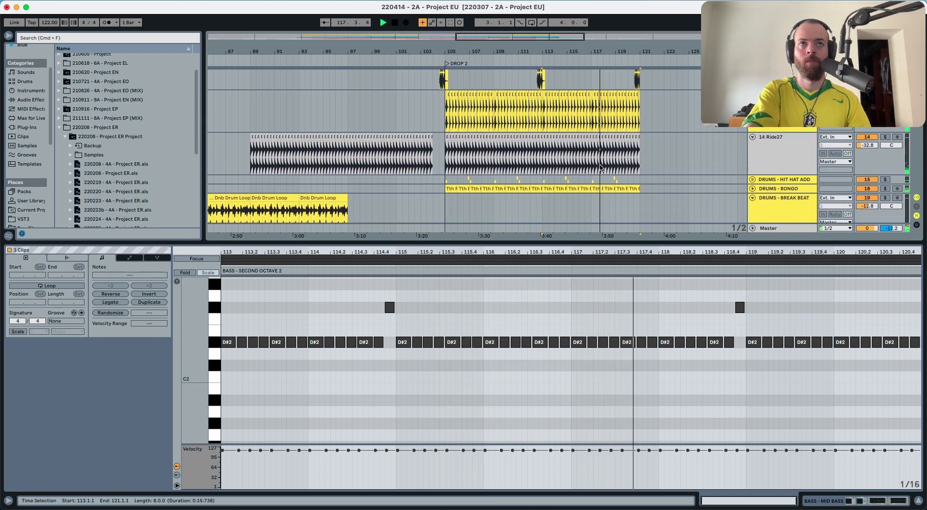
{"action": "scroll", "coordinate": [599, 168], "scroll_direction": "down", "scroll_amount": 5}
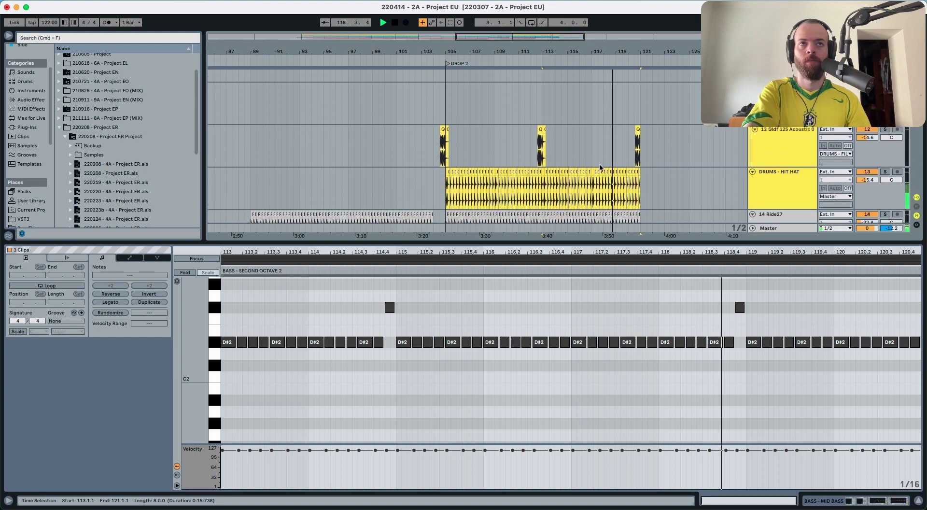
{"action": "scroll", "coordinate": [612, 155], "scroll_direction": "down", "scroll_amount": 15}
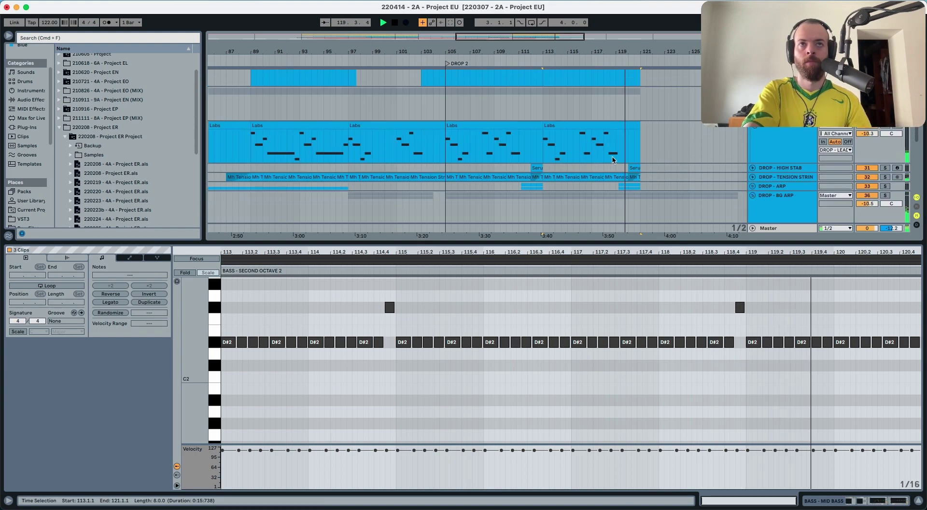
- Unfold DROP - ARP, copy both Serum tracks' clips from bars 57 to 65 and paste them at bar 113
{"action": "left_click_drag", "start_coordinate": [528, 56], "coordinate": [528, 54]}
{"action": "scroll", "coordinate": [821, 164], "scroll_direction": "up", "scroll_amount": 4}
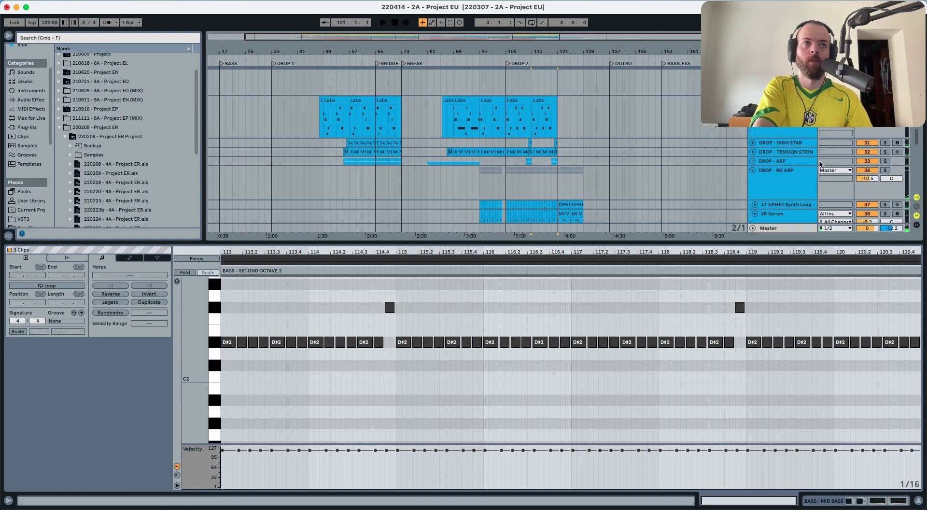
{"action": "left_click", "coordinate": [752, 161]}
{"action": "scroll", "coordinate": [360, 188], "scroll_direction": "down", "scroll_amount": 1}
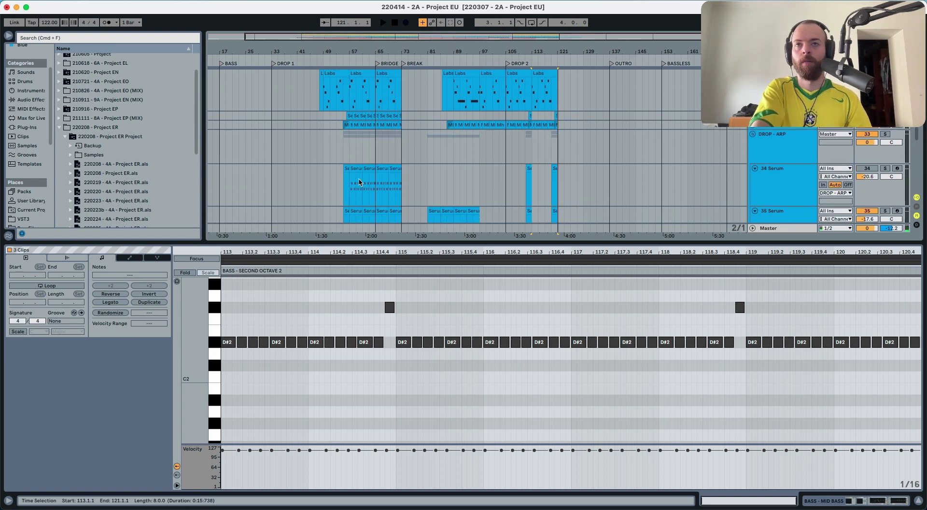
{"action": "left_click", "coordinate": [360, 188]}
{"action": "scroll", "coordinate": [360, 166], "scroll_direction": "down", "scroll_amount": 3}
{"action": "left_click", "coordinate": [369, 148], "text": "shift"}
{"action": "key", "text": "super+c"}
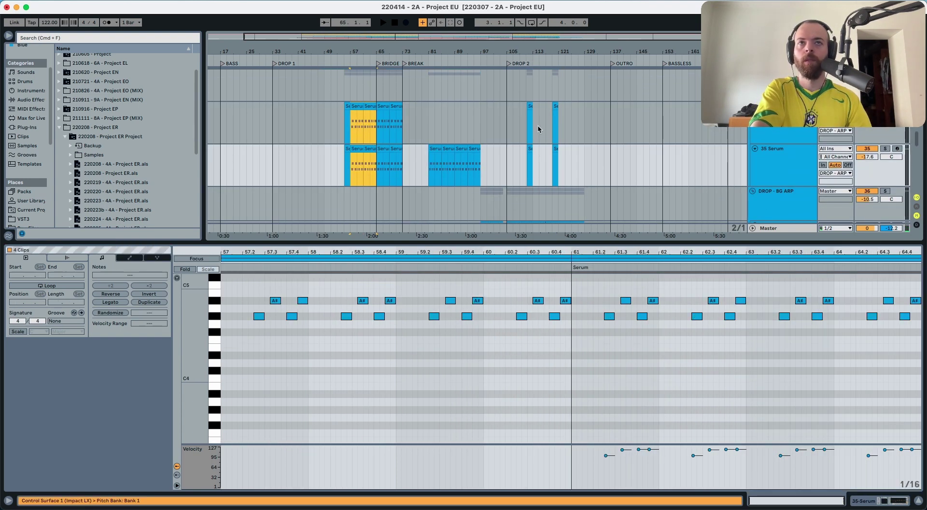
{"action": "left_click", "coordinate": [534, 123]}
{"action": "key", "text": "super+v"}
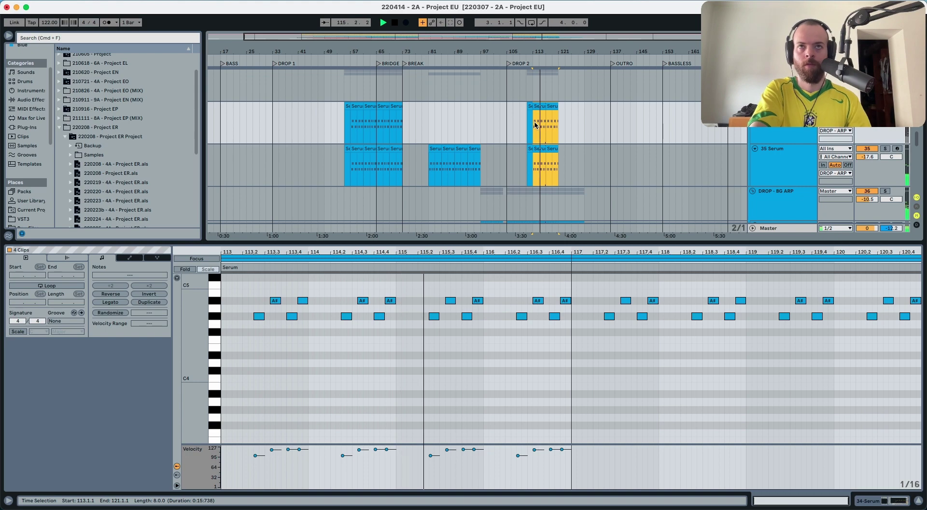
- Play the second half of Drop 2 and compare its tracks with Drop 1, opening the 09 Hi hats clip at bar 57
{"action": "scroll", "coordinate": [535, 125], "scroll_direction": "left", "scroll_amount": 1}
{"action": "scroll", "coordinate": [534, 126], "scroll_direction": "right", "scroll_amount": 1}
{"action": "scroll", "coordinate": [534, 126], "scroll_direction": "down", "scroll_amount": 6}
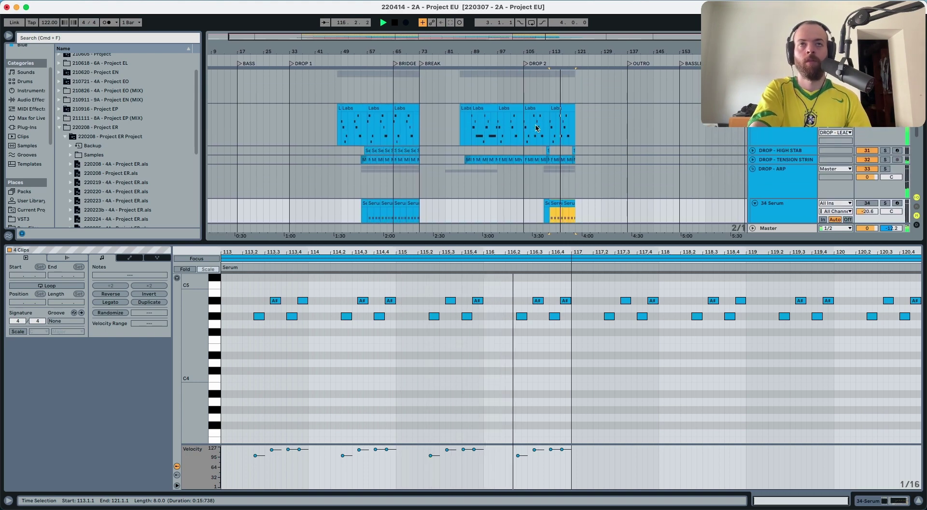
{"action": "scroll", "coordinate": [536, 128], "scroll_direction": "up", "scroll_amount": 10}
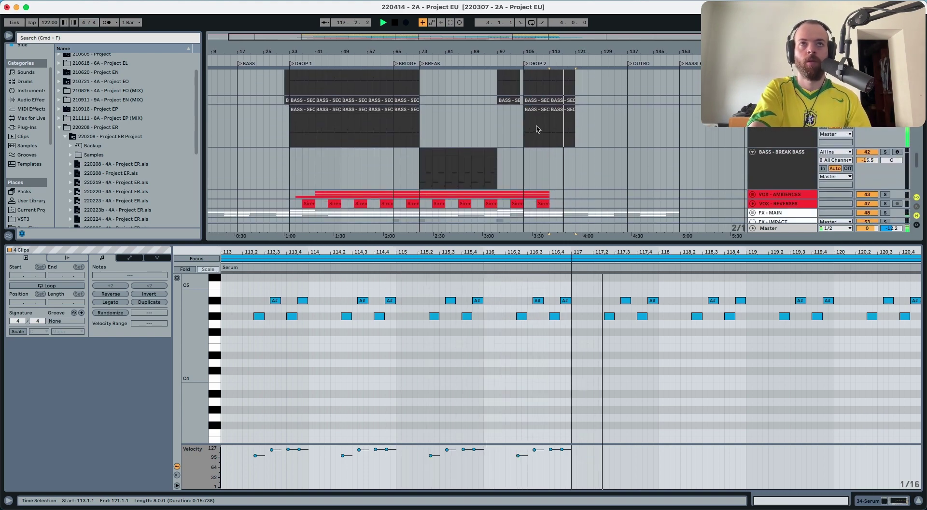
{"action": "scroll", "coordinate": [536, 128], "scroll_direction": "up", "scroll_amount": 8}
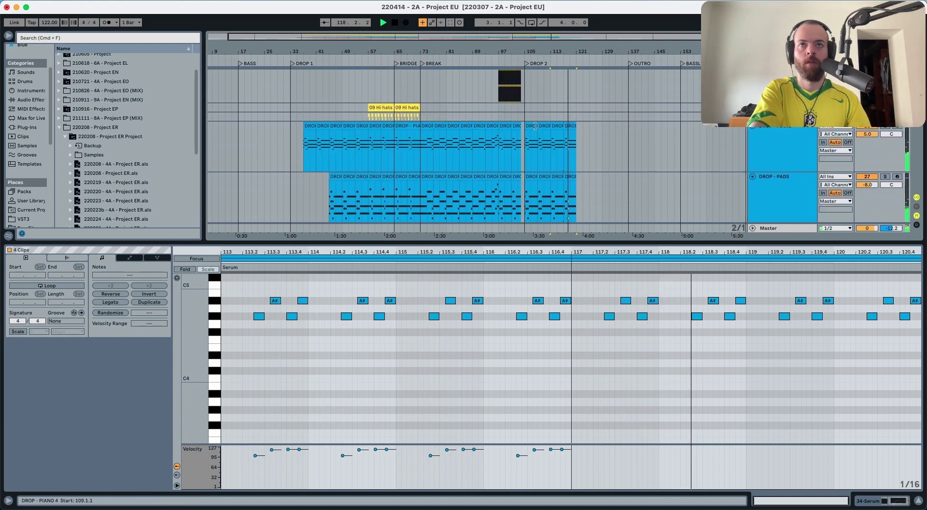
{"action": "scroll", "coordinate": [387, 151], "scroll_direction": "left", "scroll_amount": 1}
{"action": "left_click", "coordinate": [386, 149]}
{"action": "scroll", "coordinate": [393, 145], "scroll_direction": "up", "scroll_amount": 6}
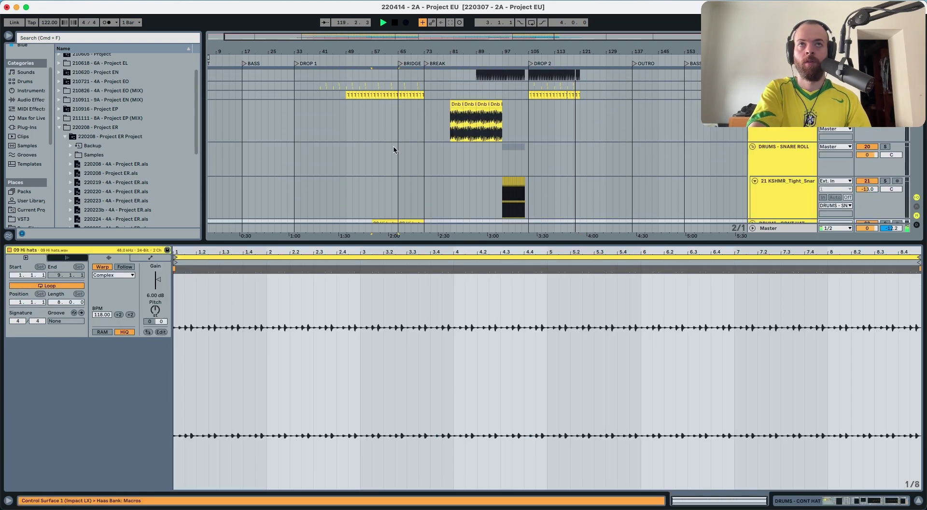
{"action": "scroll", "coordinate": [402, 147], "scroll_direction": "up", "scroll_amount": 8}
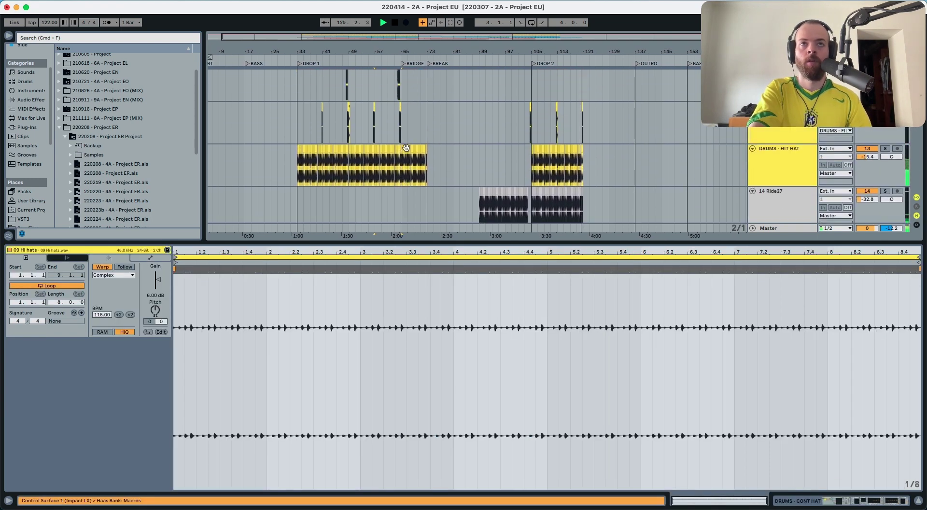
- Stop playback and collapse all tracks in the arrangement
{"action": "scroll", "coordinate": [532, 147], "scroll_direction": "up", "scroll_amount": 6}
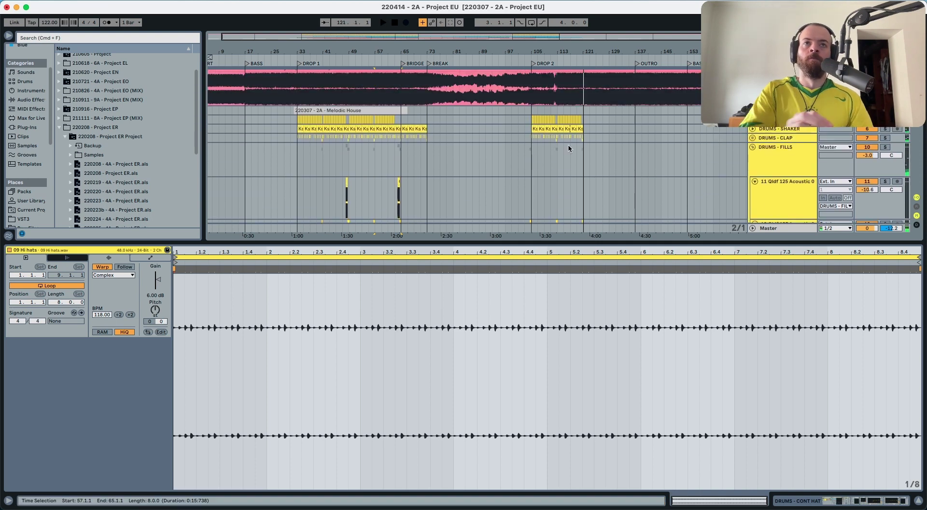
{"action": "key", "text": "space"}
{"action": "scroll", "coordinate": [770, 161], "scroll_direction": "down", "scroll_amount": 10}
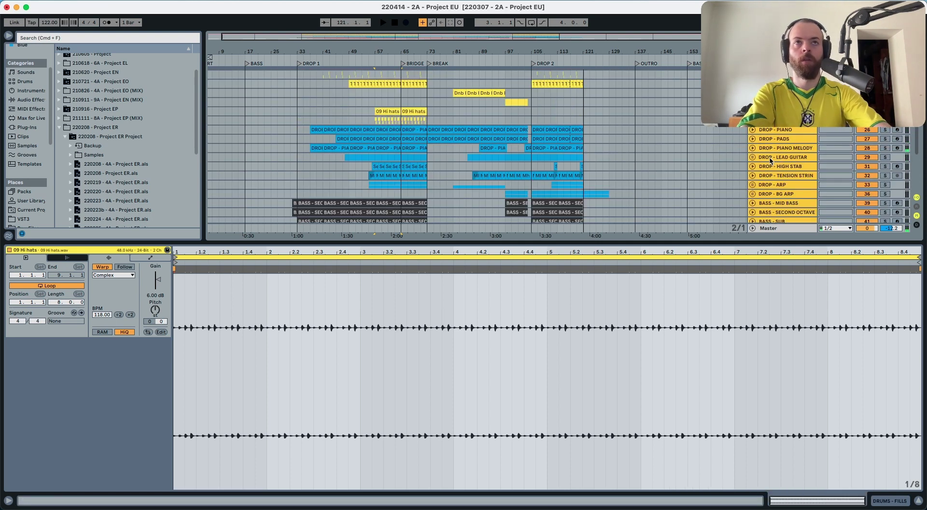
- Play the break up to about bar 94 and look over its drum, melodic, bass and FX tracks
{"action": "scroll", "coordinate": [476, 135], "scroll_direction": "down", "scroll_amount": 6}
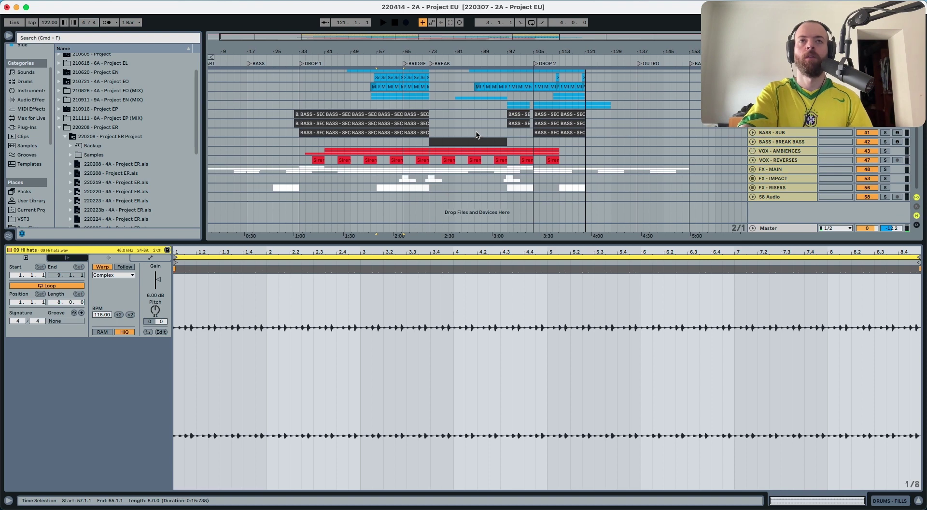
{"action": "left_click", "coordinate": [395, 142]}
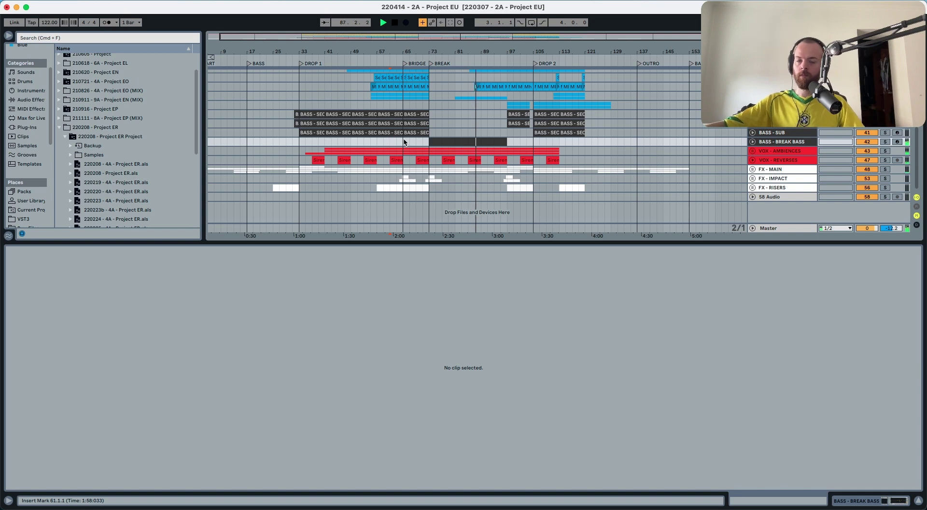
{"action": "scroll", "coordinate": [460, 147], "scroll_direction": "up", "scroll_amount": 10}
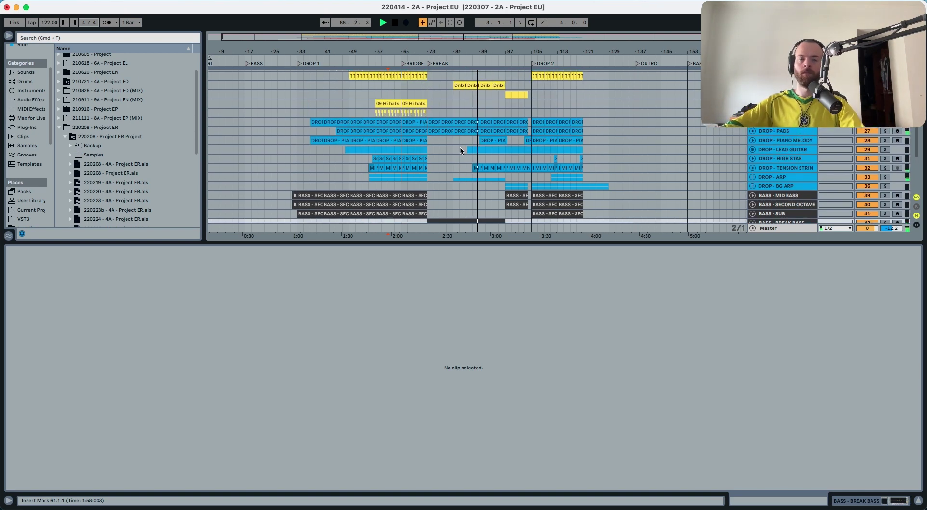
{"action": "scroll", "coordinate": [464, 144], "scroll_direction": "up", "scroll_amount": 5}
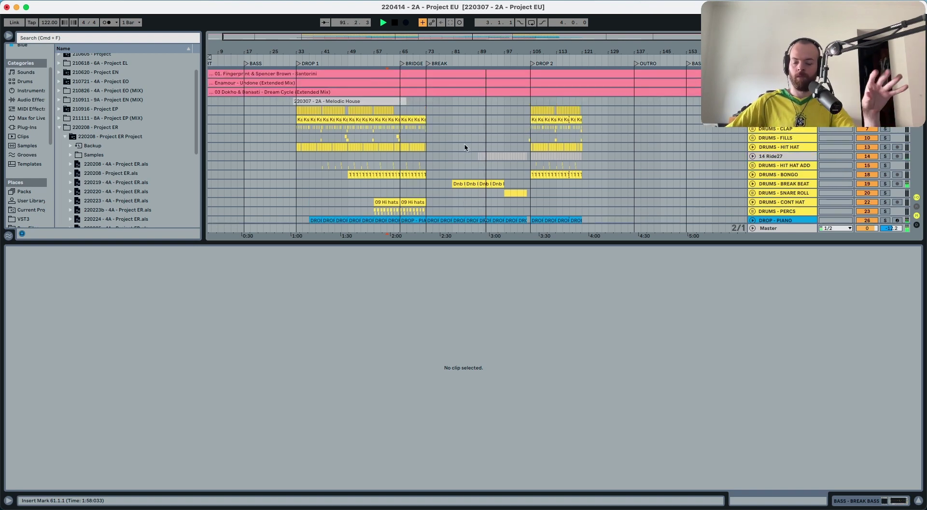
{"action": "scroll", "coordinate": [630, 117], "scroll_direction": "up", "scroll_amount": 2}
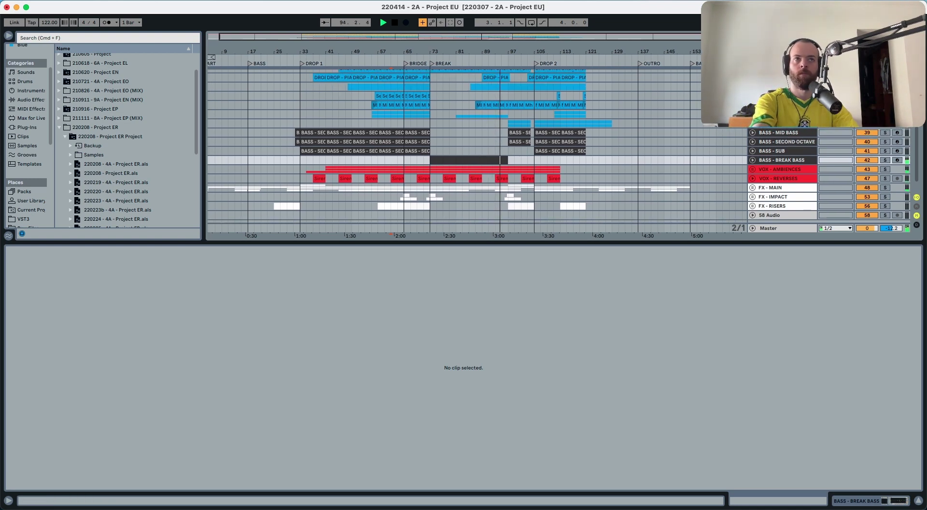
- Unfold DROP - LEAD GUITAR, open its Labs clip at bar 89 and play it to review the melody's notes
{"action": "left_click", "coordinate": [753, 87]}
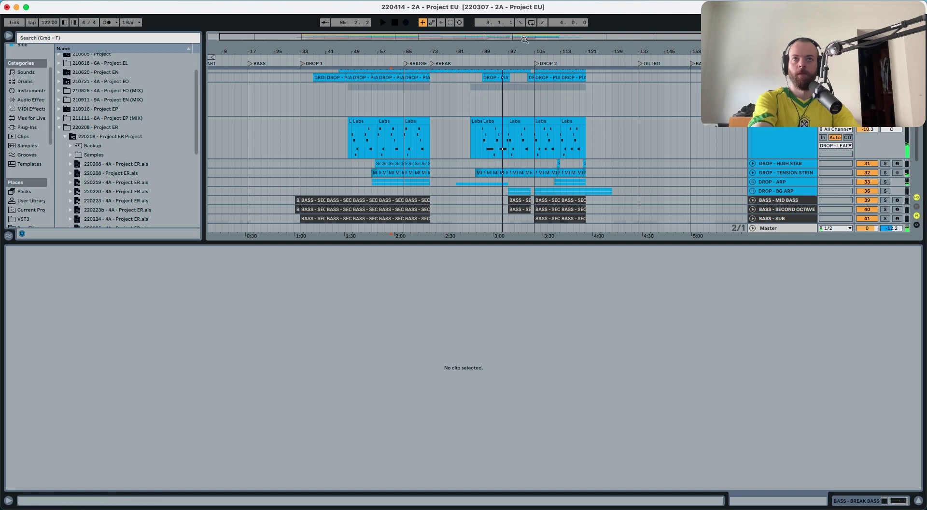
{"action": "left_click_drag", "start_coordinate": [532, 48], "coordinate": [585, 140]}
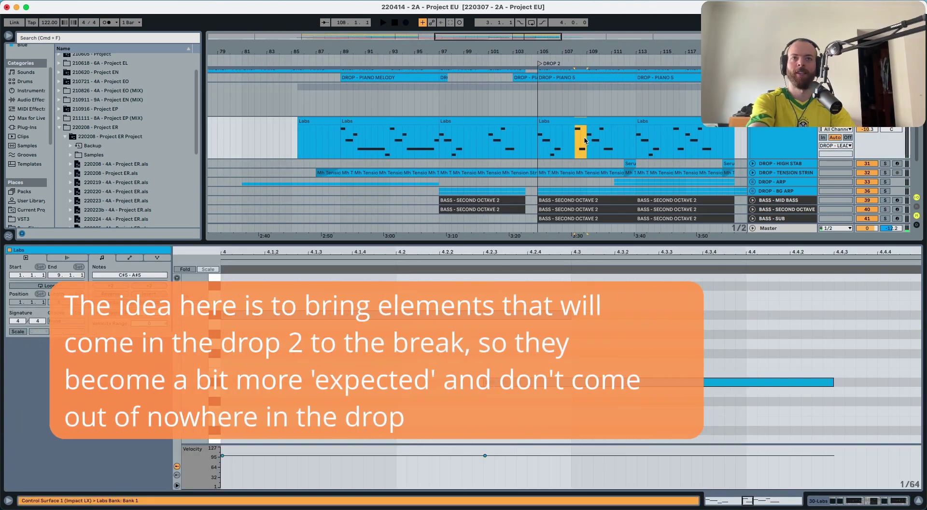
{"action": "left_click", "coordinate": [365, 135]}
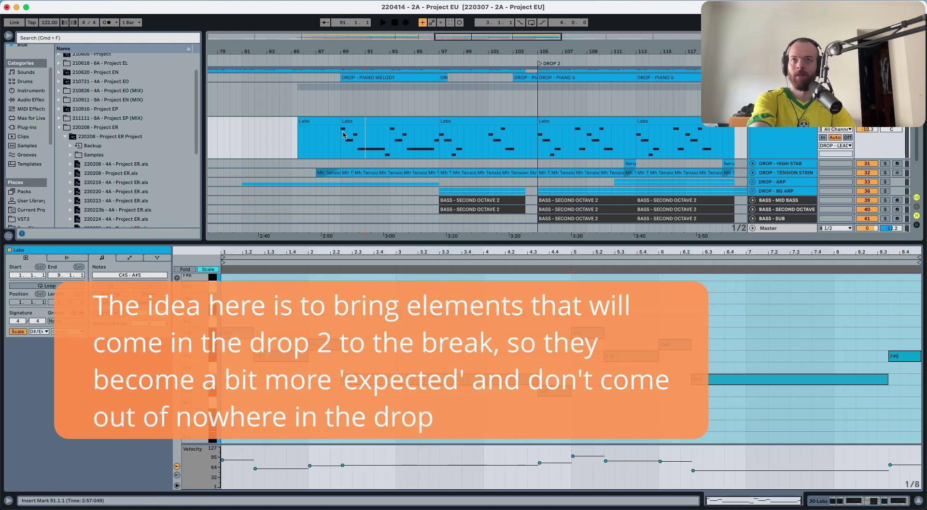
{"action": "double_click", "coordinate": [344, 135]}
{"action": "key", "text": "space"}
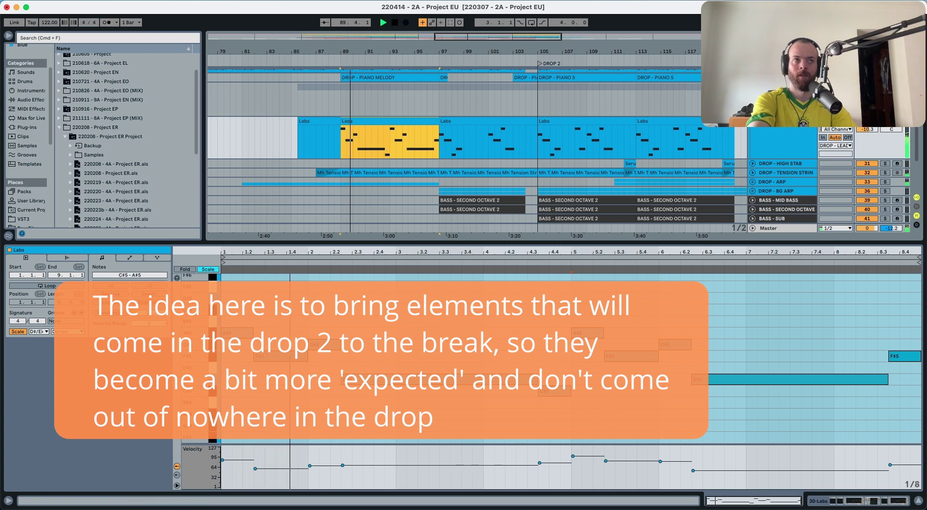
{"action": "left_click", "coordinate": [816, 132]}
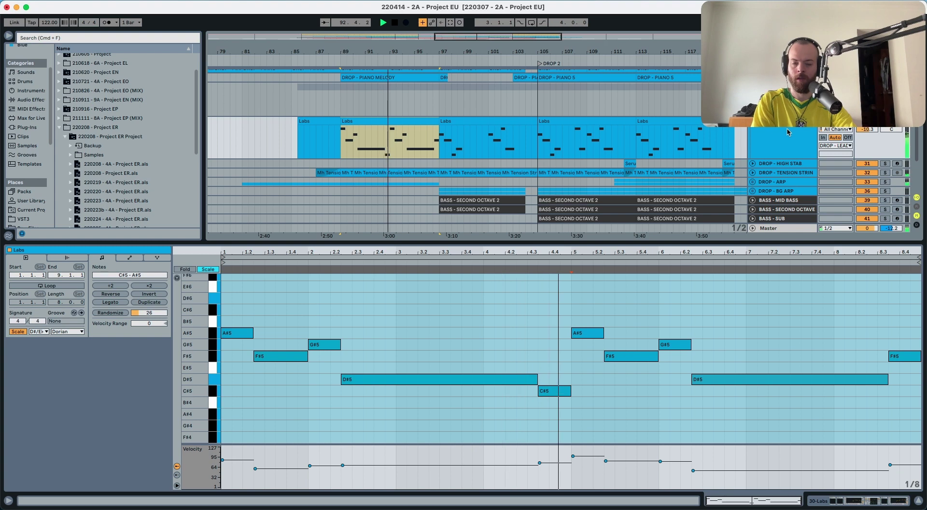
{"action": "left_click", "coordinate": [353, 123]}
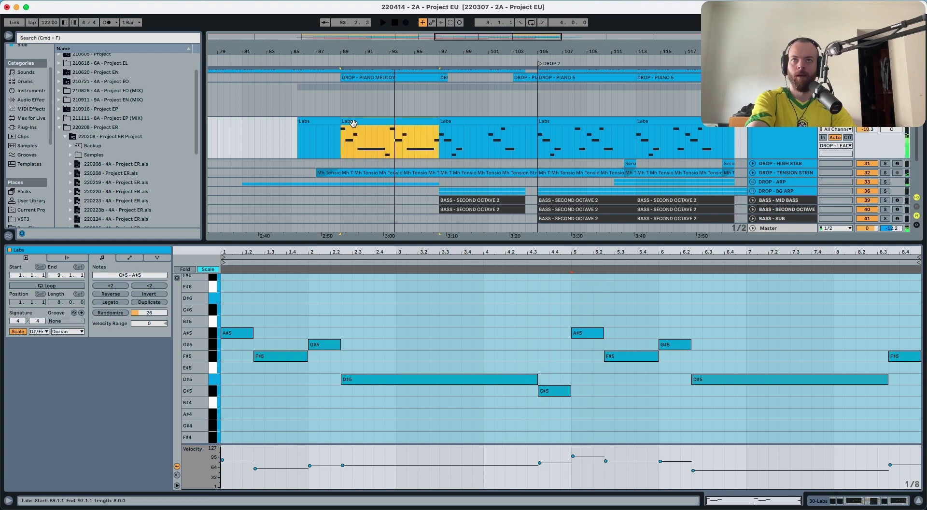
{"action": "key", "text": "space"}
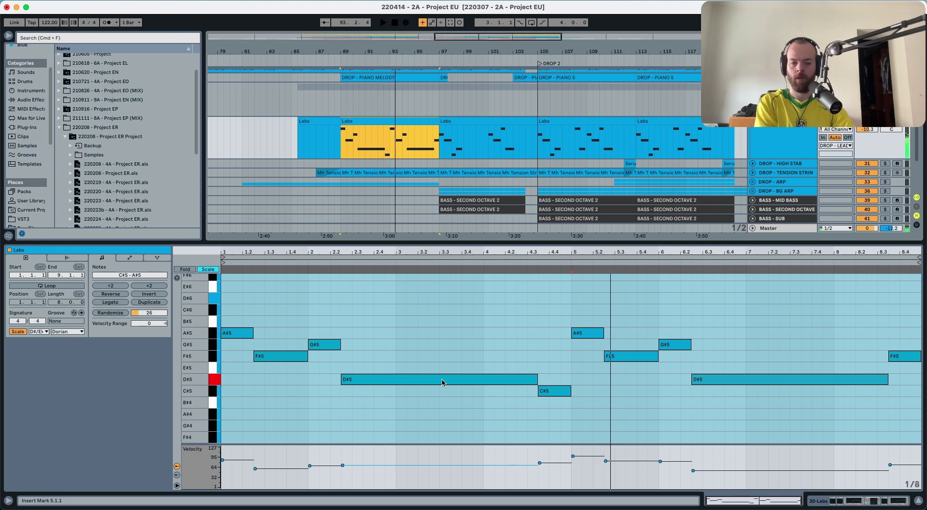
{"action": "key", "text": "space"}
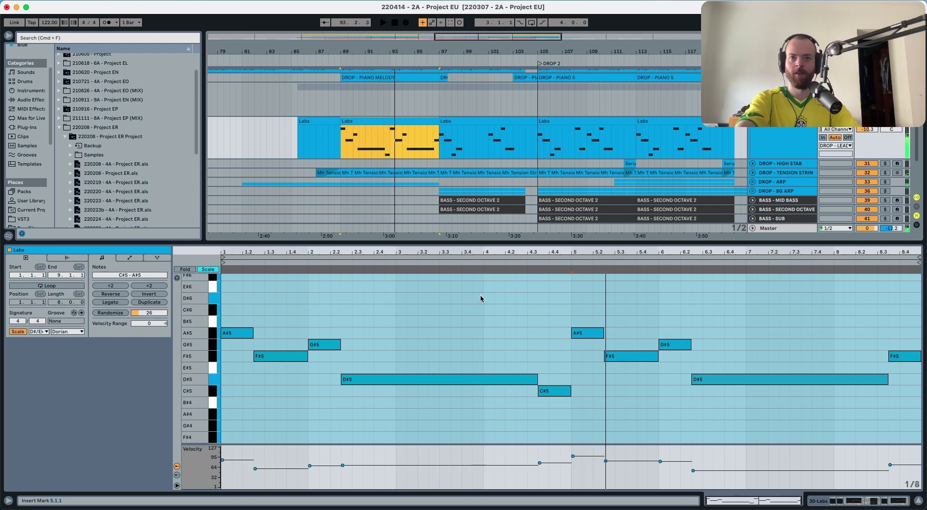
{"action": "key", "text": "space"}
- Copy the A#5 and D#5 notes at 4.1 from the bar 113 Labs clip, paste them at 4.1 in the bar 89 clip and play it
{"action": "left_click", "coordinate": [485, 335]}
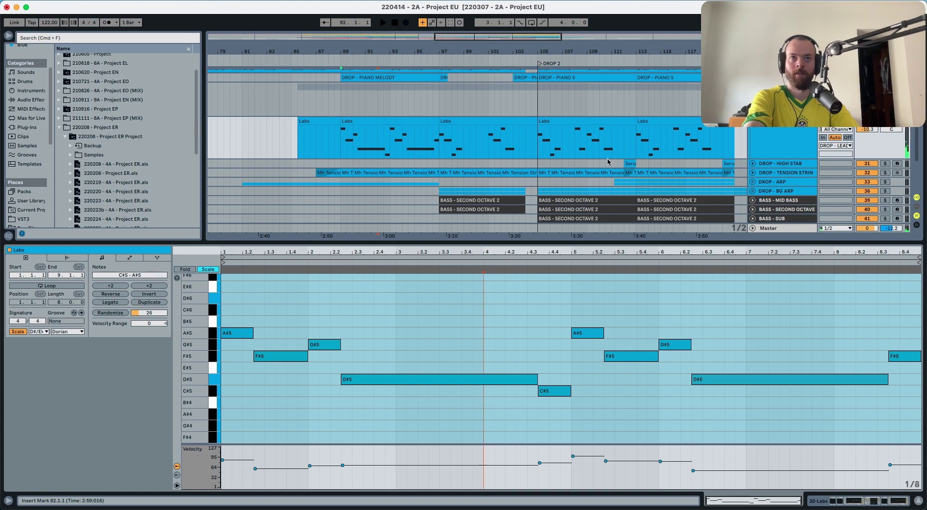
{"action": "scroll", "coordinate": [604, 150], "scroll_direction": "right", "scroll_amount": 10}
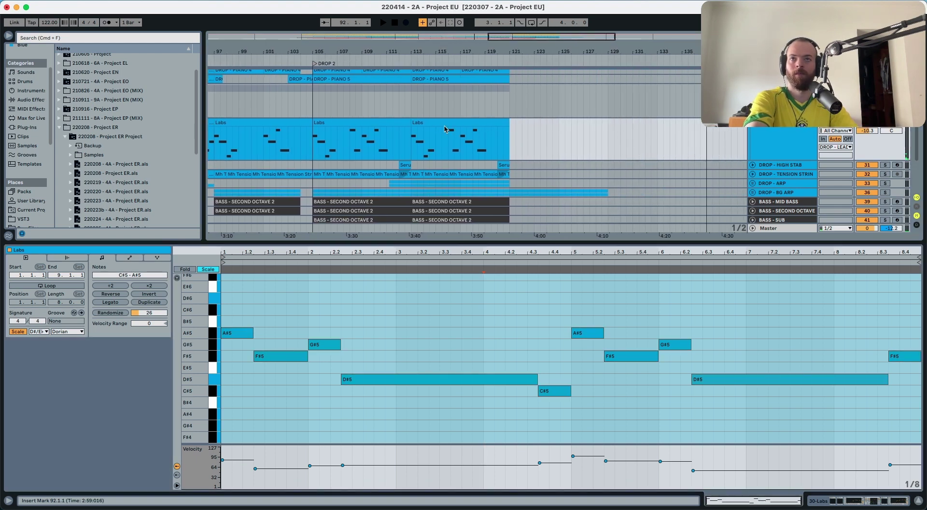
{"action": "left_click", "coordinate": [444, 125]}
{"action": "left_click_drag", "start_coordinate": [534, 400], "coordinate": [490, 303]}
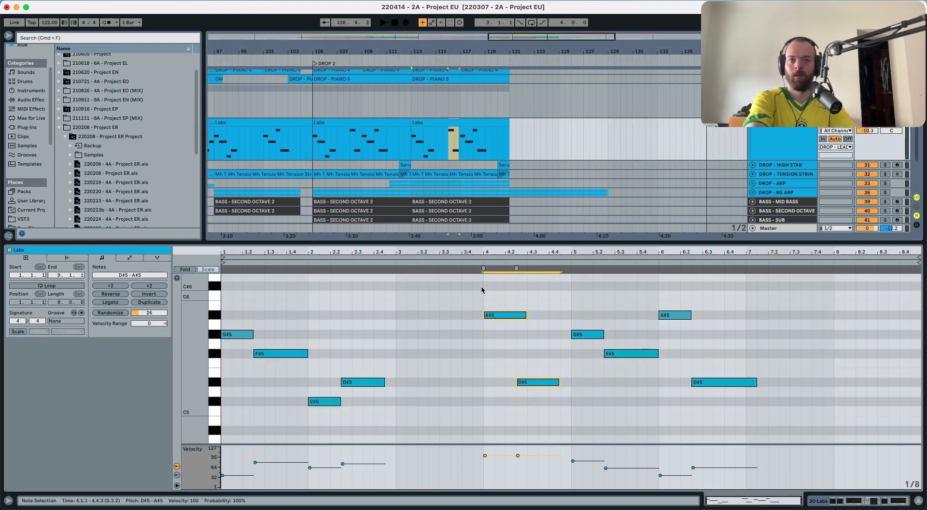
{"action": "scroll", "coordinate": [348, 125], "scroll_direction": "left", "scroll_amount": 8}
{"action": "left_click", "coordinate": [347, 125]}
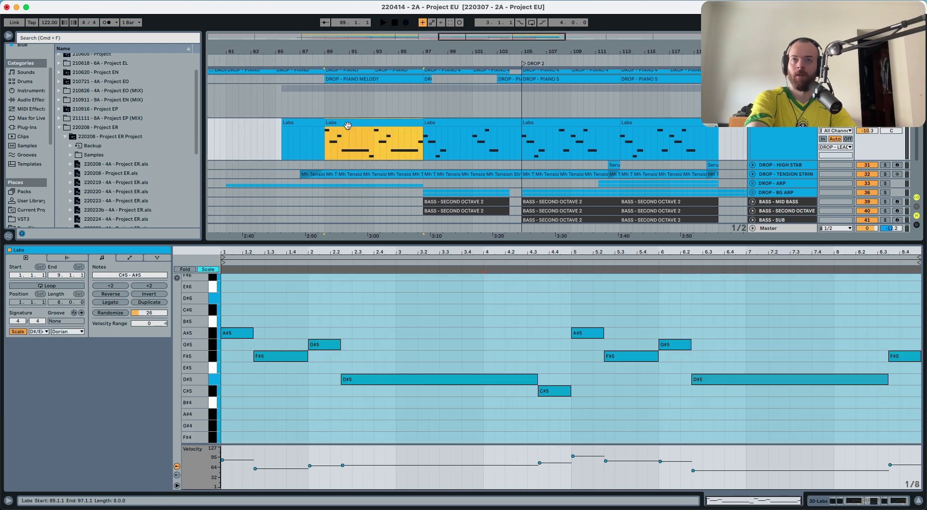
{"action": "key", "text": "super+v"}
{"action": "key", "text": "space"}
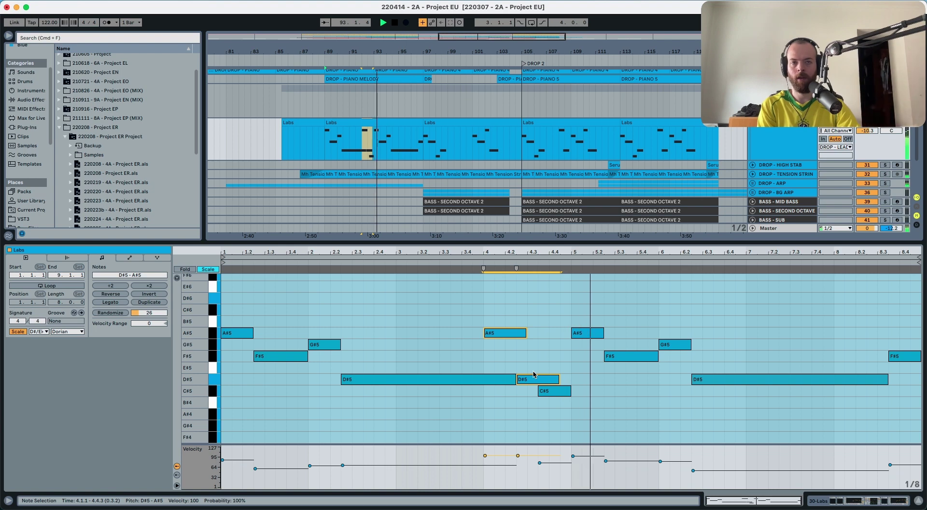
- Paste the same A#5 and D#5 notes at 8.1 in the bar 89 Labs clip and clear the note selection
{"action": "left_click", "coordinate": [838, 313]}
{"action": "key", "text": "super+v"}
{"action": "scroll", "coordinate": [837, 313], "scroll_direction": "up", "scroll_amount": 2}
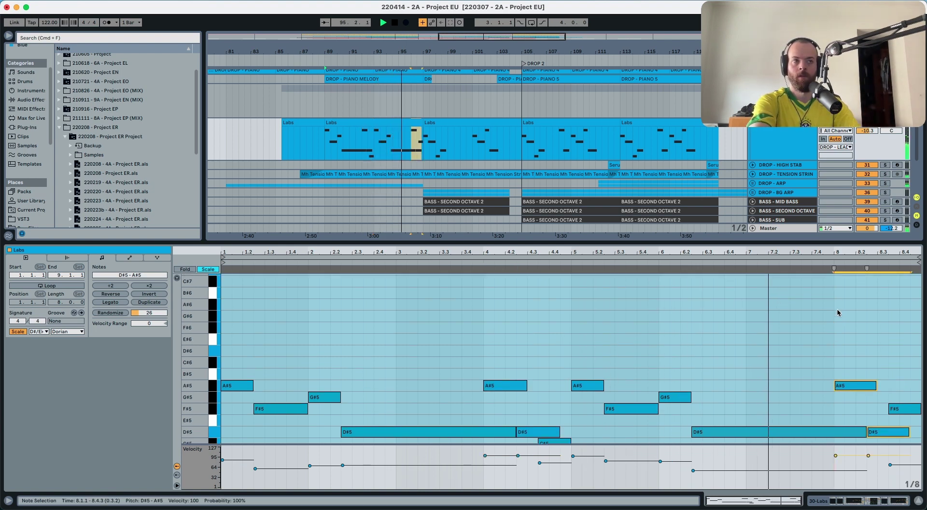
{"action": "scroll", "coordinate": [838, 312], "scroll_direction": "up", "scroll_amount": 2}
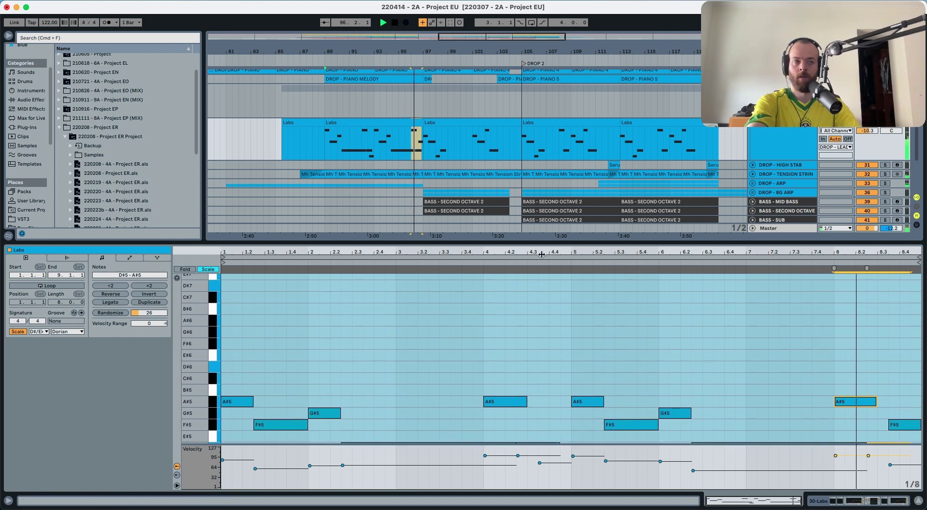
{"action": "scroll", "coordinate": [634, 286], "scroll_direction": "down", "scroll_amount": 3}
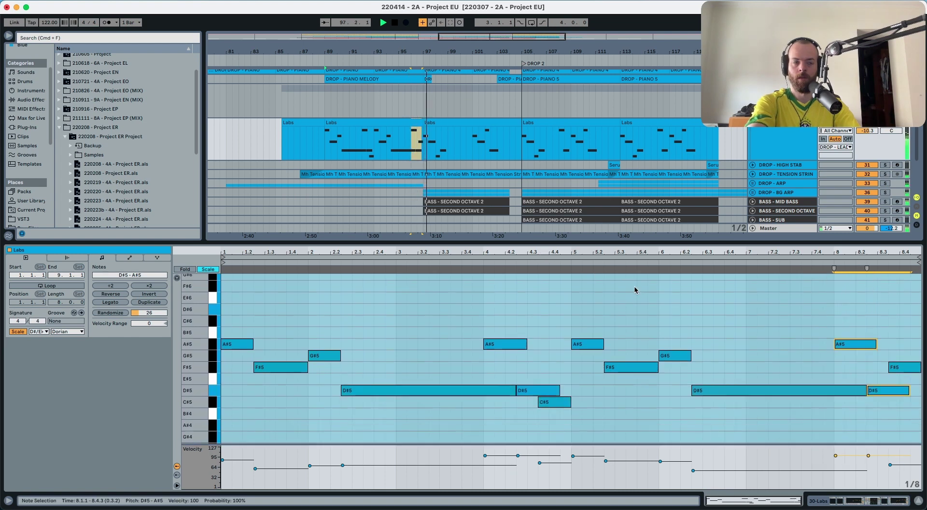
{"action": "left_click", "coordinate": [820, 349]}
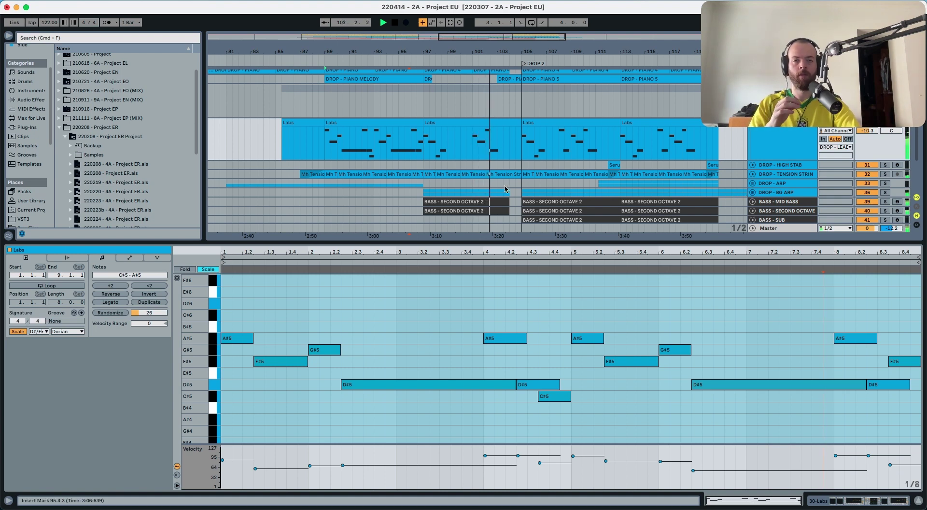
- Play on into Drop 2, unfold DROP - BG ARP and compare the tracks around bar 105 with Drop 1
{"action": "scroll", "coordinate": [513, 180], "scroll_direction": "up", "scroll_amount": 2}
{"action": "scroll", "coordinate": [513, 179], "scroll_direction": "down", "scroll_amount": 6}
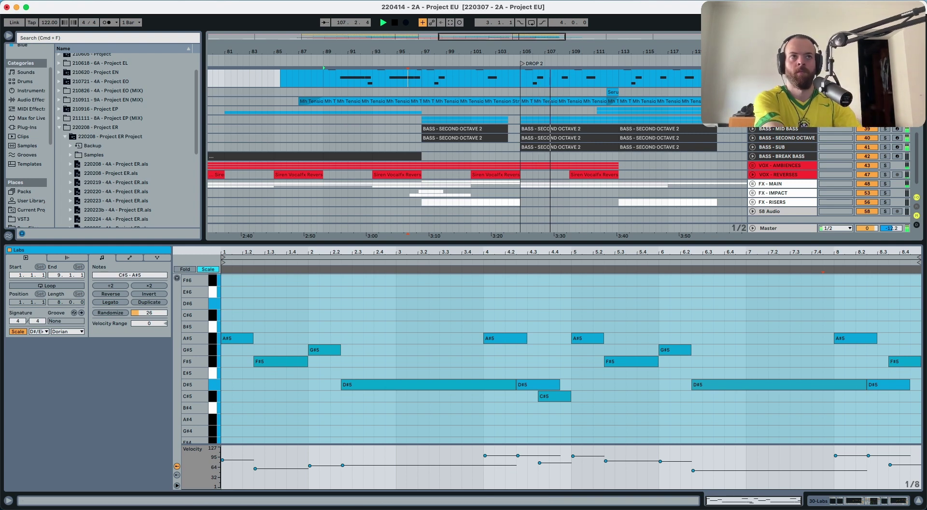
{"action": "scroll", "coordinate": [873, 130], "scroll_direction": "up", "scroll_amount": 3}
{"action": "key", "text": "super+z"}
{"action": "key", "text": "super+z"}
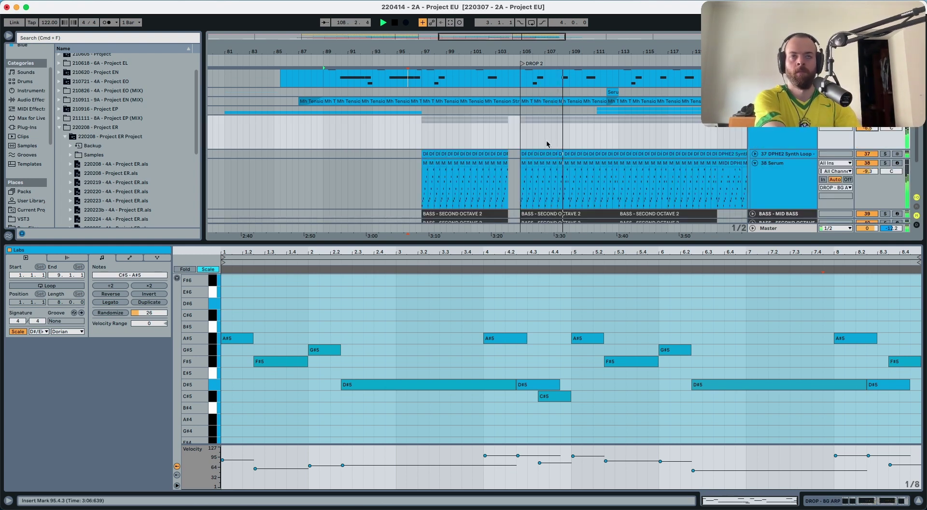
{"action": "left_click", "coordinate": [521, 130]}
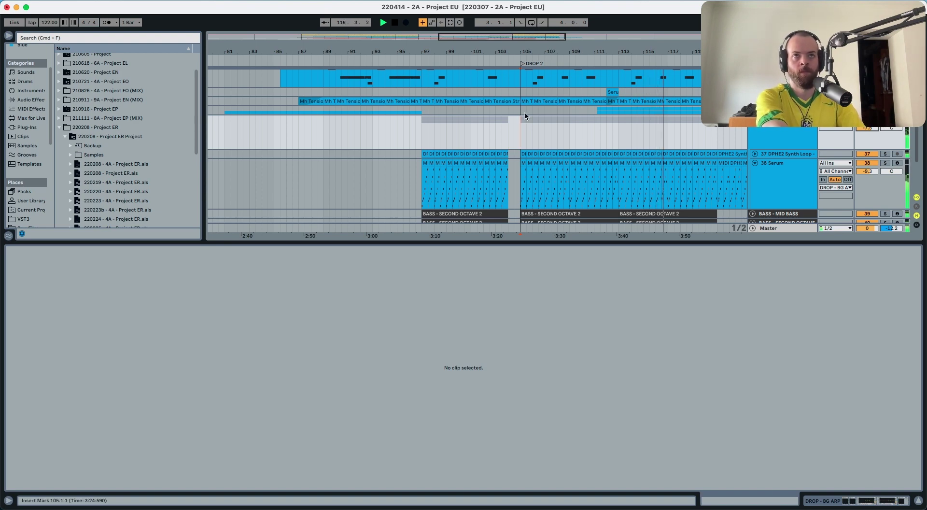
{"action": "scroll", "coordinate": [525, 115], "scroll_direction": "up", "scroll_amount": 5}
{"action": "left_click_drag", "start_coordinate": [526, 52], "coordinate": [526, 19]}
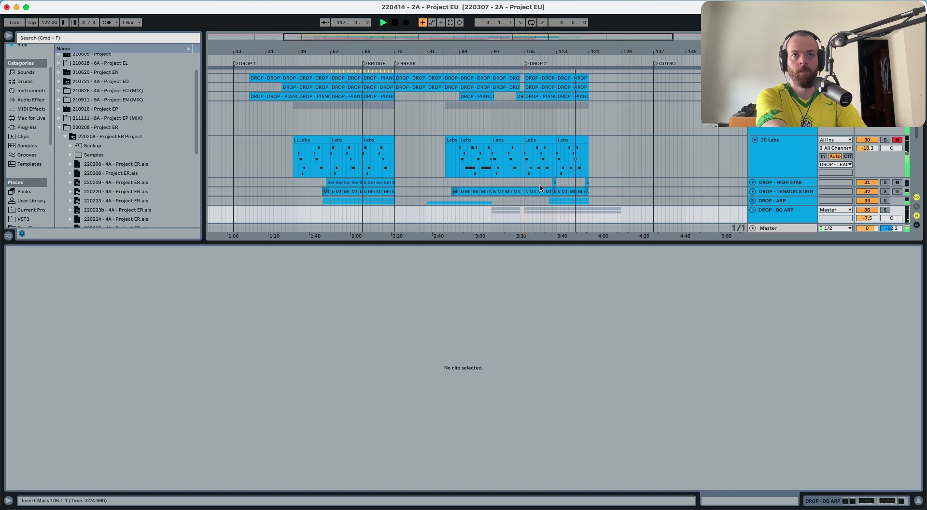
{"action": "scroll", "coordinate": [541, 188], "scroll_direction": "down", "scroll_amount": 5}
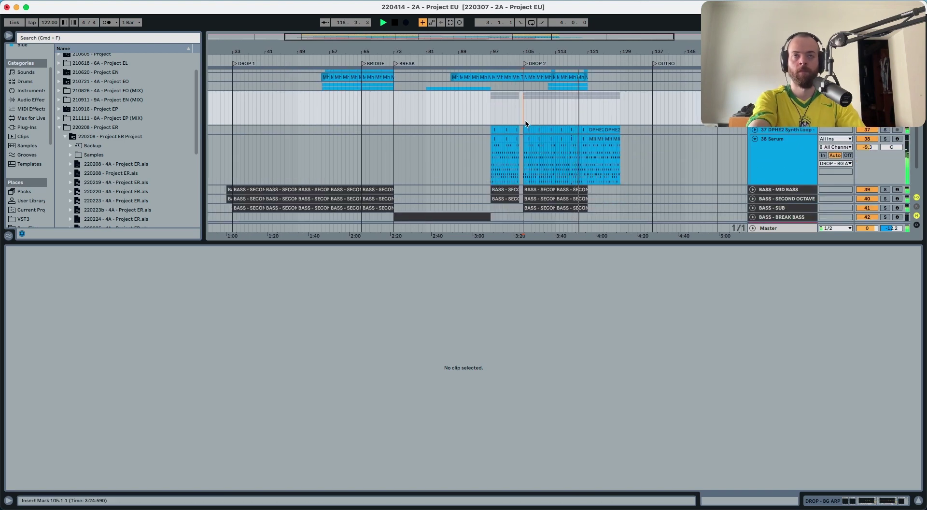
{"action": "scroll", "coordinate": [525, 124], "scroll_direction": "up", "scroll_amount": 2}
{"action": "scroll", "coordinate": [525, 122], "scroll_direction": "down", "scroll_amount": 3}
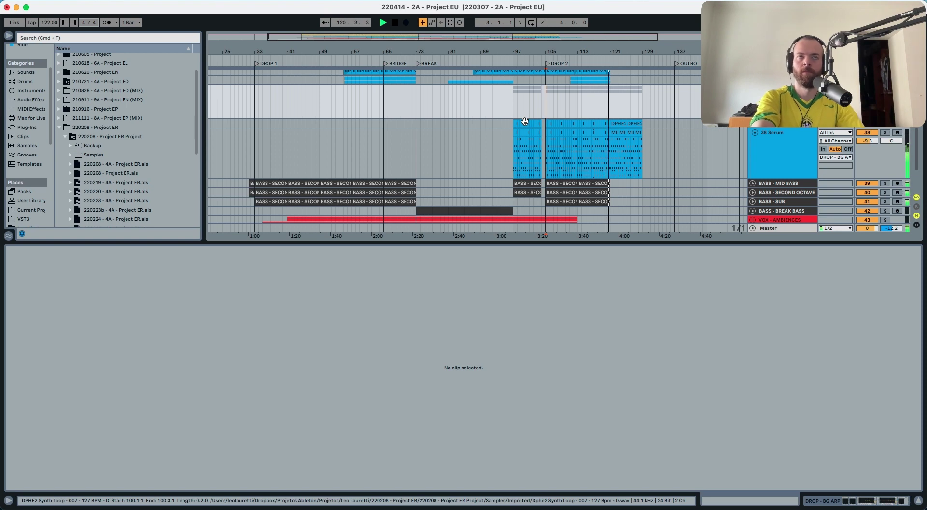
{"action": "scroll", "coordinate": [479, 145], "scroll_direction": "down", "scroll_amount": 5}
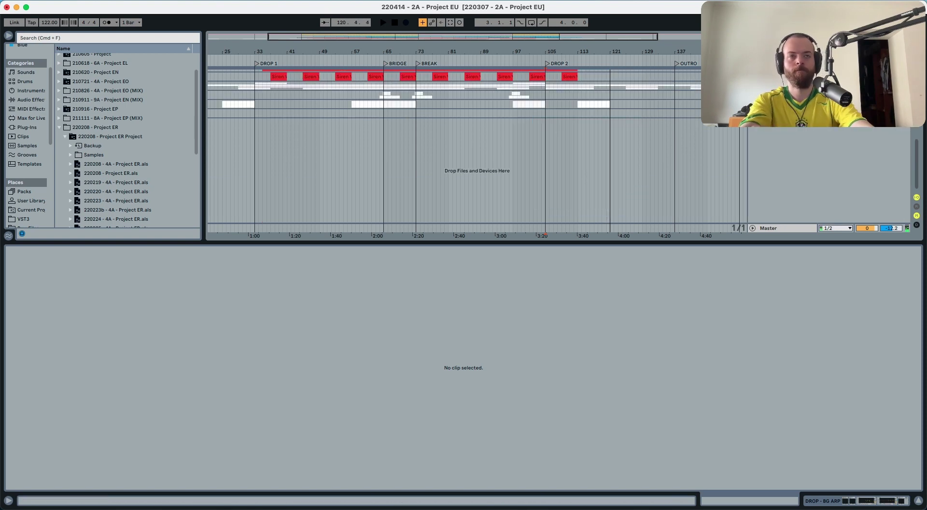
- Collapse all tracks, play the transition into Drop 2 from bar 103, and select bars 104 to 107 on DRUMS - FILLS
{"action": "scroll", "coordinate": [634, 105], "scroll_direction": "up", "scroll_amount": 15}
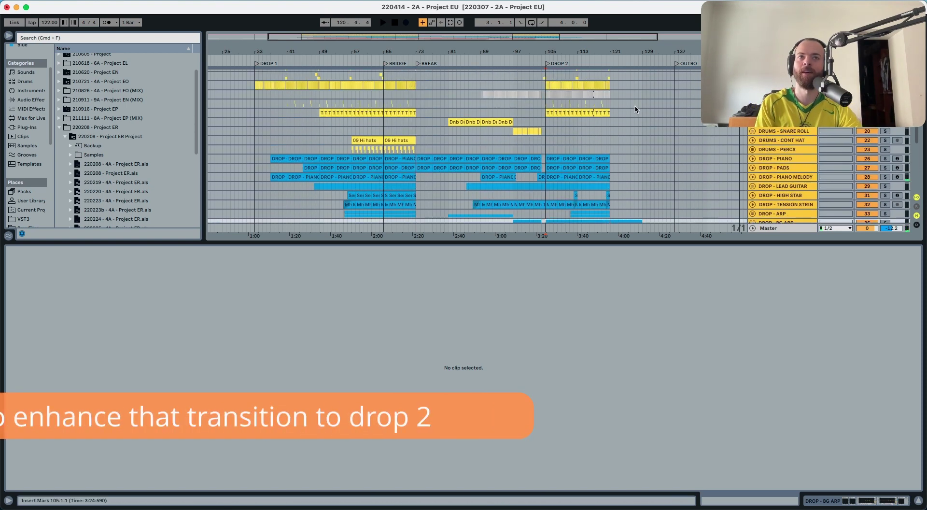
{"action": "left_click_drag", "start_coordinate": [537, 152], "coordinate": [546, 157]}
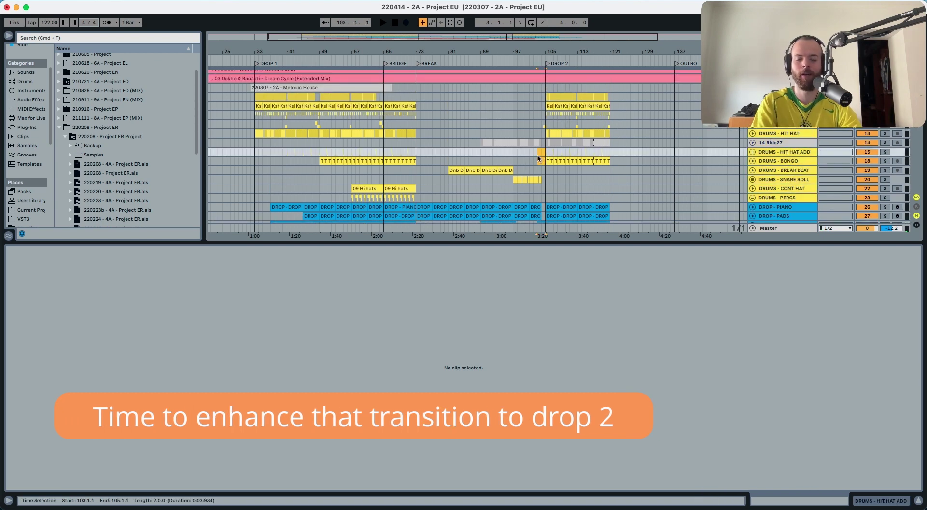
{"action": "key", "text": "space"}
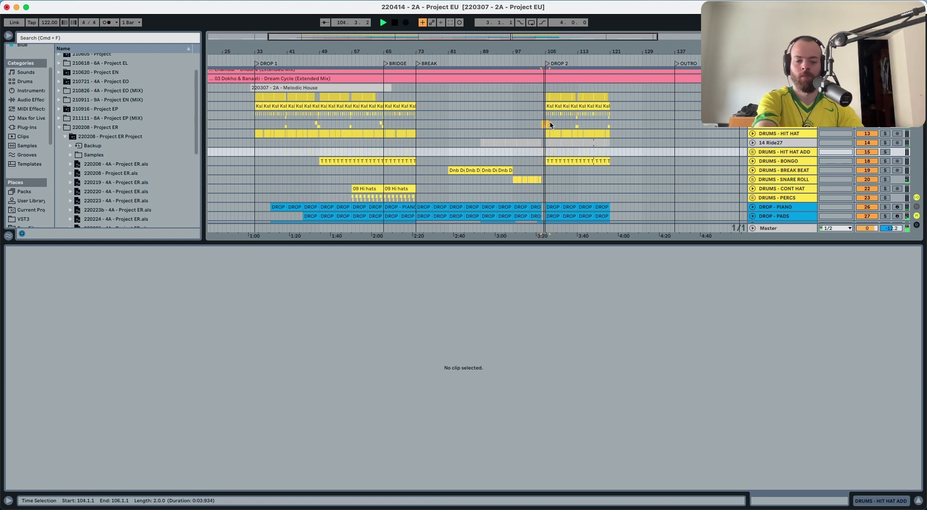
{"action": "left_click_drag", "start_coordinate": [541, 125], "coordinate": [553, 125]}
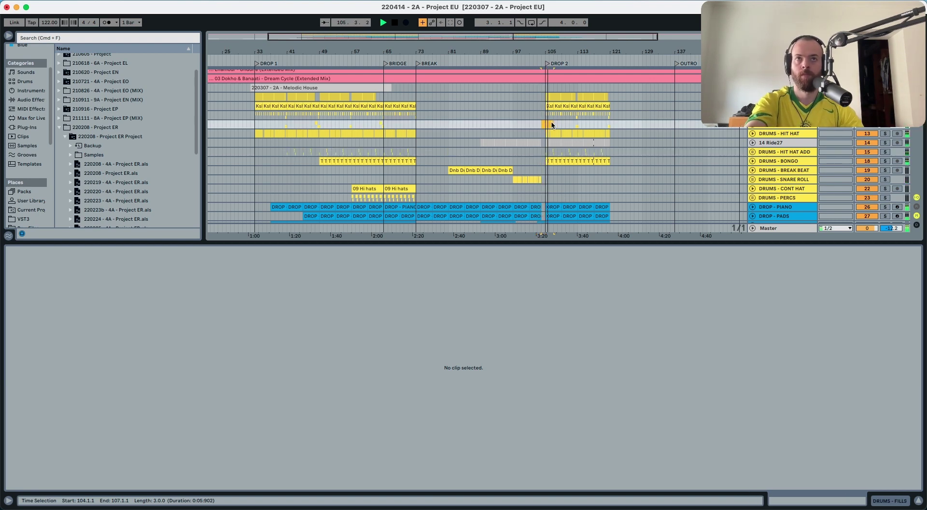
{"action": "scroll", "coordinate": [542, 128], "scroll_direction": "down", "scroll_amount": 10}
{"action": "key", "text": "space"}
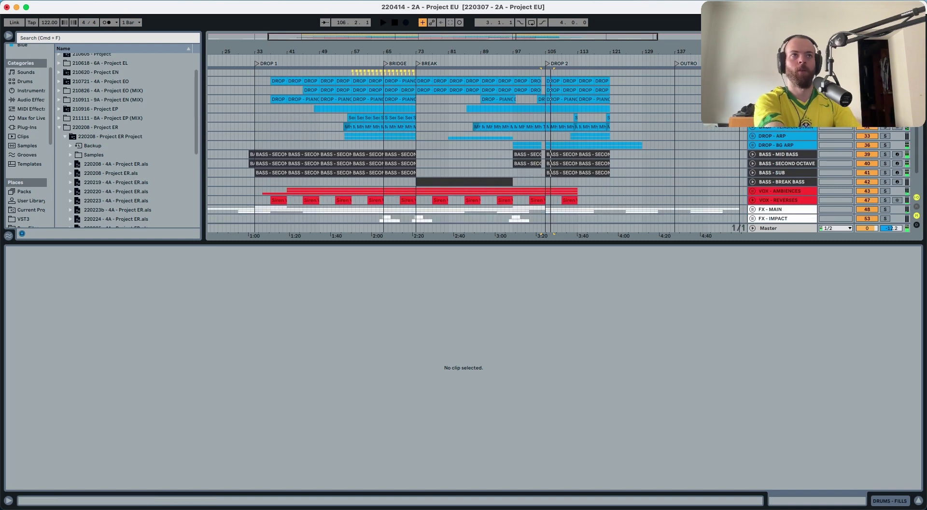
- Unfold DROP - LEAD GUITAR and examine its Labs clips around the Bridge, the Break and Drop 2
{"action": "left_click", "coordinate": [752, 108]}
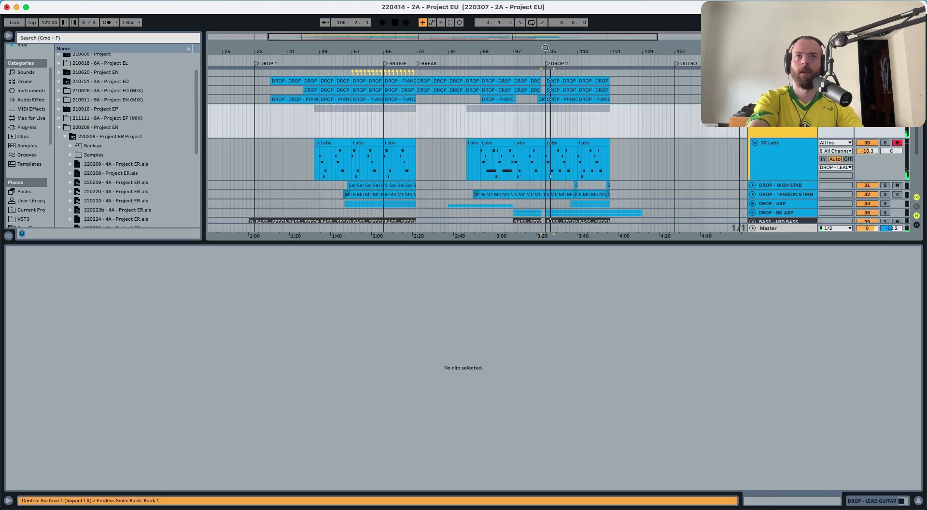
{"action": "left_click_drag", "start_coordinate": [546, 52], "coordinate": [542, 97]}
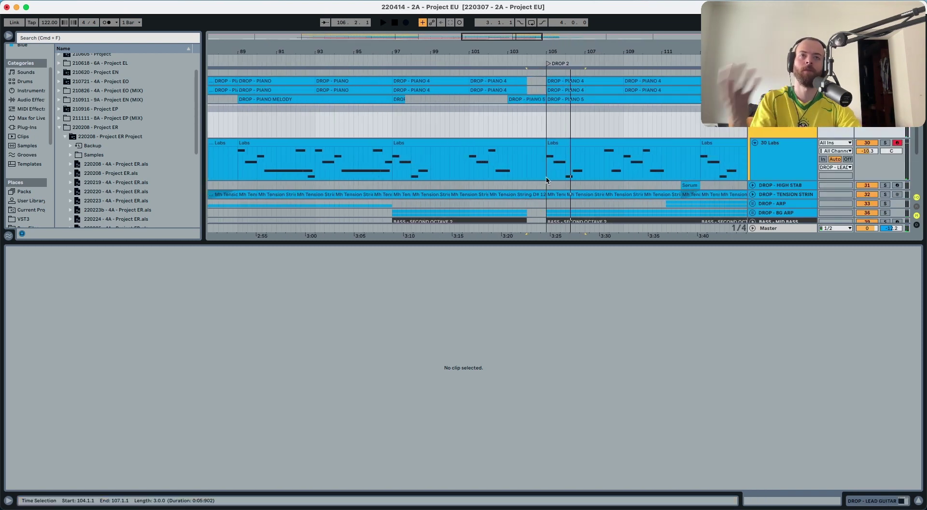
{"action": "scroll", "coordinate": [546, 178], "scroll_direction": "left", "scroll_amount": 10}
{"action": "scroll", "coordinate": [546, 176], "scroll_direction": "left", "scroll_amount": 15}
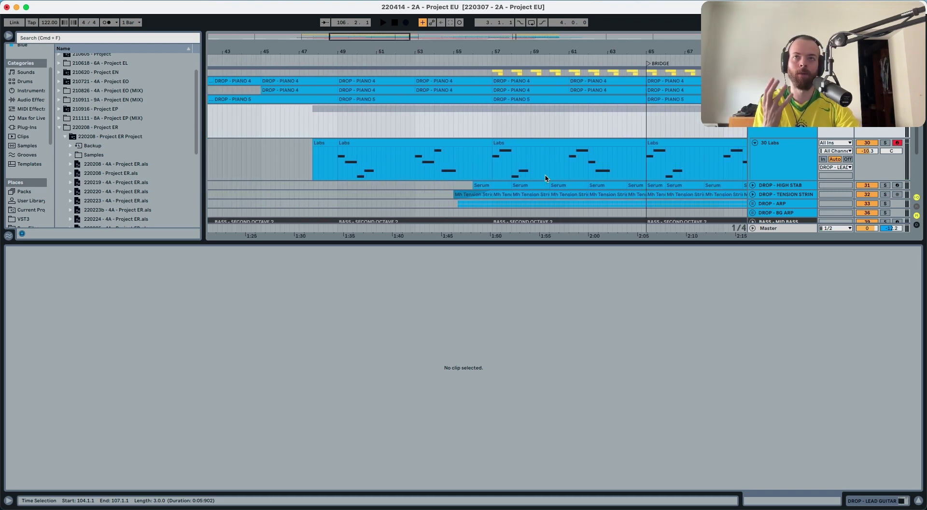
{"action": "scroll", "coordinate": [546, 178], "scroll_direction": "right", "scroll_amount": 15}
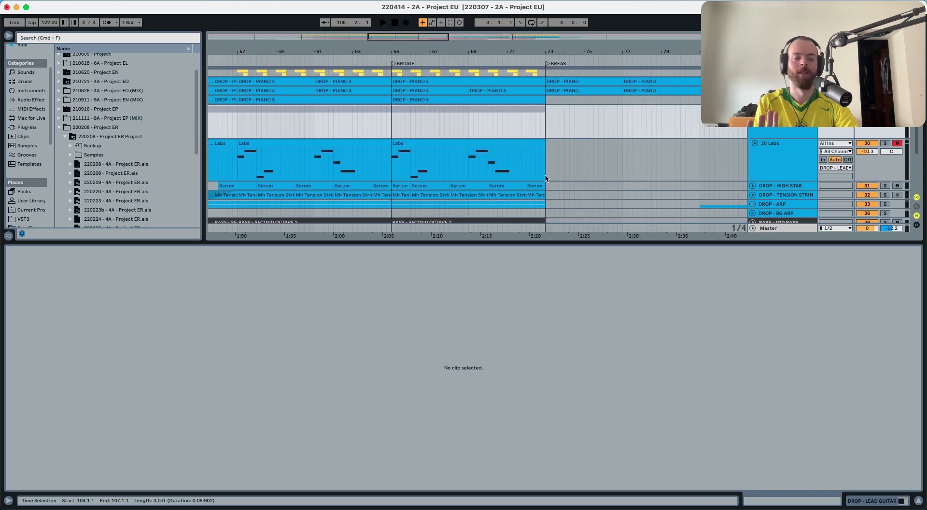
{"action": "scroll", "coordinate": [548, 178], "scroll_direction": "right", "scroll_amount": 8}
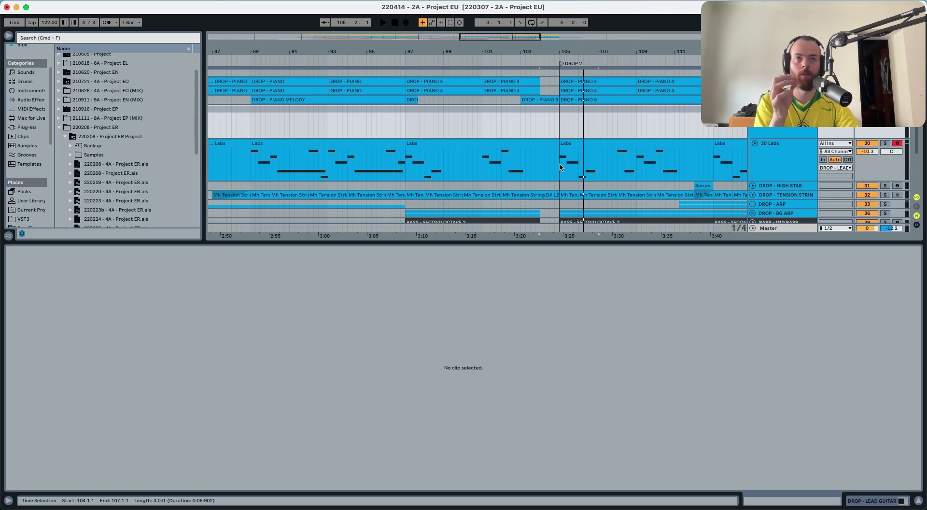
- Duplicate the 30 Labs track inside the DROP - LEAD GUITAR group
{"action": "left_click", "coordinate": [561, 166]}
{"action": "left_click", "coordinate": [761, 162]}
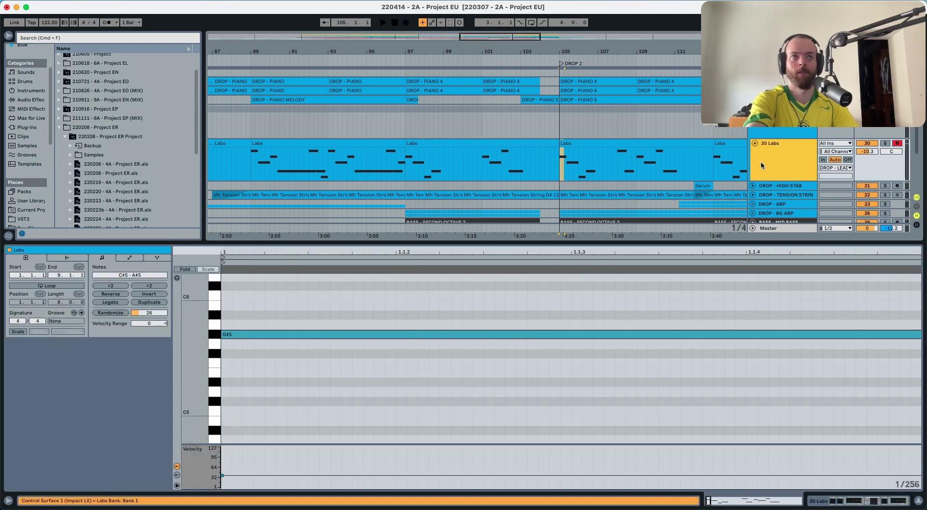
{"action": "key", "text": "super+t"}
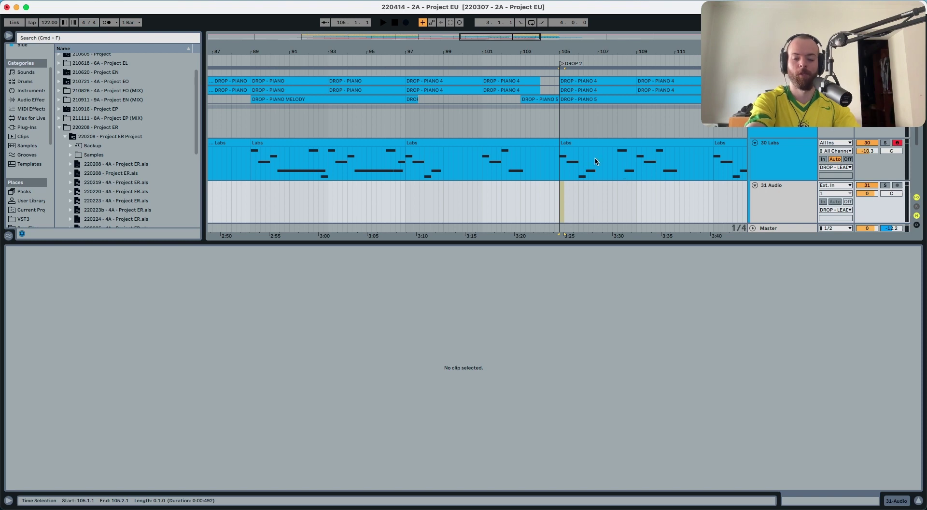
{"action": "key", "text": "super+z"}
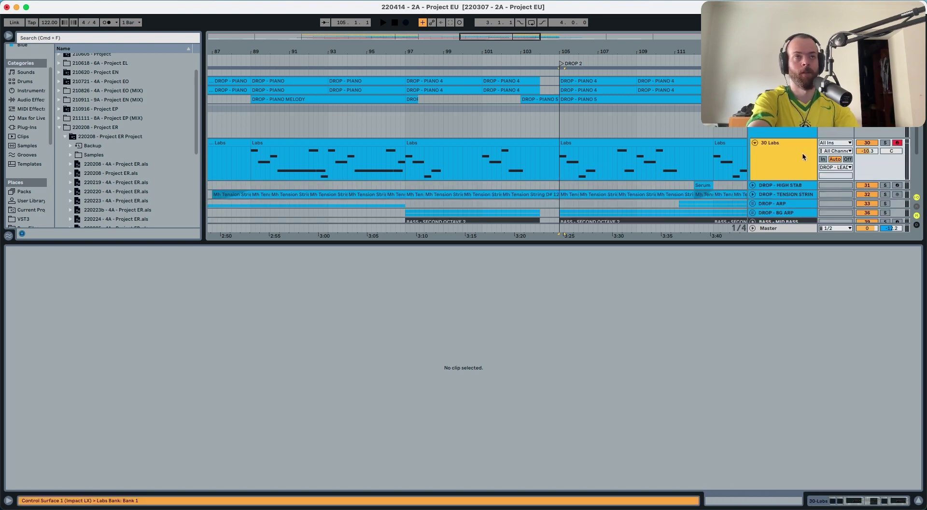
{"action": "key", "text": "super+d"}
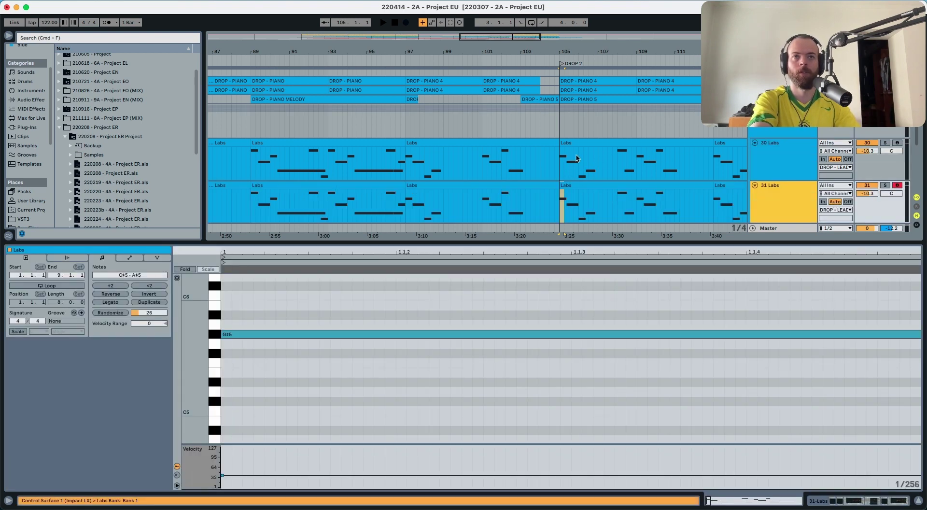
- Delete all clips on the duplicated Labs track, from bar 29 up to bar 131
{"action": "left_click_drag", "start_coordinate": [551, 52], "coordinate": [448, 54]}
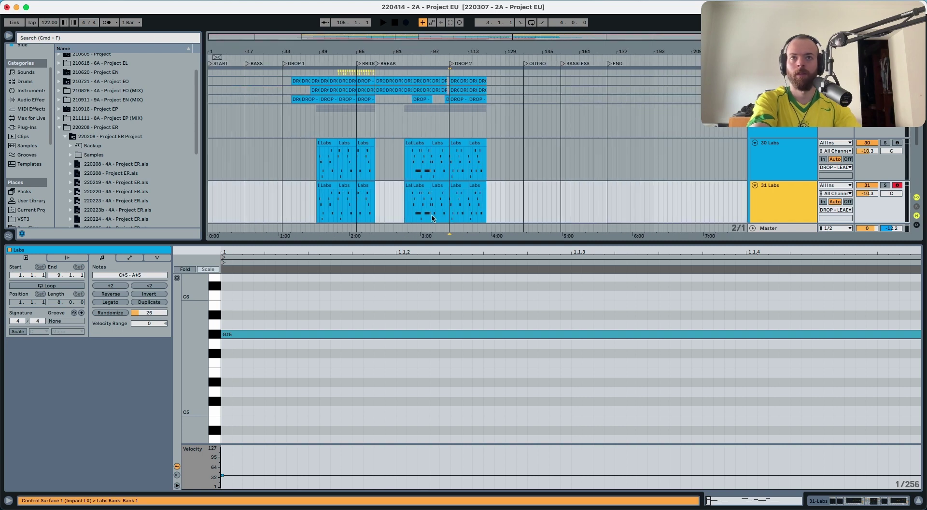
{"action": "left_click_drag", "start_coordinate": [449, 208], "coordinate": [269, 191]}
{"action": "key", "text": "Delete"}
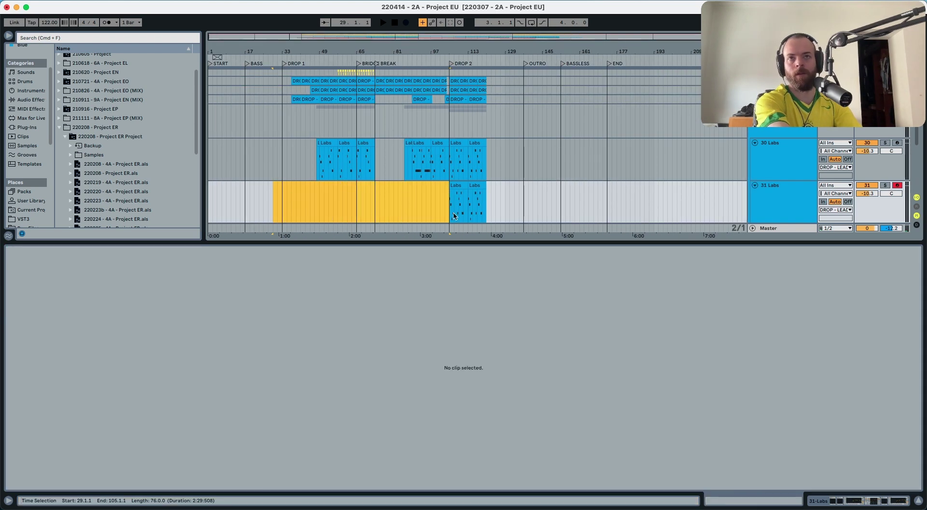
{"action": "left_click_drag", "start_coordinate": [452, 208], "coordinate": [507, 208]}
{"action": "key", "text": "Delete"}
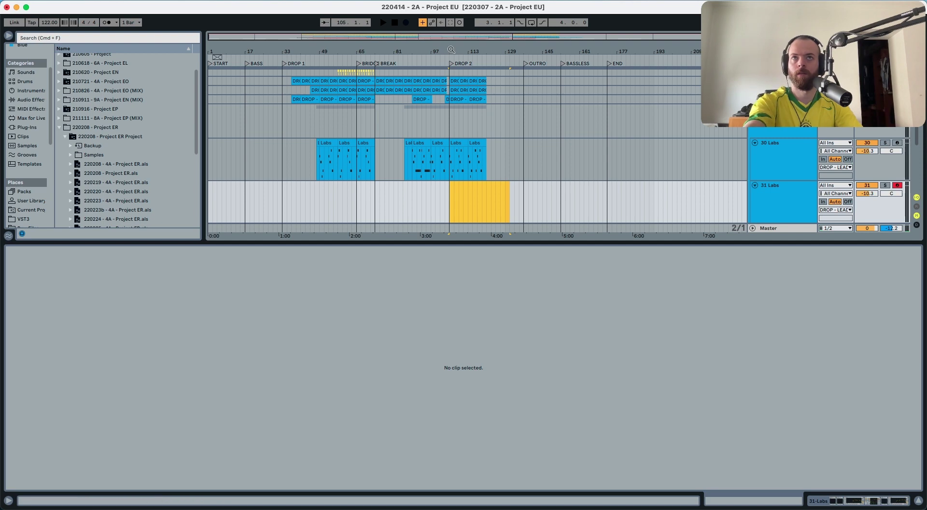
- Copy the first G#5 note of Drop 2, from 105.1.1 to 105.2.3 on 30 Labs, to the same position on 31 Labs
{"action": "left_click_drag", "start_coordinate": [453, 52], "coordinate": [464, 77]}
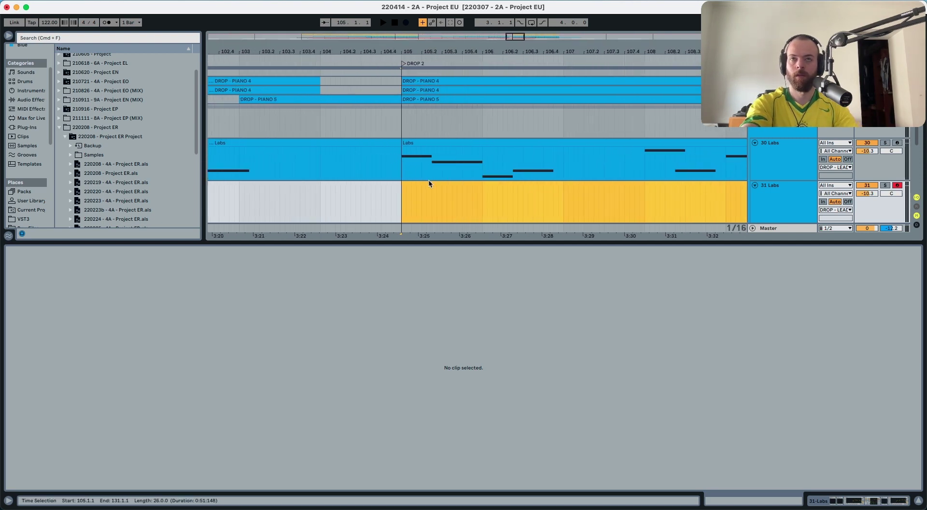
{"action": "left_click_drag", "start_coordinate": [432, 166], "coordinate": [408, 189]}
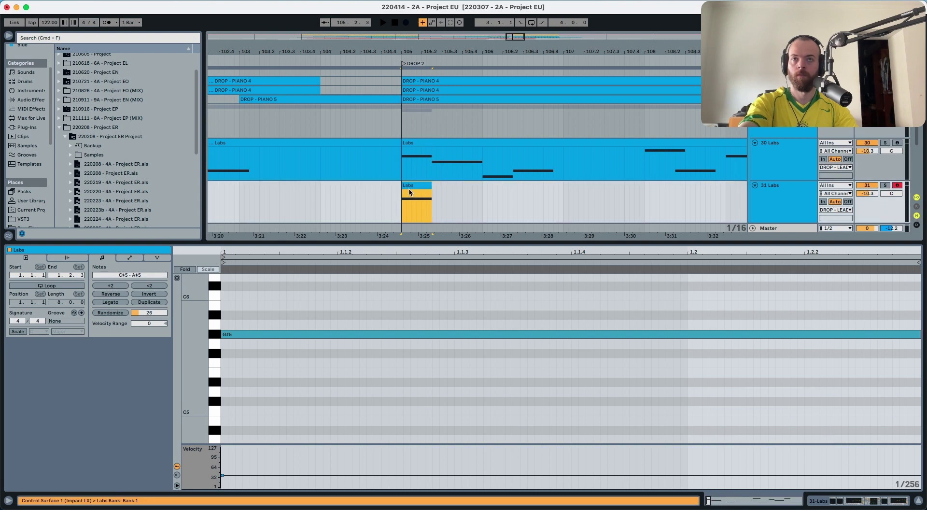
{"action": "scroll", "coordinate": [567, 189], "scroll_direction": "left", "scroll_amount": 3}
- Freeze the 31 Labs track and flatten it to audio
{"action": "left_click", "coordinate": [784, 198]}
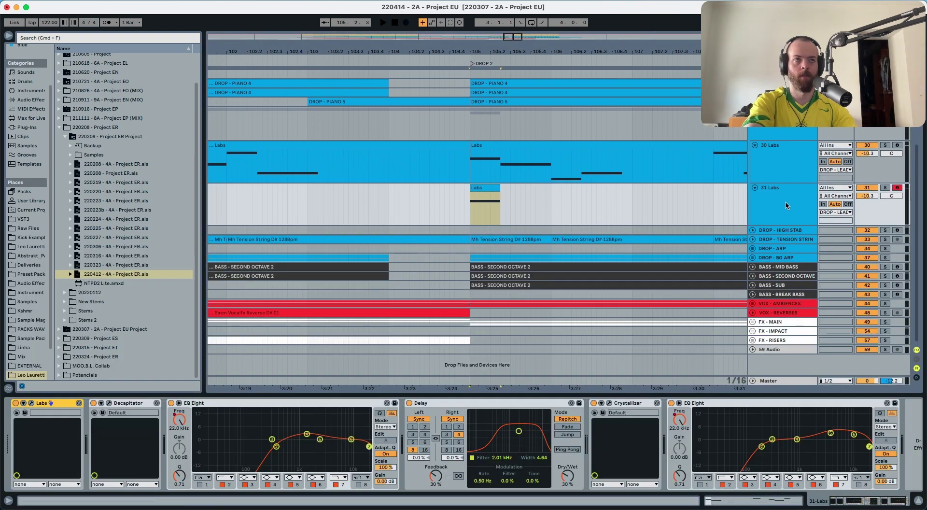
{"action": "left_click", "coordinate": [781, 198]}
{"action": "right_click", "coordinate": [761, 201]}
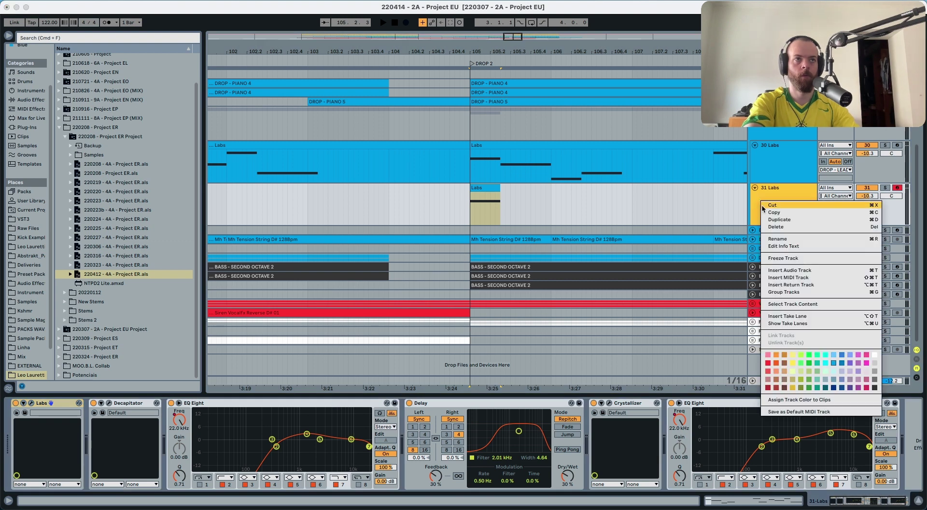
{"action": "left_click", "coordinate": [784, 257]}
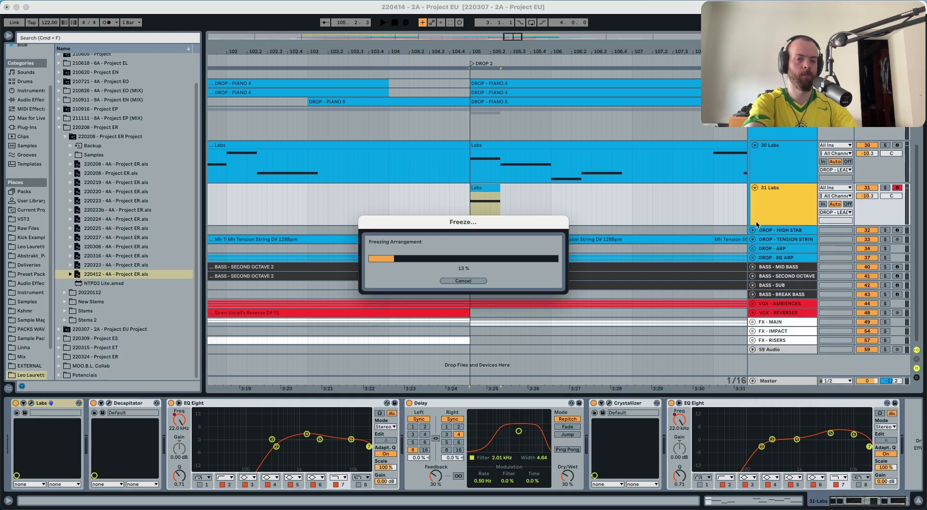
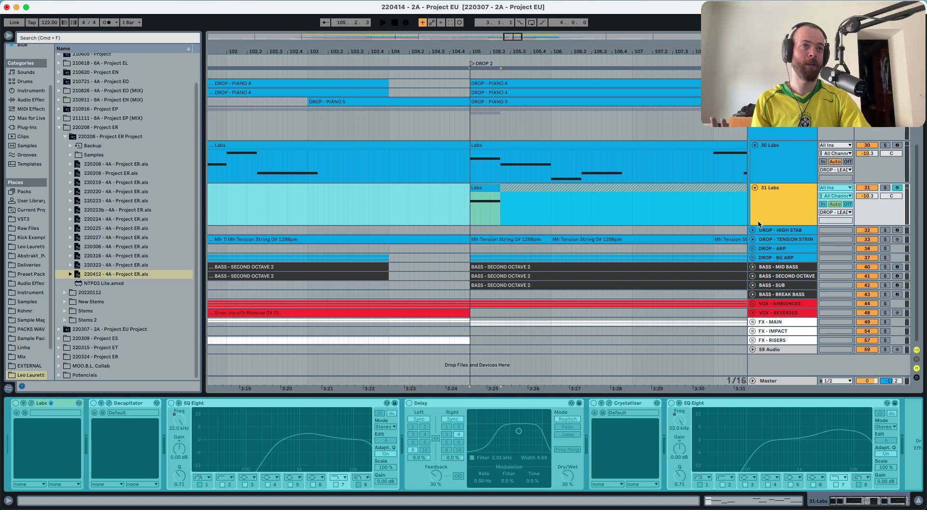
{"action": "right_click", "coordinate": [770, 214]}
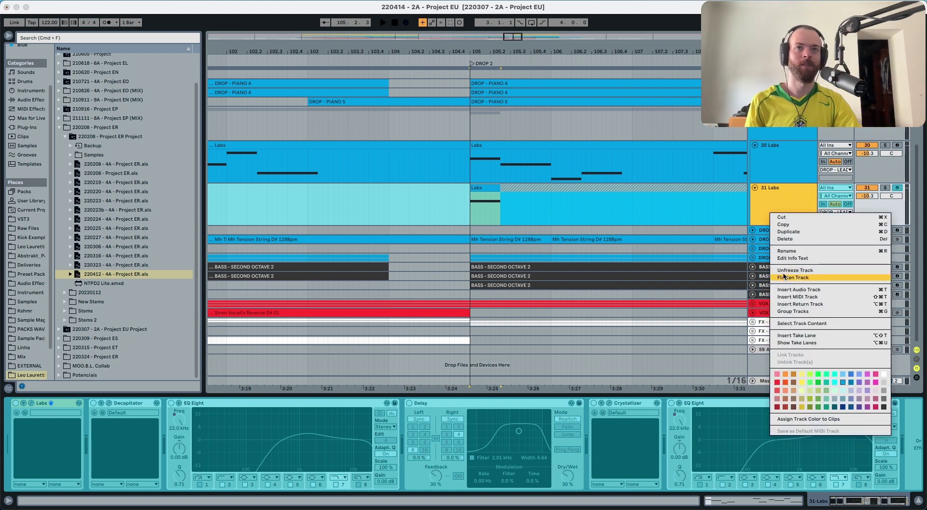
{"action": "key", "text": "Return"}
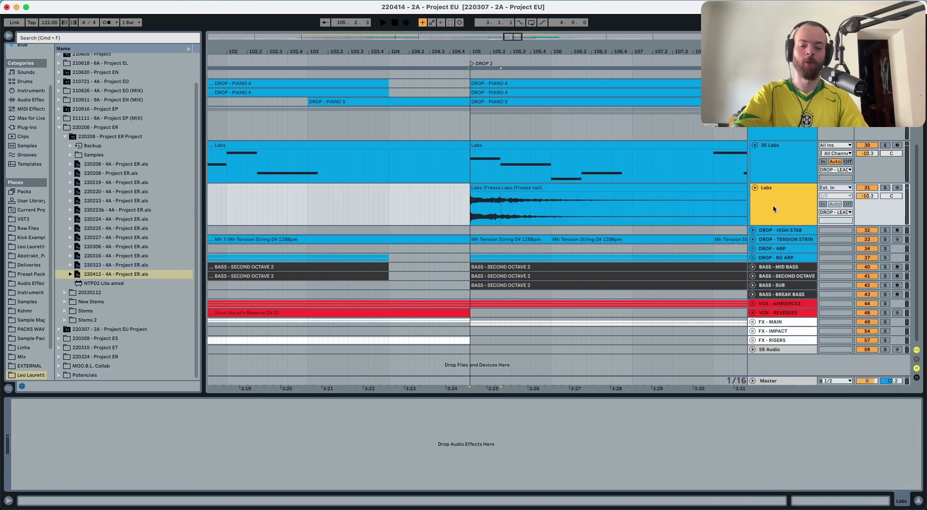
- Delete the freeze tail clip after 105.2.3, solo the flattened Labs track and play its remaining clip from bar 105
{"action": "left_click", "coordinate": [490, 189]}
{"action": "left_click", "coordinate": [516, 188]}
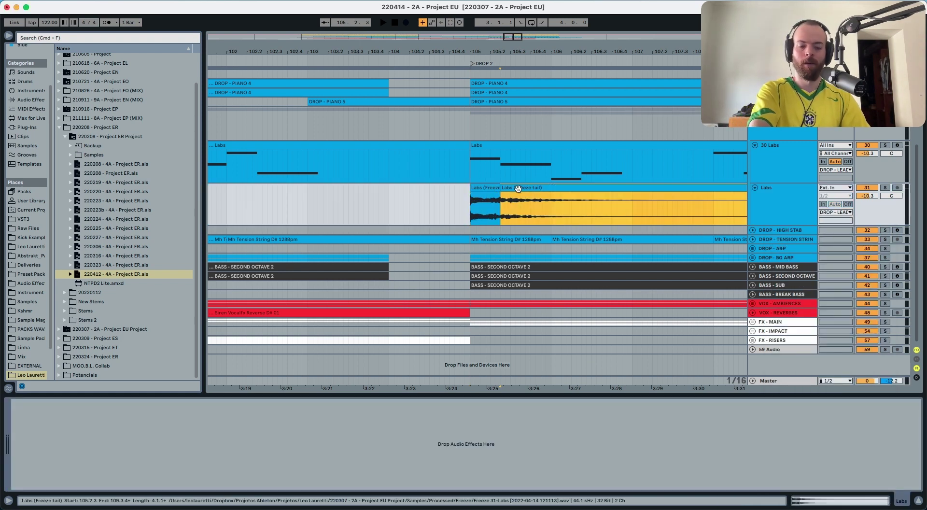
{"action": "key", "text": "Delete"}
{"action": "left_click", "coordinate": [493, 189]}
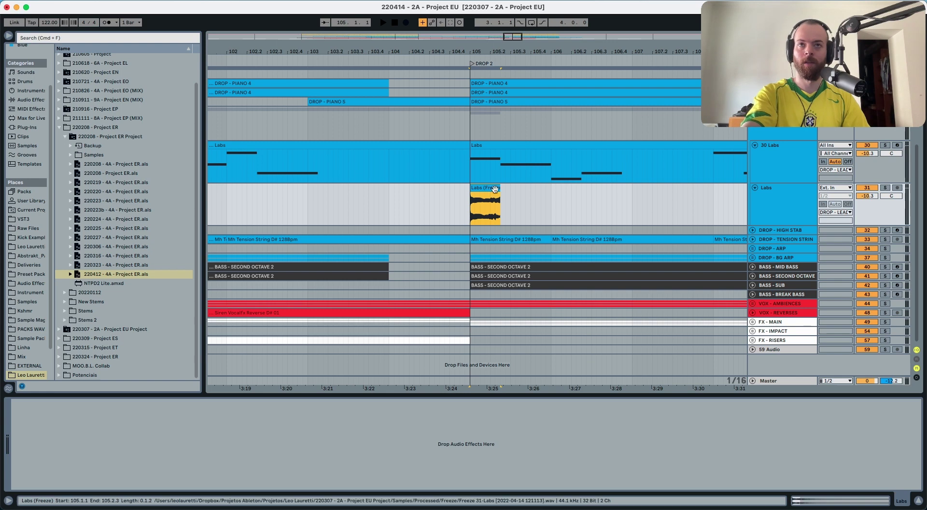
{"action": "left_click", "coordinate": [885, 188]}
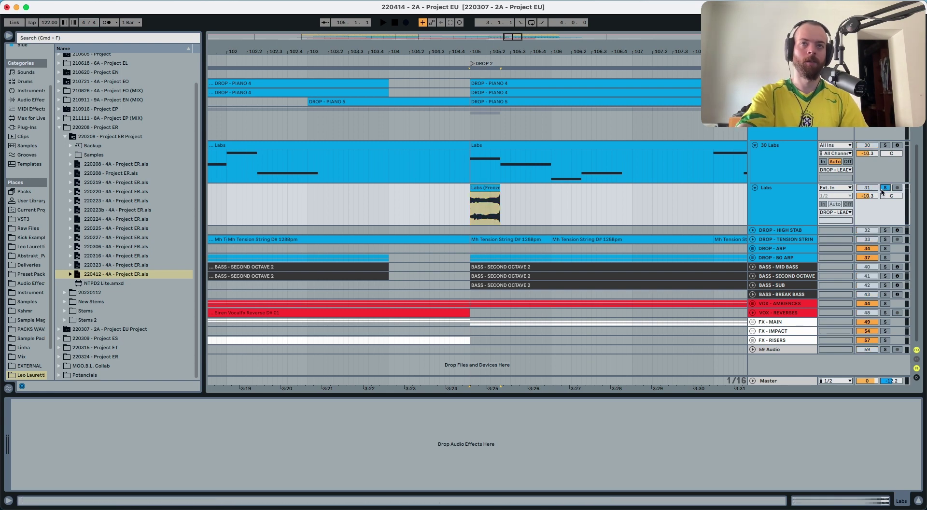
{"action": "key", "text": "space"}
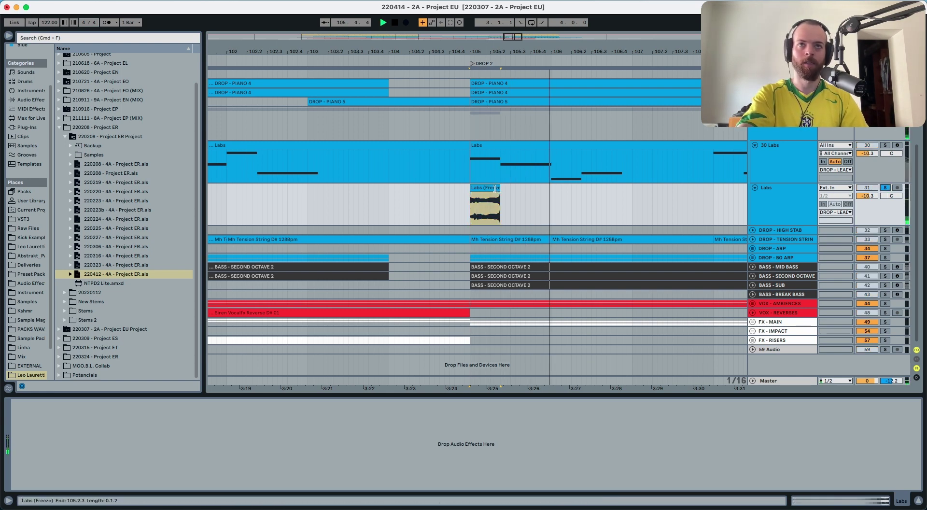
- Add a Reverb to the flattened Labs track with Hi Cut off, a 7.15 s decay time and 56 % dry/wet
{"action": "left_click", "coordinate": [761, 207]}
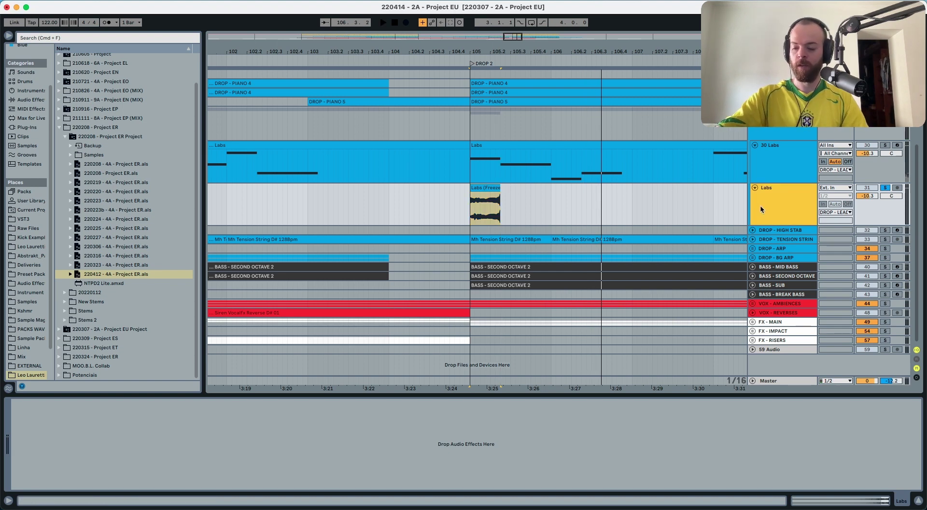
{"action": "key", "text": "super+v"}
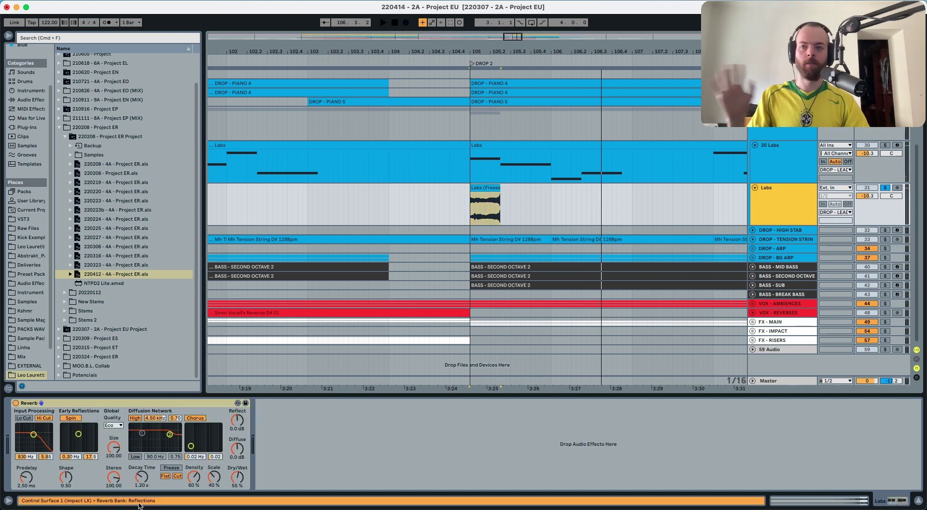
{"action": "left_click_drag", "start_coordinate": [142, 477], "coordinate": [142, 432]}
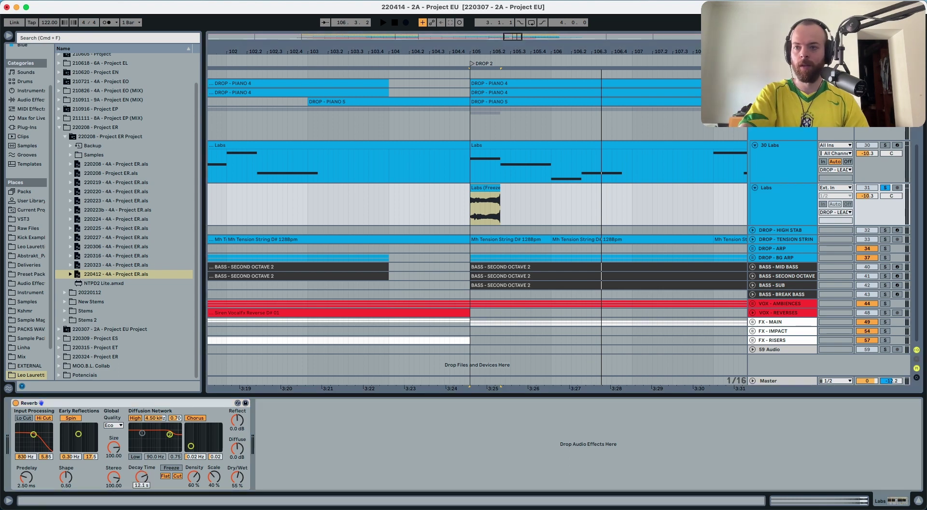
{"action": "left_click", "coordinate": [43, 419]}
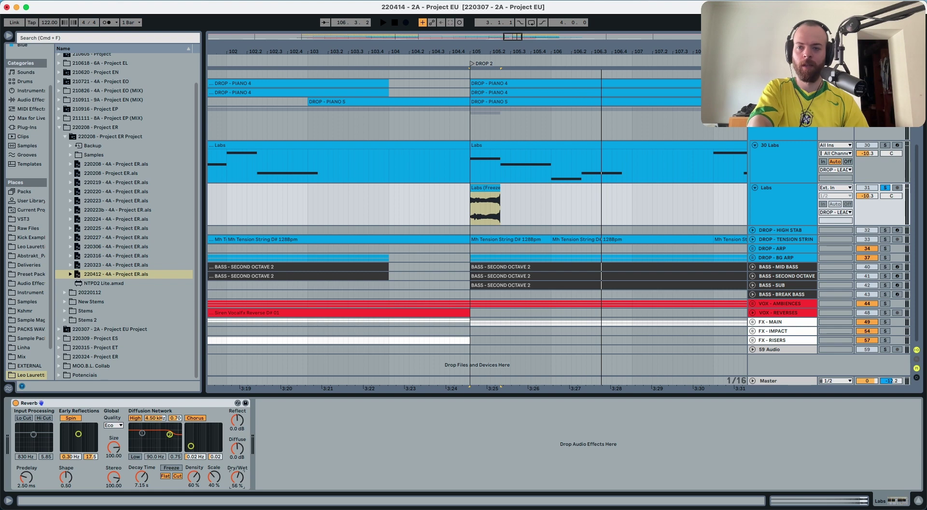
- Compare the device chains of both Labs tracks, and undo the edits back to the unfrozen 31 Labs MIDI track
{"action": "left_click", "coordinate": [788, 204]}
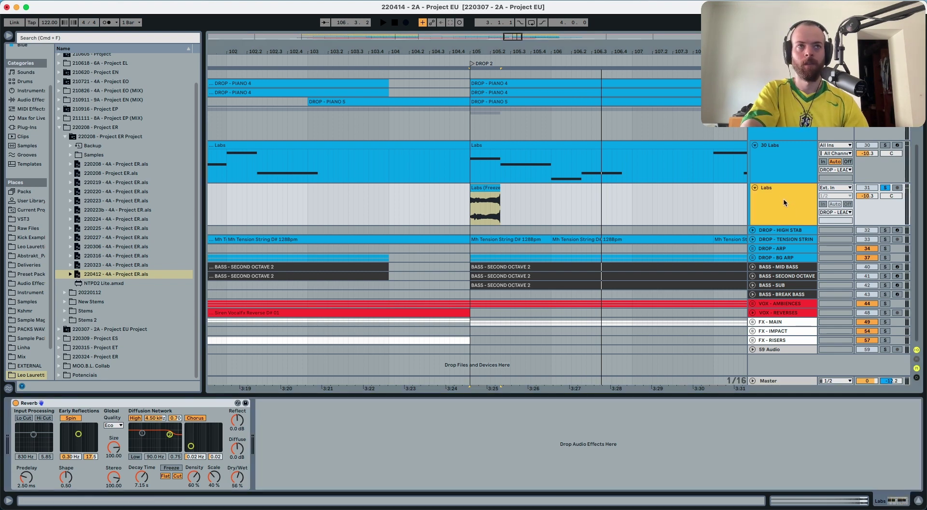
{"action": "left_click", "coordinate": [783, 171]}
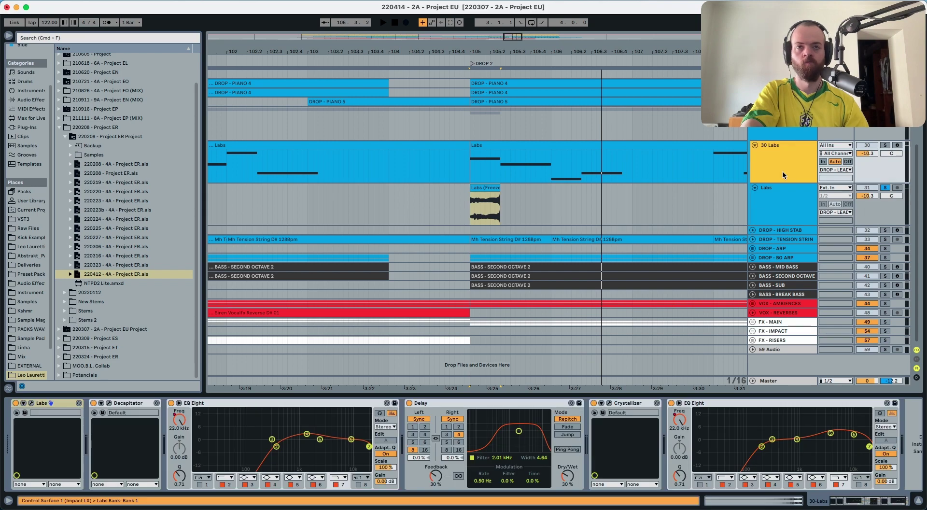
{"action": "left_click", "coordinate": [779, 202]}
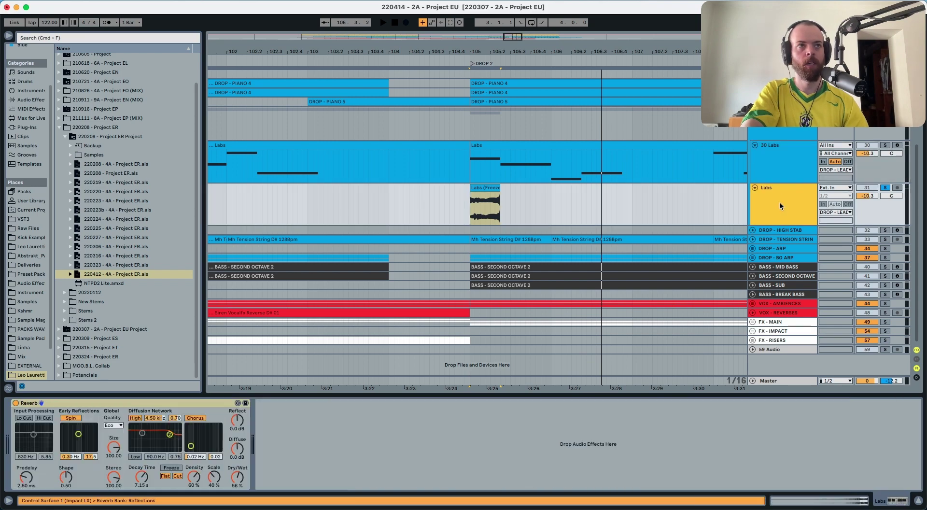
{"action": "key", "text": "Up"}
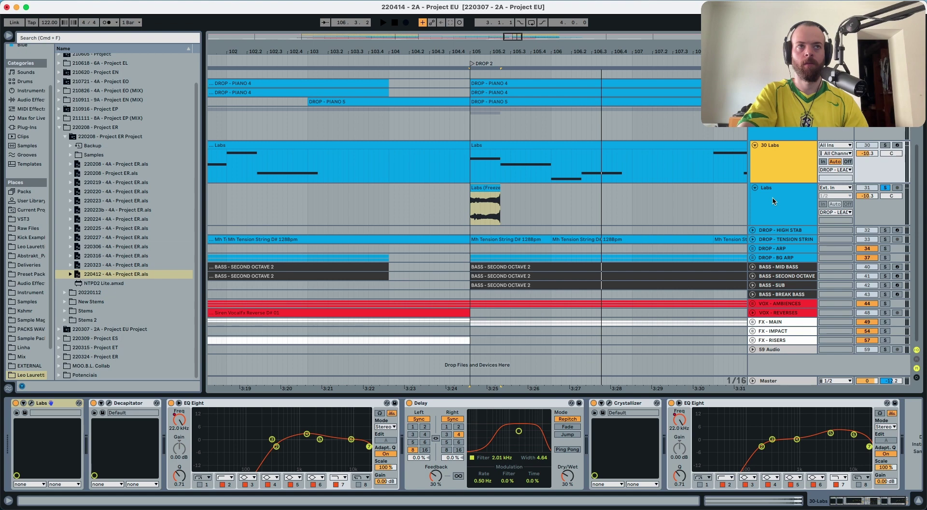
{"action": "left_click", "coordinate": [773, 198]}
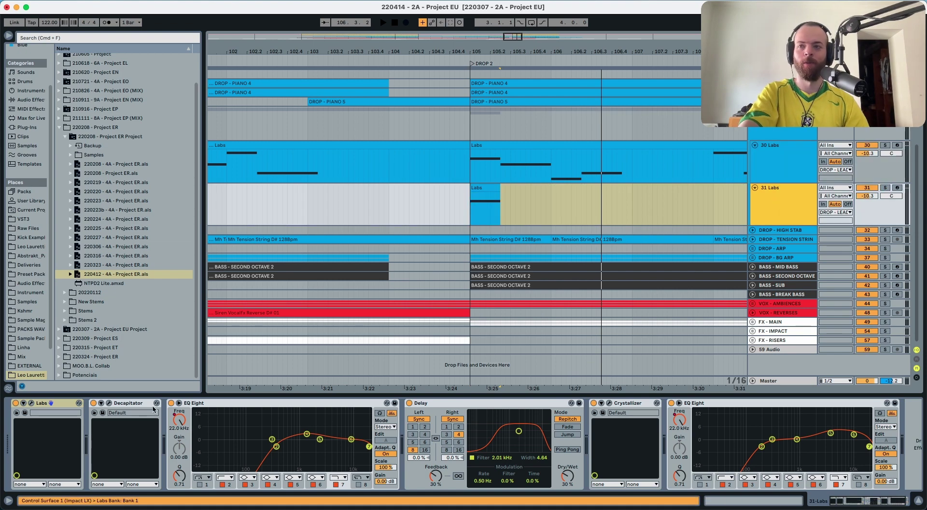
- Delete all effects from Decapitator onward on the 31 Labs track, keeping only the Labs instrument, and select the track
{"action": "left_click", "coordinate": [135, 403]}
{"action": "left_click", "coordinate": [771, 404], "text": "shift"}
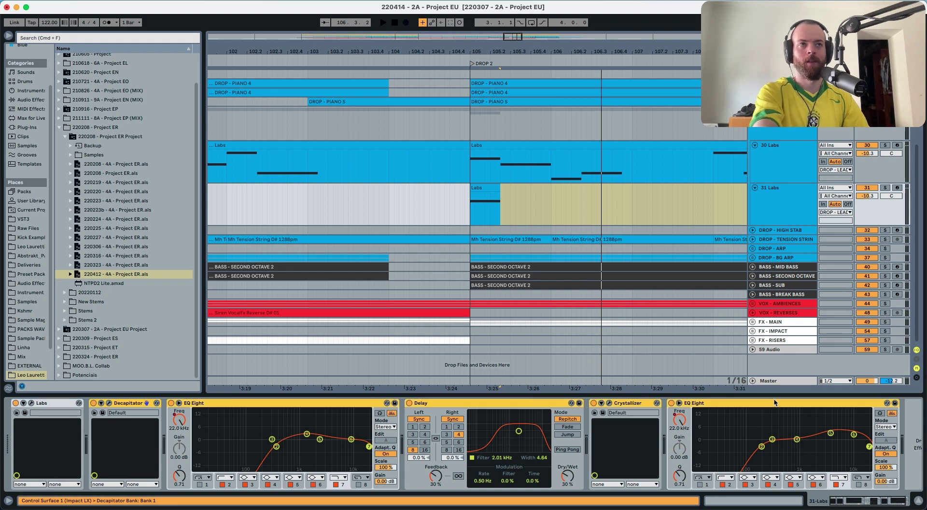
{"action": "key", "text": "Delete"}
{"action": "left_click", "coordinate": [771, 205]}
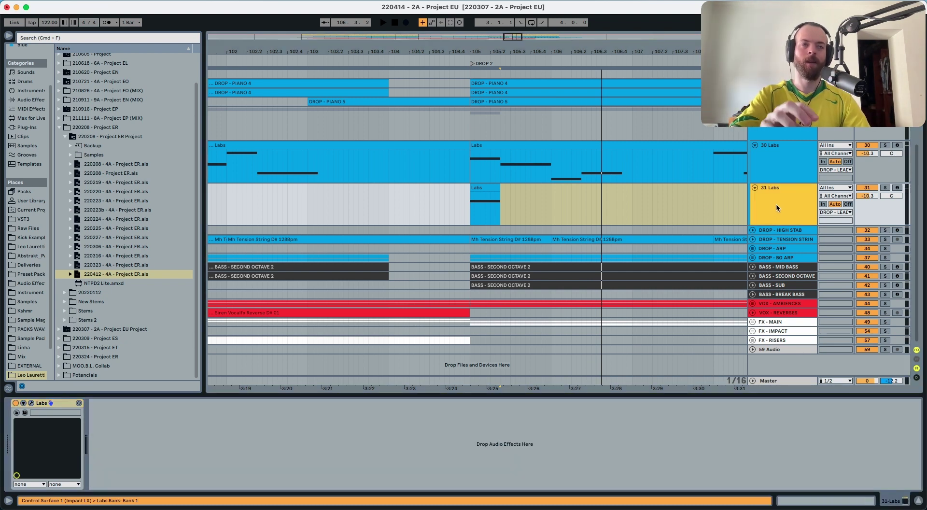
- Freeze and flatten the 31 Labs MIDI track, and solo the flattened track
{"action": "right_click", "coordinate": [776, 205]}
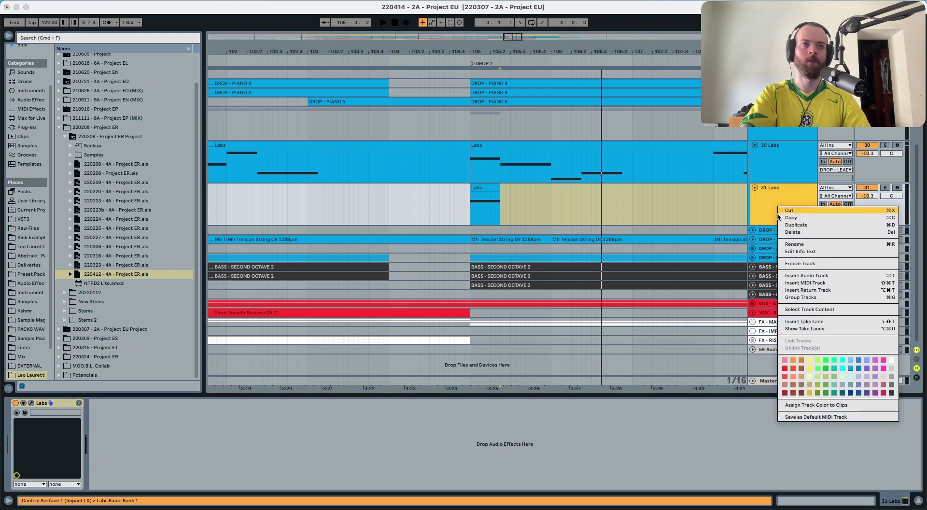
{"action": "left_click", "coordinate": [796, 264]}
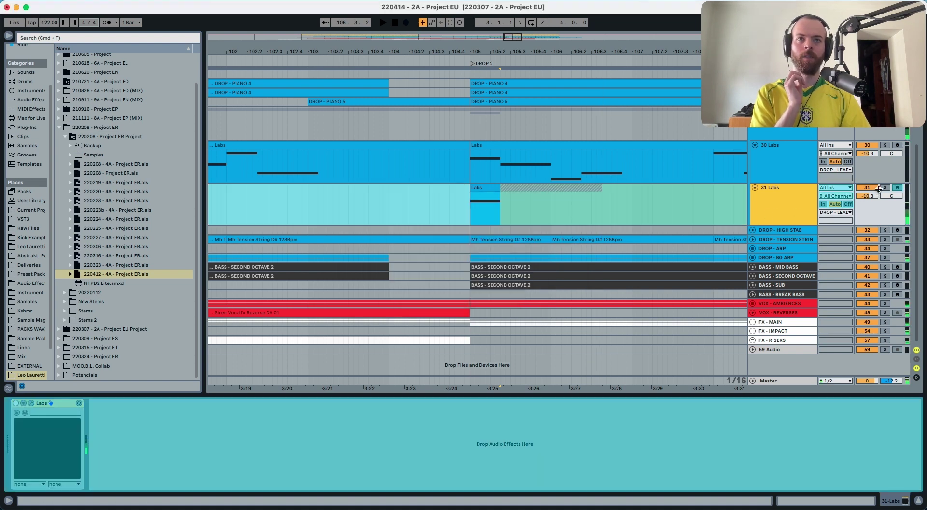
{"action": "right_click", "coordinate": [824, 201]}
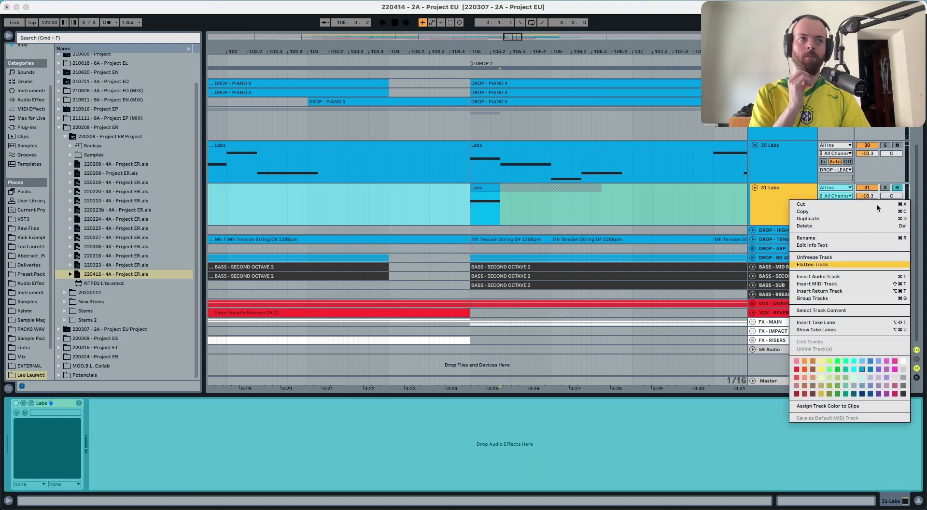
{"action": "left_click", "coordinate": [885, 187]}
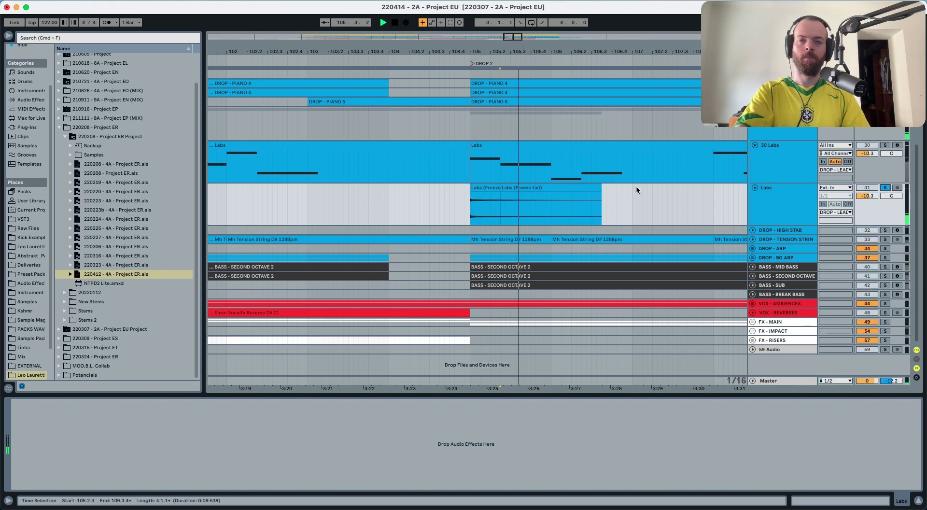
- Play and reverse the flattened Labs clip at bar 105, and delete the freeze tail clip after 105.2.3
{"action": "left_click", "coordinate": [487, 188]}
{"action": "key", "text": "space"}
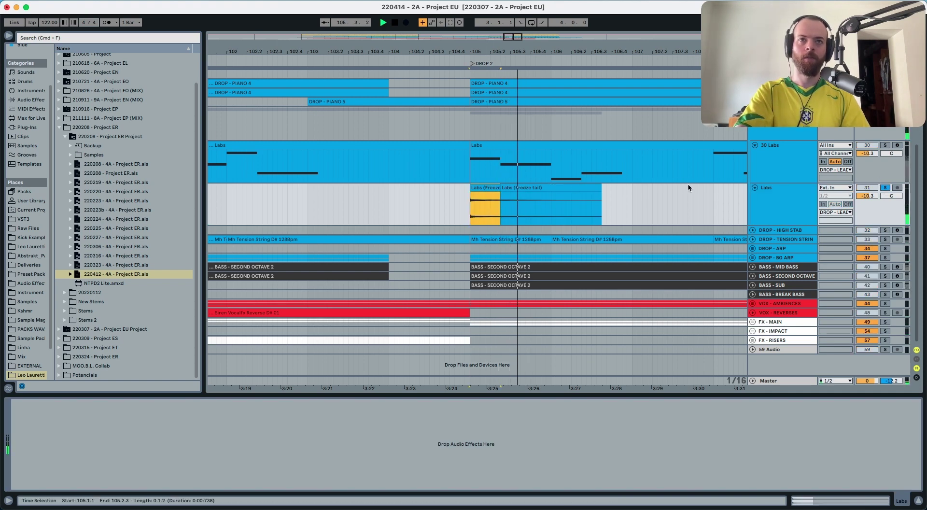
{"action": "key", "text": "space"}
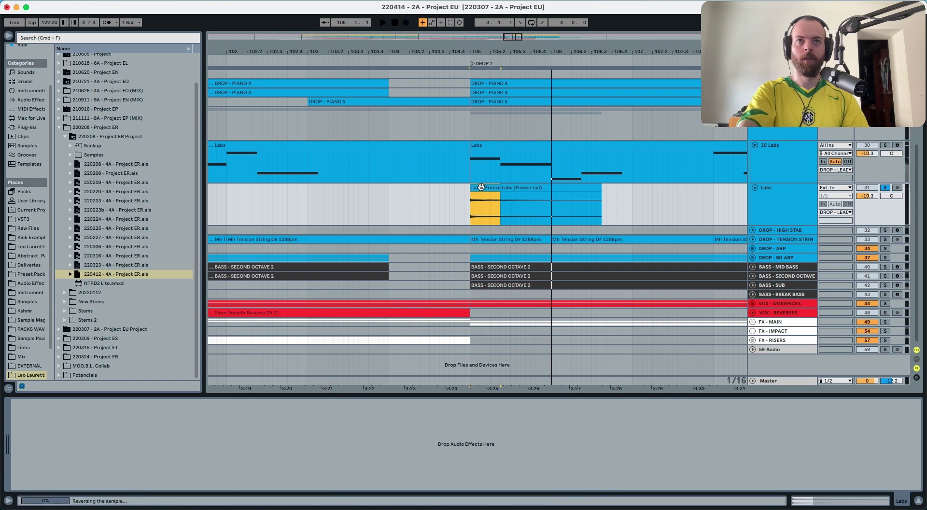
{"action": "left_click", "coordinate": [513, 189]}
{"action": "key", "text": "Delete"}
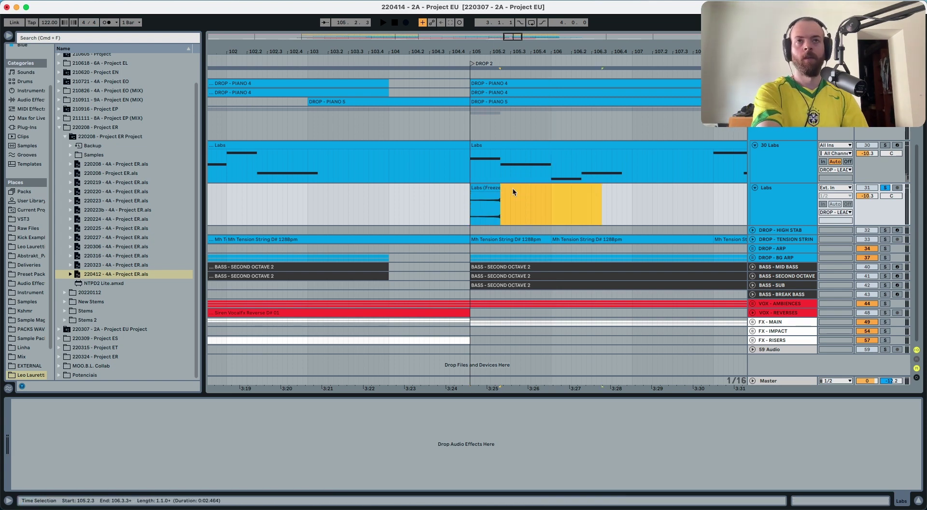
{"action": "left_click", "coordinate": [480, 189]}
- Add a Reverb to the flattened Labs track with a 12.3 s decay time, 65 % dry/wet and Hi Cut off
{"action": "left_click", "coordinate": [750, 207]}
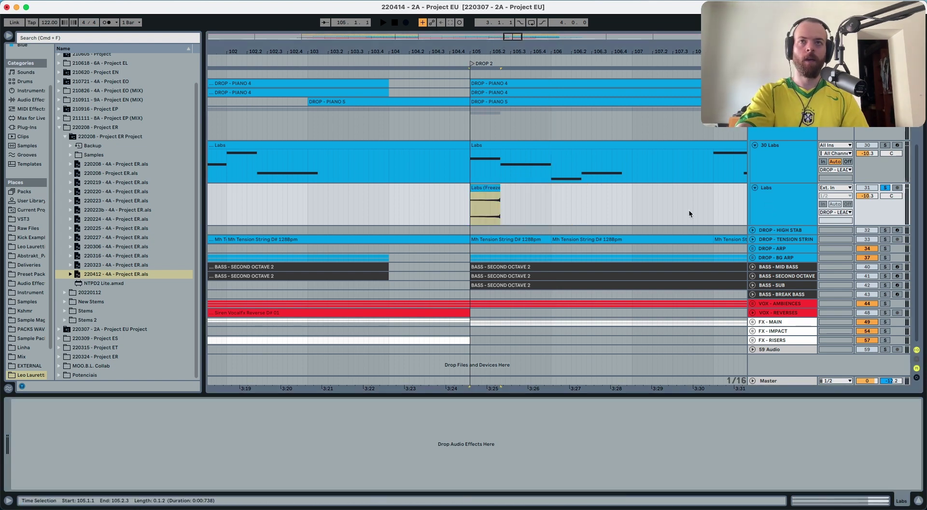
{"action": "key", "text": "super+v"}
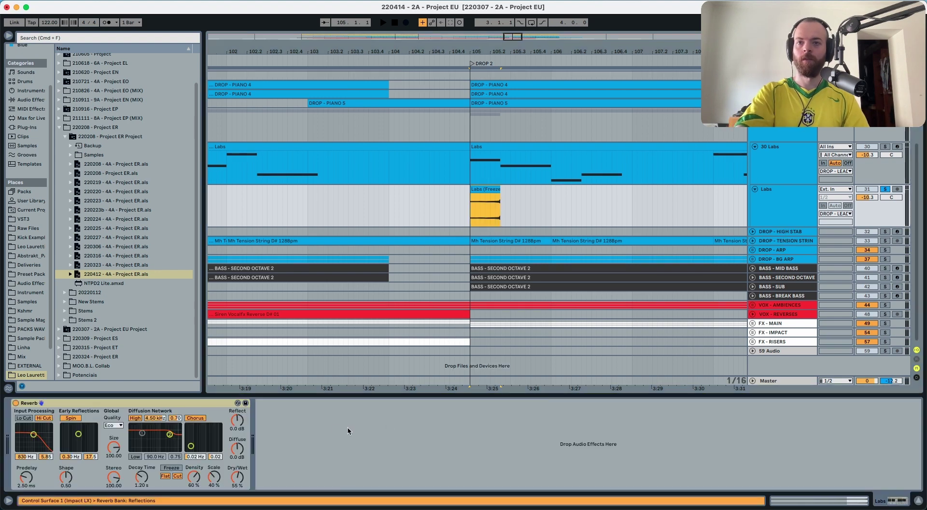
{"action": "left_click_drag", "start_coordinate": [142, 469], "coordinate": [142, 464]}
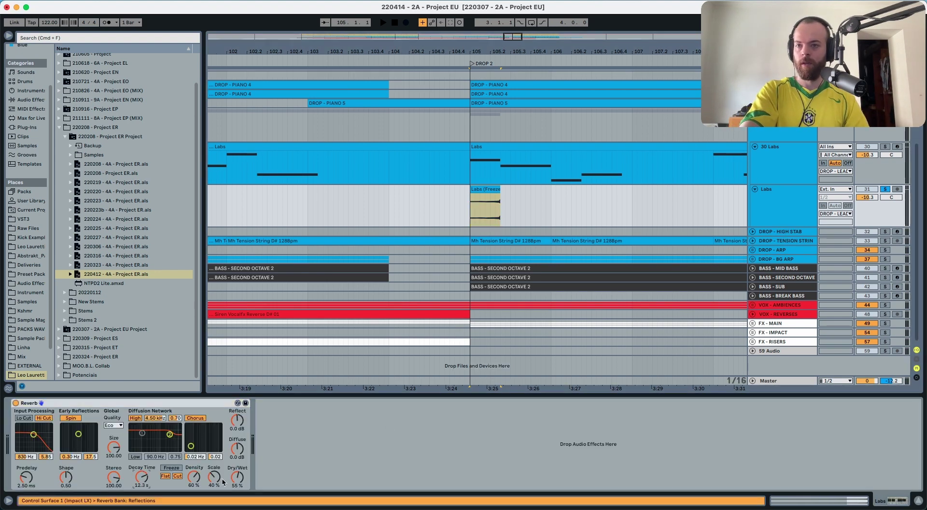
{"action": "left_click_drag", "start_coordinate": [237, 478], "coordinate": [237, 474]}
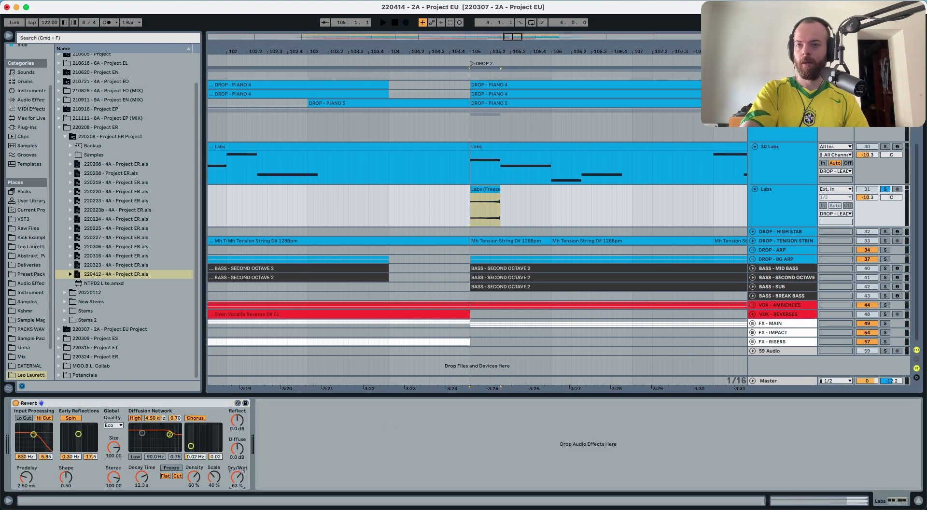
{"action": "left_click", "coordinate": [42, 418]}
- Insert an audio track below the flattened Labs track, and set the Labs track's input to Resampling
{"action": "left_click", "coordinate": [758, 195]}
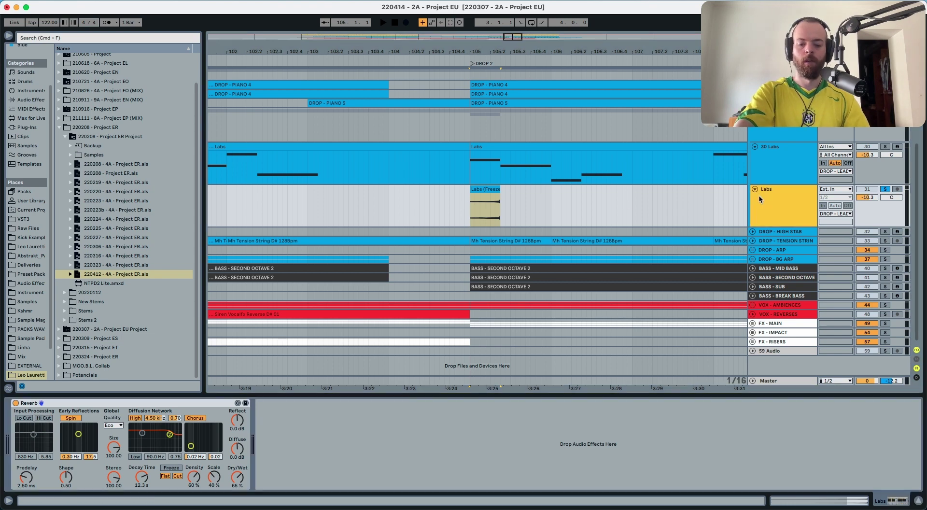
{"action": "key", "text": "super+t"}
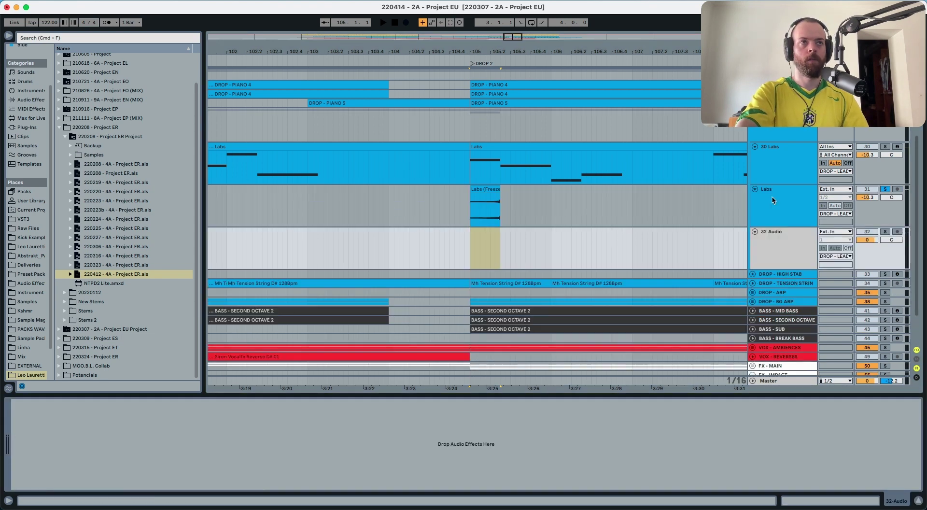
{"action": "left_click", "coordinate": [841, 188]}
{"action": "left_click", "coordinate": [859, 213]}
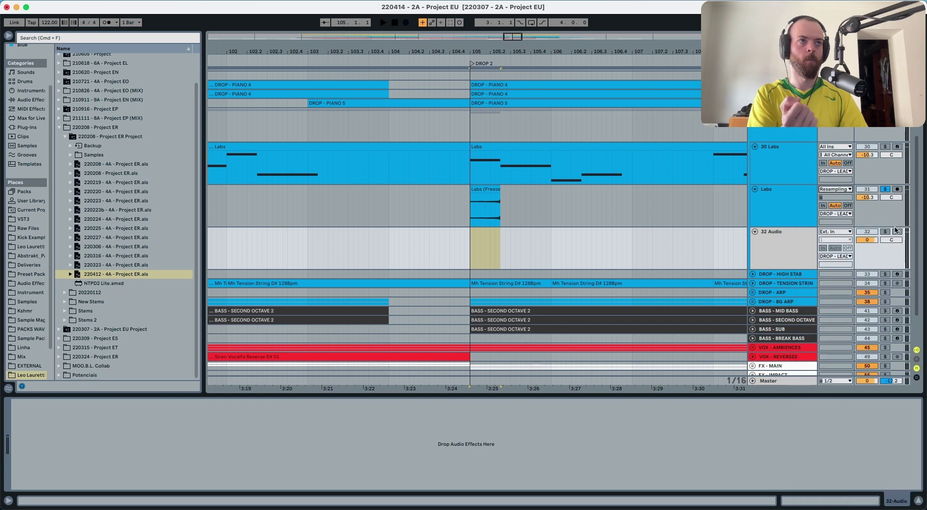
- Try to record the reverberated Labs clip from bar 105
{"action": "left_click", "coordinate": [485, 208]}
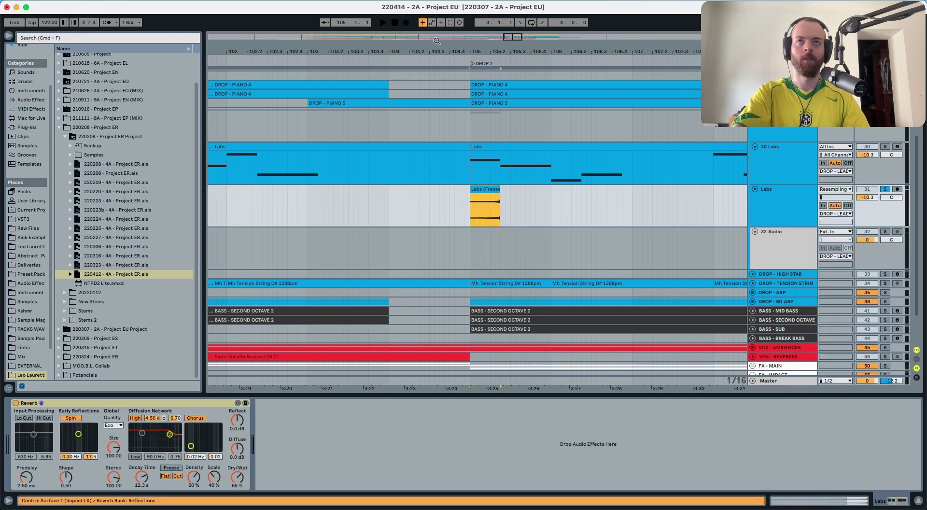
{"action": "left_click", "coordinate": [407, 24]}
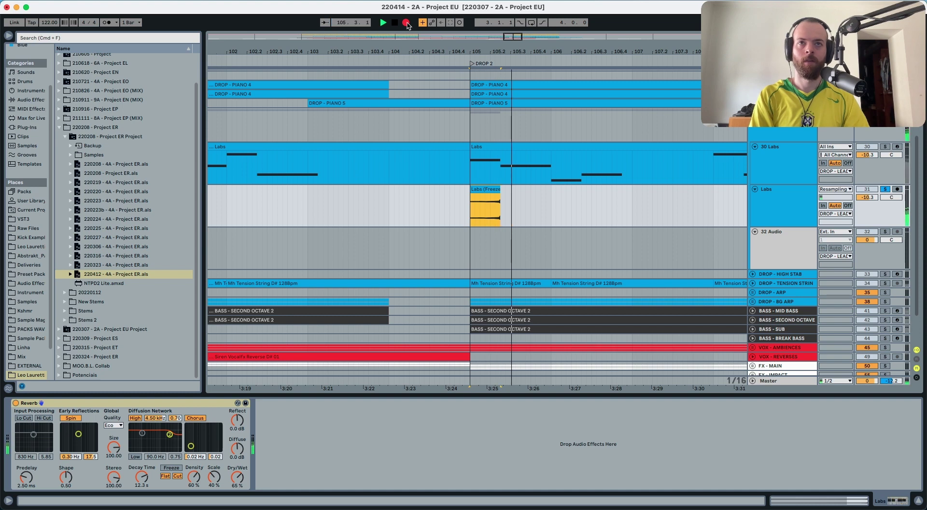
{"action": "key", "text": "space"}
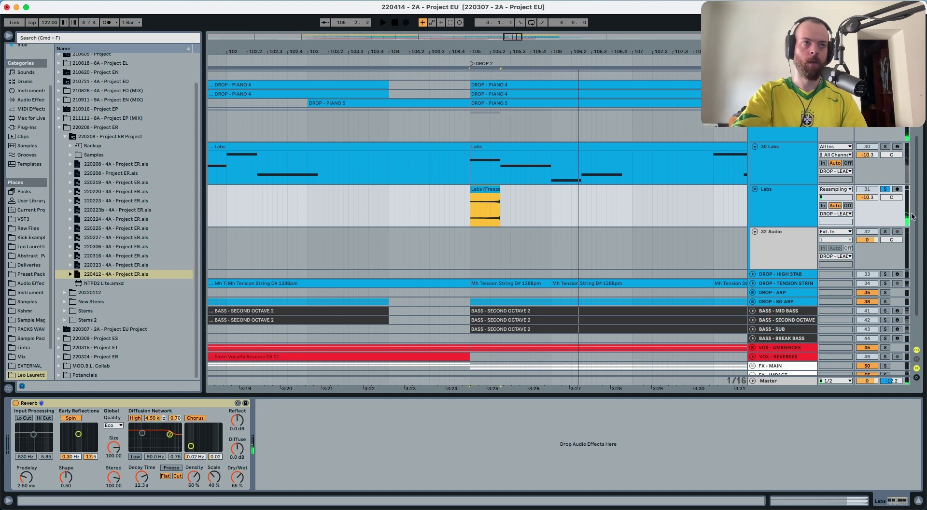
- Set the input of the 32 Audio track to Resampling
{"action": "left_click", "coordinate": [902, 235]}
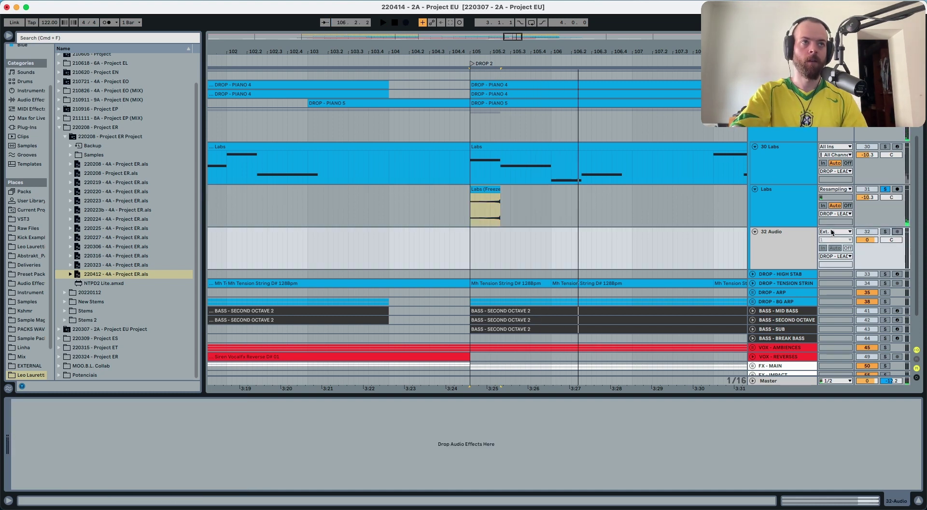
{"action": "left_click", "coordinate": [832, 232]}
{"action": "left_click", "coordinate": [827, 255]}
{"action": "left_click", "coordinate": [848, 232]}
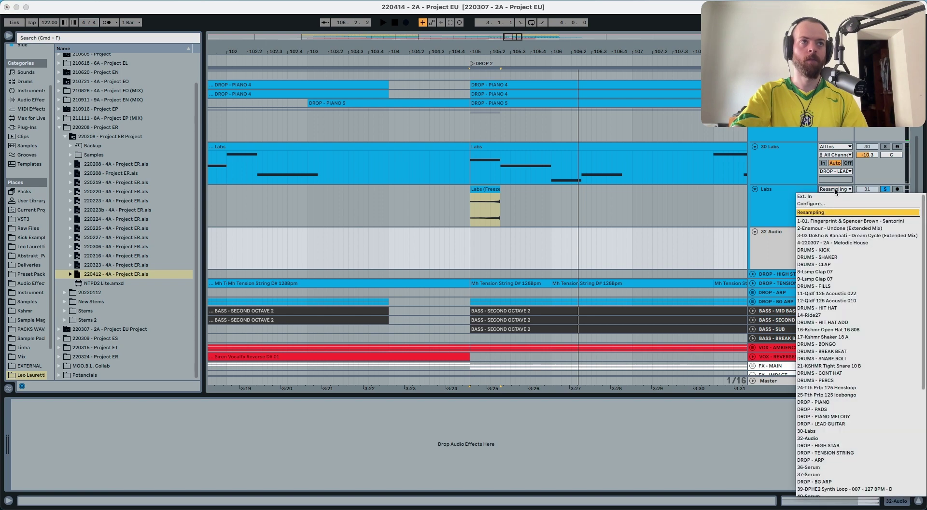
{"action": "left_click", "coordinate": [849, 232]}
- Arm the 32 Audio track and record the Labs clip with its reverb tail from bar 105 to about 108.2
{"action": "left_click", "coordinate": [898, 231]}
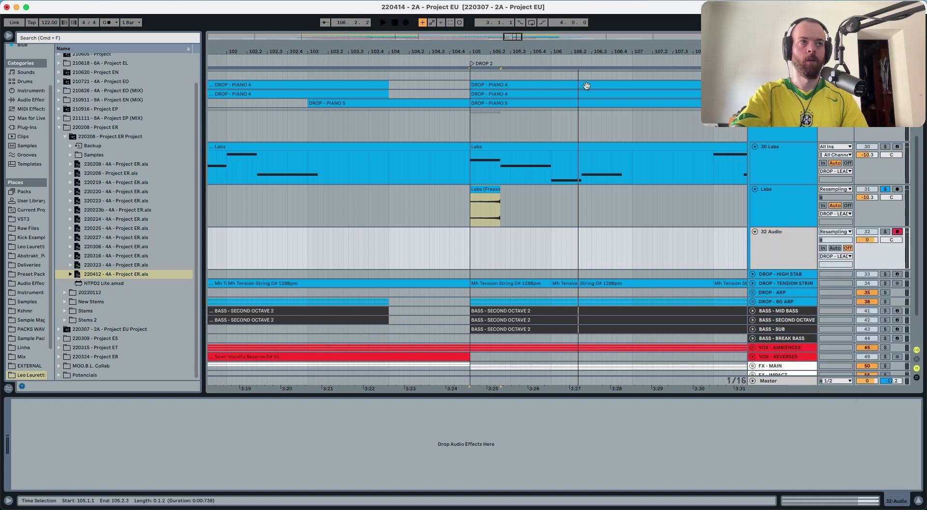
{"action": "left_click", "coordinate": [407, 24]}
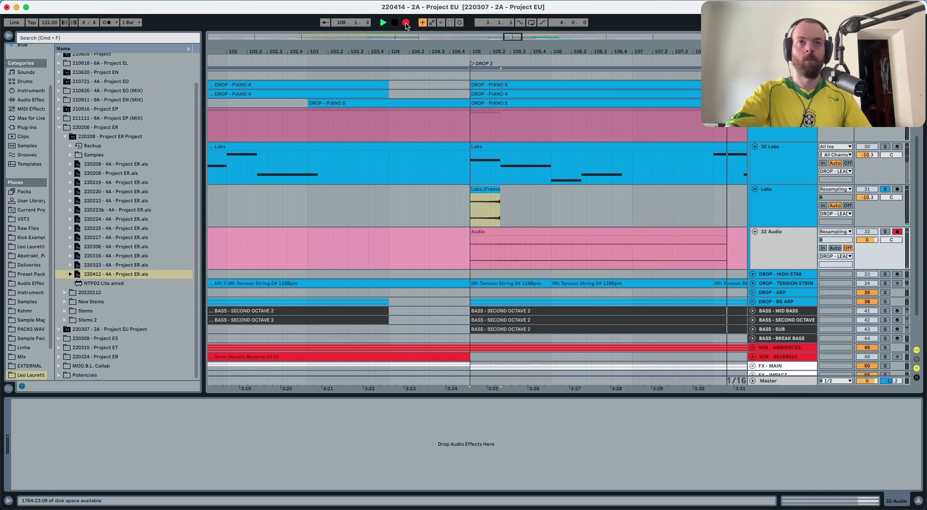
{"action": "key", "text": "space"}
- Split the recorded clip on the 32 Audio track at bar 108
{"action": "scroll", "coordinate": [604, 150], "scroll_direction": "right", "scroll_amount": 2}
{"action": "scroll", "coordinate": [605, 150], "scroll_direction": "right", "scroll_amount": 2}
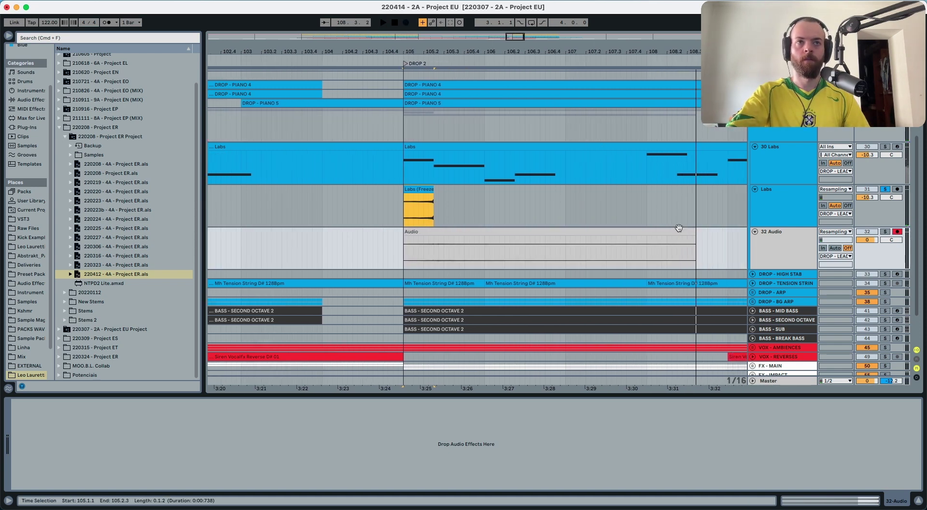
{"action": "left_click", "coordinate": [642, 250]}
{"action": "key", "text": "super+e"}
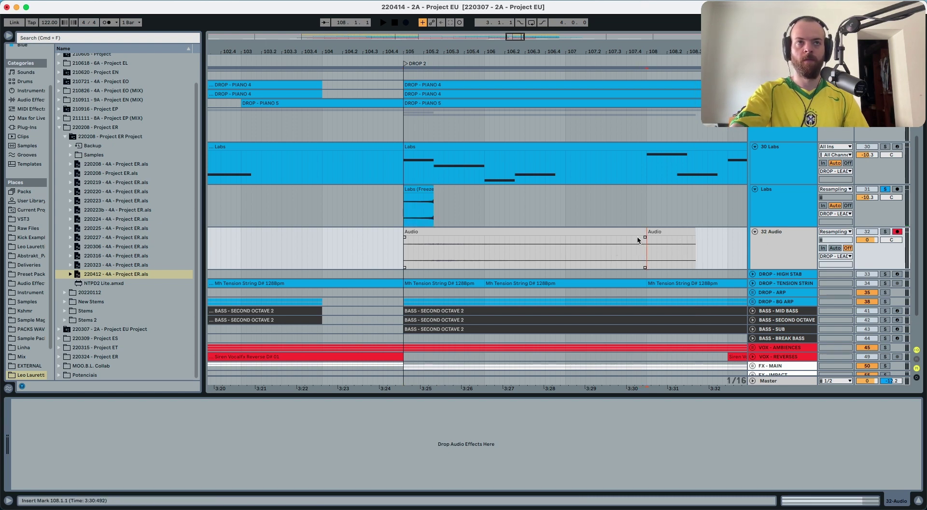
- Reverse the recorded clip before bar 108 and move it to start at 102.2.3 on the 32 Audio track
{"action": "left_click", "coordinate": [631, 231]}
{"action": "key", "text": "r"}
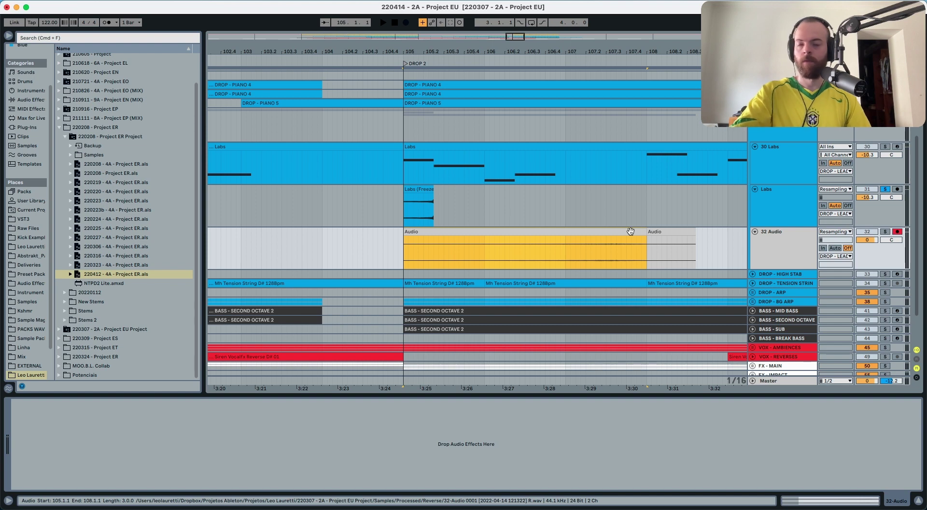
{"action": "scroll", "coordinate": [596, 230], "scroll_direction": "left", "scroll_amount": 5}
{"action": "left_click_drag", "start_coordinate": [596, 230], "coordinate": [393, 228]}
- Set the reversed clip's gain to 10 dB
{"action": "double_click", "coordinate": [462, 232]}
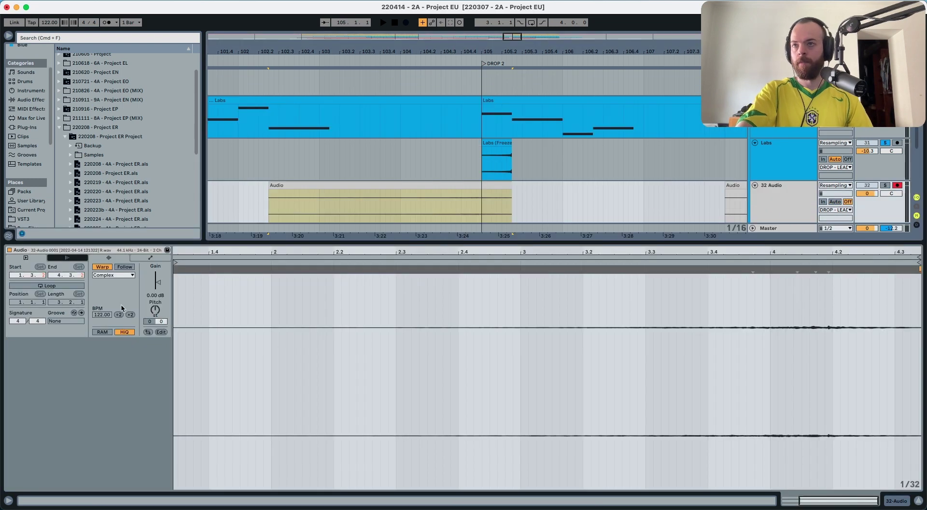
{"action": "left_click", "coordinate": [151, 295]}
{"action": "type", "text": "10"}
{"action": "key", "text": "Return"}
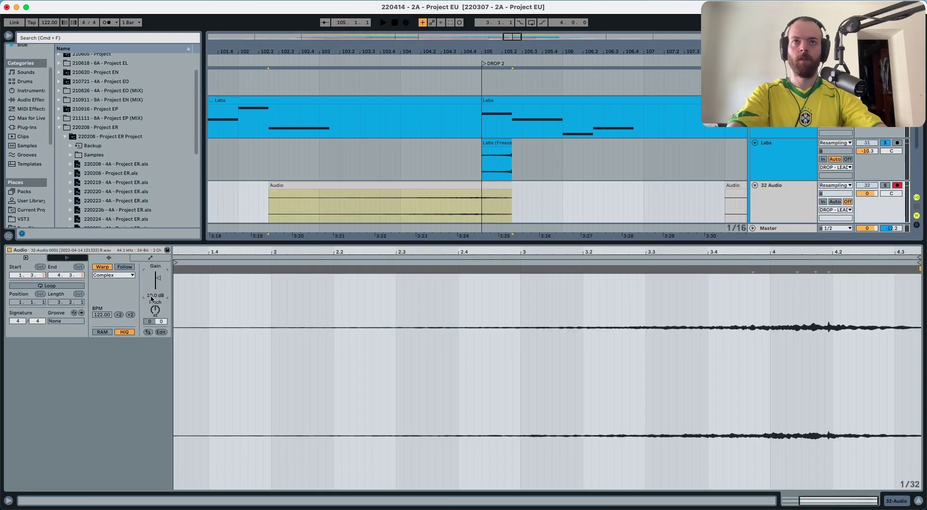
- Solo the 32 Audio track, play the reversed clip from 103.3.2, and select its section from 104.1.4 to bar 105
{"action": "left_click", "coordinate": [447, 213]}
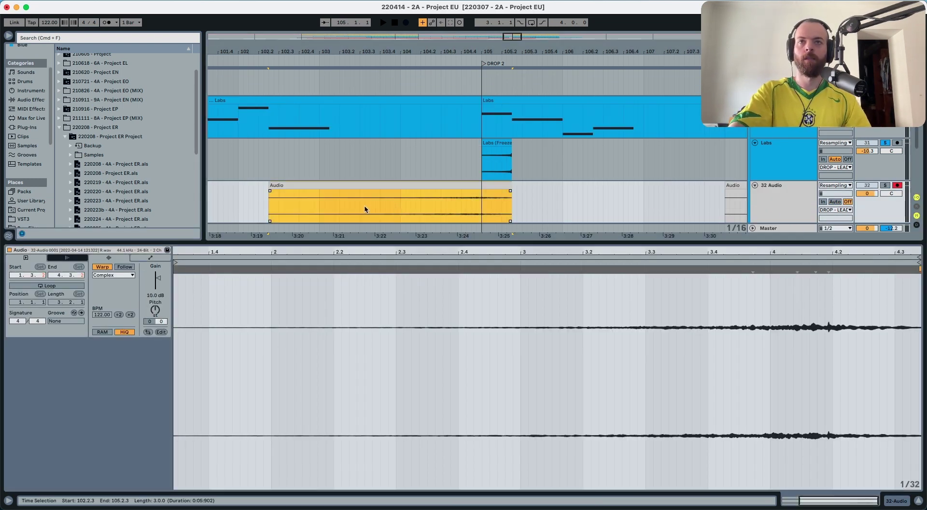
{"action": "left_click", "coordinate": [366, 209]}
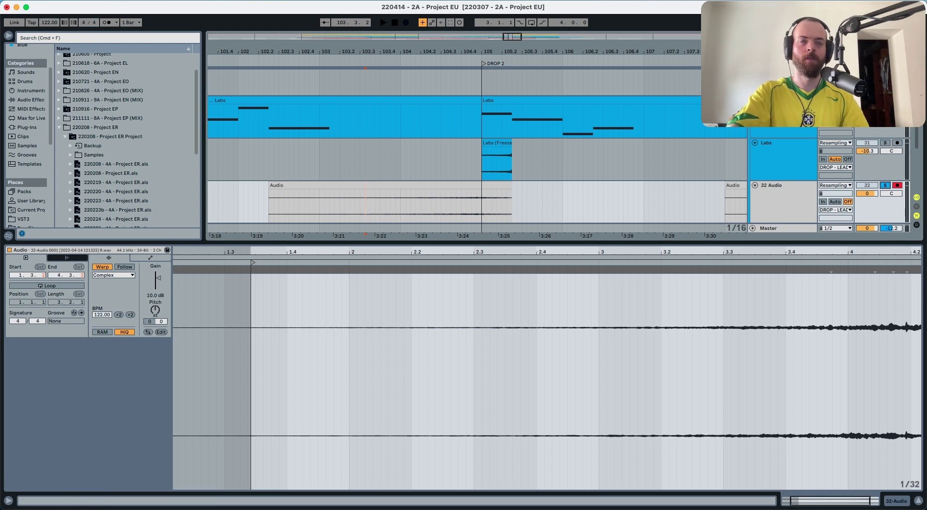
{"action": "left_click", "coordinate": [886, 185]}
{"action": "key", "text": "space"}
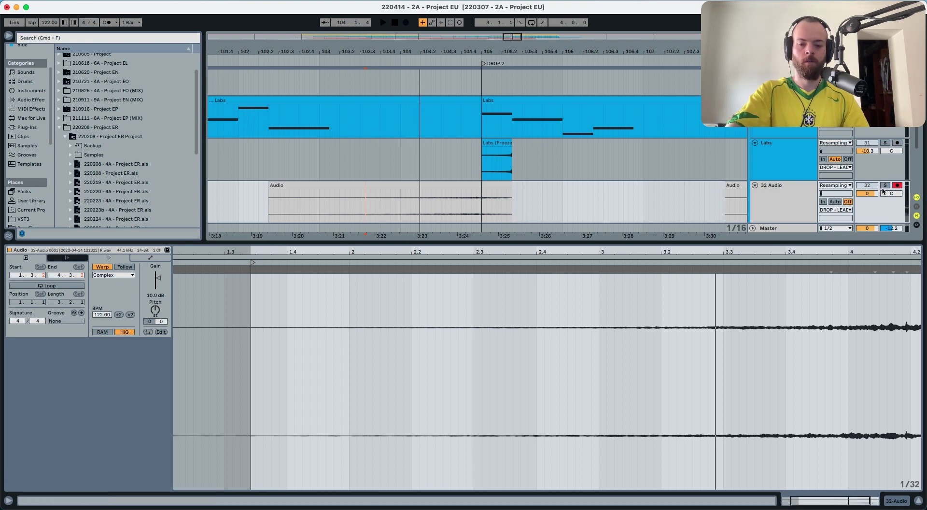
{"action": "key", "text": "space"}
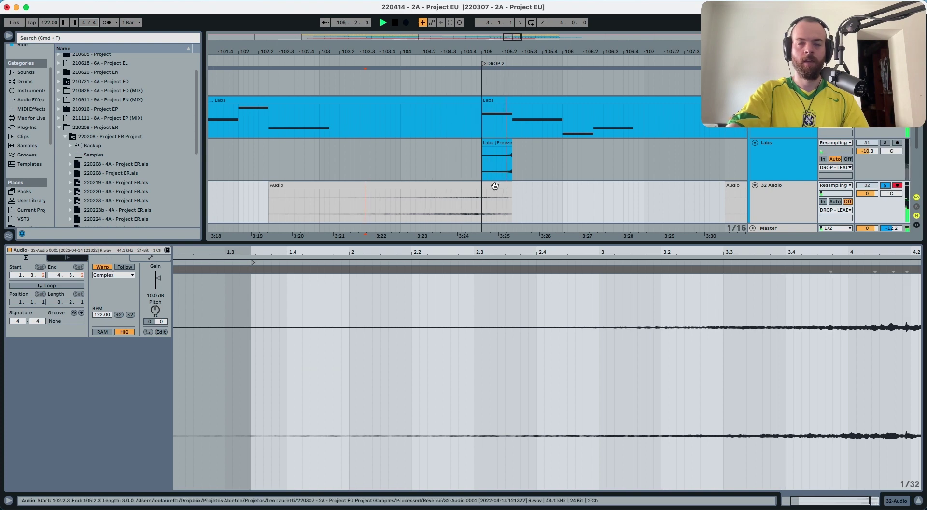
{"action": "key", "text": "space"}
{"action": "left_click", "coordinate": [471, 198]}
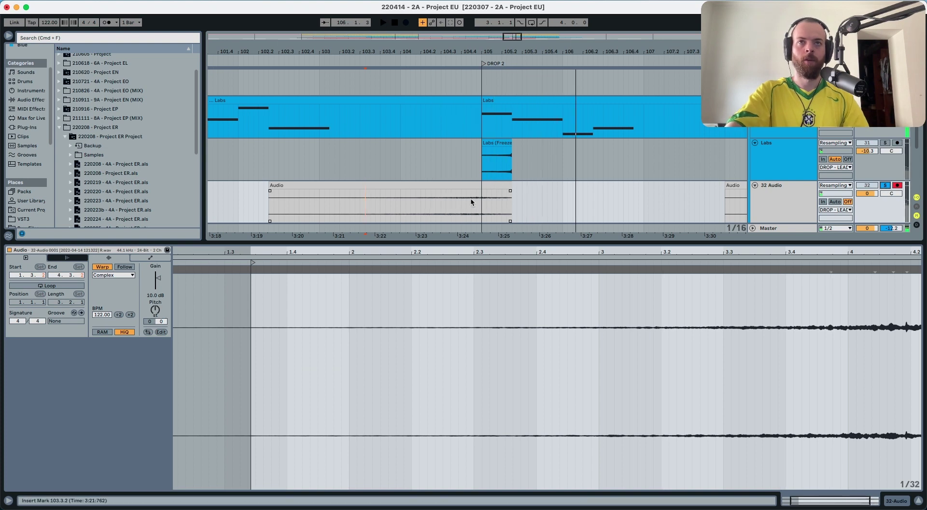
{"action": "left_click_drag", "start_coordinate": [415, 209], "coordinate": [482, 207]}
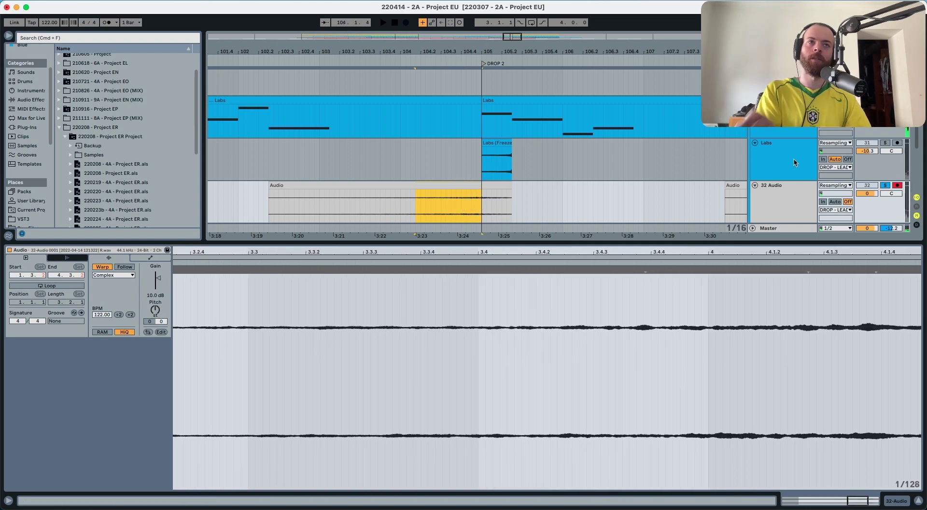
- Copy the Decapitator, EQ Eight, Delay, Crystallizer and second EQ Eight effects from the 30 Labs track onto the 32 Audio track
{"action": "left_click", "coordinate": [794, 162]}
{"action": "key", "text": "shift+Tab"}
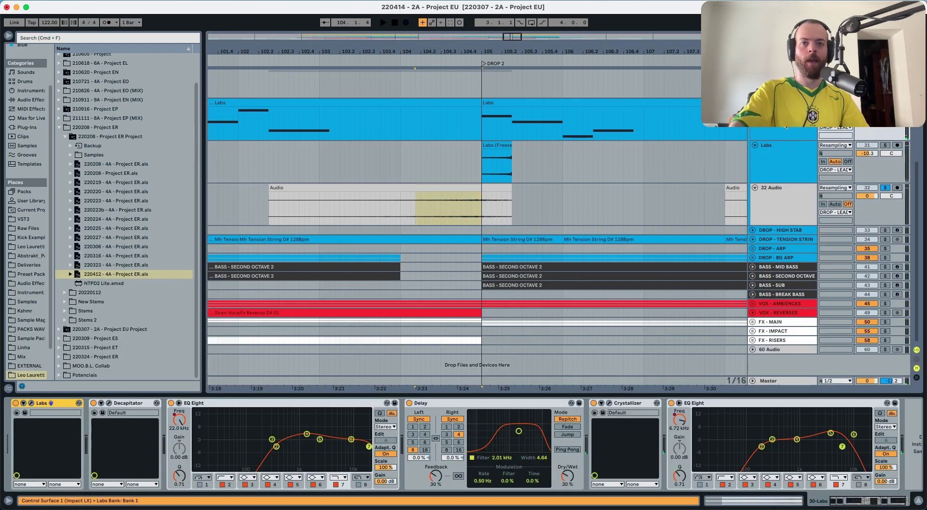
{"action": "left_click", "coordinate": [116, 402]}
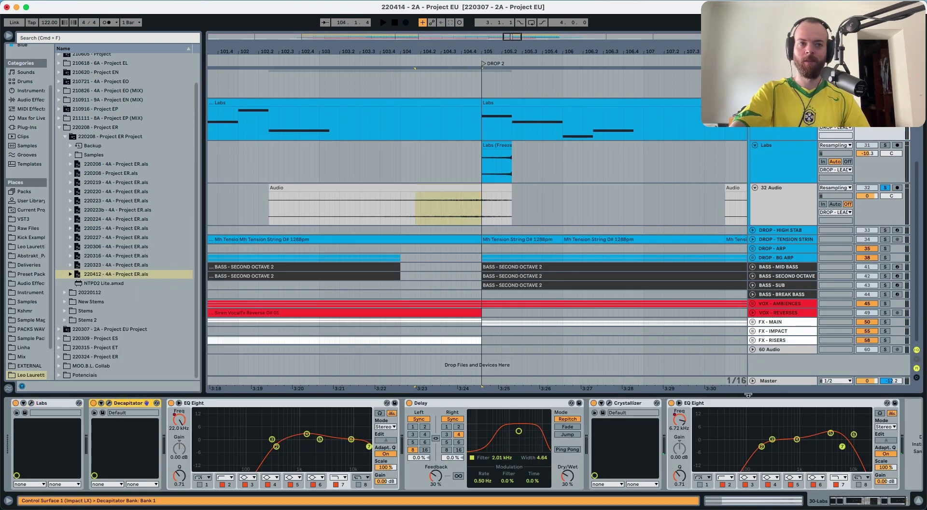
{"action": "left_click", "coordinate": [787, 207]}
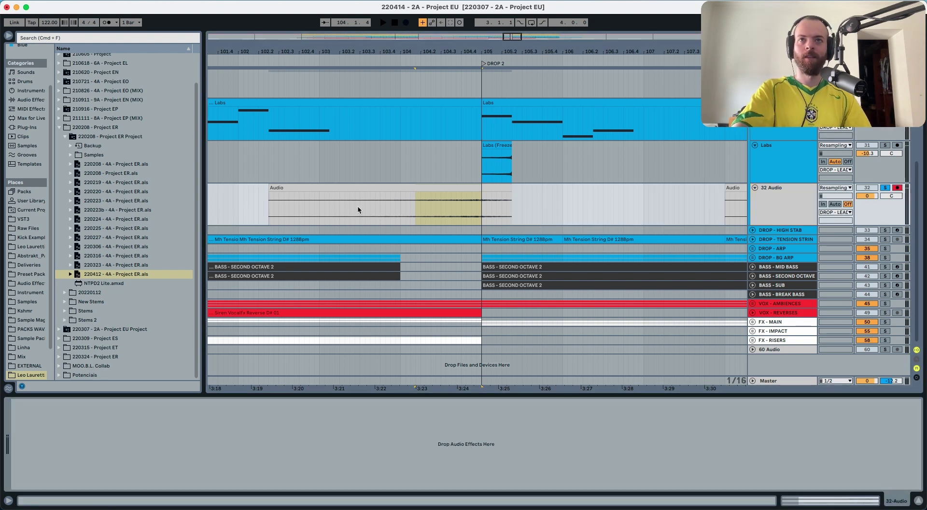
- Play the processed reversed clip on the 32 Audio track from 103.3.1 through the start of Drop 2
{"action": "left_click", "coordinate": [357, 206]}
{"action": "key", "text": "space"}
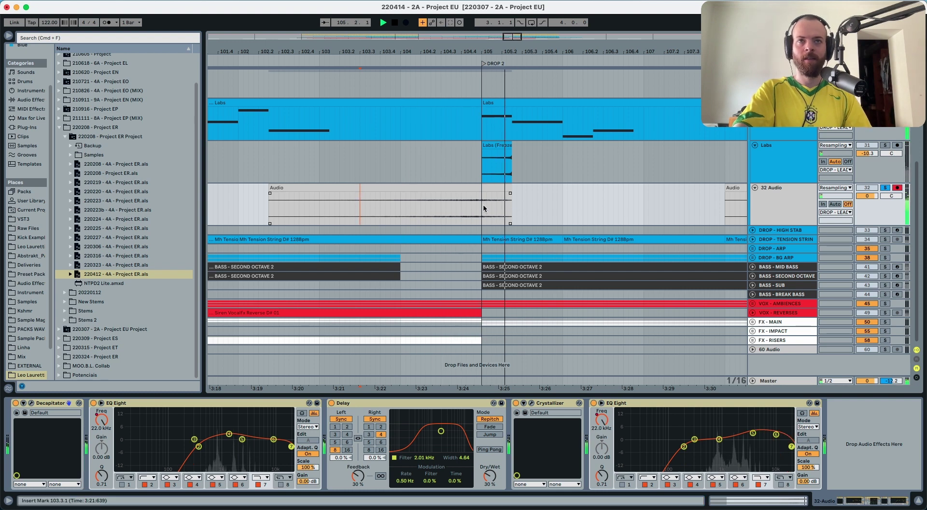
{"action": "left_click_drag", "start_coordinate": [481, 209], "coordinate": [524, 204]}
{"action": "left_click", "coordinate": [524, 205]}
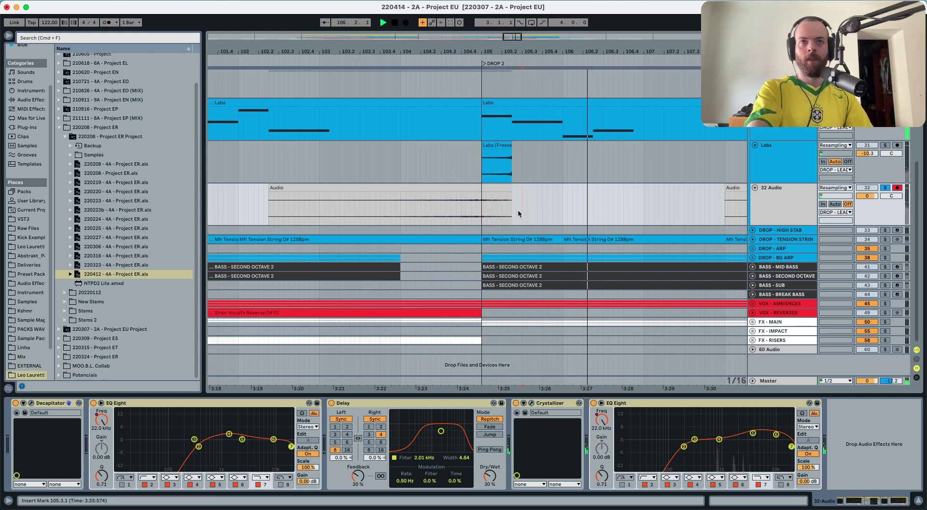
{"action": "key", "text": "space"}
- Trim the reversed clip's end to 105.1.4 and fade it out from bar 105
{"action": "left_click", "coordinate": [484, 204]}
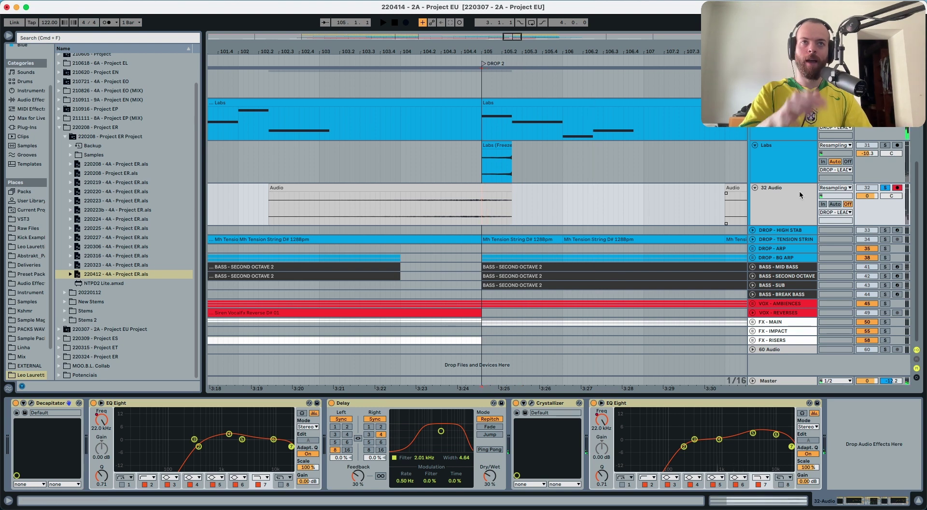
{"action": "key", "text": "space"}
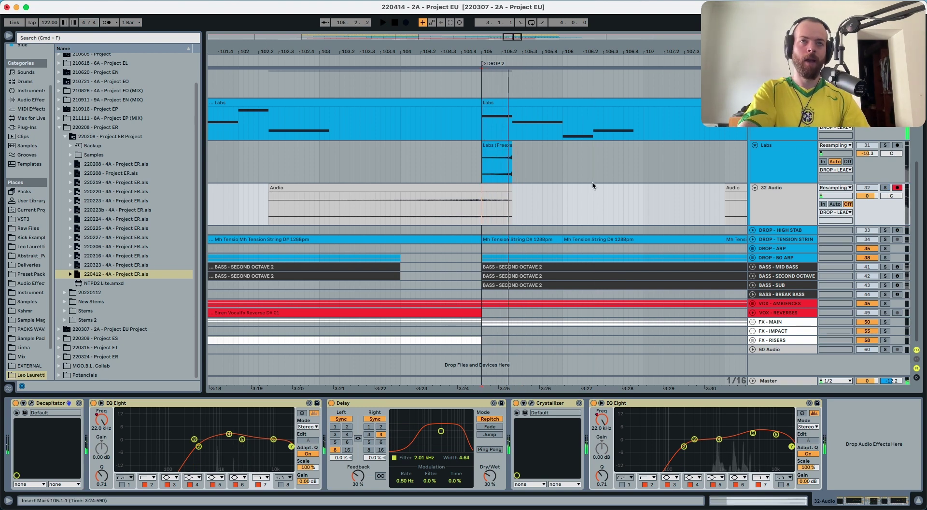
{"action": "left_click", "coordinate": [506, 189]}
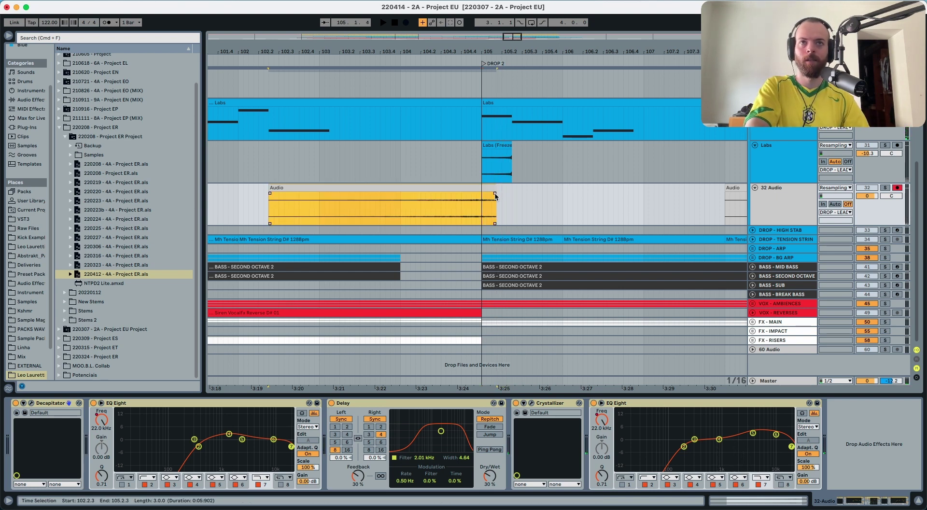
- Add a Compressor from the Dynamics audio effects to the end of the 32 Audio track's device chain
{"action": "left_click", "coordinate": [30, 100]}
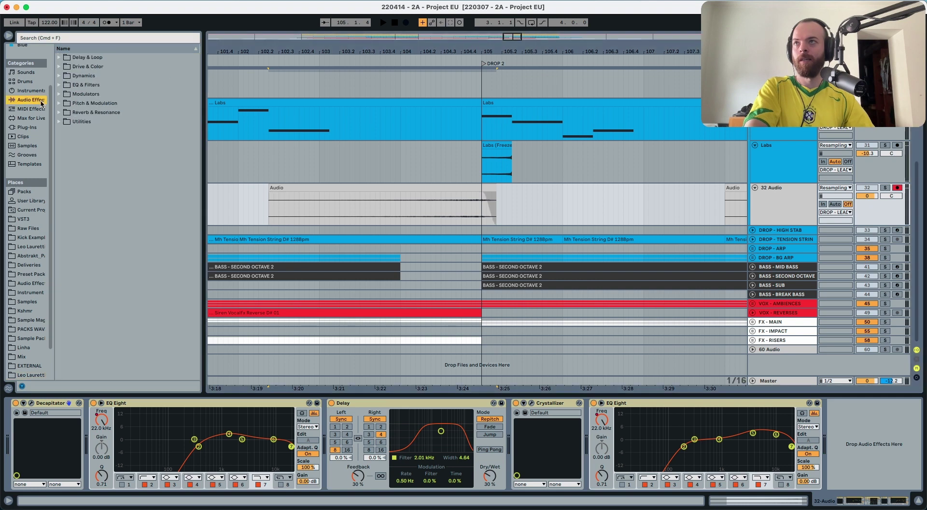
{"action": "left_click", "coordinate": [86, 76]}
{"action": "key", "text": "Right"}
{"action": "key", "text": "Down"}
{"action": "key", "text": "Right"}
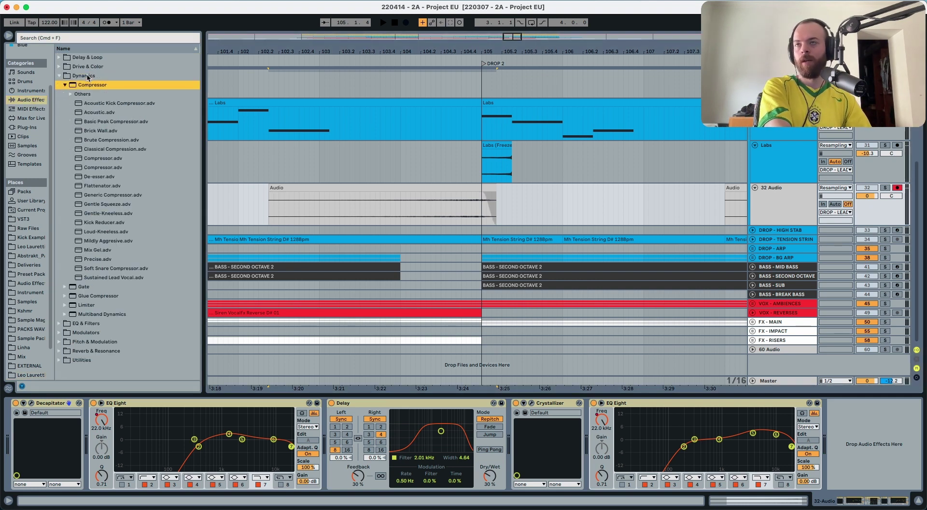
{"action": "key", "text": "Left"}
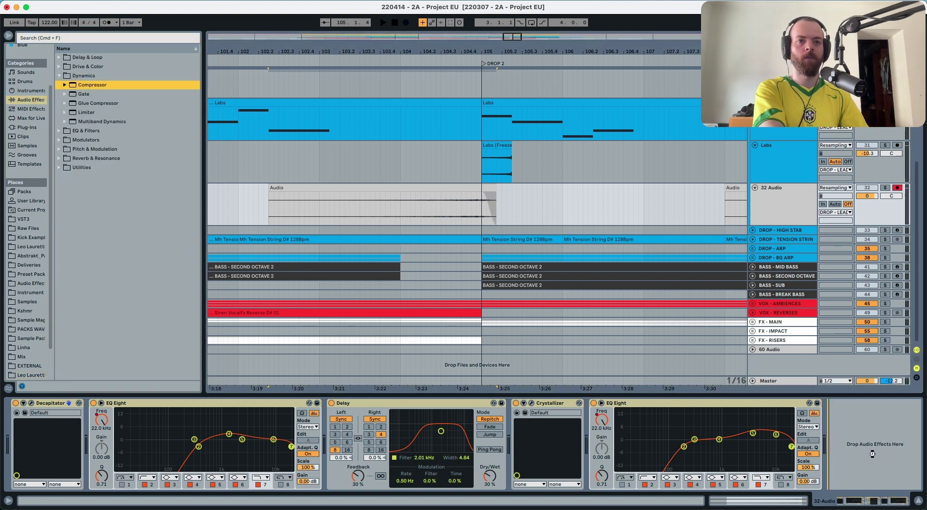
{"action": "key", "text": "Return"}
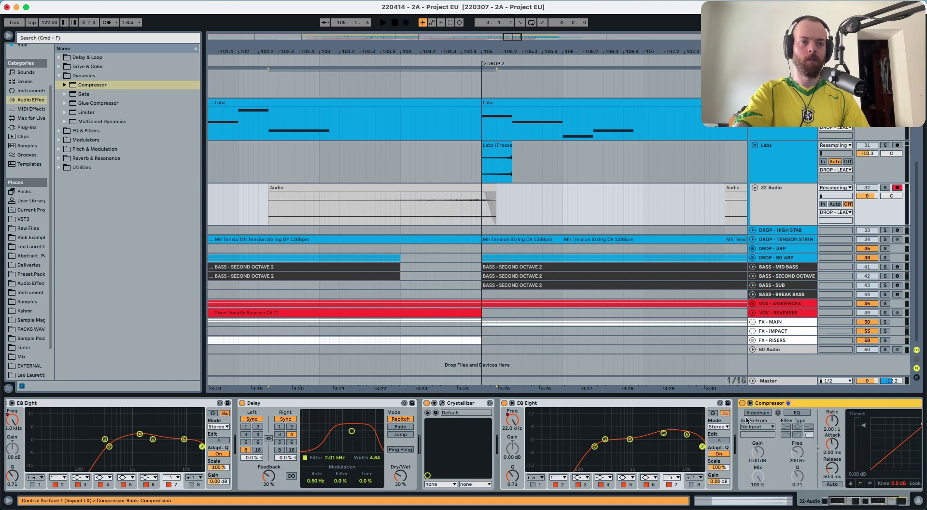
- Enable the Compressor's sidechain on the 32 Audio track and choose 30-Labs as its audio source
{"action": "left_click", "coordinate": [762, 427]}
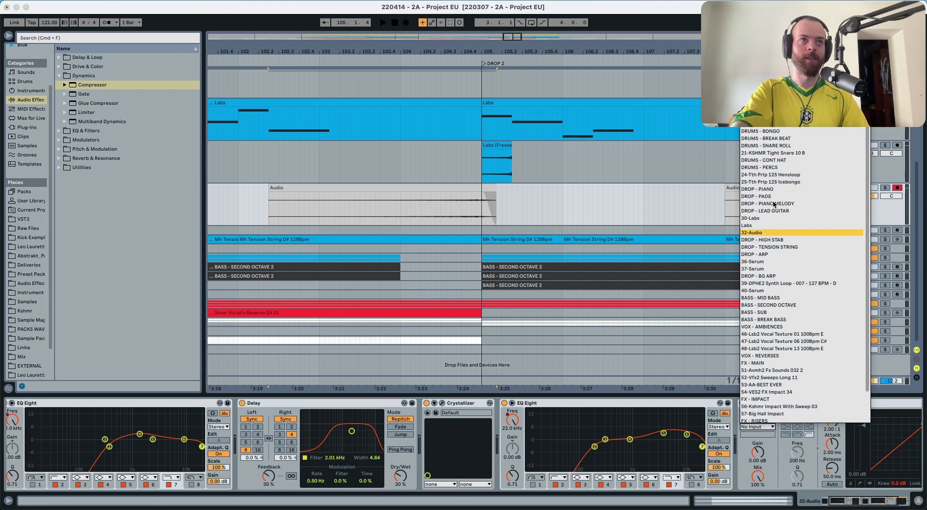
{"action": "left_click", "coordinate": [754, 141]}
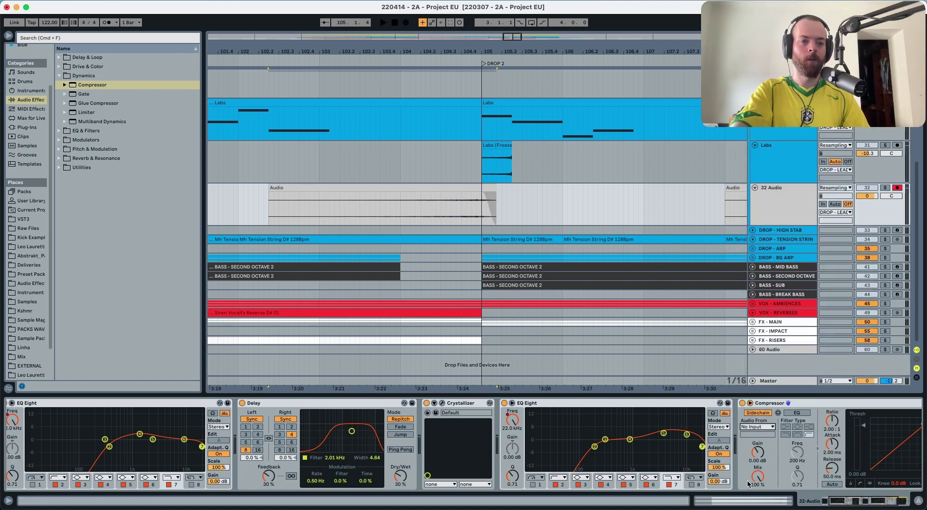
{"action": "scroll", "coordinate": [771, 172], "scroll_direction": "up", "scroll_amount": 3}
{"action": "left_click", "coordinate": [772, 172]}
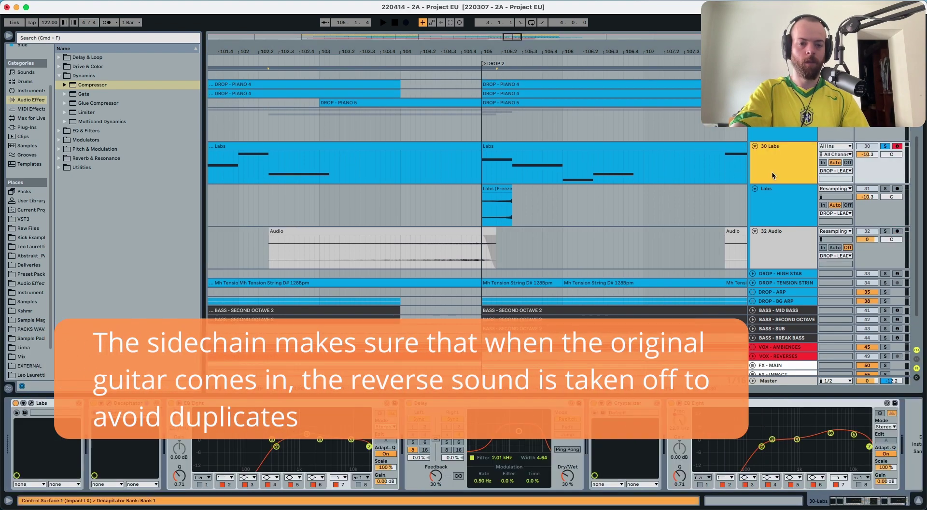
{"action": "left_click", "coordinate": [803, 261]}
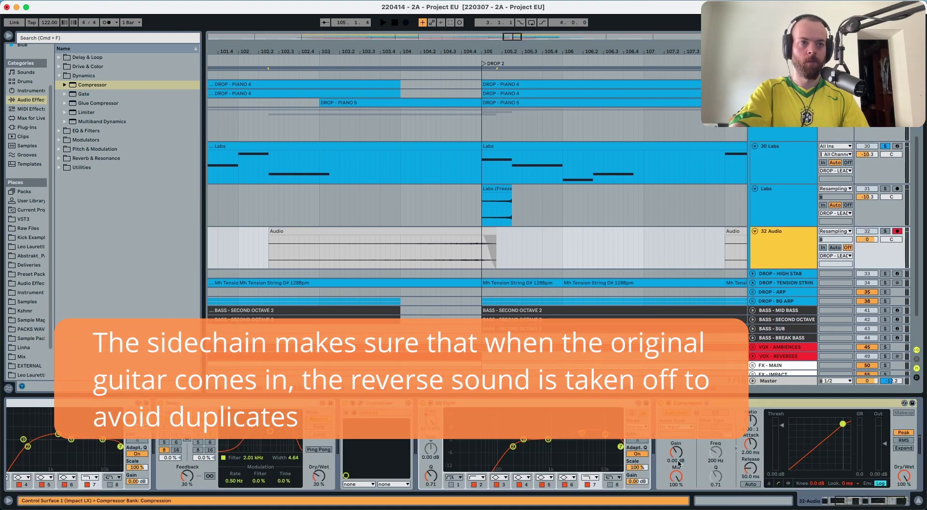
{"action": "left_click", "coordinate": [676, 428]}
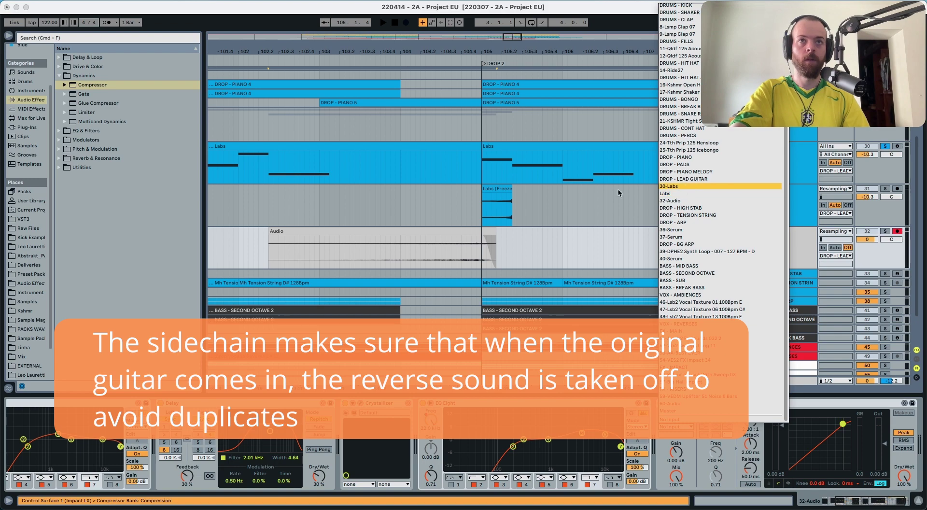
{"action": "left_click", "coordinate": [688, 191]}
- Set the Compressor's threshold to -22.6 dB, its ratio to 5:1 and its attack to 0.11 ms
{"action": "left_click", "coordinate": [464, 242]}
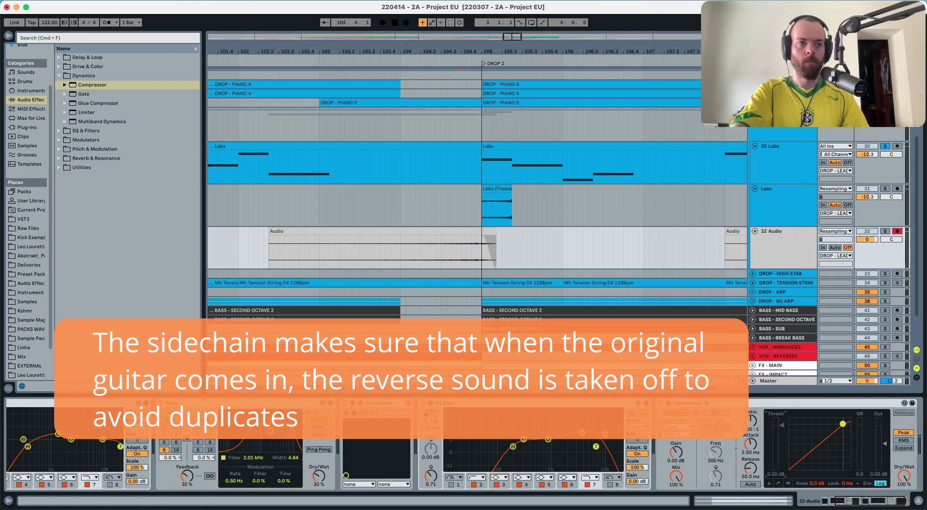
{"action": "left_click_drag", "start_coordinate": [780, 427], "coordinate": [750, 451]}
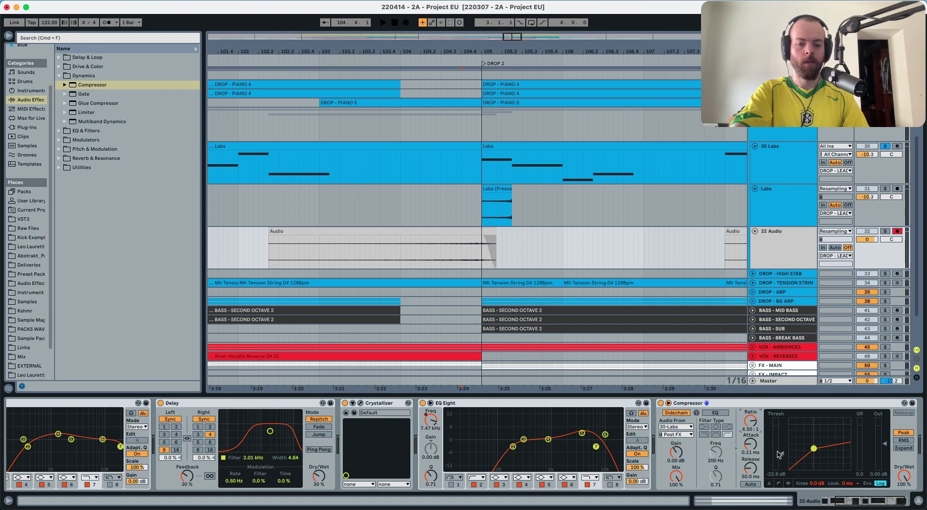
{"action": "left_click", "coordinate": [457, 257]}
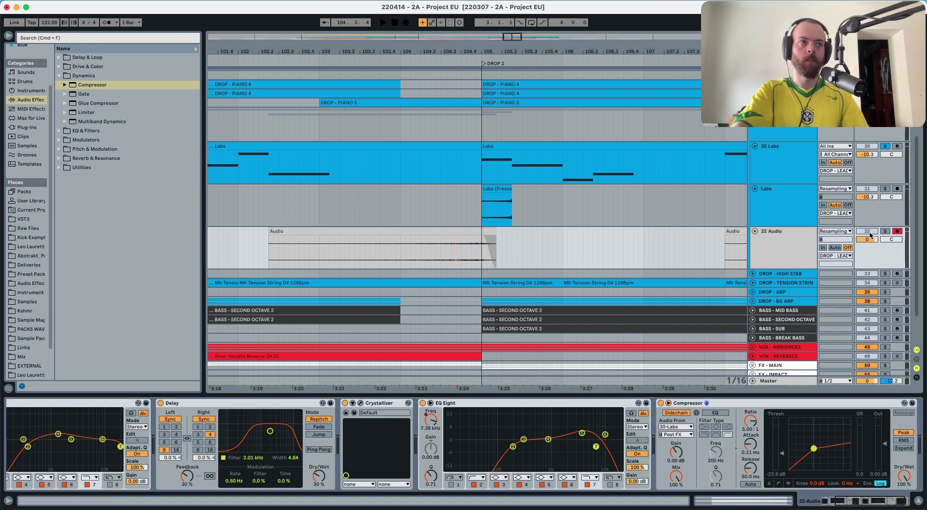
- Play the sidechained swell across bar 105 with the 32 Audio and 30 Labs tracks soloed
{"action": "key", "text": "space"}
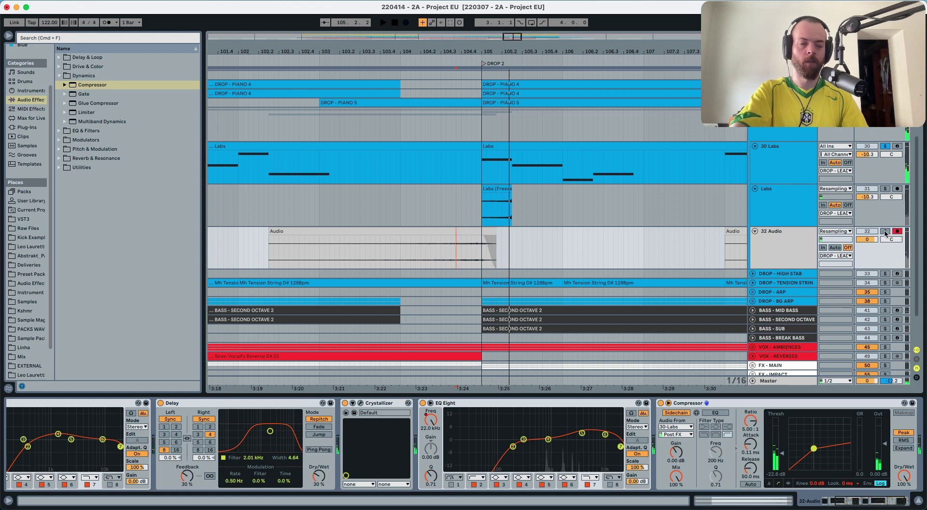
{"action": "left_click", "coordinate": [885, 231]}
{"action": "left_click", "coordinate": [411, 251]}
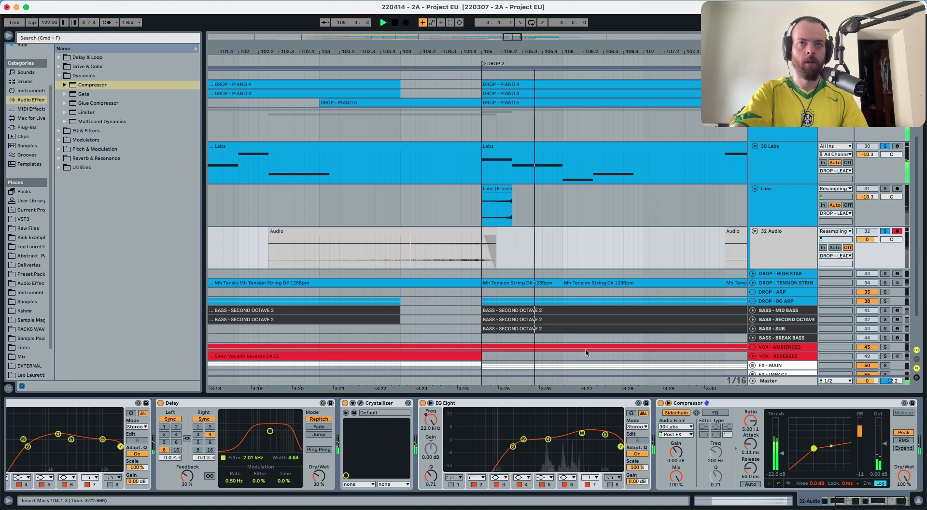
{"action": "left_click", "coordinate": [885, 232]}
- Set the 32 Audio track's volume to -8.0 dB while playing the transition in the full mix
{"action": "key", "text": "space"}
{"action": "key", "text": "space"}
{"action": "left_click_drag", "start_coordinate": [871, 236], "coordinate": [872, 245]}
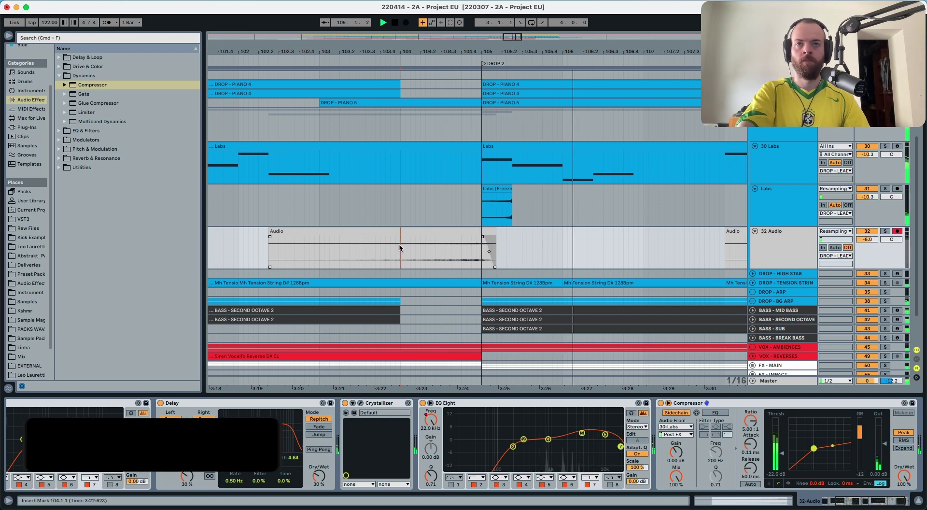
- Delete the frozen Labs track with the Reverb that sits between 30 Labs and 32 Audio
{"action": "left_click", "coordinate": [781, 213]}
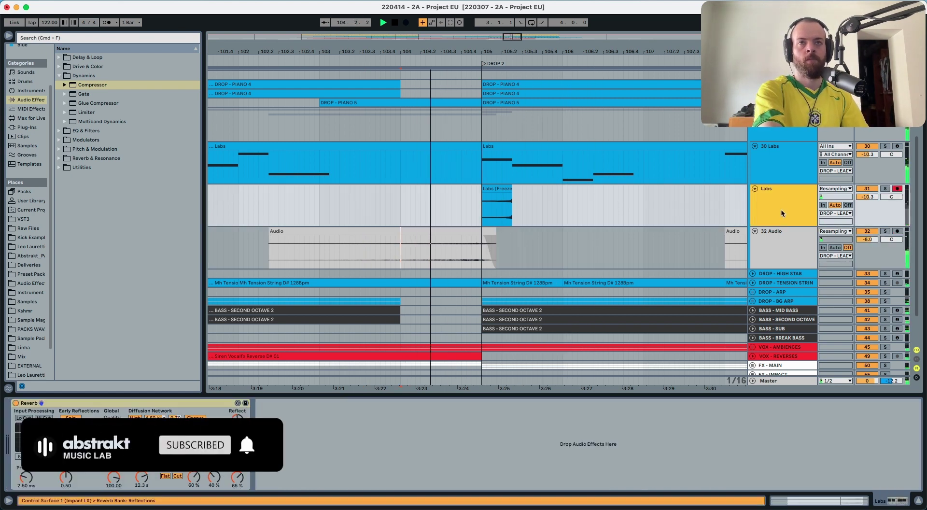
{"action": "key", "text": "Delete"}
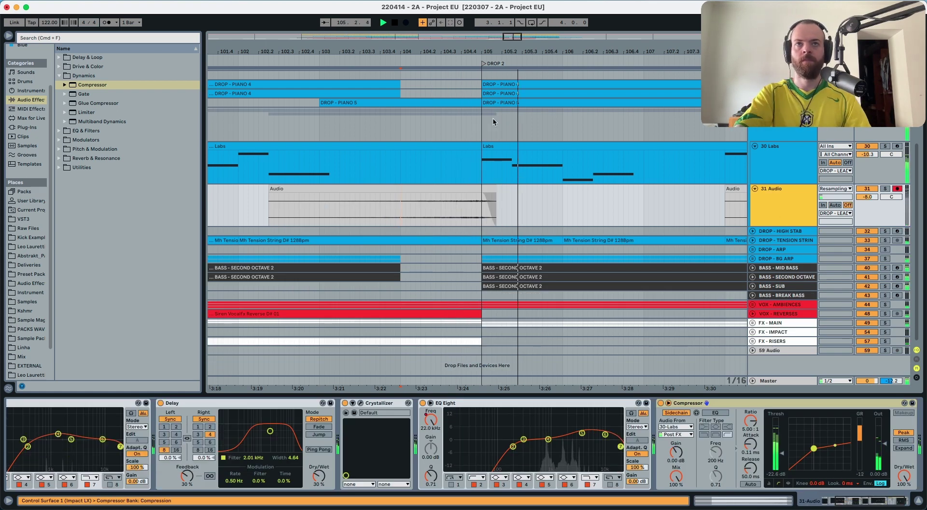
- Play the transition into Drop 2 and trim the reversed clip's start to 103.1.1 on the 31 Audio track
{"action": "left_click_drag", "start_coordinate": [461, 46], "coordinate": [460, 26]}
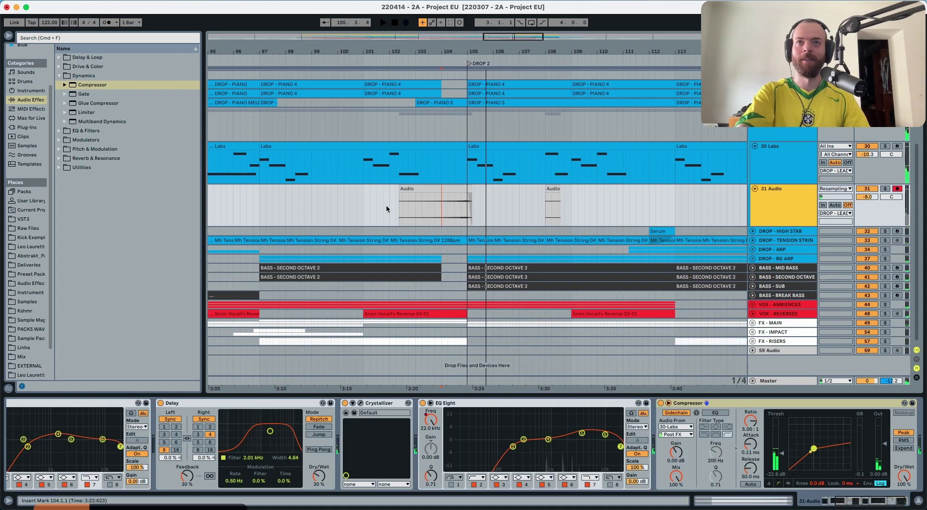
{"action": "left_click", "coordinate": [382, 209]}
{"action": "key", "text": "space"}
{"action": "left_click_drag", "start_coordinate": [400, 203], "coordinate": [415, 193]}
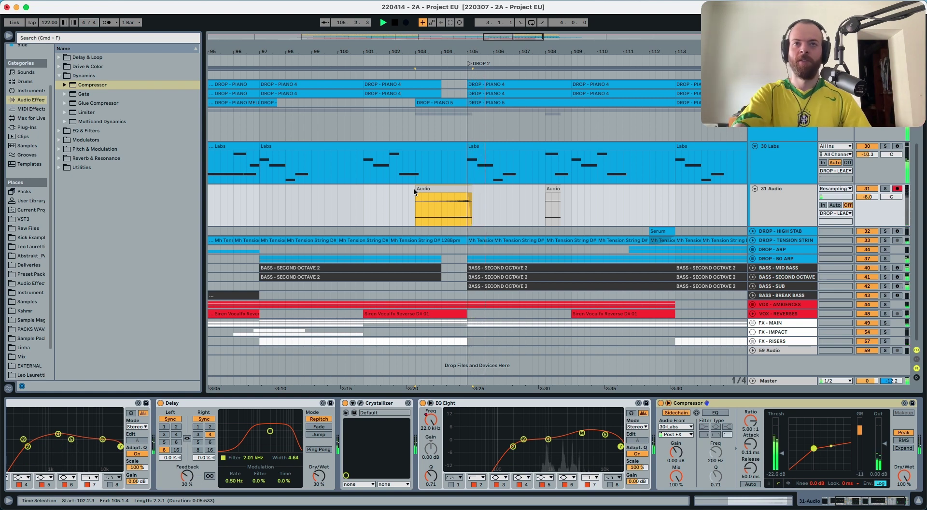
{"action": "key", "text": "space"}
- Insert an Auto Pan before the Compressor on the 31 Audio track and set its rate to 0.82 Hz
{"action": "left_click", "coordinate": [807, 209]}
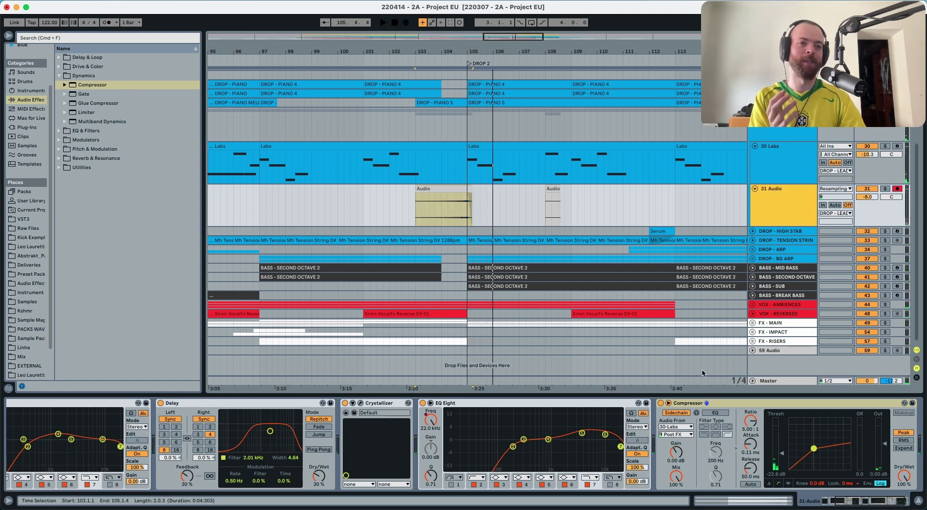
{"action": "left_click", "coordinate": [700, 404]}
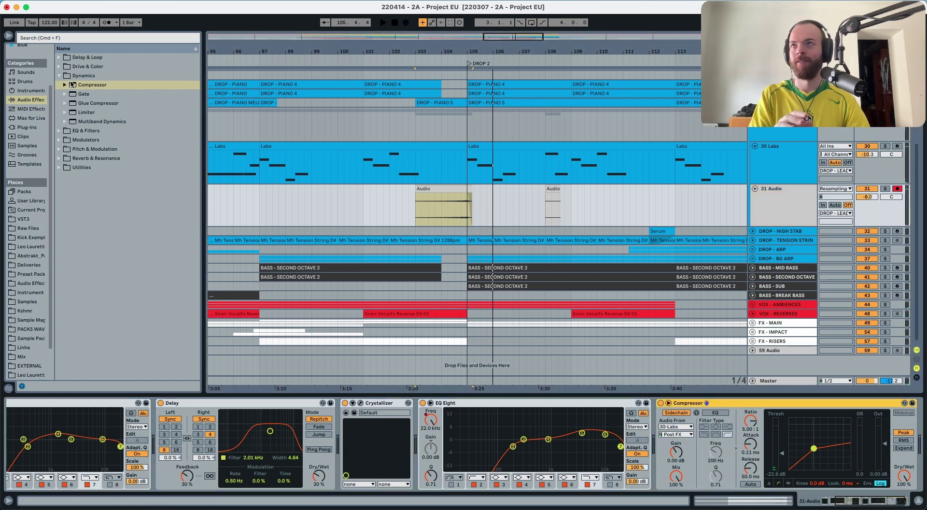
{"action": "left_click", "coordinate": [61, 150]}
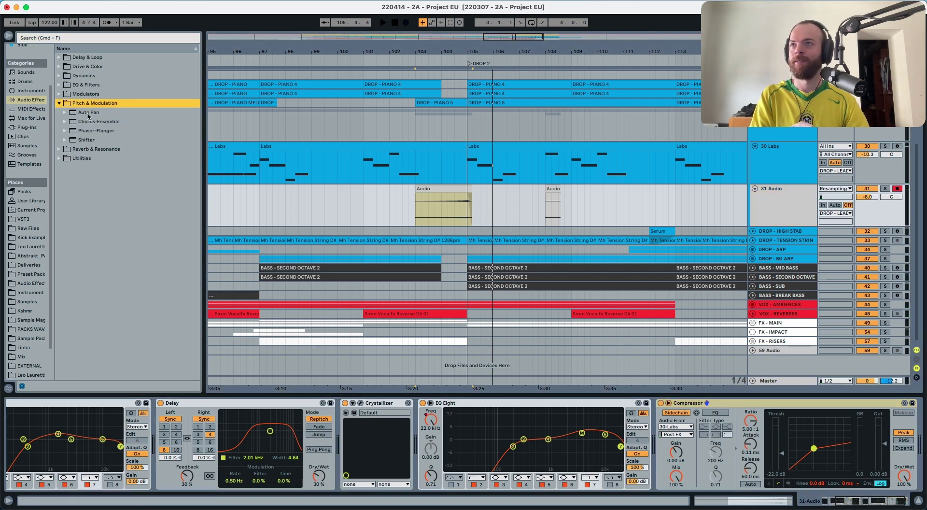
{"action": "left_click_drag", "start_coordinate": [88, 116], "coordinate": [657, 437]}
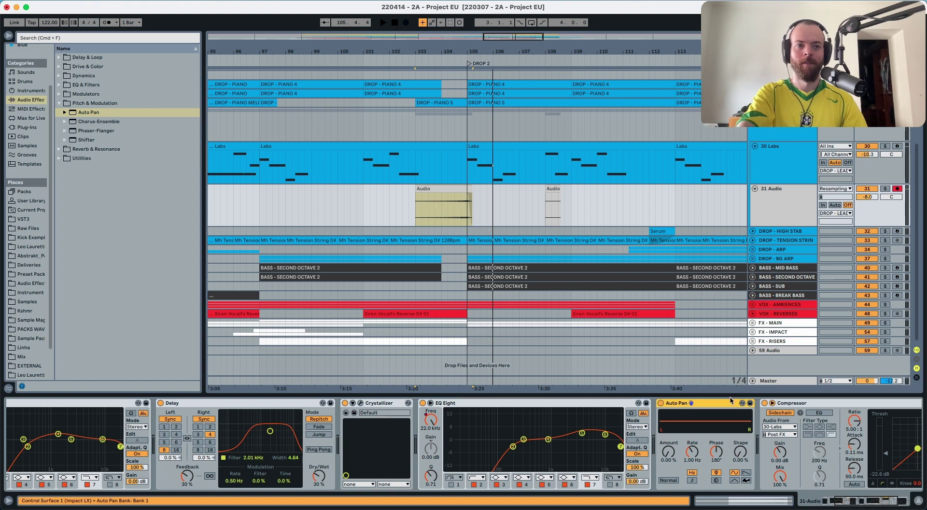
{"action": "left_click", "coordinate": [690, 448]}
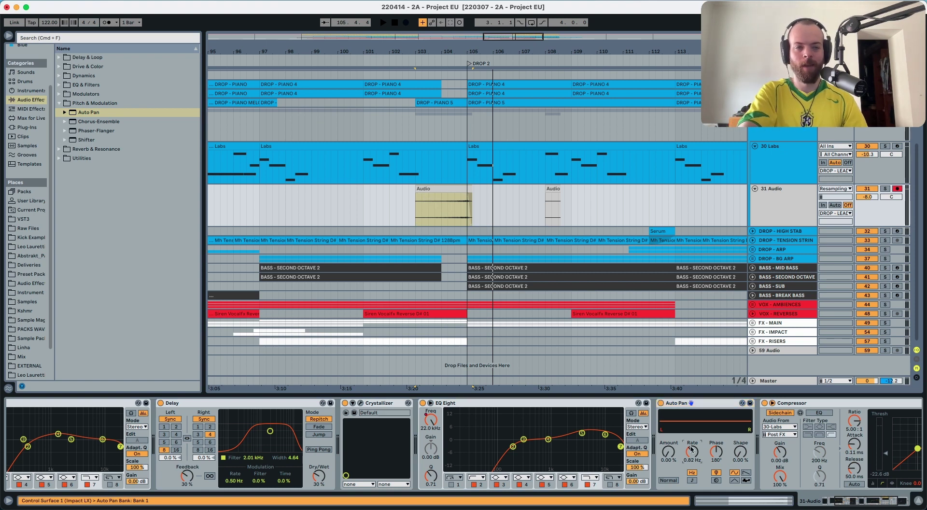
- Automate the Auto Pan frequency on the 31 Audio track with a curve rising from 0.82 Hz at bar 103 to bar 105
{"action": "left_click", "coordinate": [450, 209]}
{"action": "key", "text": "a"}
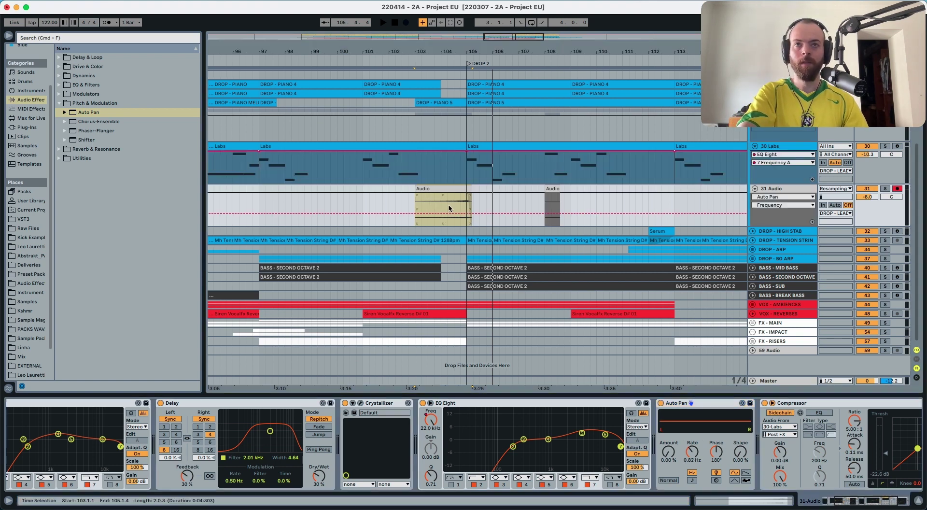
{"action": "left_click", "coordinate": [412, 213]}
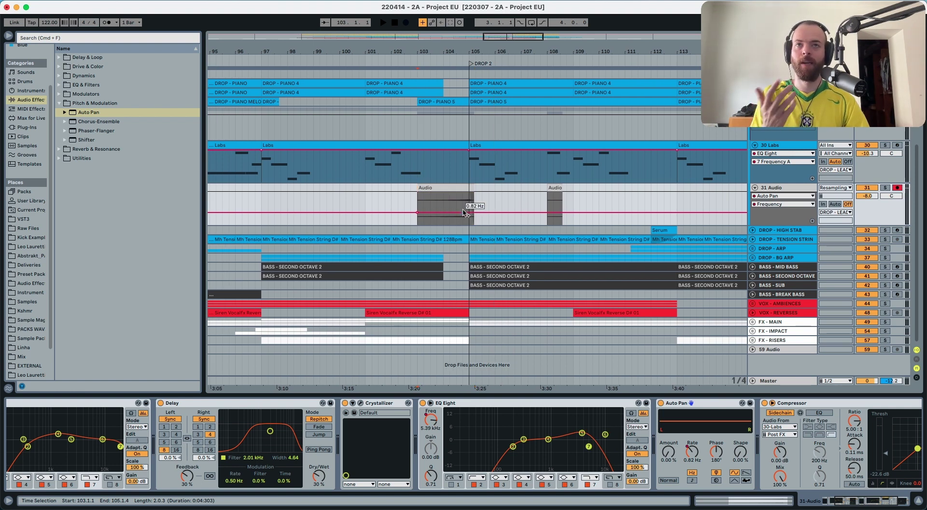
{"action": "left_click_drag", "start_coordinate": [468, 213], "coordinate": [471, 200]}
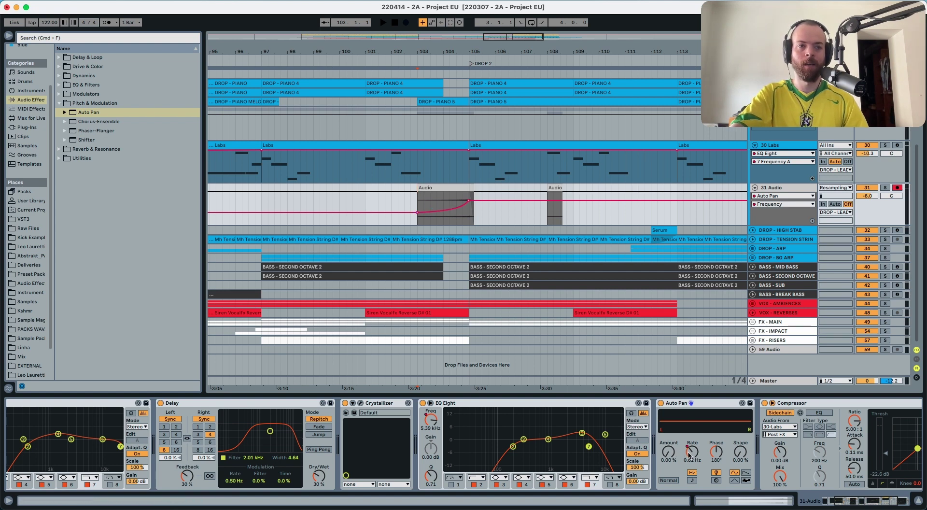
- Automate the Auto Pan amount on the 31 Audio track with a curve rising from 0% at bar 103 to about 88% at bar 105
{"action": "left_click_drag", "start_coordinate": [670, 455], "coordinate": [671, 432]}
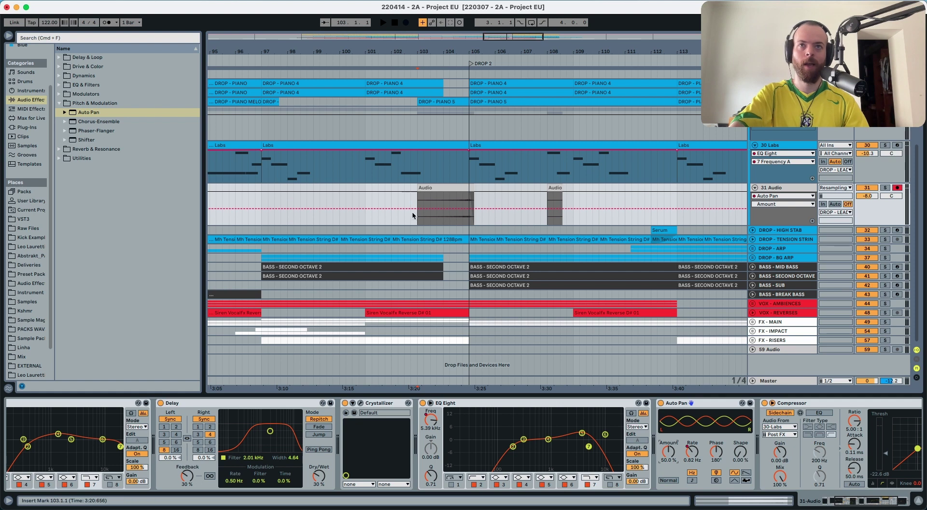
{"action": "left_click_drag", "start_coordinate": [416, 218], "coordinate": [482, 218]}
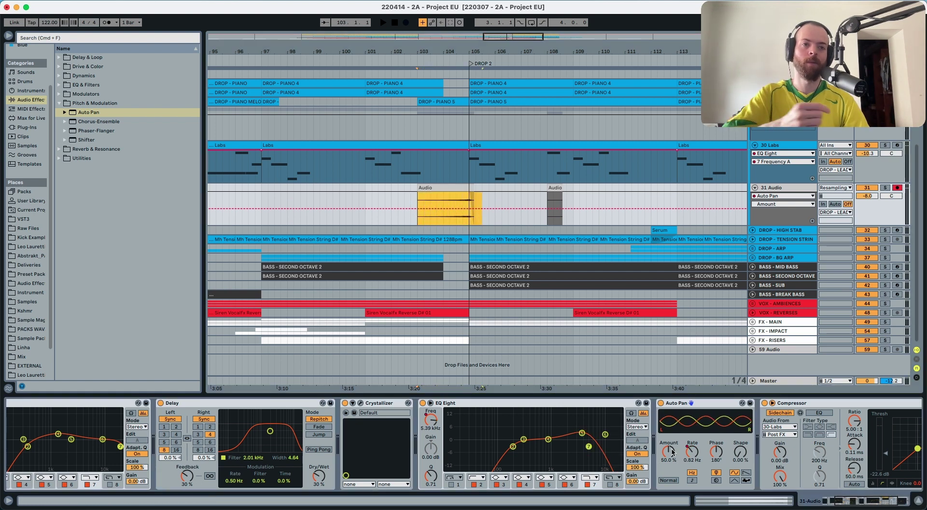
{"action": "left_click_drag", "start_coordinate": [672, 452], "coordinate": [672, 475]}
{"action": "left_click", "coordinate": [418, 225]}
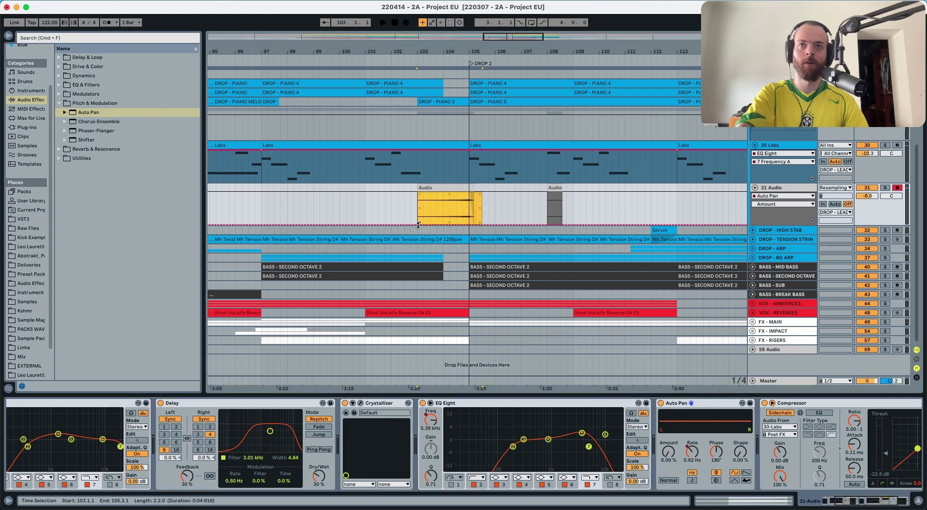
{"action": "left_click", "coordinate": [417, 223]}
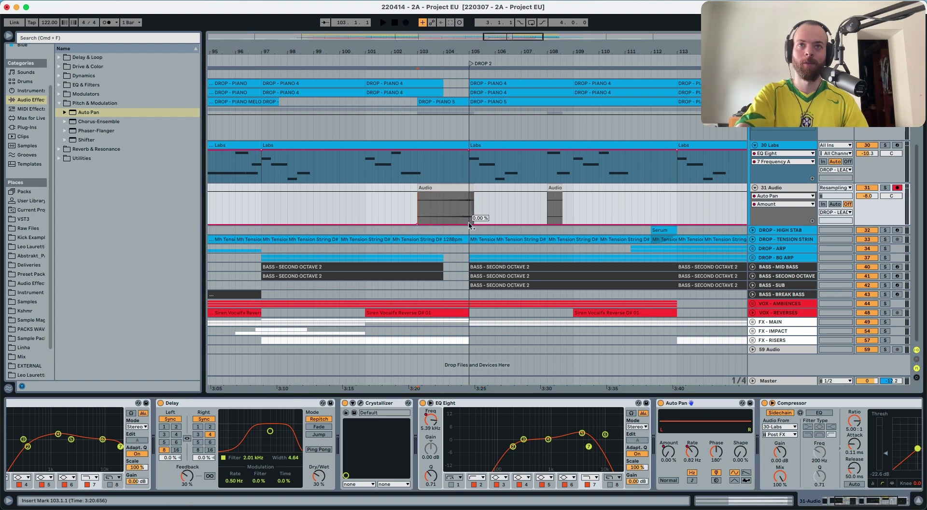
{"action": "left_click_drag", "start_coordinate": [469, 224], "coordinate": [471, 196]}
{"action": "left_click", "coordinate": [458, 205]}
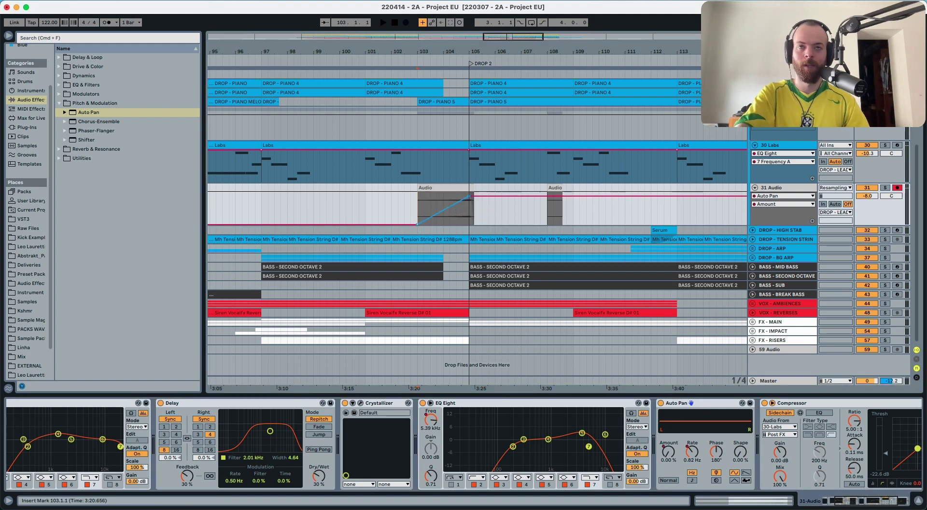
{"action": "left_click", "coordinate": [463, 188]}
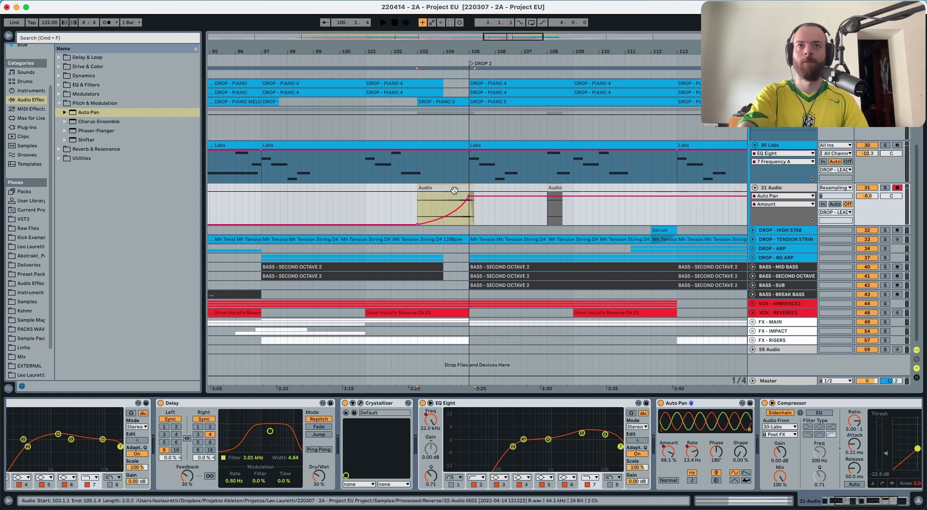
- Solo the 31 Audio track and play its reversed clip from bar 103 into Drop 2
{"action": "left_click", "coordinate": [885, 188]}
{"action": "key", "text": "space"}
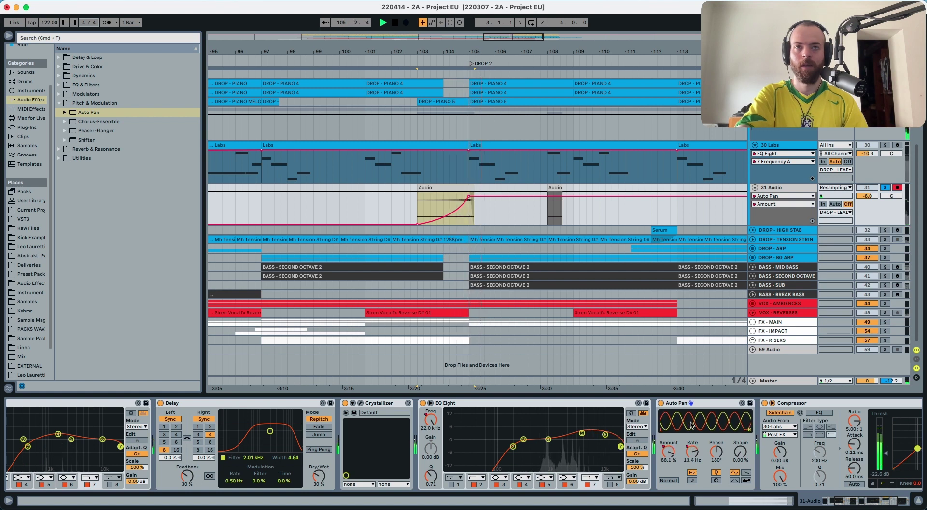
{"action": "key", "text": "space"}
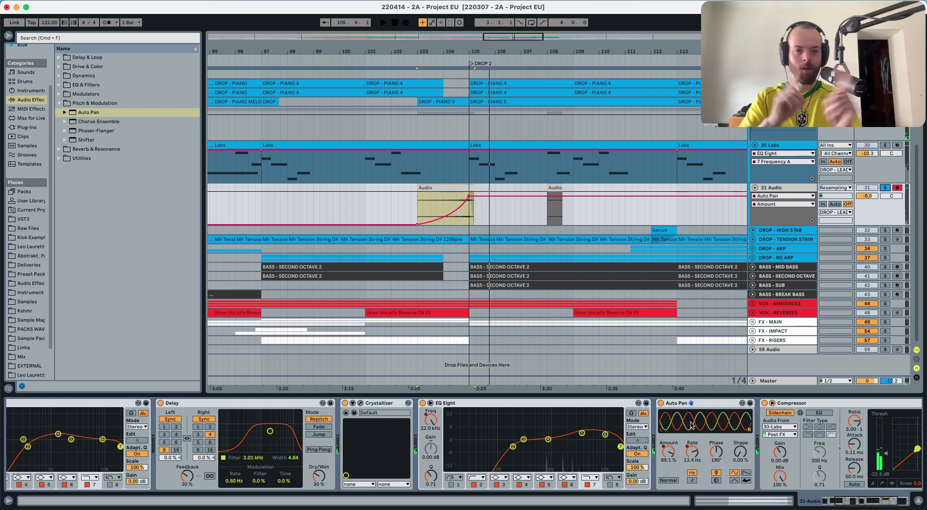
- Set the 31 Audio track's volume to -5.0 dB during playback in the full mix and delete its short leftover clip at bar 108
{"action": "left_click", "coordinate": [405, 193]}
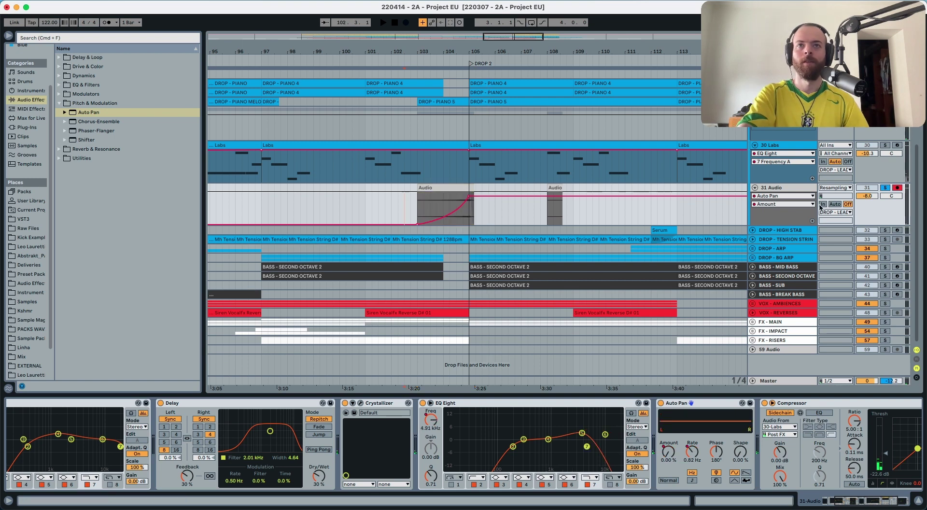
{"action": "key", "text": "space"}
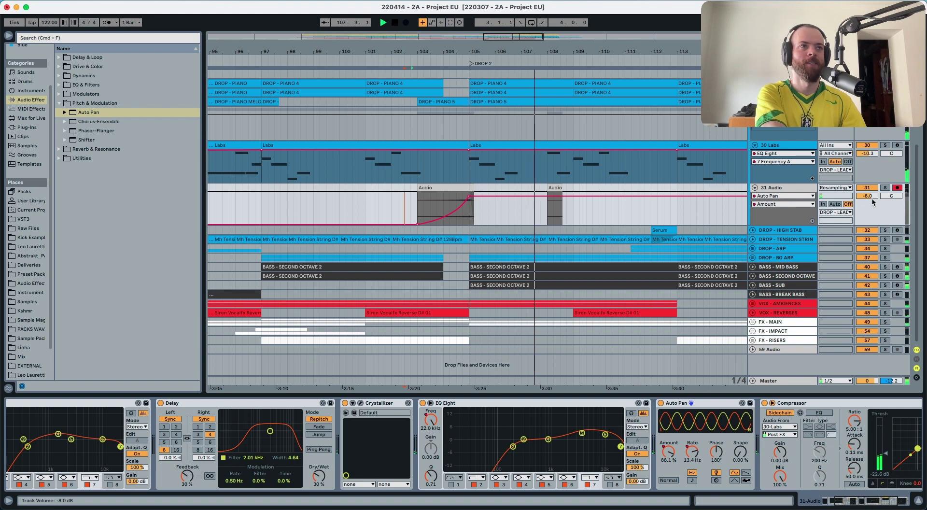
{"action": "left_click_drag", "start_coordinate": [869, 196], "coordinate": [872, 199]}
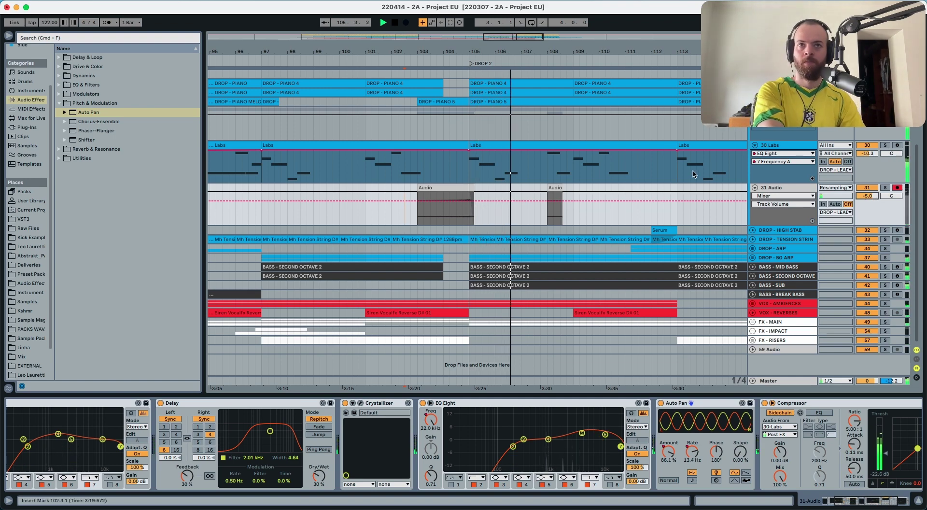
{"action": "left_click", "coordinate": [783, 257]}
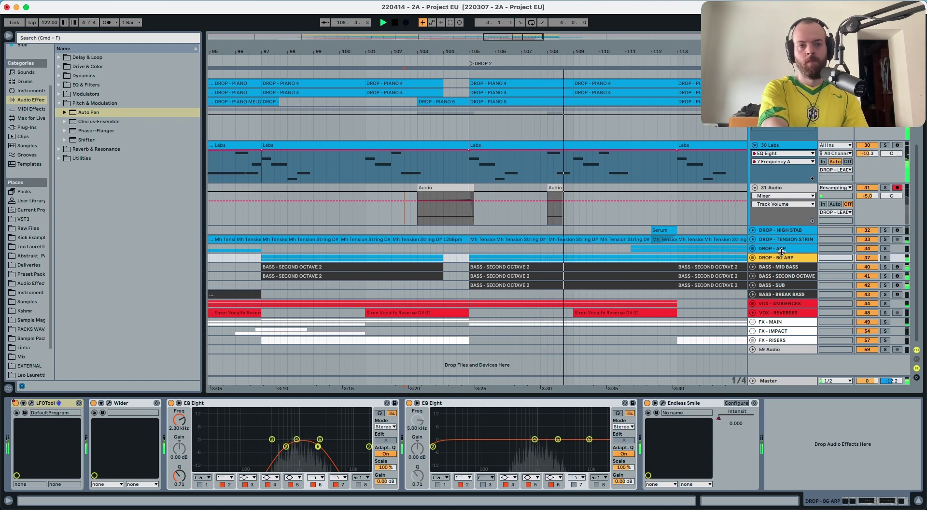
{"action": "left_click", "coordinate": [556, 188]}
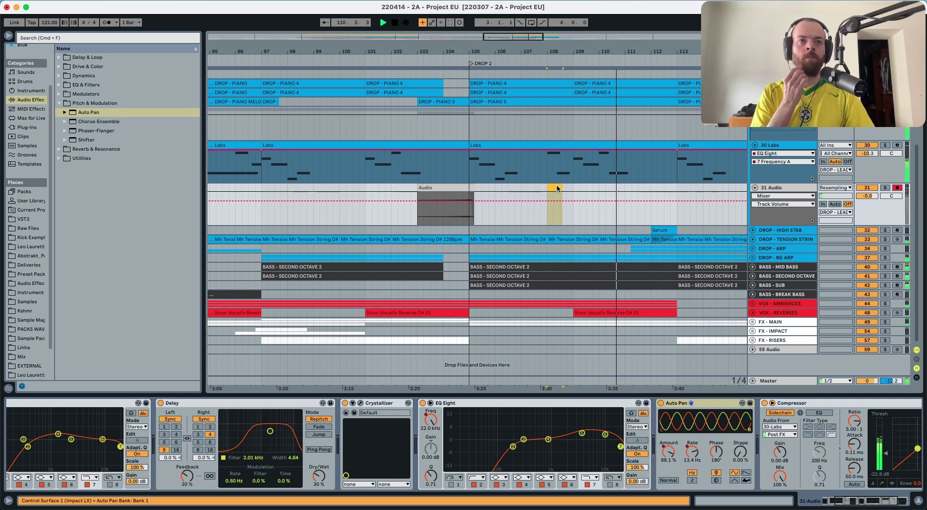
- Play the rest of Drop 2 while examining its vocal reverse and 30 Labs clips against the whole arrangement
{"action": "left_click", "coordinate": [678, 303]}
{"action": "left_click", "coordinate": [473, 312]}
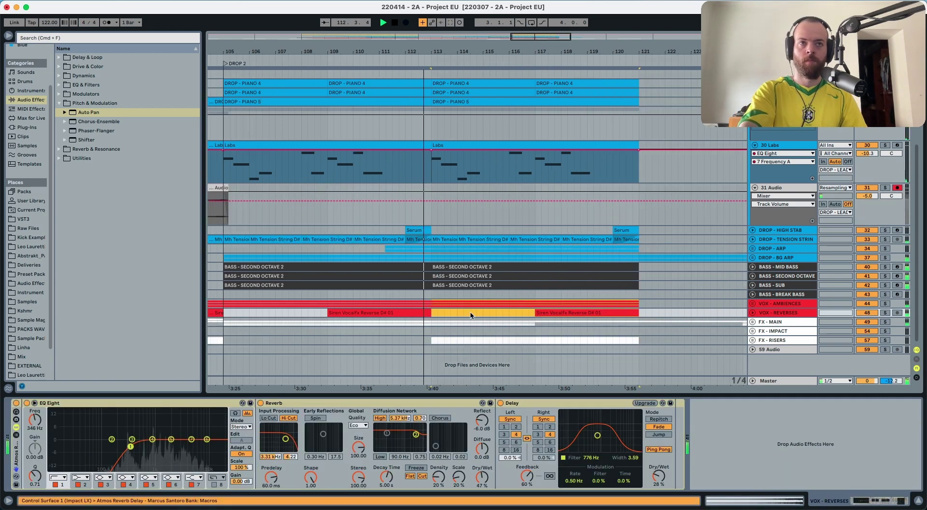
{"action": "key", "text": "minus"}
{"action": "key", "text": "minus"}
{"action": "key", "text": "minus"}
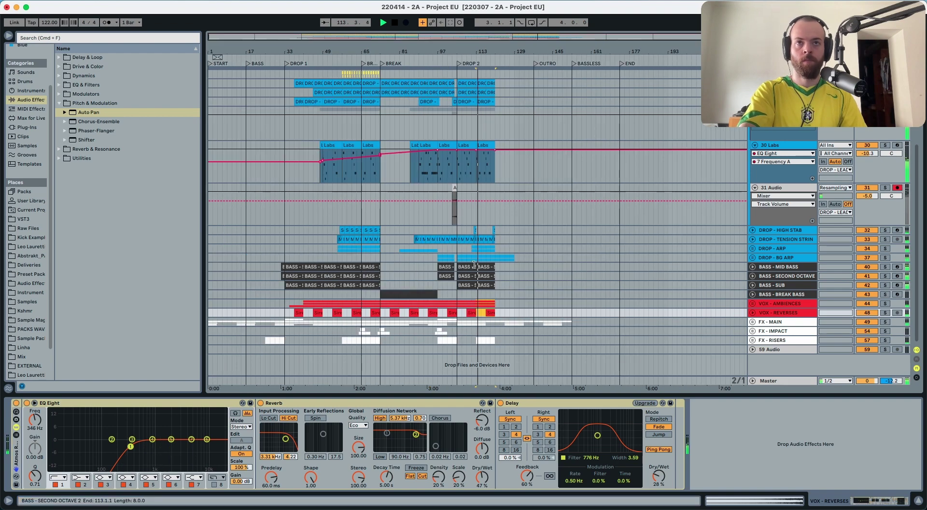
{"action": "scroll", "coordinate": [474, 261], "scroll_direction": "up", "scroll_amount": 6}
{"action": "scroll", "coordinate": [473, 259], "scroll_direction": "down", "scroll_amount": 6}
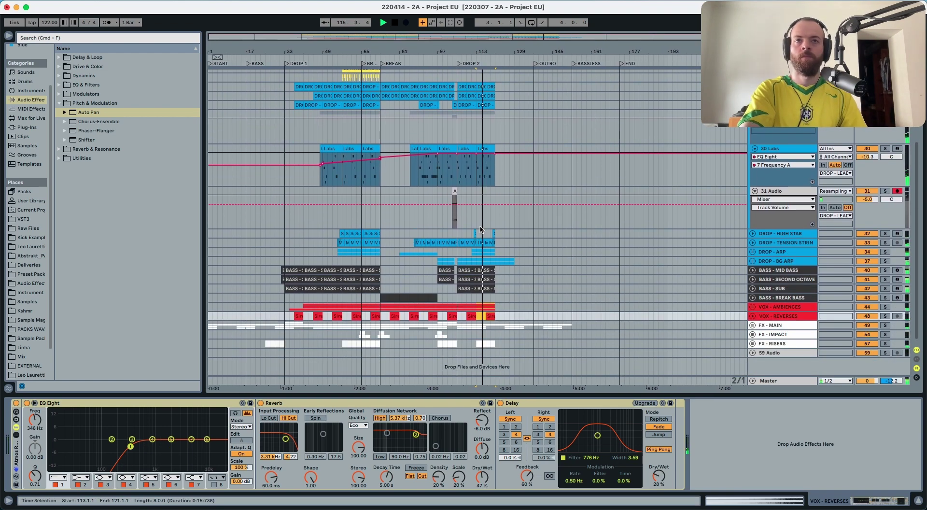
{"action": "scroll", "coordinate": [479, 249], "scroll_direction": "up", "scroll_amount": 3}
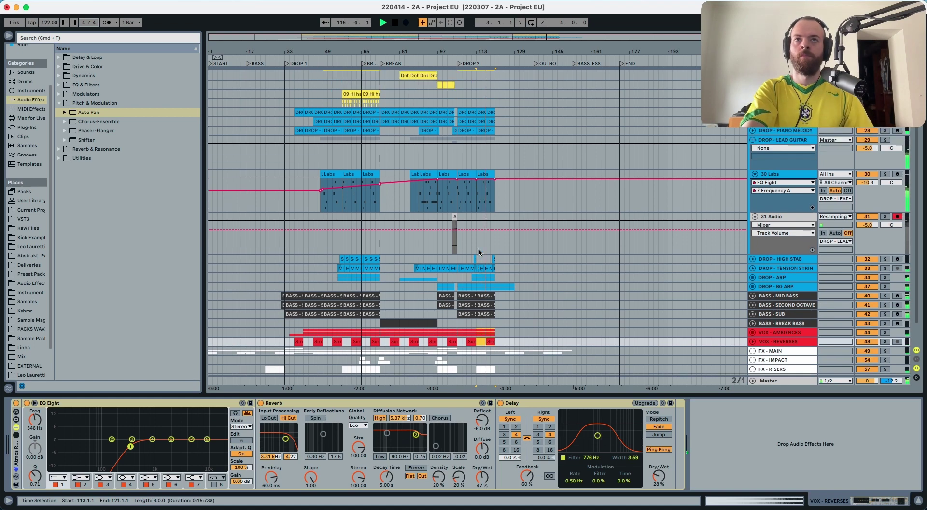
{"action": "left_click", "coordinate": [482, 193]}
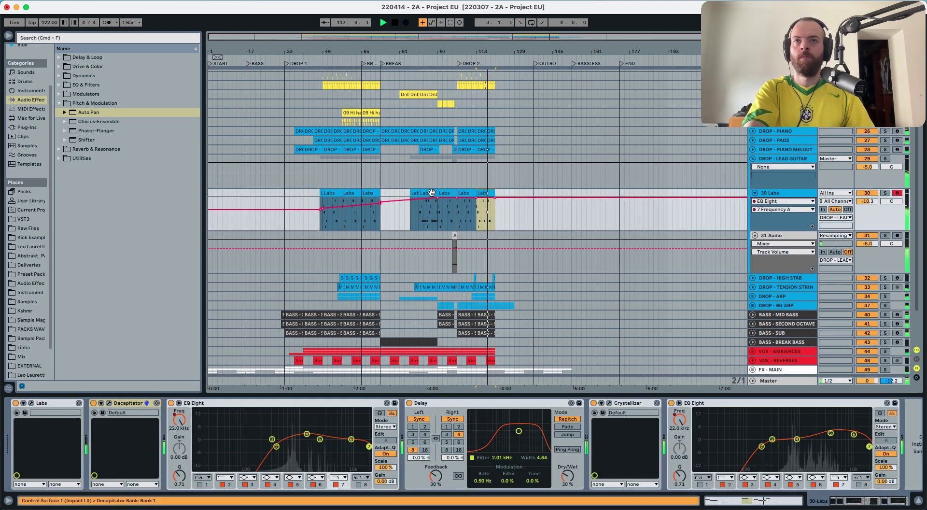
{"action": "left_click", "coordinate": [429, 193]}
{"action": "left_click", "coordinate": [485, 192]}
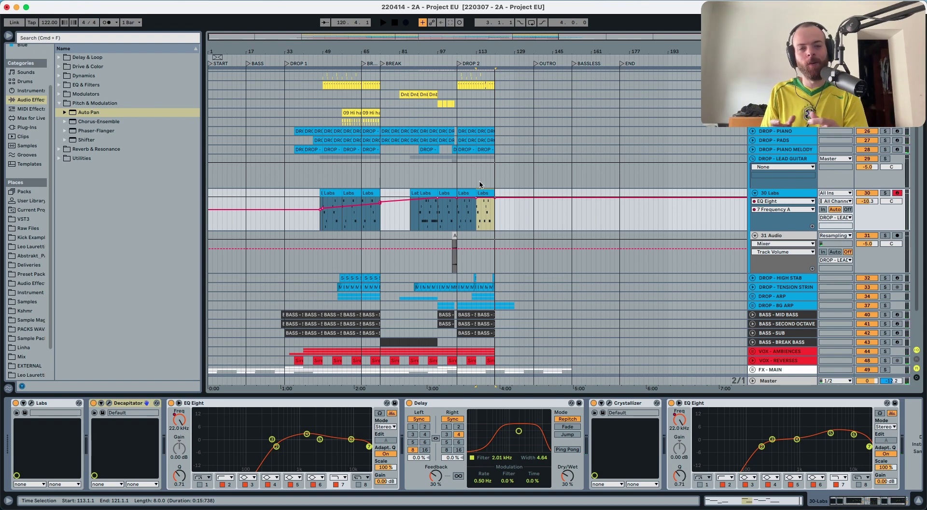
{"action": "mouse_move", "coordinate": [533, 68]}
{"action": "left_mouse_down"}
{"action": "mouse_move", "coordinate": [518, 67]}
{"action": "mouse_move", "coordinate": [535, 67]}
{"action": "left_mouse_up"}
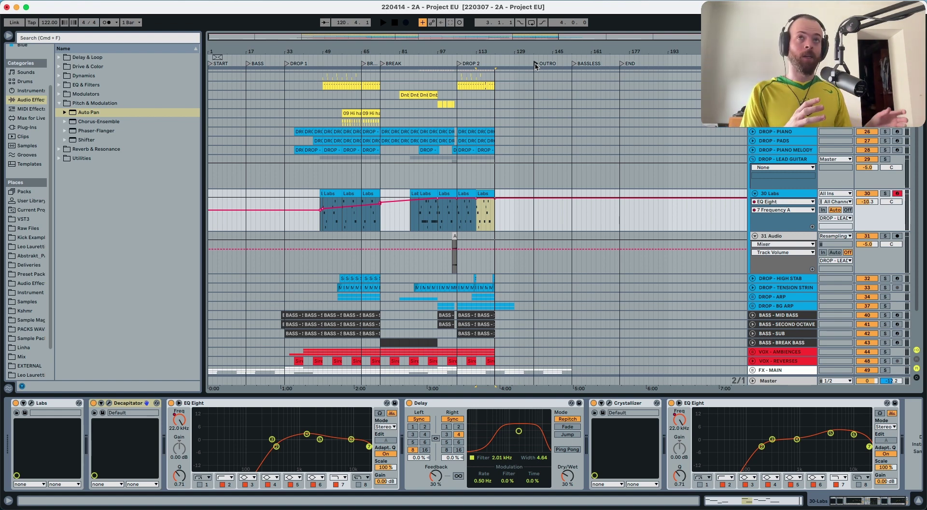
{"action": "mouse_move", "coordinate": [536, 66]}
{"action": "left_mouse_down"}
{"action": "mouse_move", "coordinate": [515, 68]}
{"action": "mouse_move", "coordinate": [537, 65]}
{"action": "left_mouse_up"}
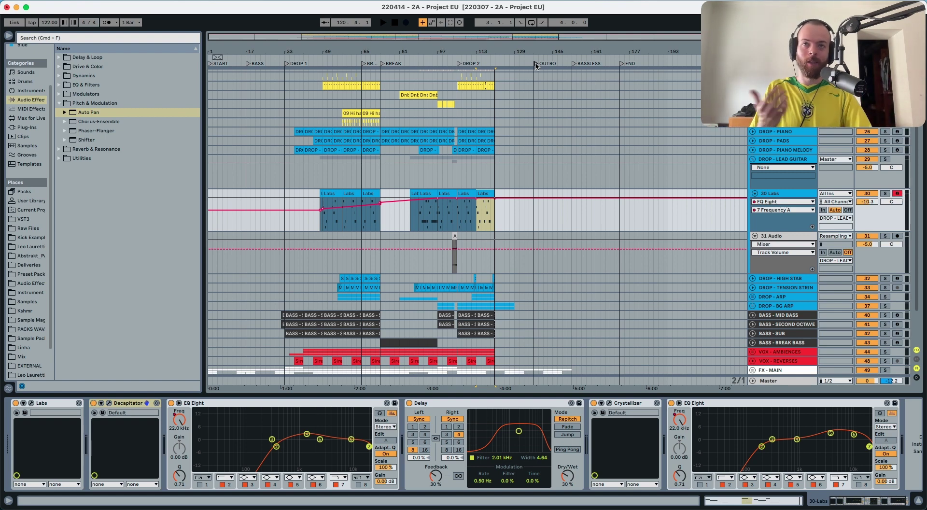
{"action": "left_click_drag", "start_coordinate": [380, 218], "coordinate": [457, 220]}
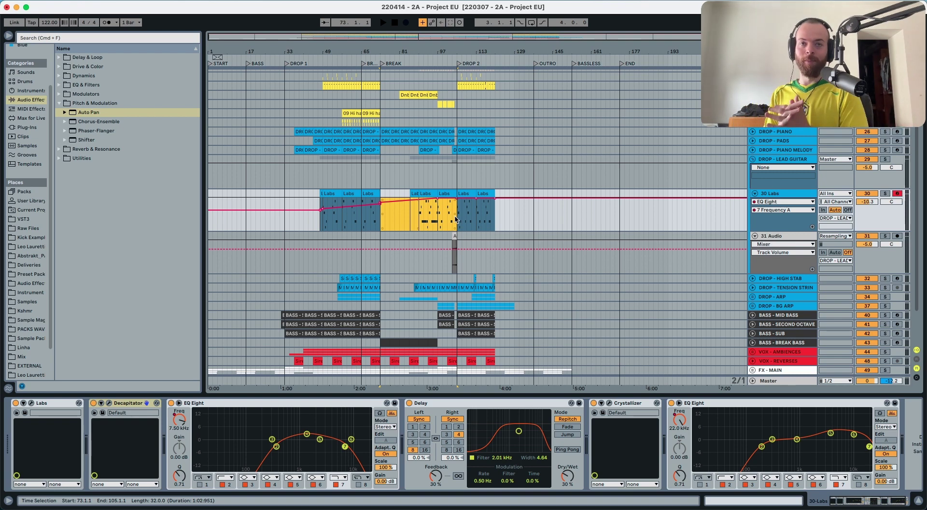
{"action": "scroll", "coordinate": [456, 219], "scroll_direction": "down", "scroll_amount": 3}
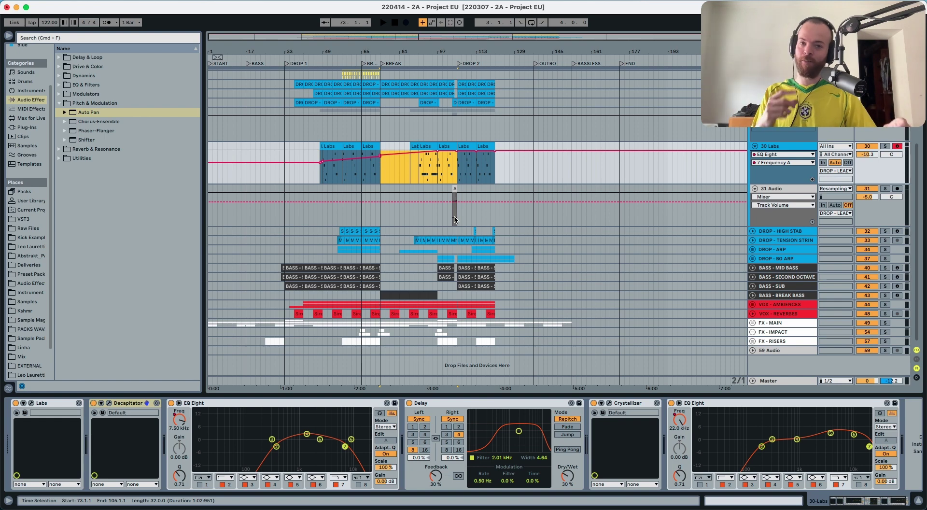
- Play the arrangement from the start of Drop 1 at bar 33 through the break into Drop 2
{"action": "left_click", "coordinate": [284, 211]}
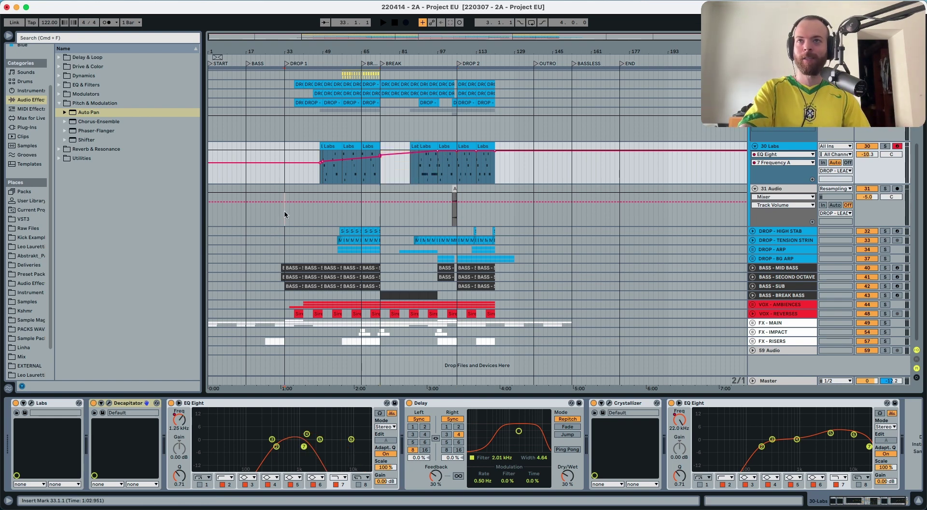
{"action": "key", "text": "space"}
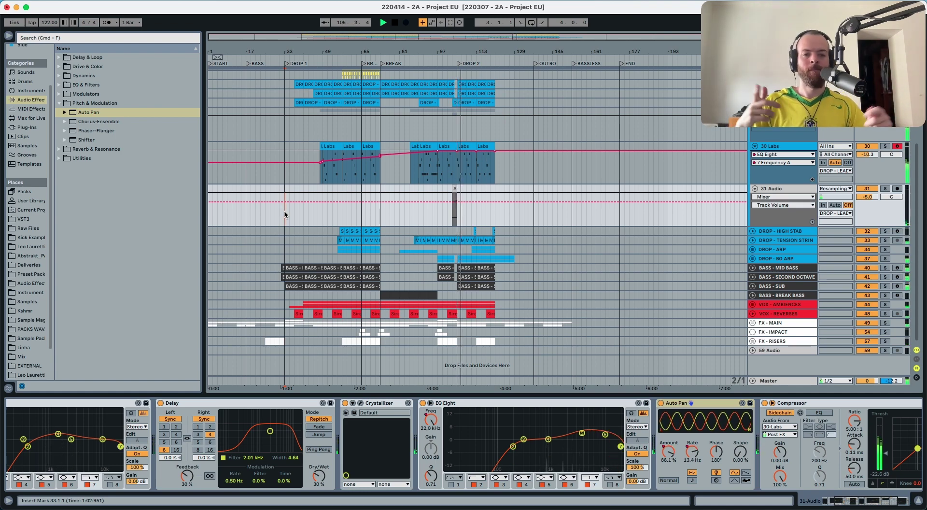
- On the DROP - BG ARP's first EQ Eight, set band 6 to 10.6 kHz, band 5 to 8.80 kHz at 5.08 dB, and band 2 to 813 Hz
{"action": "scroll", "coordinate": [284, 211], "scroll_direction": "up", "scroll_amount": 3}
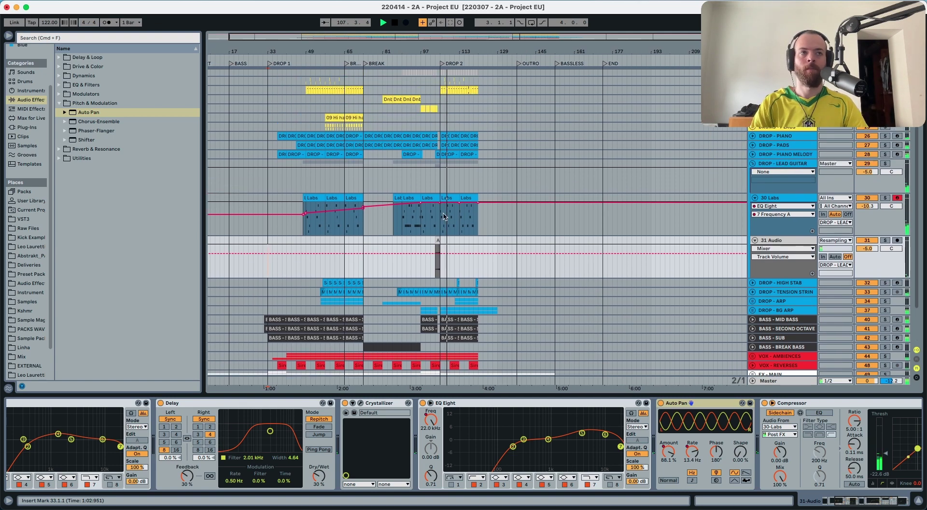
{"action": "scroll", "coordinate": [756, 245], "scroll_direction": "down", "scroll_amount": 1}
{"action": "left_click", "coordinate": [787, 296]}
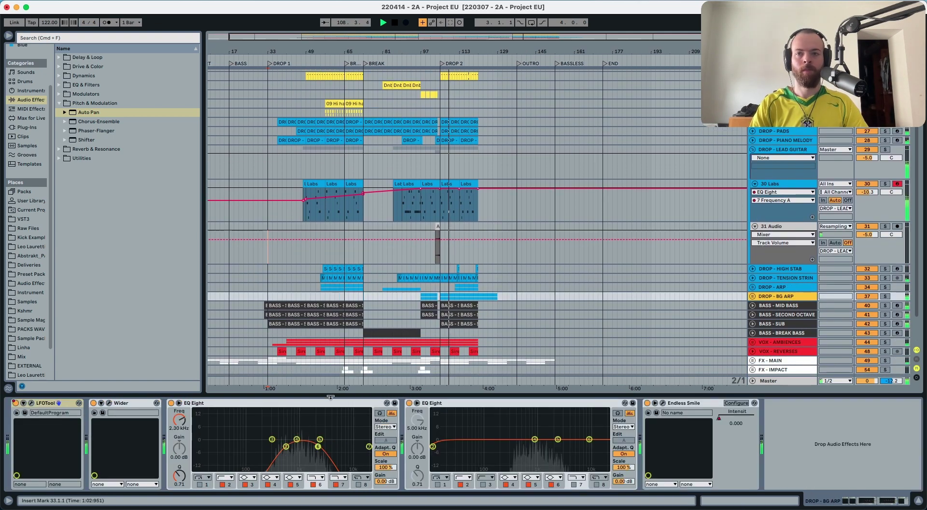
{"action": "left_click_drag", "start_coordinate": [179, 420], "coordinate": [180, 401]}
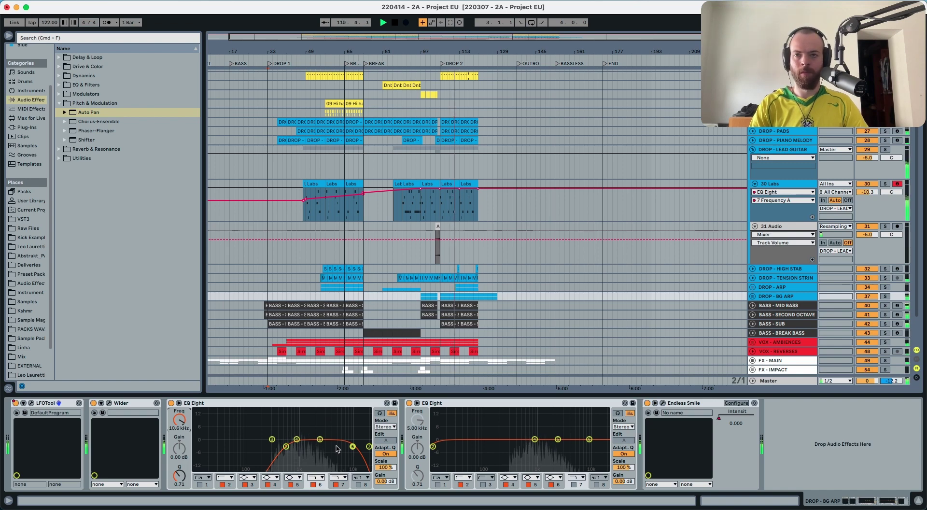
{"action": "left_click_drag", "start_coordinate": [320, 439], "coordinate": [348, 429]}
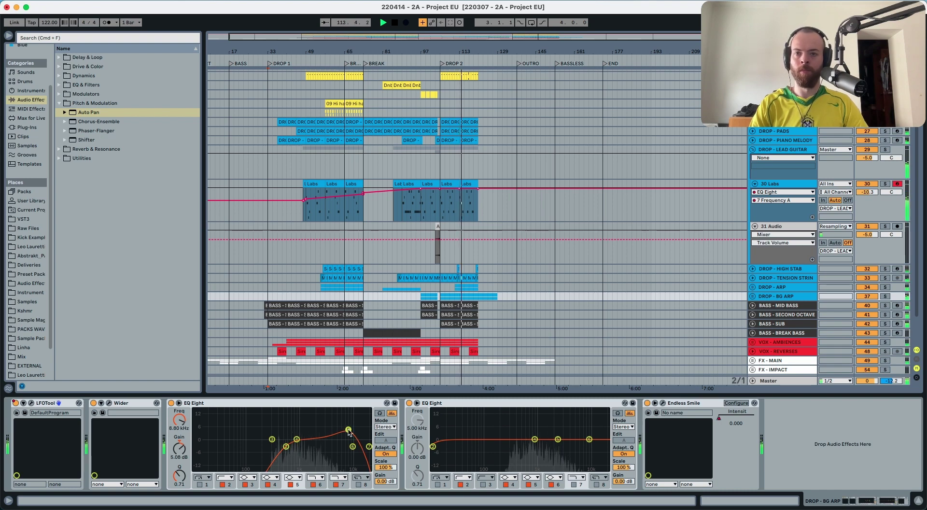
{"action": "left_click_drag", "start_coordinate": [286, 446], "coordinate": [294, 446]}
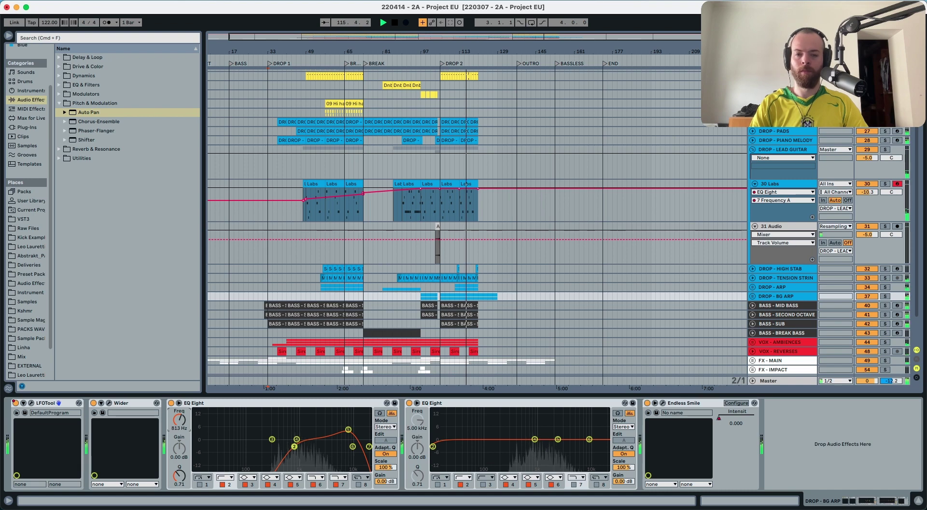
{"action": "scroll", "coordinate": [380, 261], "scroll_direction": "left", "scroll_amount": 2}
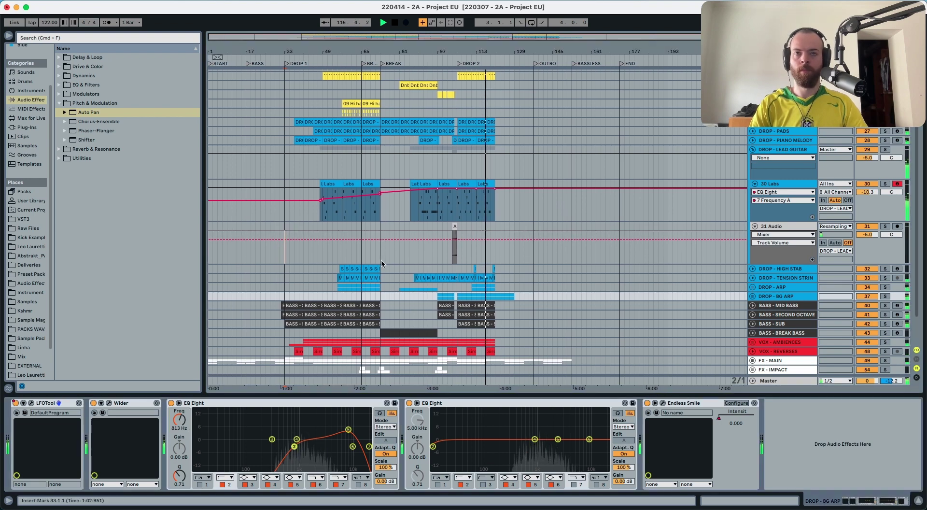
{"action": "scroll", "coordinate": [382, 261], "scroll_direction": "down", "scroll_amount": 1}
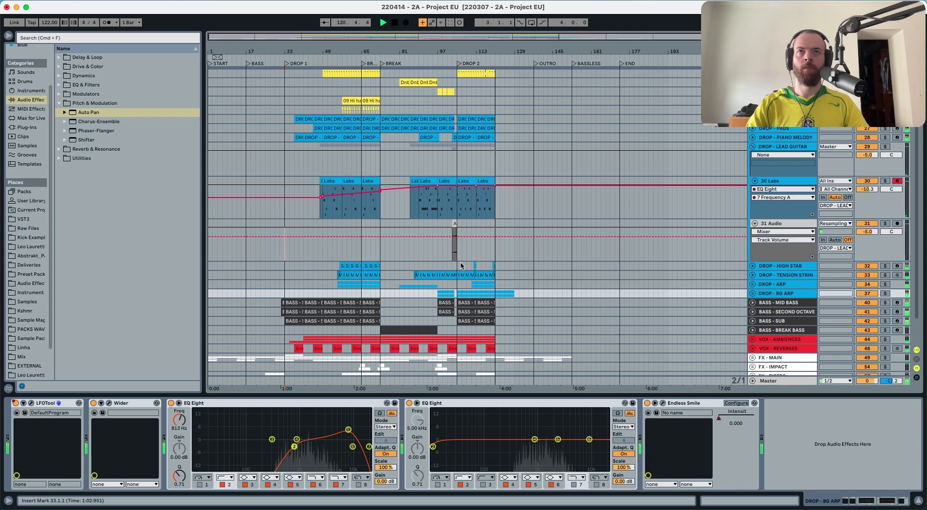
{"action": "key", "text": "space"}
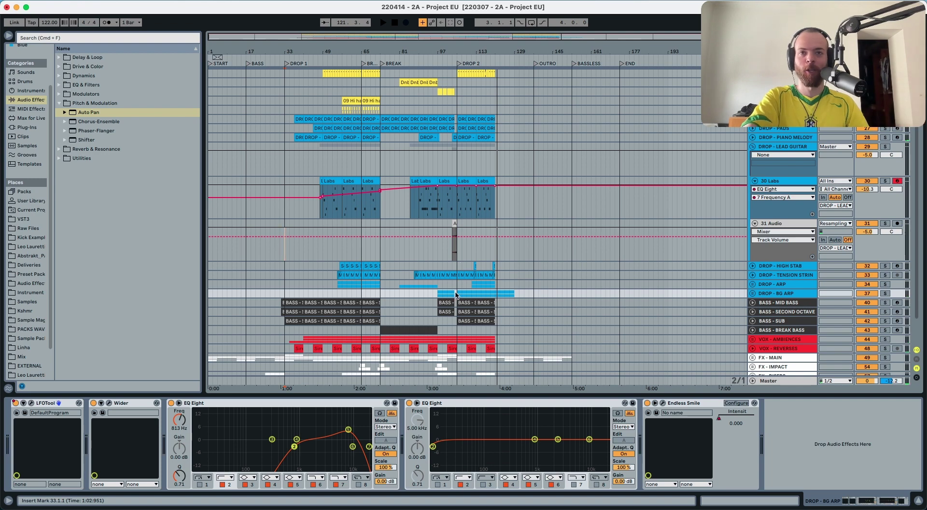
- Select bars 121 to 137 on the DROP - BG ARP track
{"action": "left_click_drag", "start_coordinate": [456, 295], "coordinate": [533, 297]}
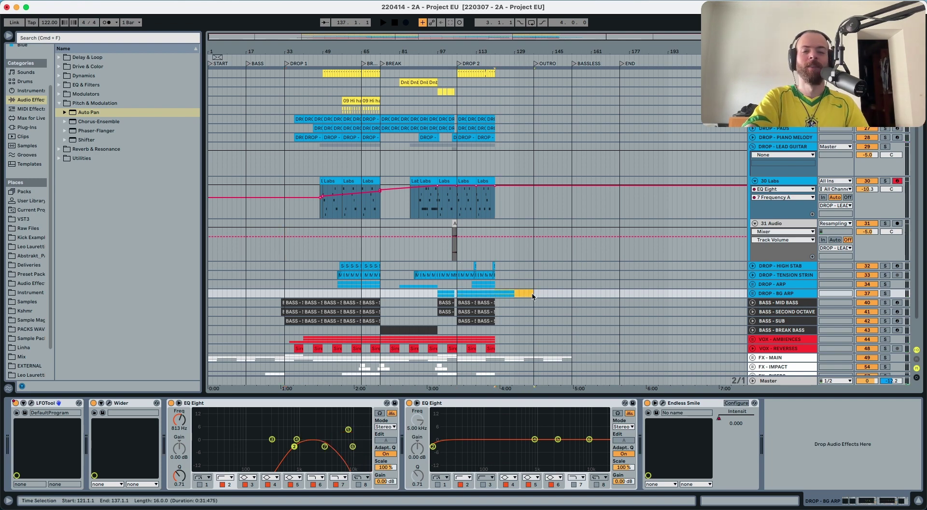